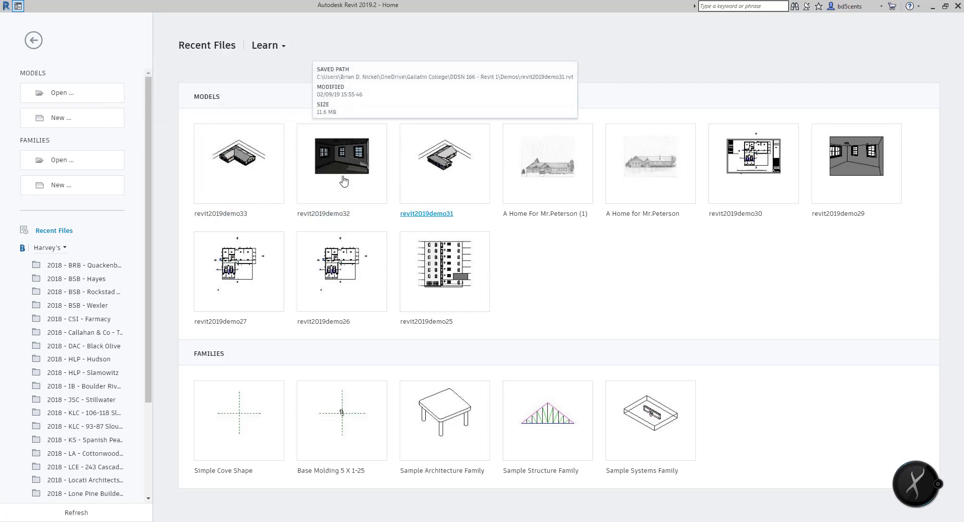
Create a new family from the Furniture.rft template
click(76, 123)
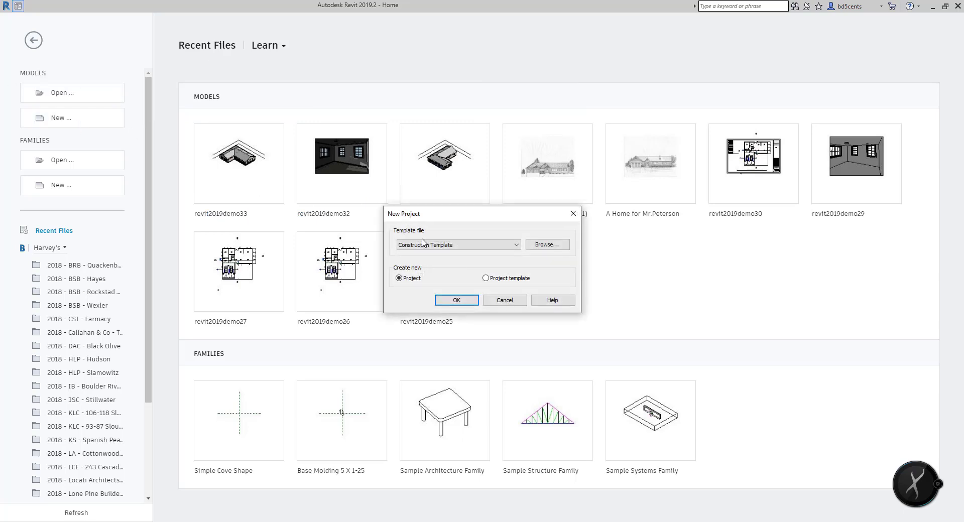
click(504, 299)
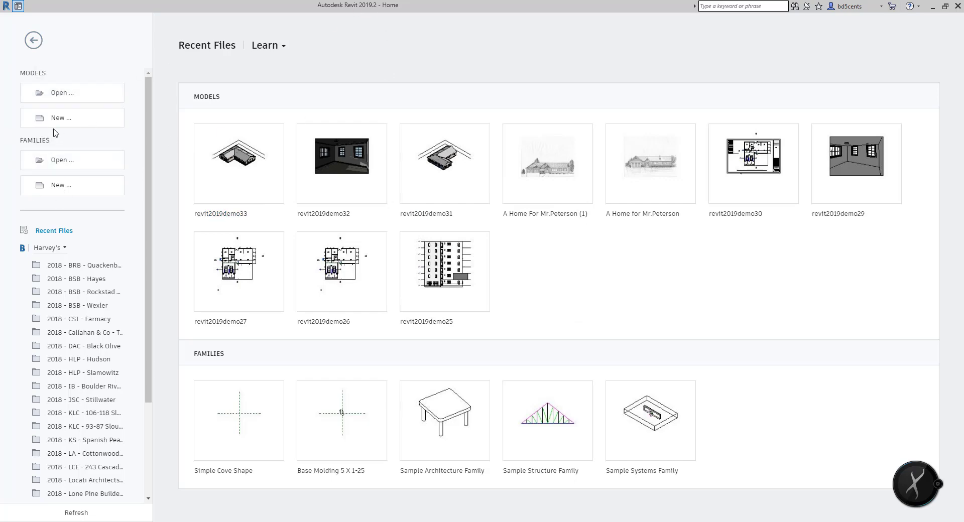
click(57, 194)
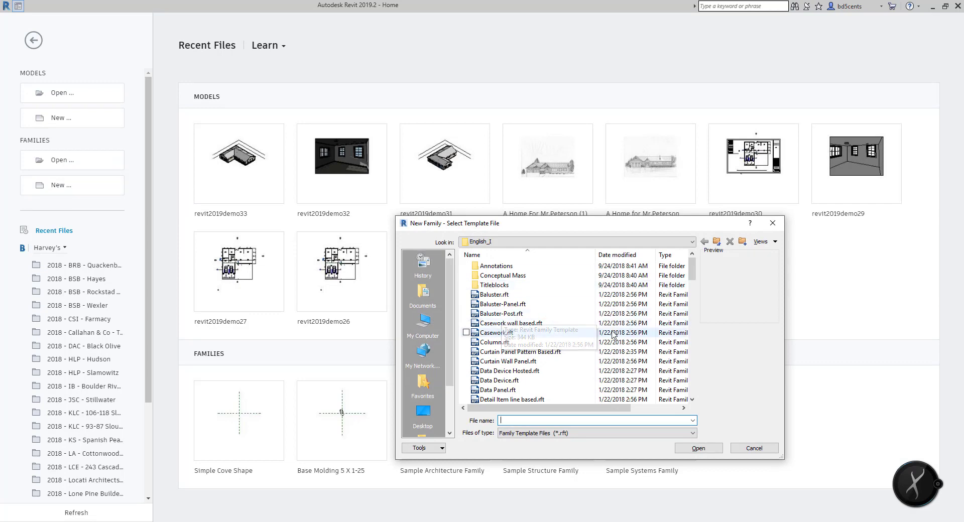
scroll(552, 333, down, 7)
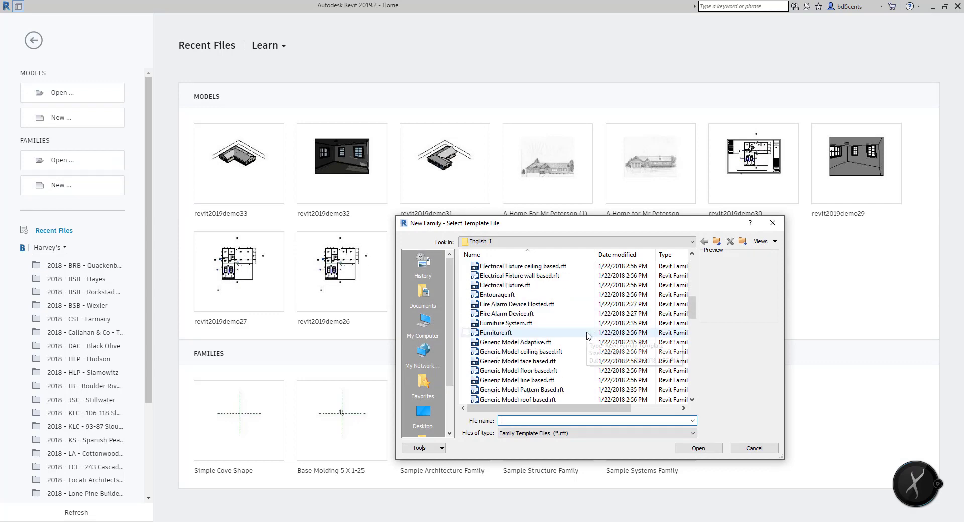
click(588, 334)
click(710, 454)
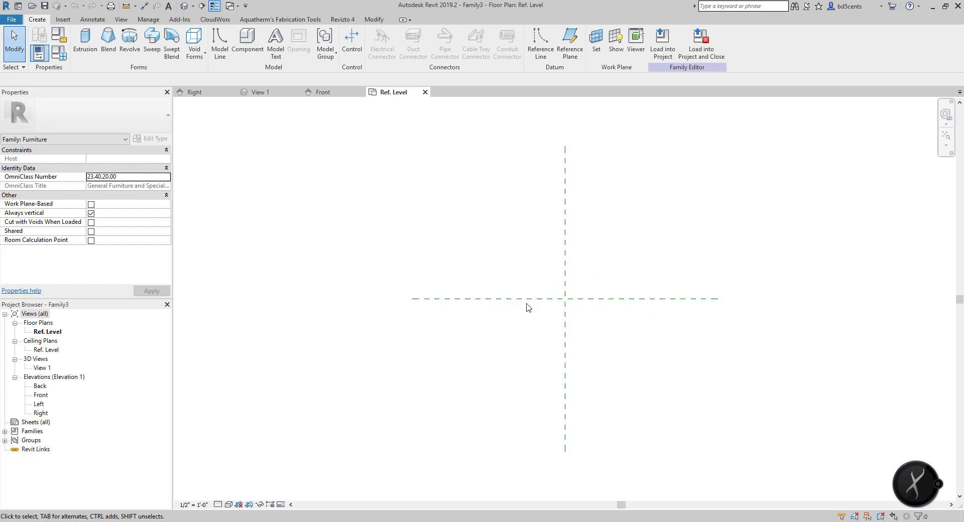
Draw a horizontal reference plane about 3'-4" above the horizontal centre plane and extend its left end to align with the centre plane's end
middle_drag(549, 265, 518, 265)
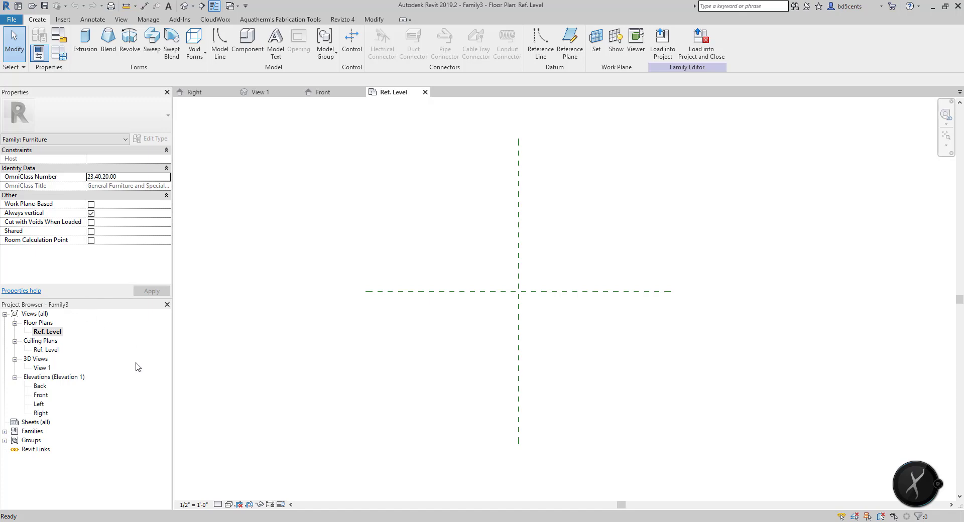
middle_drag(476, 280, 467, 316)
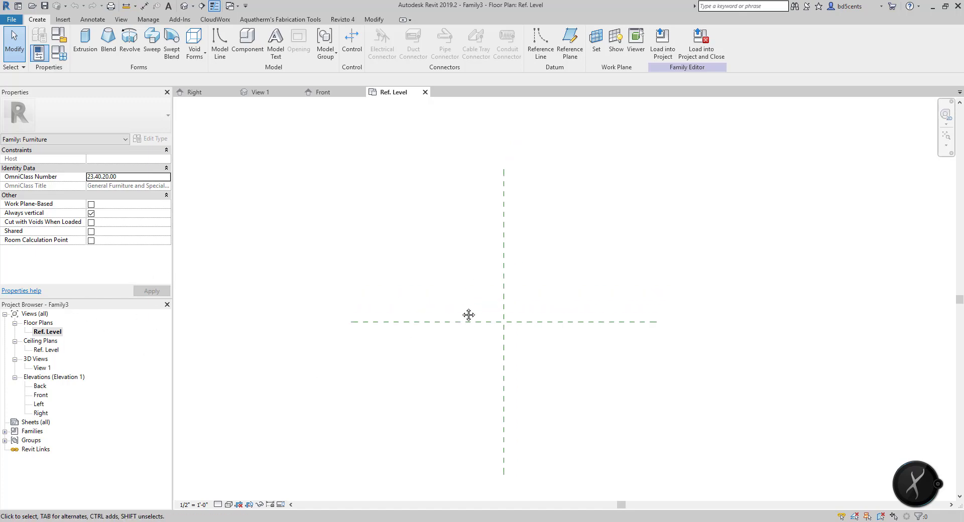
key(p)
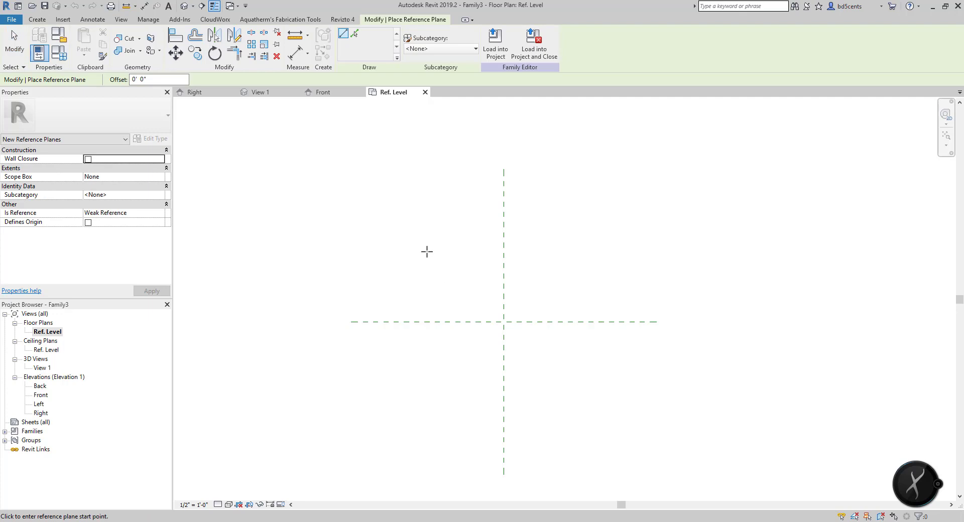
click(395, 221)
click(657, 222)
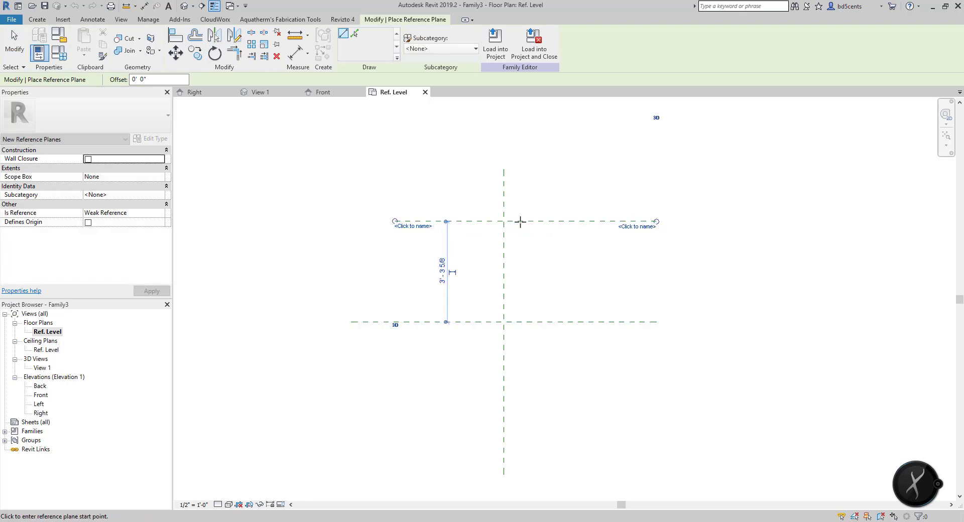
key(Escape)
key(Escape)
click(434, 222)
drag(395, 222, 346, 221)
key(Escape)
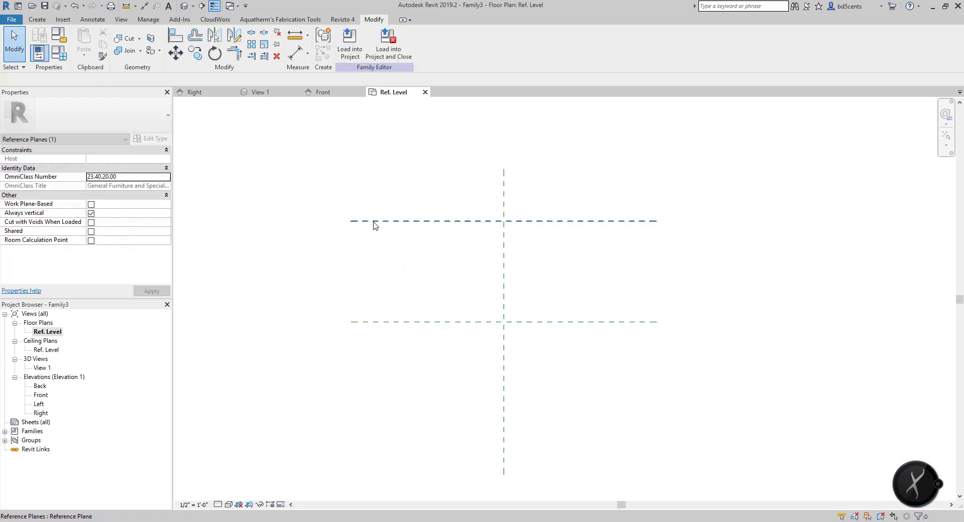
Draw a matching horizontal reference plane about 2'-11" below the horizontal centre plane
key(r)
key(p)
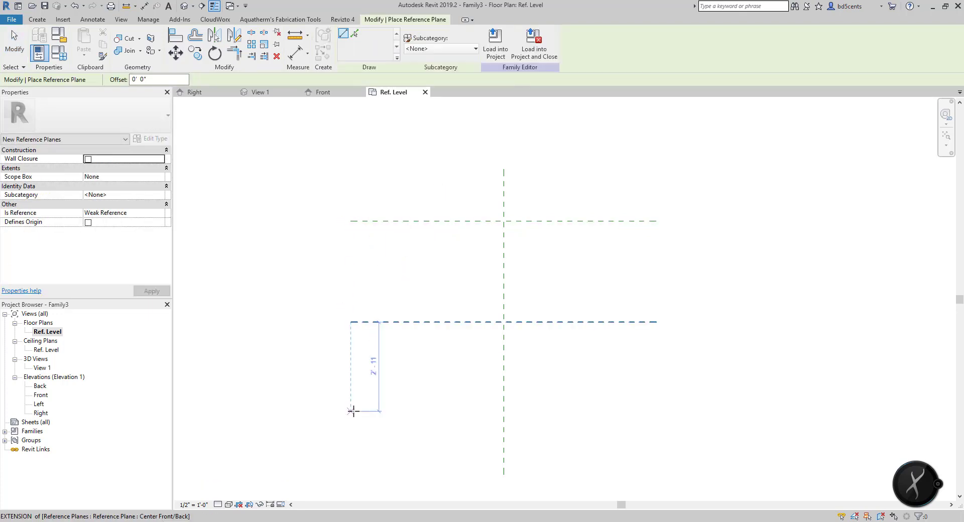
click(356, 411)
click(657, 411)
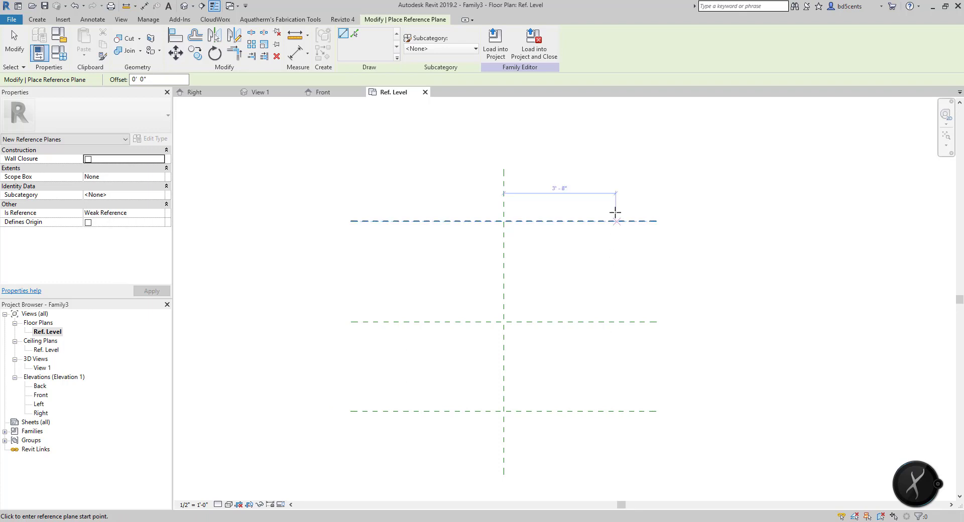
Draw a vertical reference plane about 3'-7" right of the vertical centre plane and align both its ends with the centre plane's ends
click(614, 187)
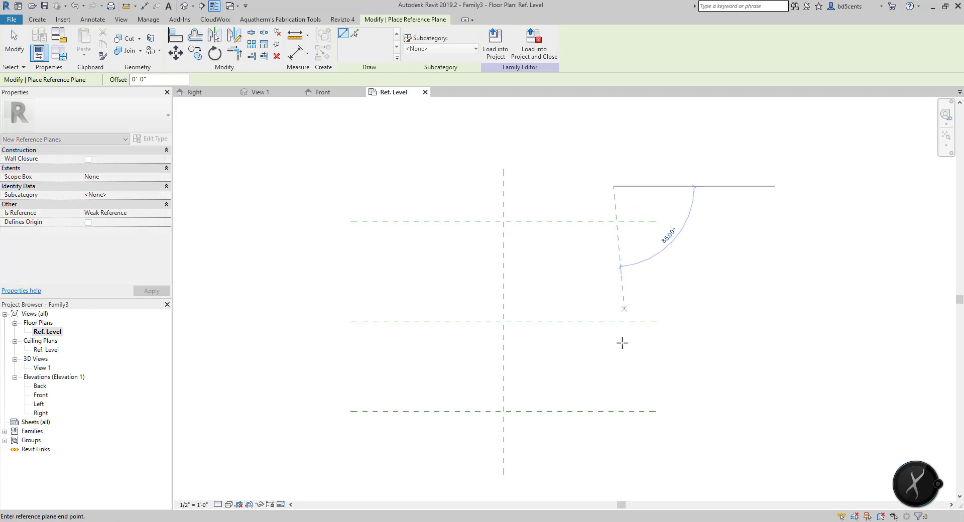
click(609, 480)
key(Escape)
key(Escape)
click(613, 475)
drag(614, 481, 614, 475)
drag(614, 186, 614, 170)
click(581, 245)
Set the right vertical reference plane's distance from the vertical centre plane to 4'
click(613, 253)
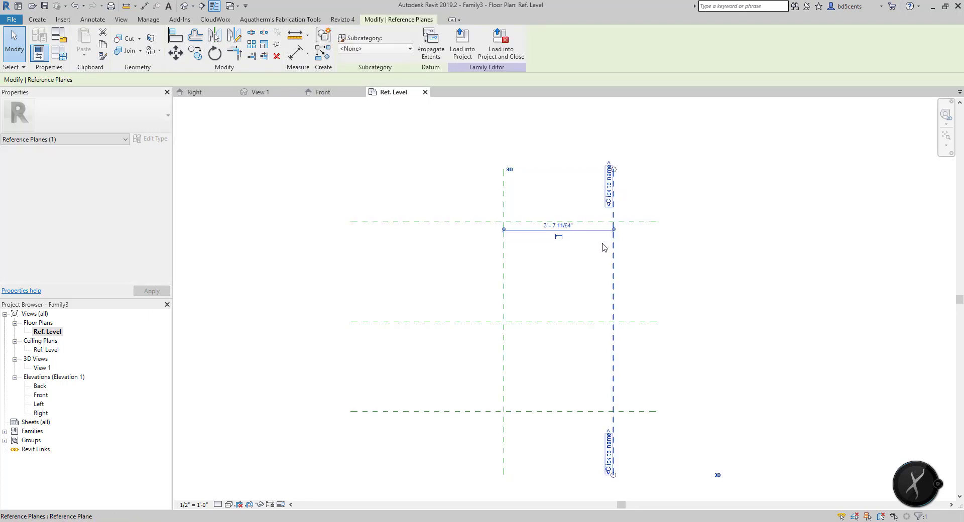
click(562, 225)
text(4)
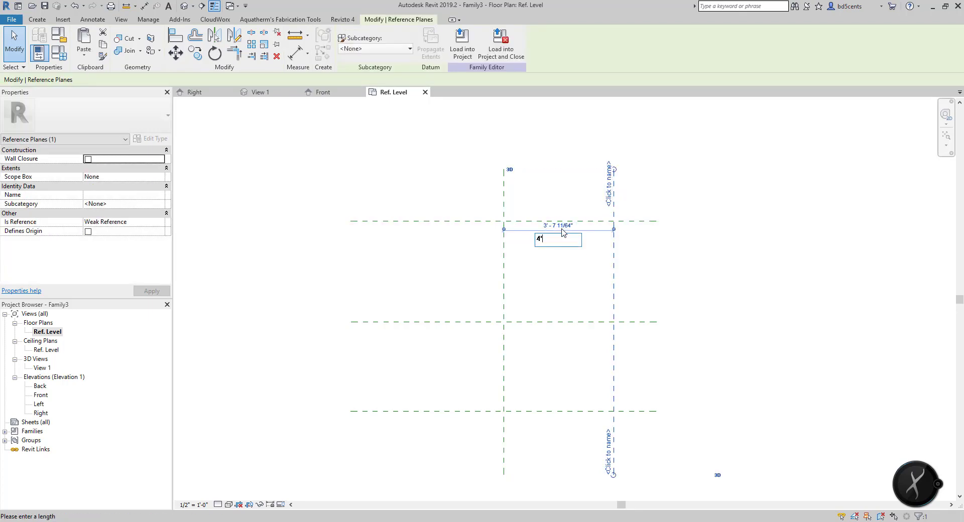
key(Return)
Set the upper horizontal reference plane's distance from the horizontal centre plane to 4'
click(571, 221)
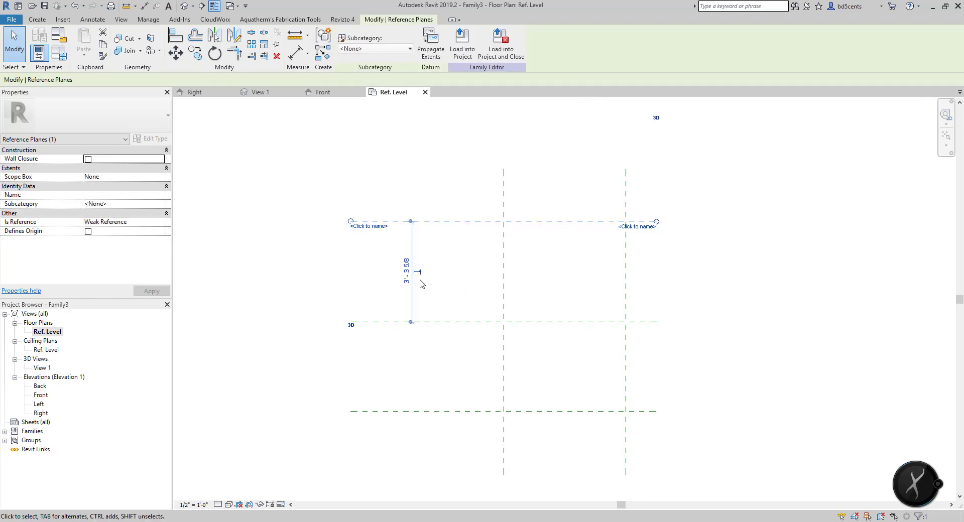
click(407, 280)
text(4)
key(Return)
click(405, 285)
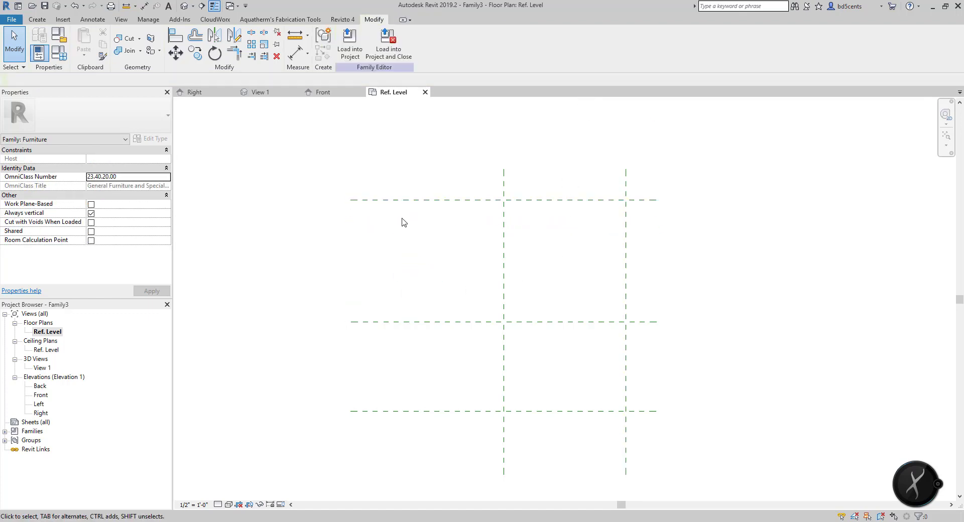
Set the lower horizontal reference plane's distance from the horizontal centre plane to 4'
click(562, 412)
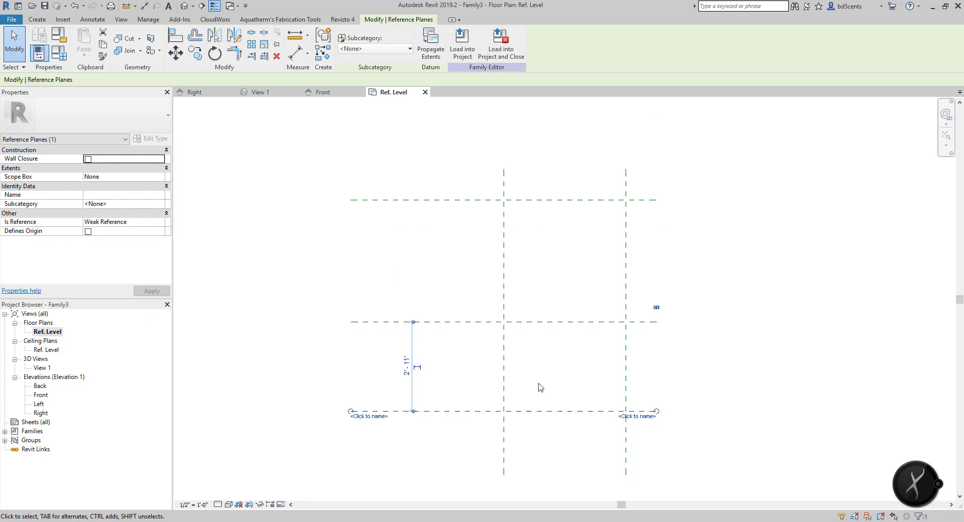
click(406, 367)
text(4)
key(Return)
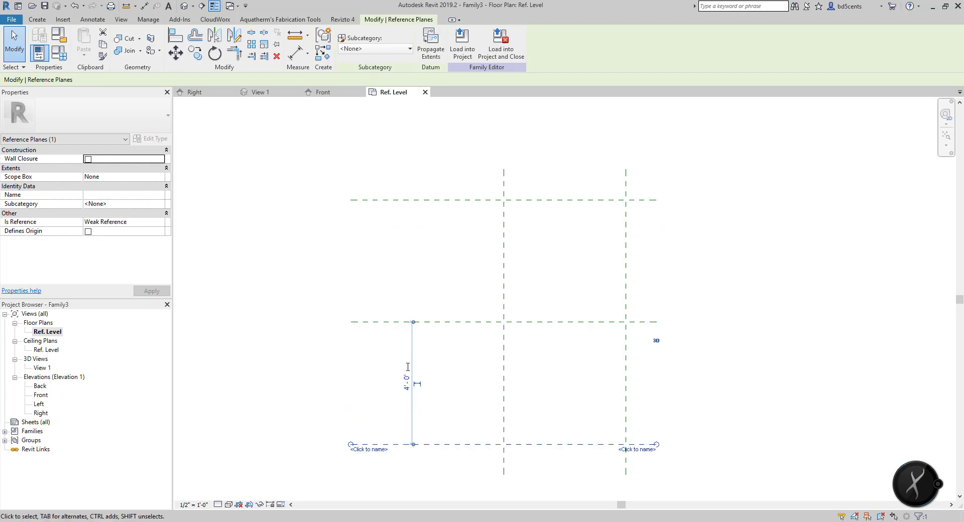
click(432, 340)
Draw a vertical reference plane left of the vertical centre plane, with its ends aligned to the centre plane's ends
key(r)
key(p)
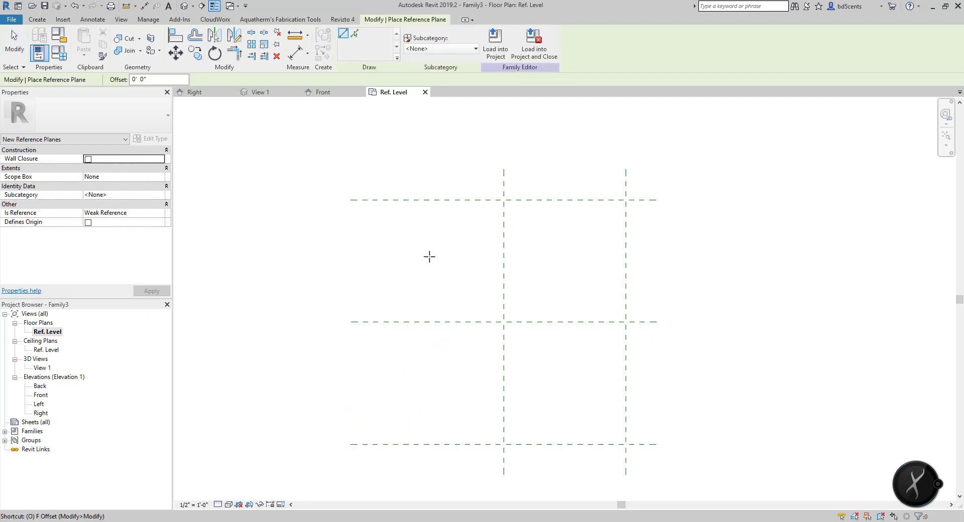
click(392, 171)
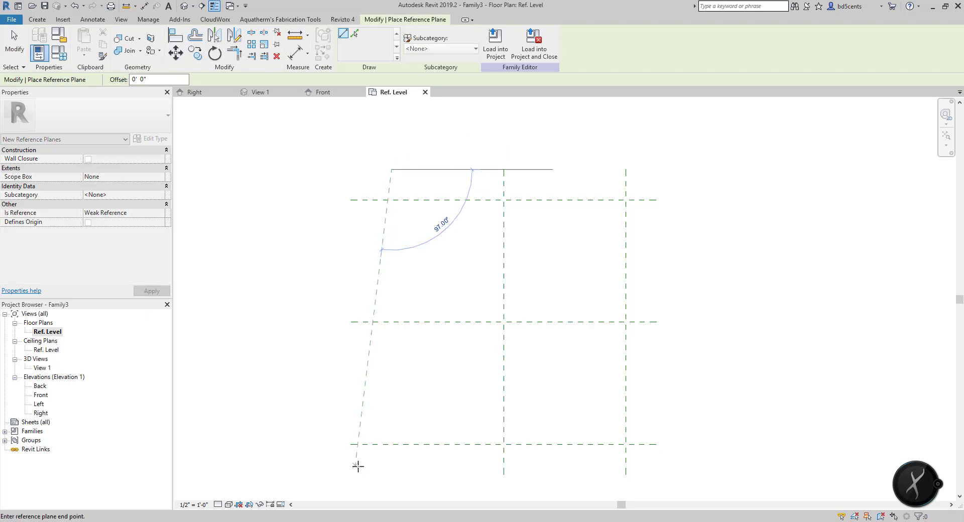
click(388, 478)
key(Escape)
key(Escape)
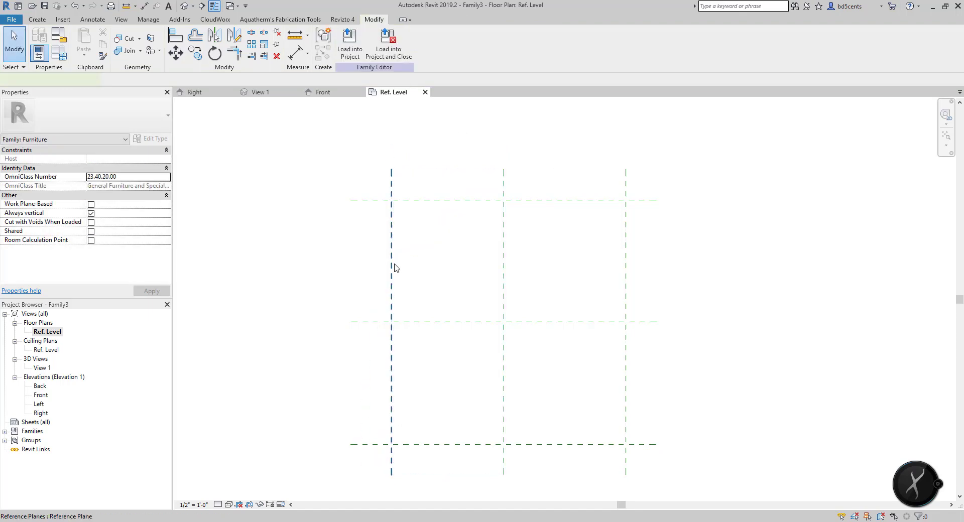
Set the left vertical reference plane's distance from the vertical centre plane to 4'
click(392, 270)
click(447, 223)
text(4)
key(Return)
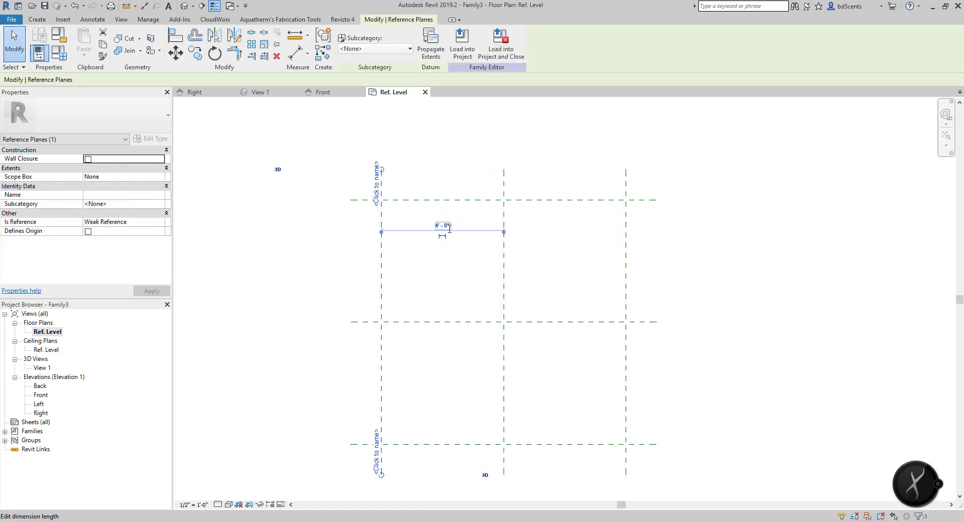
key(Escape)
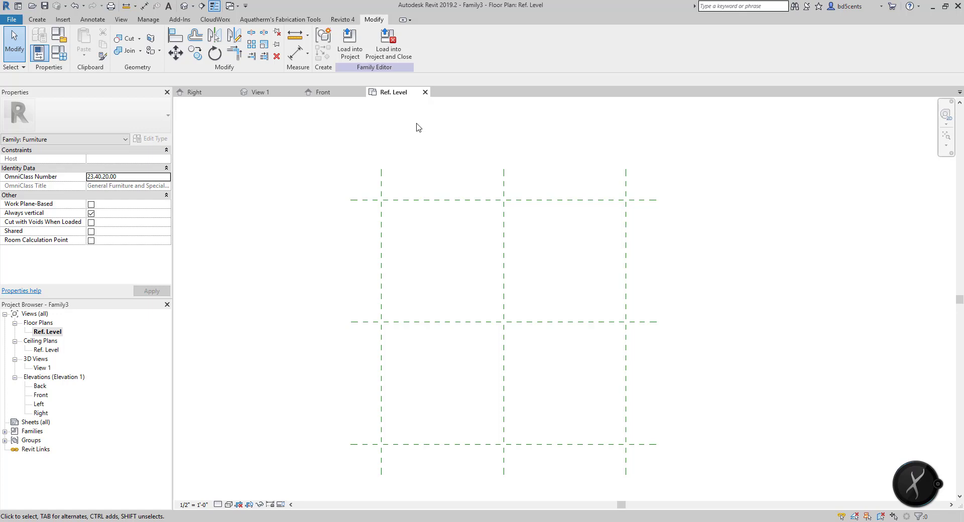
Place a continuous aligned dimension across the left, centre and right vertical reference planes, above the grid
key(d)
key(i)
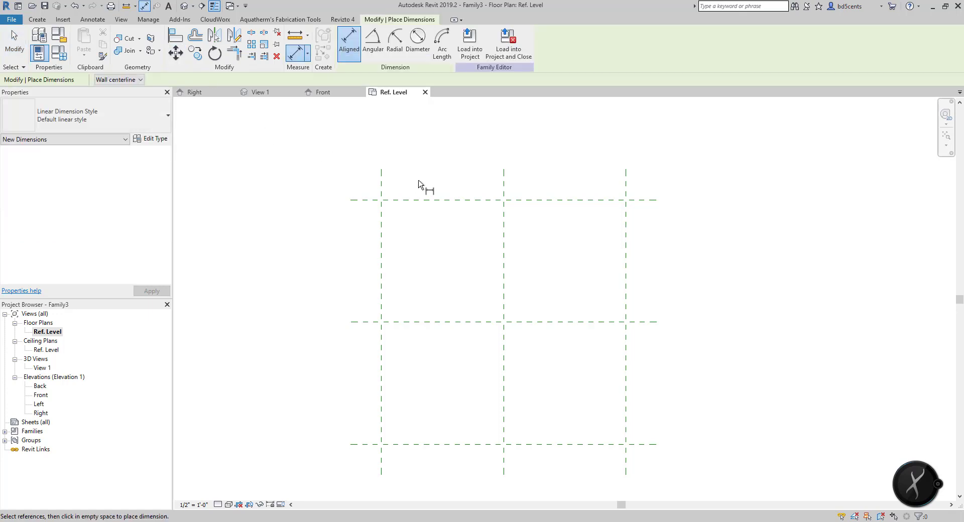
click(383, 189)
key(Escape)
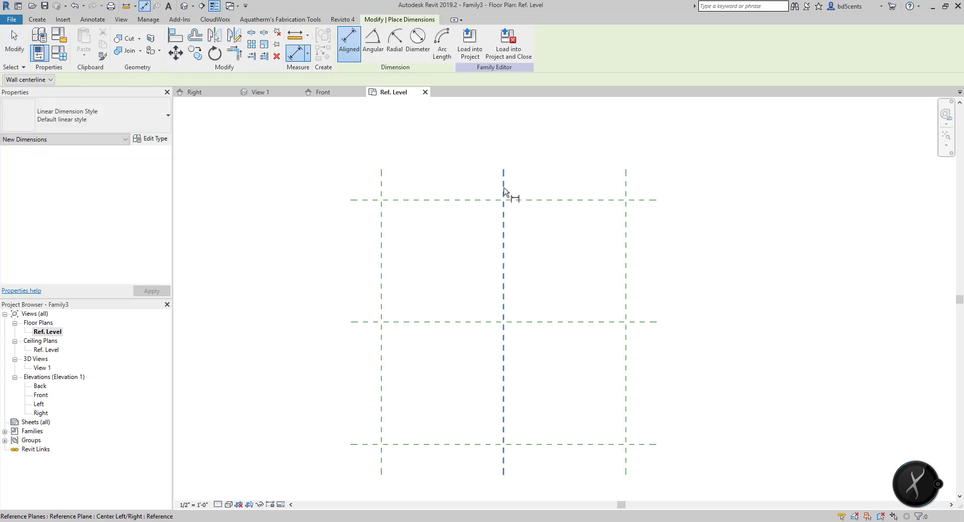
click(382, 192)
click(504, 189)
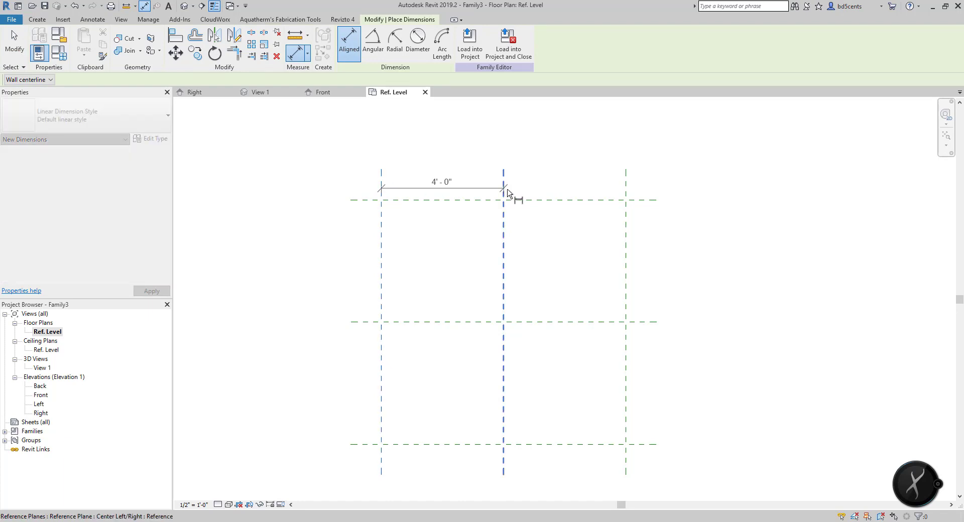
click(625, 166)
click(622, 149)
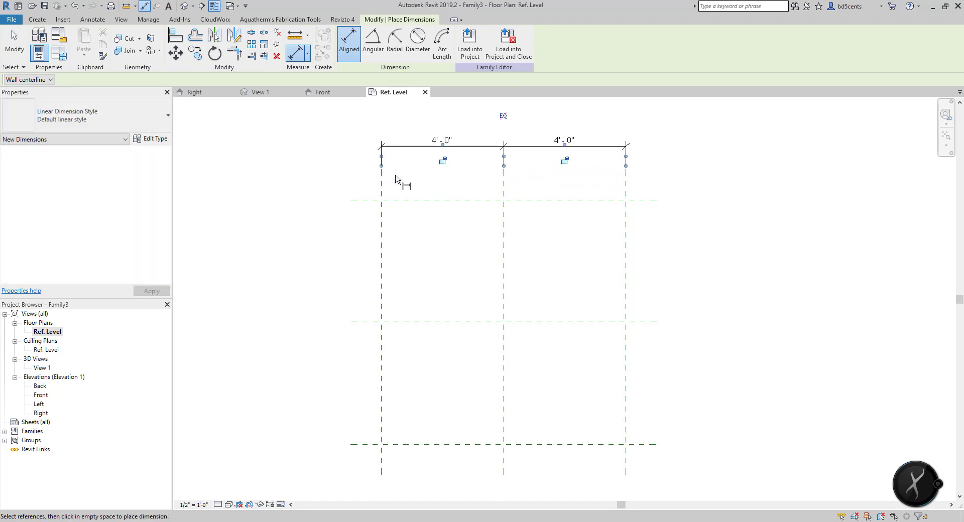
Add an overall aligned dimension between the two outer vertical reference planes, above the first dimension string
click(382, 197)
click(629, 187)
scroll(562, 156, down, 2)
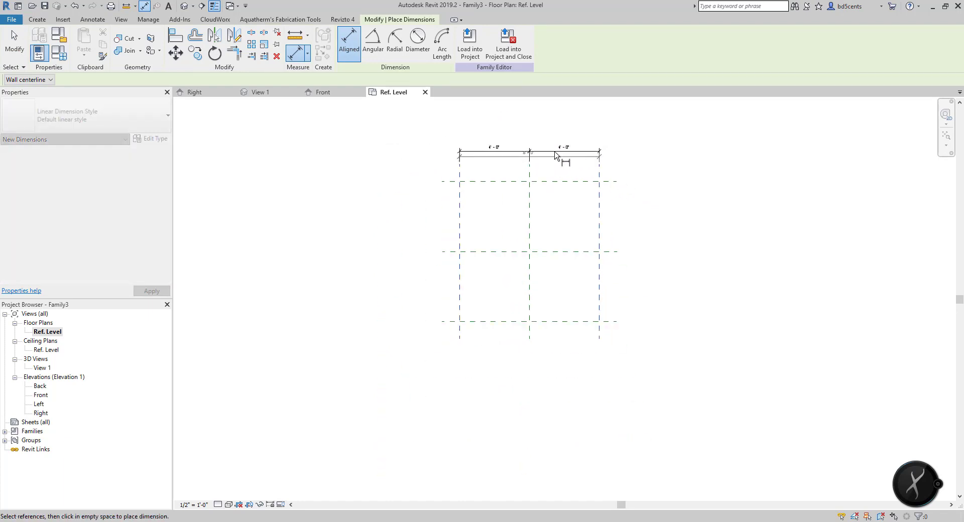
click(559, 144)
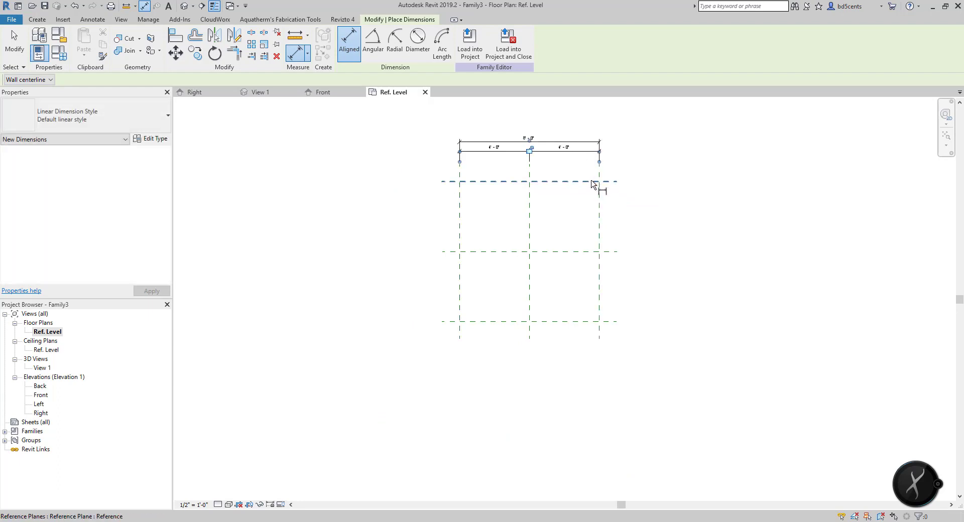
Place a continuous aligned dimension across the upper, centre and lower horizontal reference planes, right of the grid
click(596, 182)
click(595, 252)
click(598, 321)
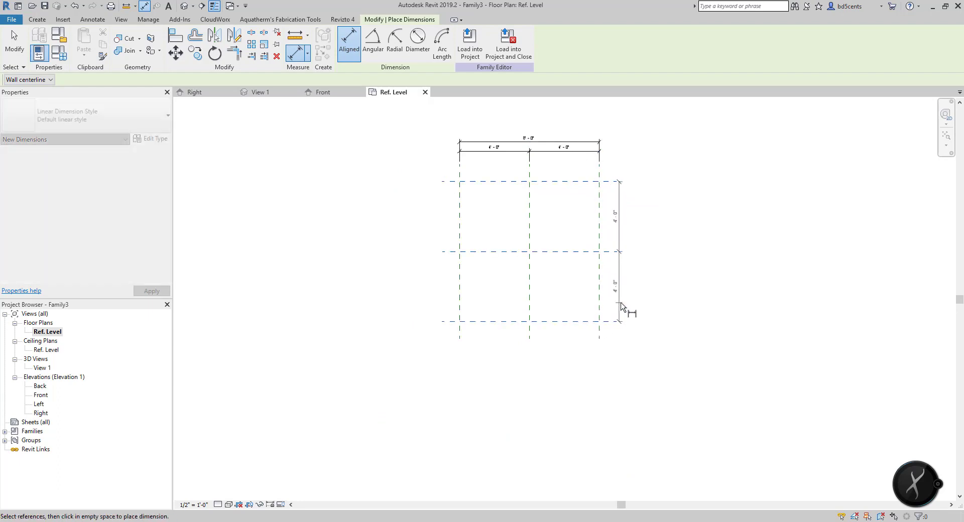
click(629, 309)
Add an overall aligned dimension between the two outer horizontal reference planes, right of the existing vertical dimension string
click(582, 182)
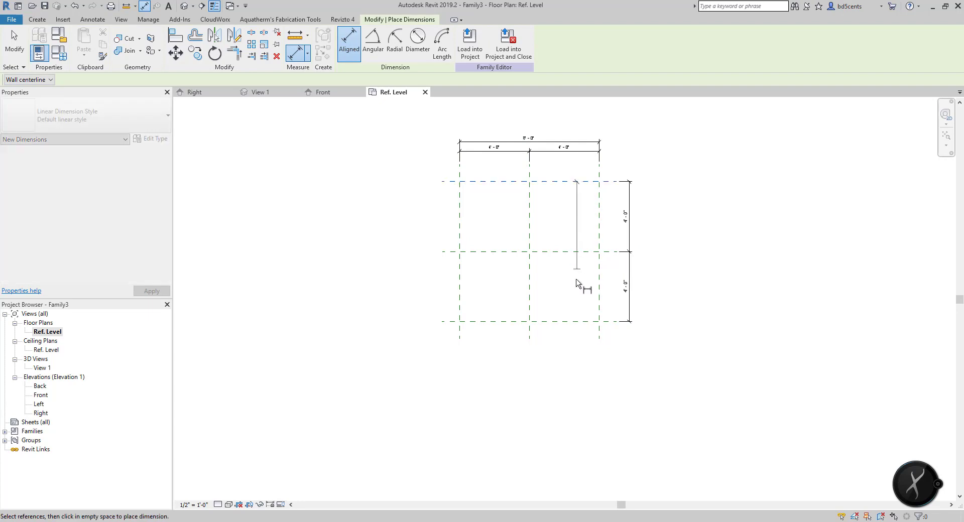
click(577, 322)
click(649, 281)
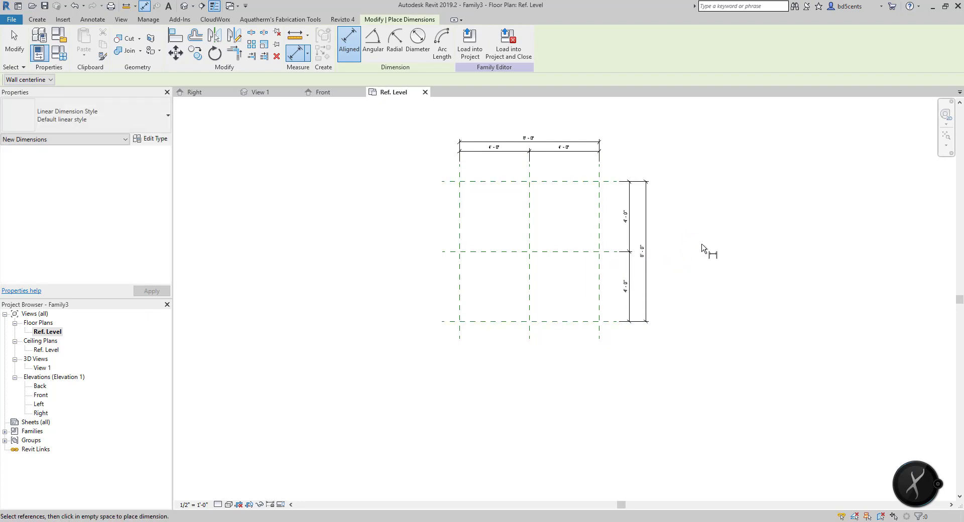
key(Escape)
key(Escape)
Apply the EQ equality constraint to both continuous dimension strings so the outer planes stay centred on the centre planes
click(642, 256)
click(644, 251)
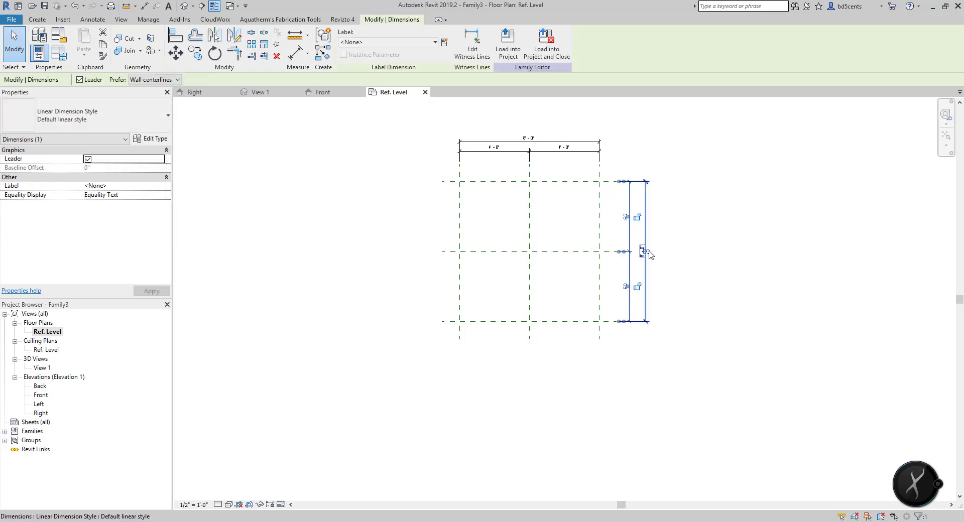
scroll(631, 219, up, 1)
click(523, 139)
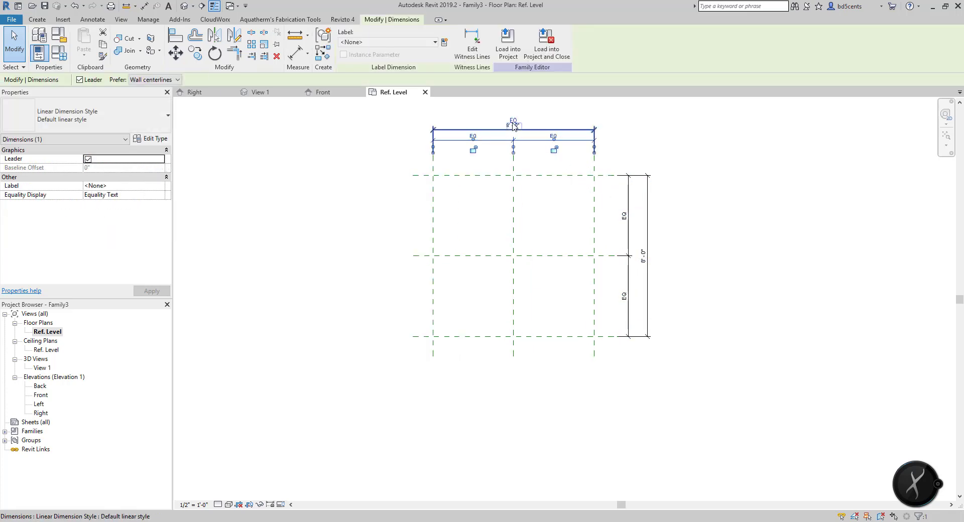
Deselect the equalised horizontal dimension string in plan and open the Front elevation view
click(513, 121)
click(577, 169)
middle_drag(577, 169, 550, 198)
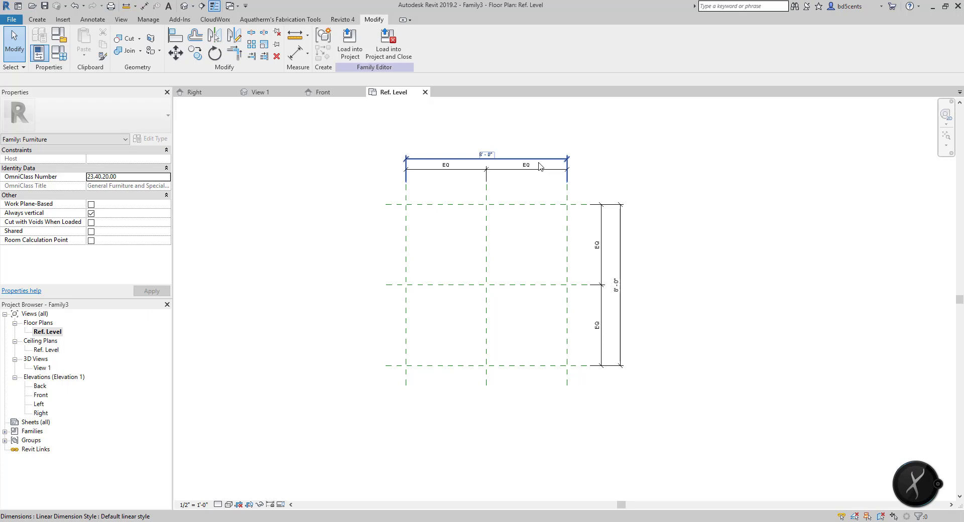
double_click(41, 396)
scroll(506, 329, down, 1)
middle_drag(506, 329, 331, 269)
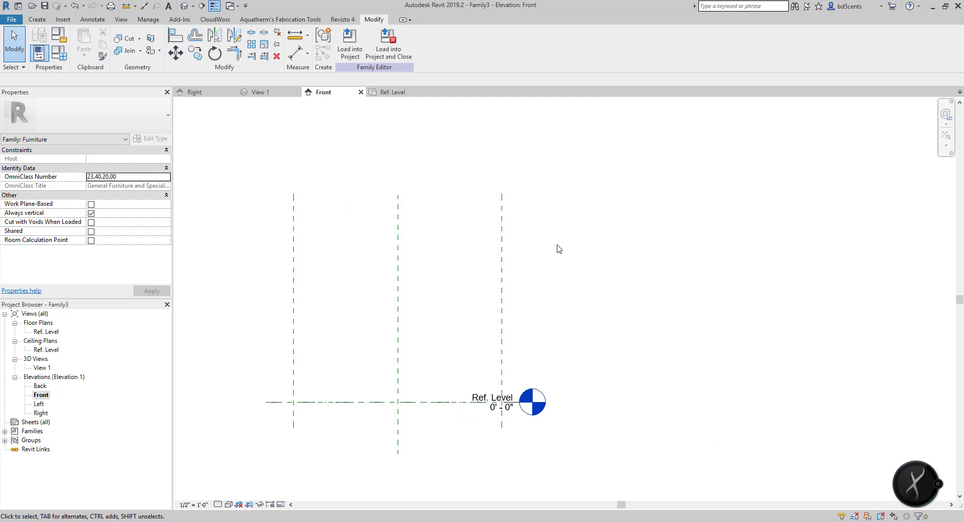
Draw a horizontal reference plane about 8' above Ref. Level, crossing all three vertical planes, and name it TOP
key(r)
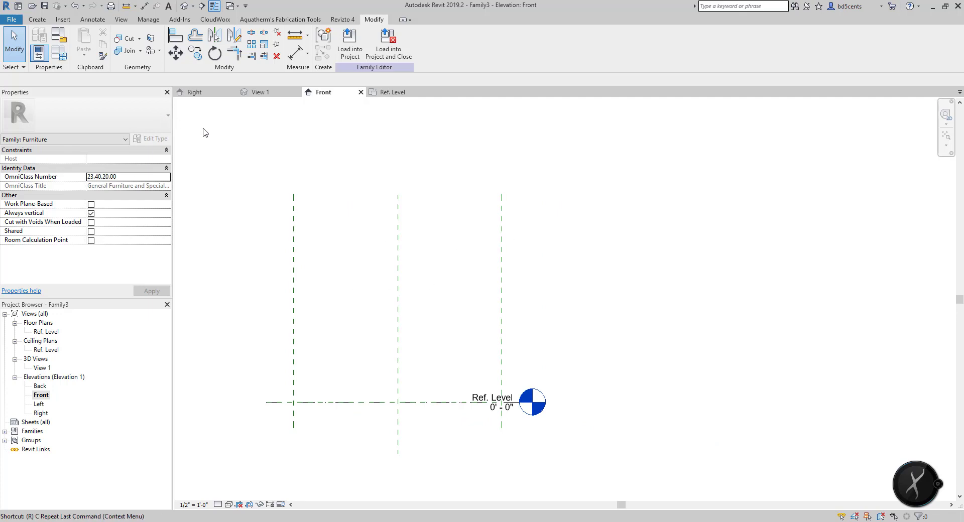
key(p)
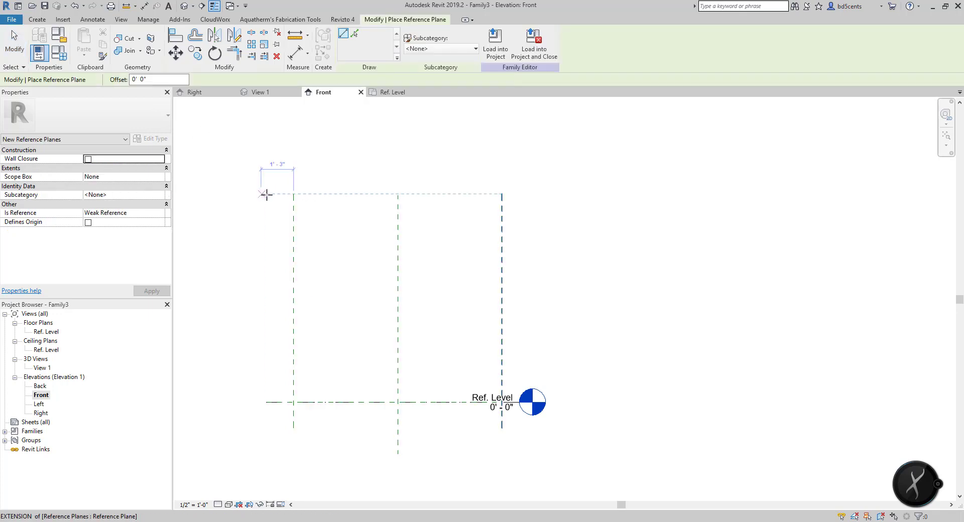
click(267, 195)
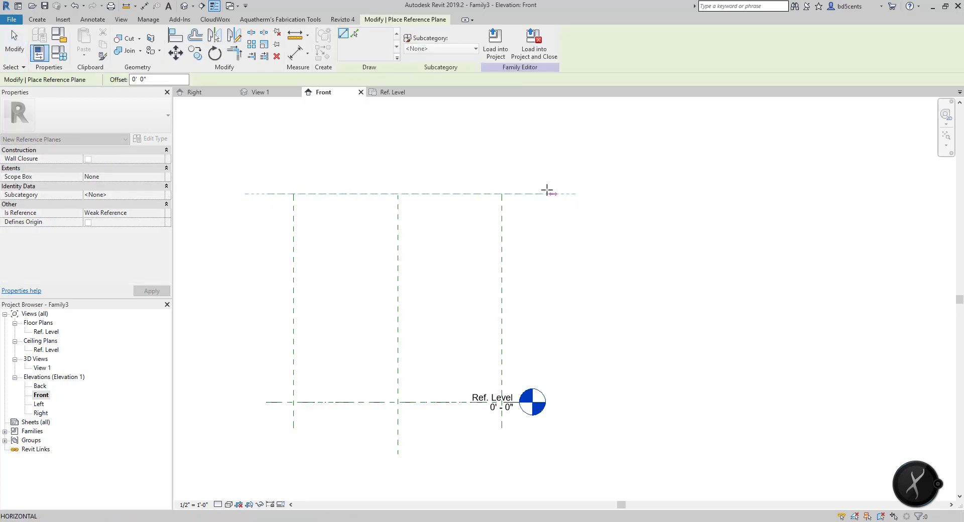
click(526, 194)
key(Escape)
click(517, 200)
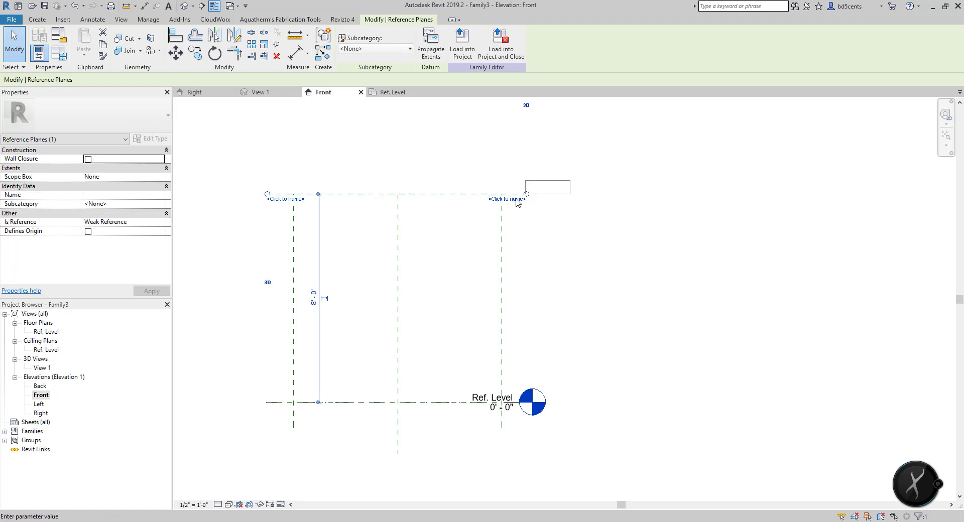
key(Return)
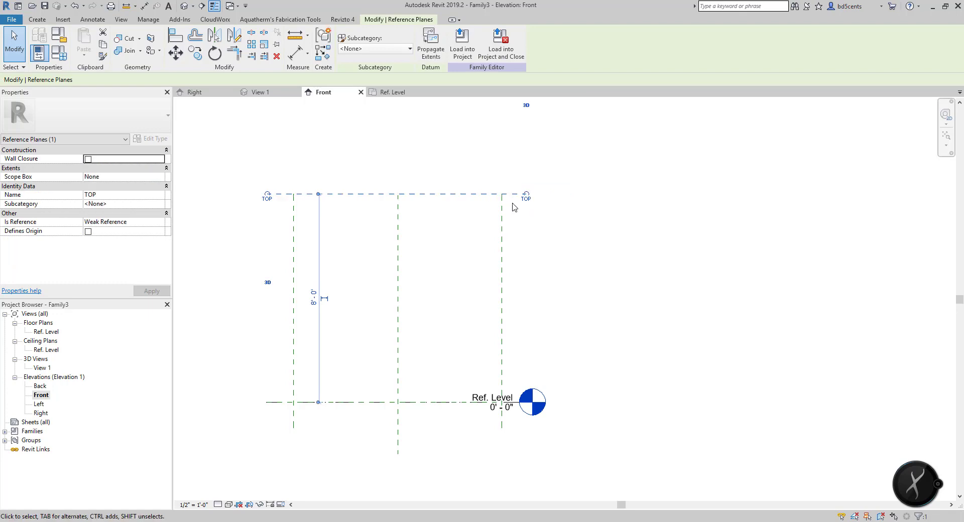
click(469, 179)
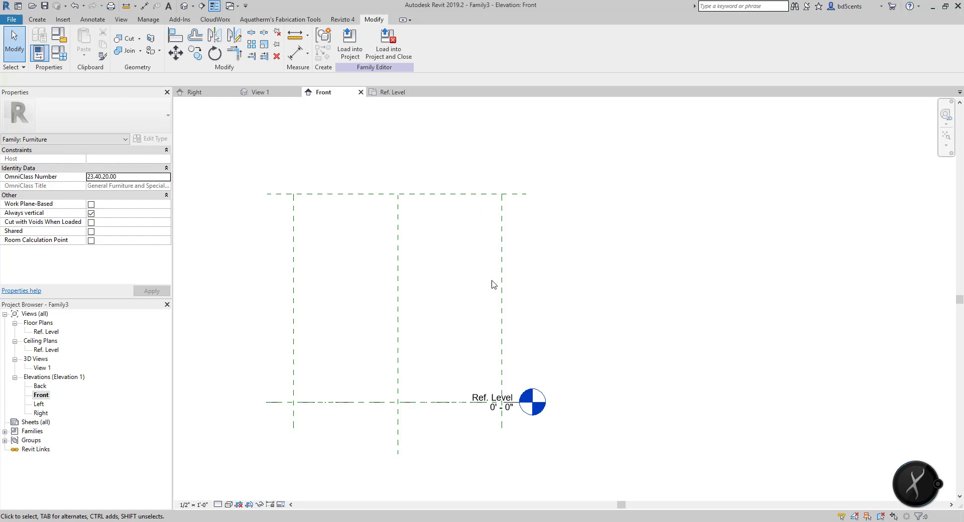
Draw a second horizontal reference plane about 7" below the TOP plane, crossing all three vertical planes, and enter its name
scroll(428, 304, up, 2)
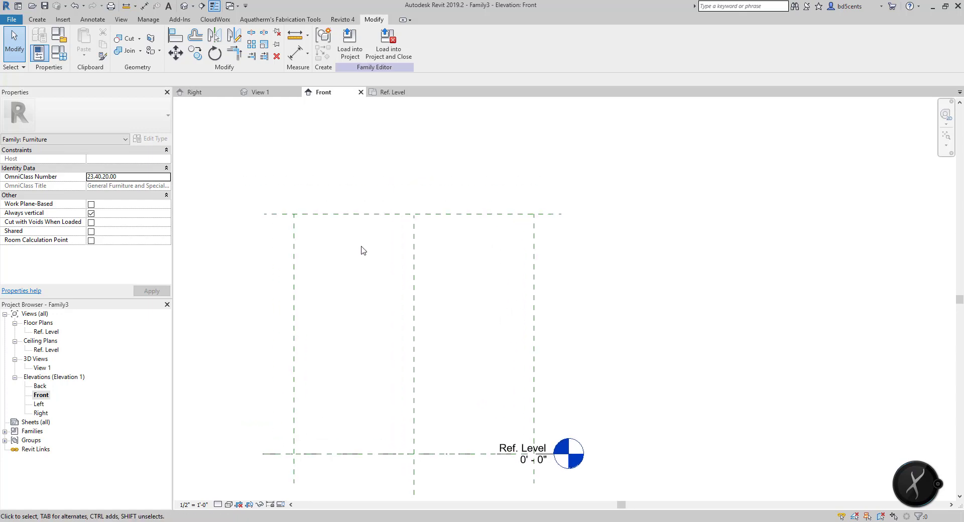
key(r)
key(p)
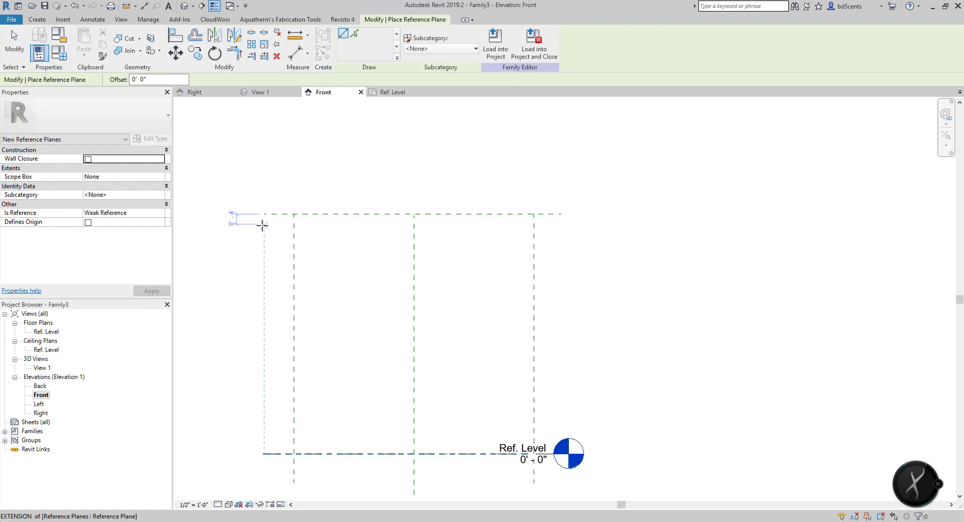
click(322, 227)
click(261, 232)
click(561, 231)
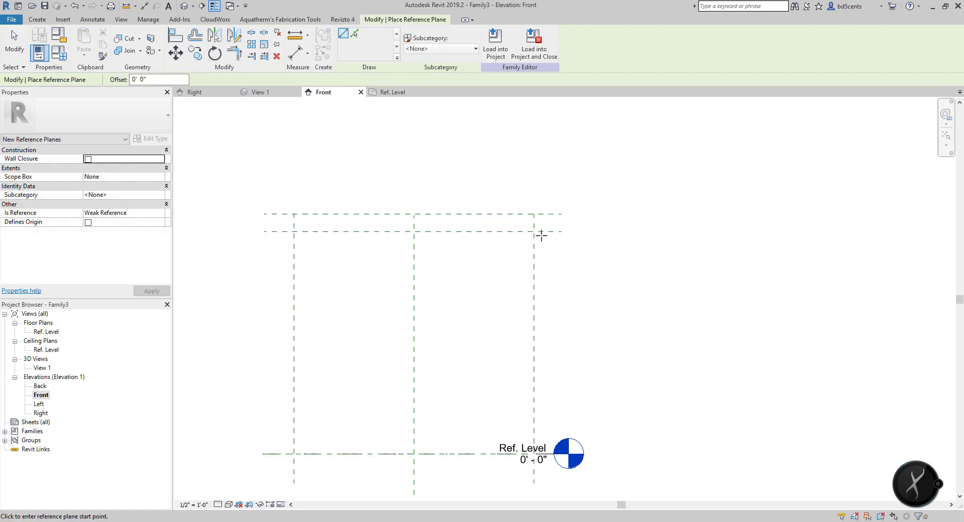
key(Escape)
click(545, 233)
click(544, 237)
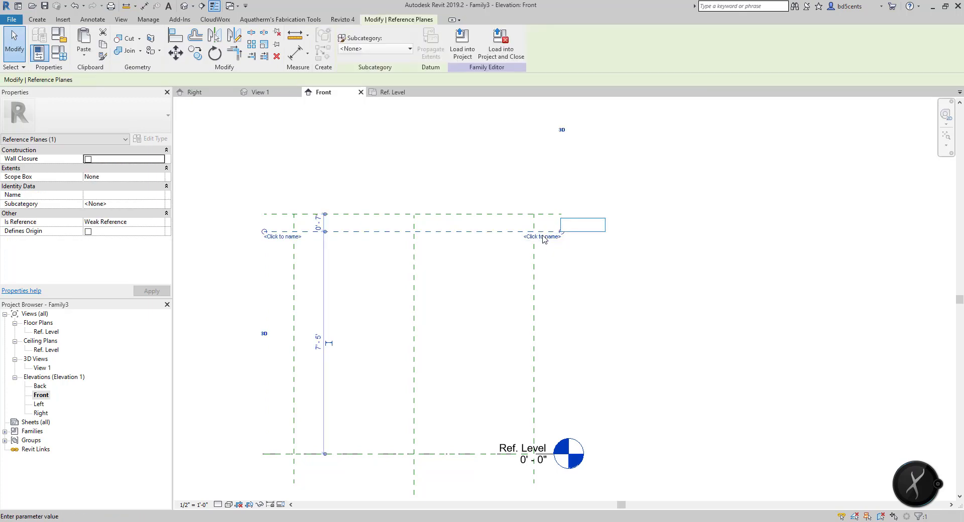
key(Return)
key(Escape)
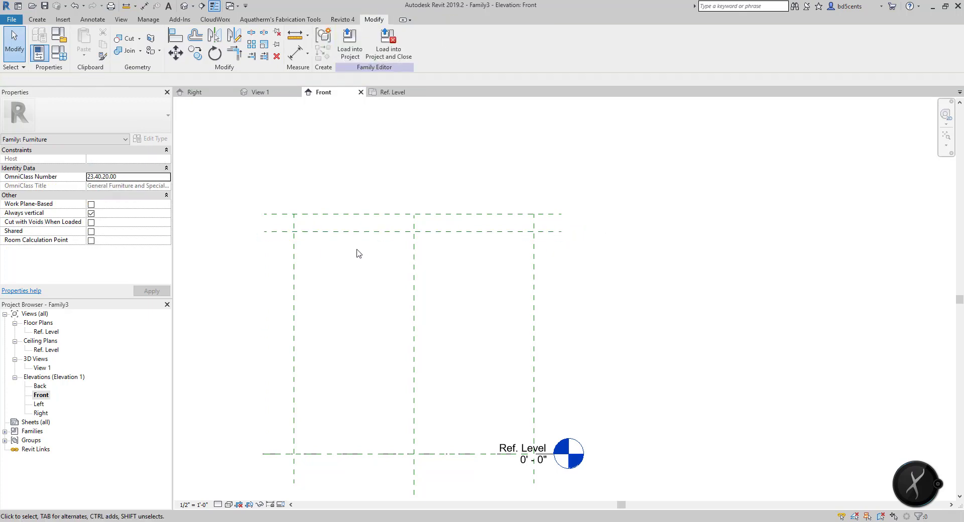
Draw a third horizontal reference plane about 5'-2" above Ref. Level and name it TOP OF BASE
key(r)
key(p)
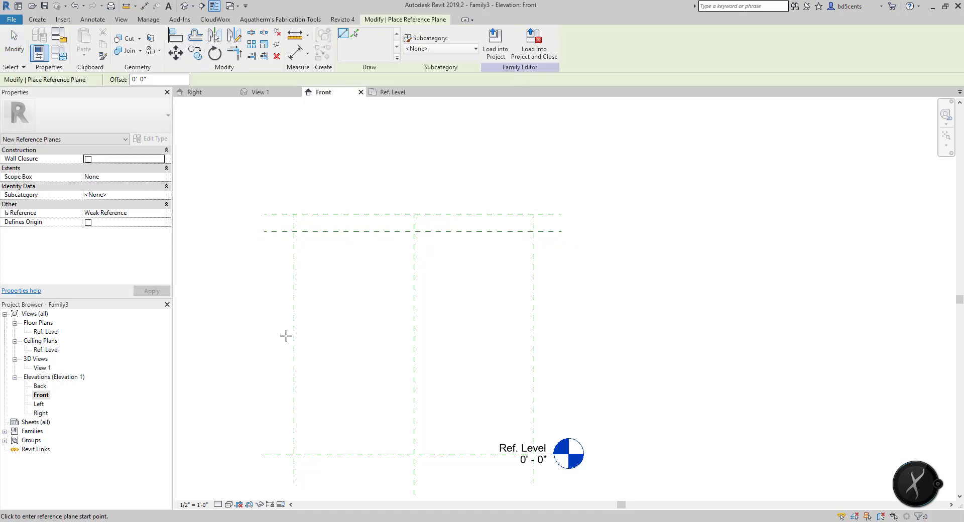
click(262, 300)
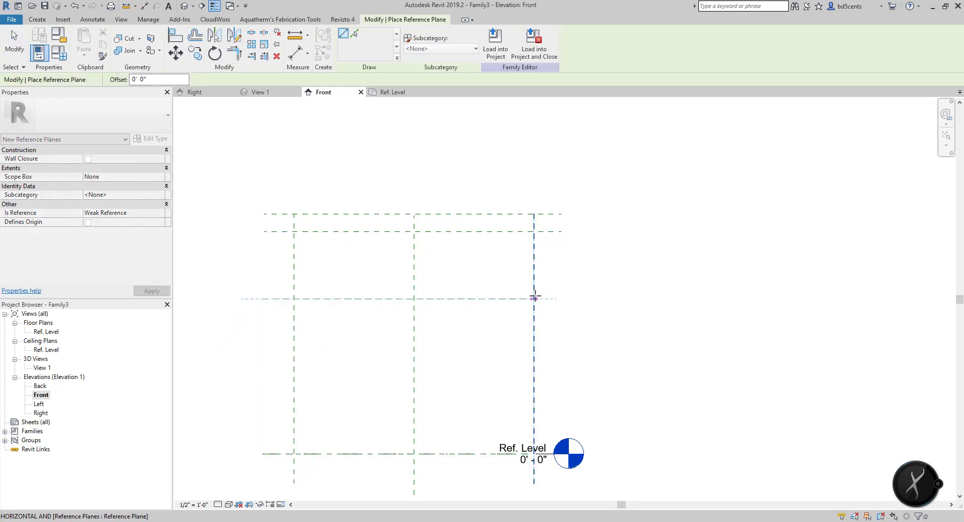
click(561, 298)
key(Escape)
key(Escape)
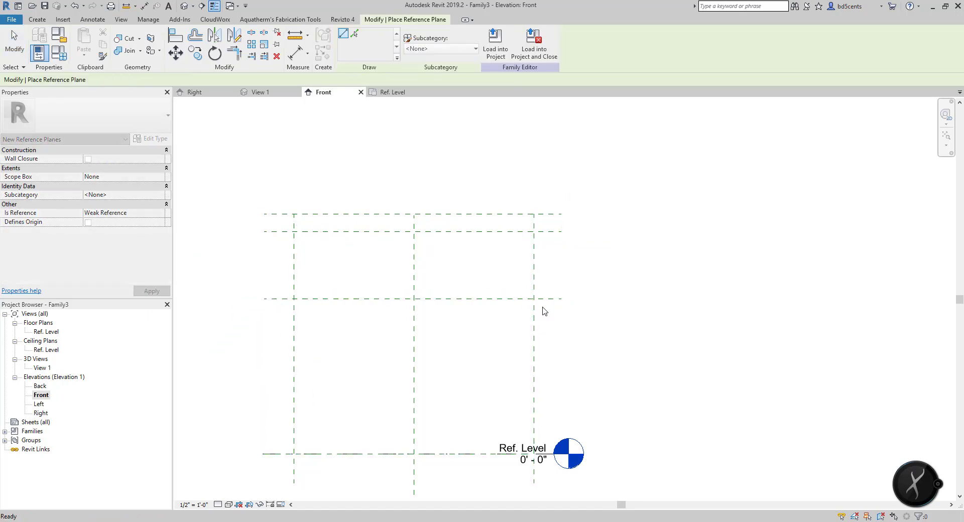
click(542, 305)
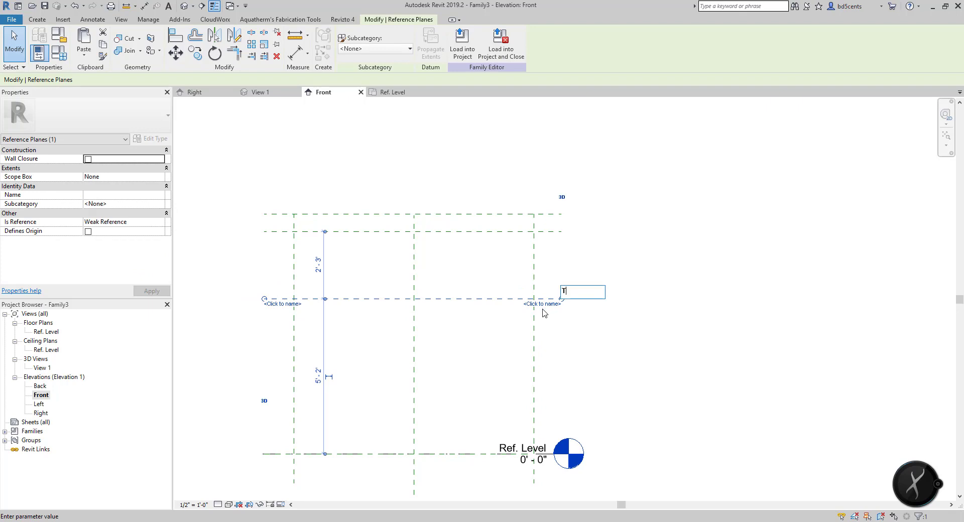
text(TOP OF BAXE)
key(Return)
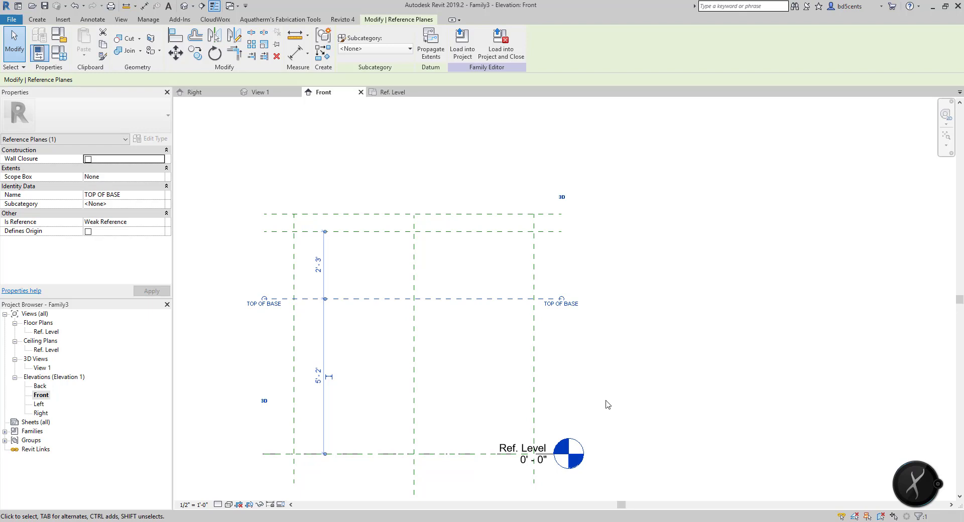
click(332, 173)
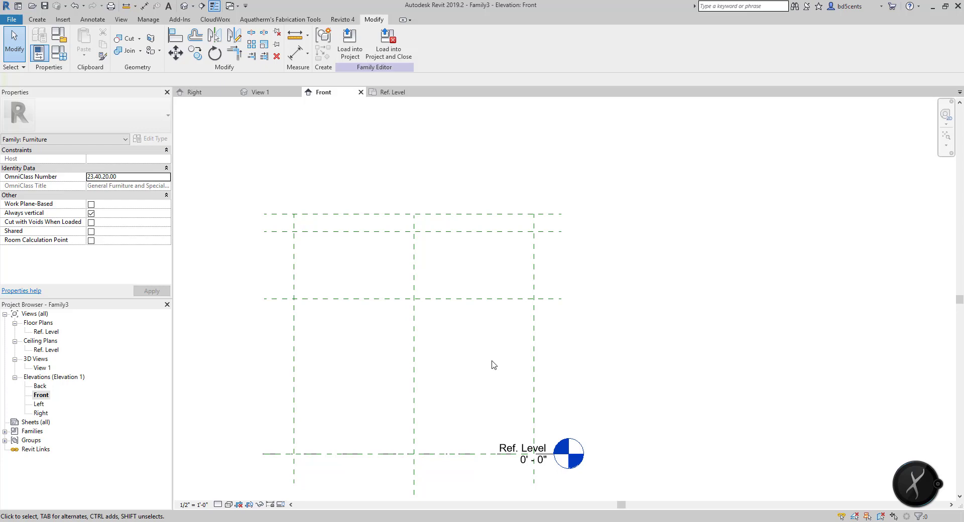
Place an overall aligned dimension between the TOP reference plane and Ref. Level, to the right of the level head
key(f)
key(d)
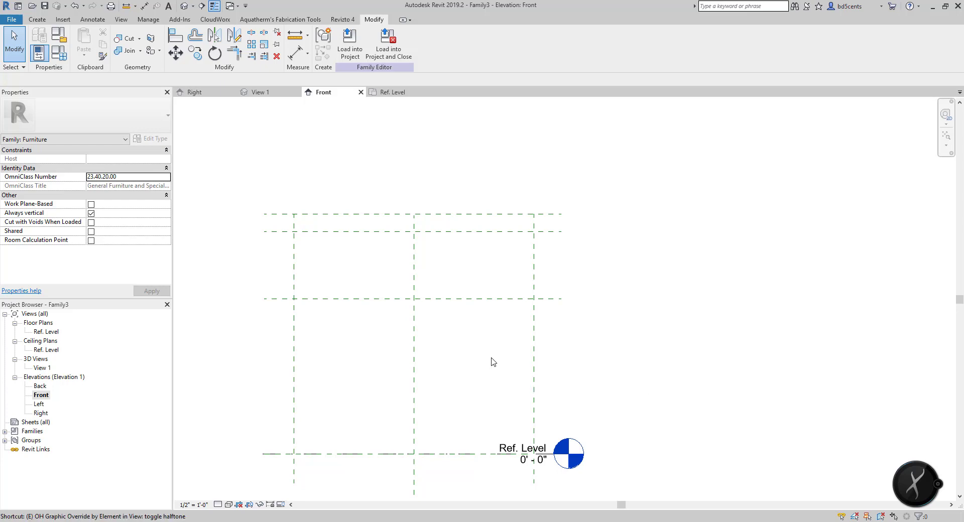
key(i)
click(536, 215)
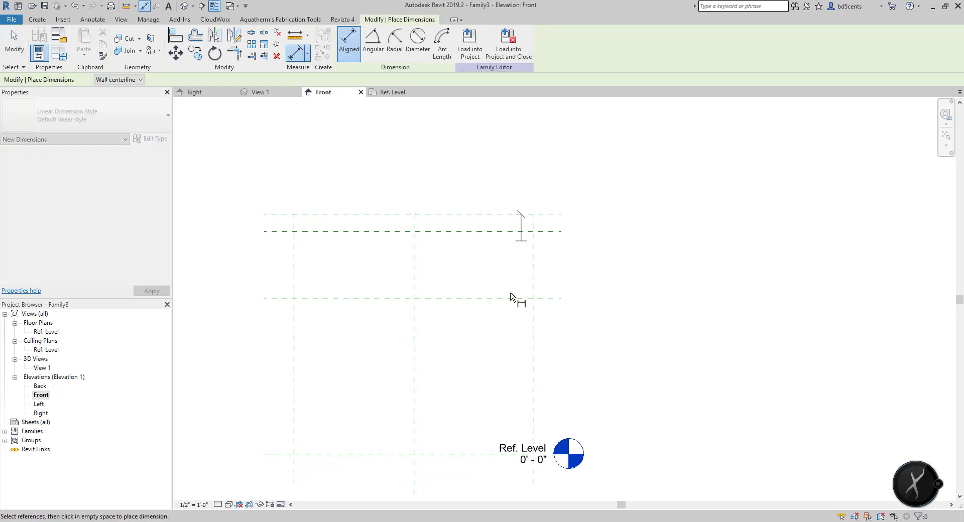
click(495, 453)
click(614, 361)
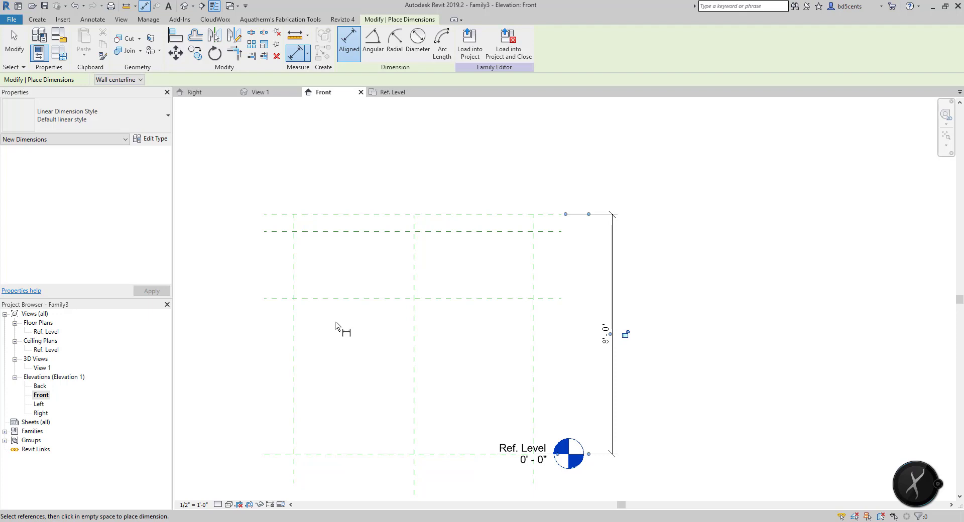
Place an aligned dimension between the TOP OF BASE reference plane and Ref. Level, inside the overall height dimension
click(428, 299)
click(470, 454)
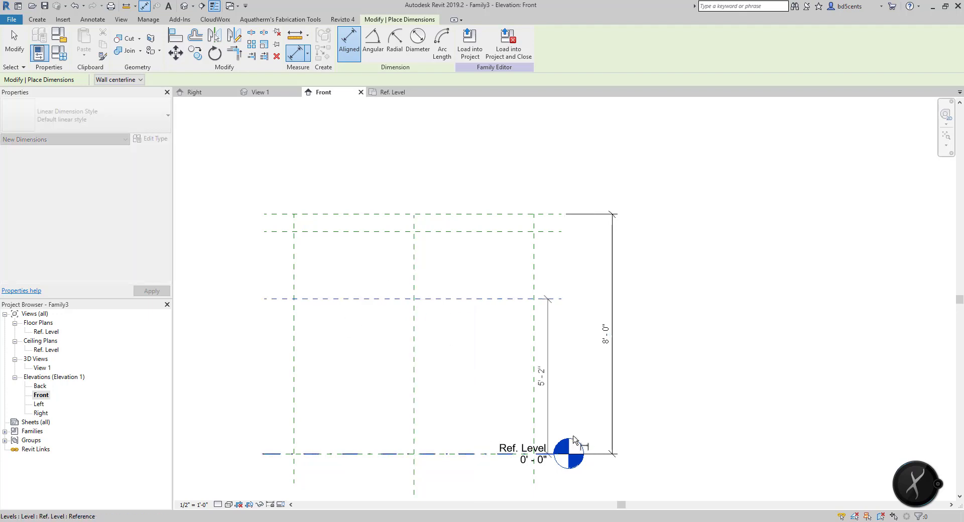
click(586, 397)
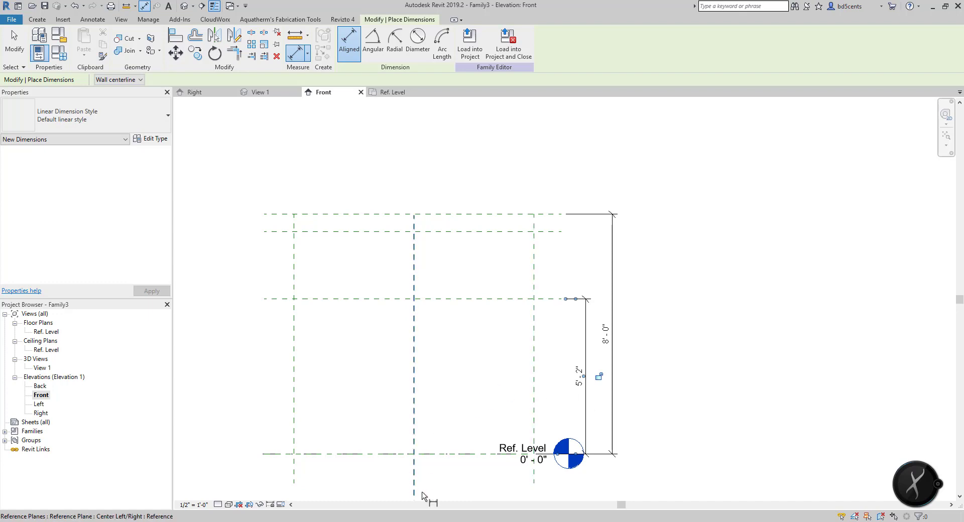
Place an aligned dimension between the TOP plane and the reference plane just below it, in line with the base dimension
click(525, 214)
click(527, 232)
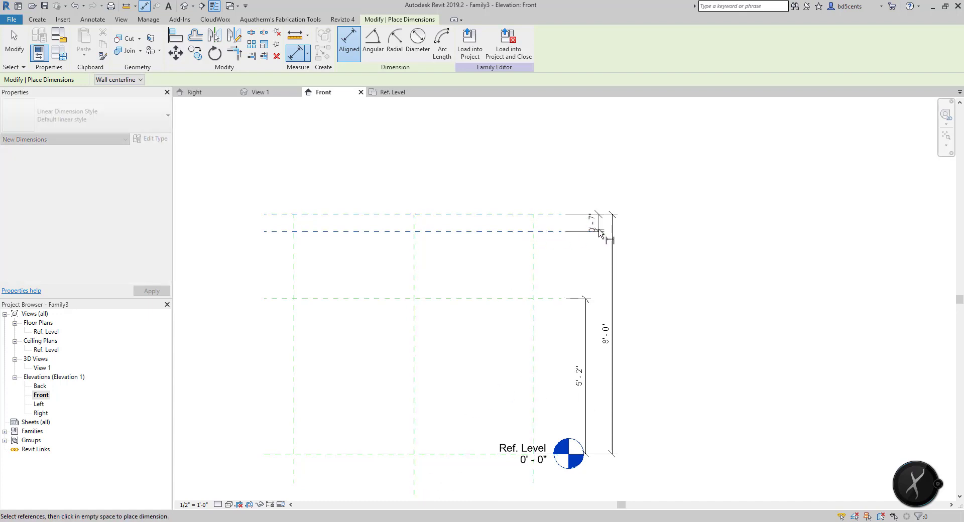
click(588, 240)
key(Escape)
key(Escape)
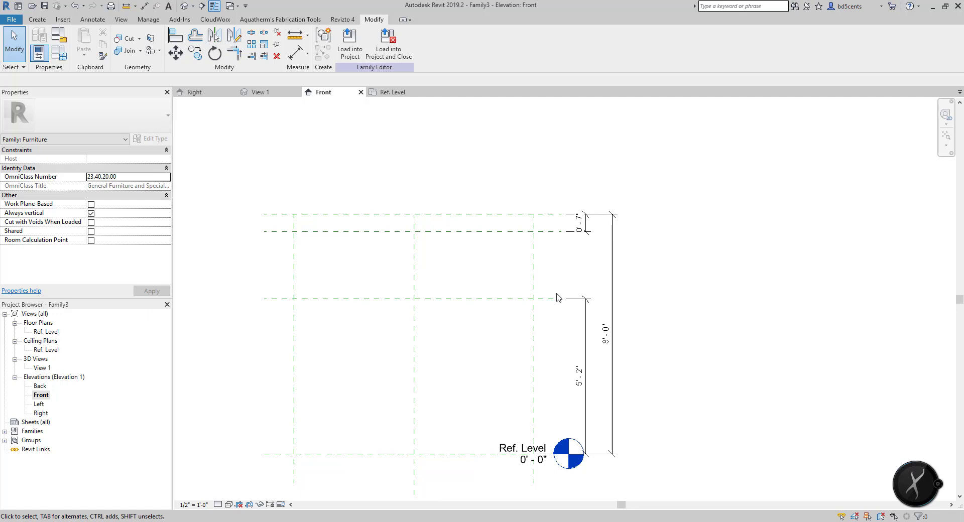
Move the second horizontal plane to about 11" below TOP and the TOP OF BASE plane to about 5'-3" above Ref. Level
drag(546, 215, 506, 241)
click(501, 263)
click(508, 271)
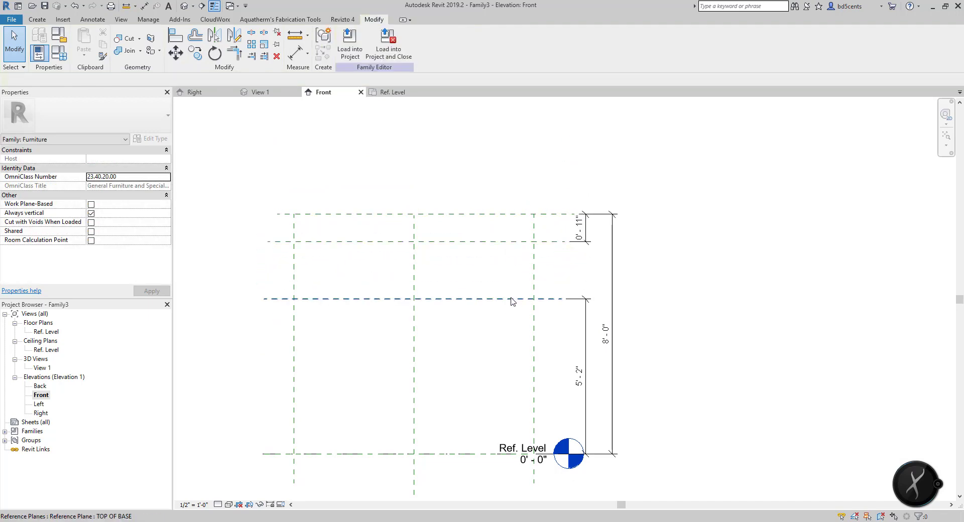
drag(511, 299, 511, 296)
click(519, 267)
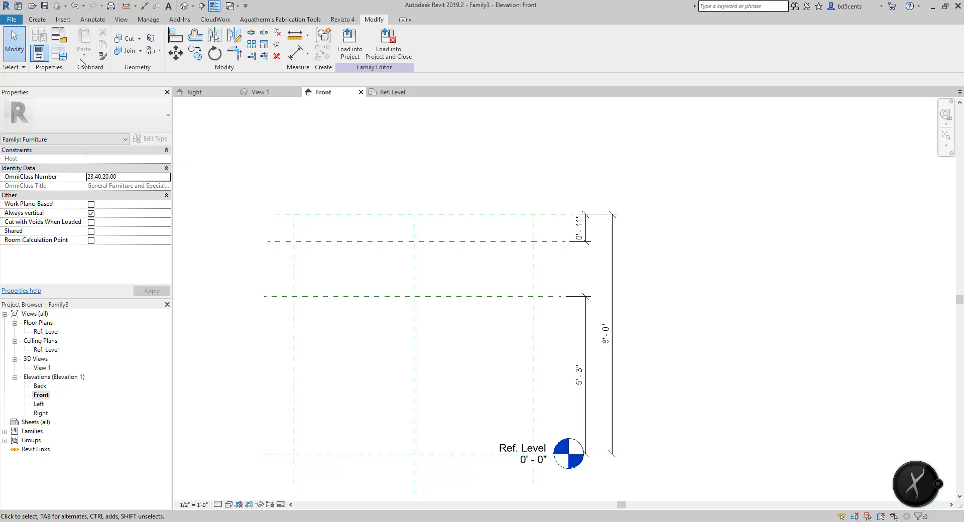
Examine the family's existing Identity Data parameters in the Family Types dialog without changing anything
click(59, 53)
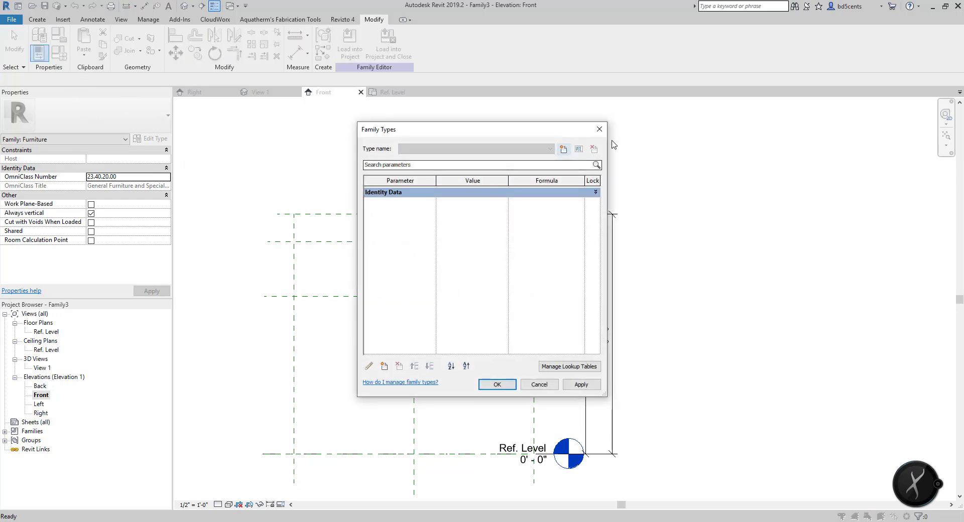
click(599, 129)
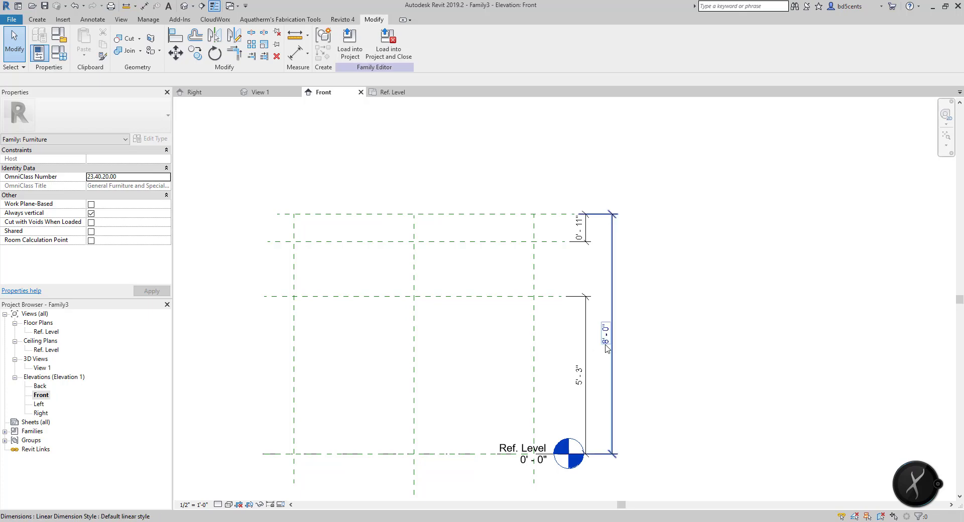
click(58, 52)
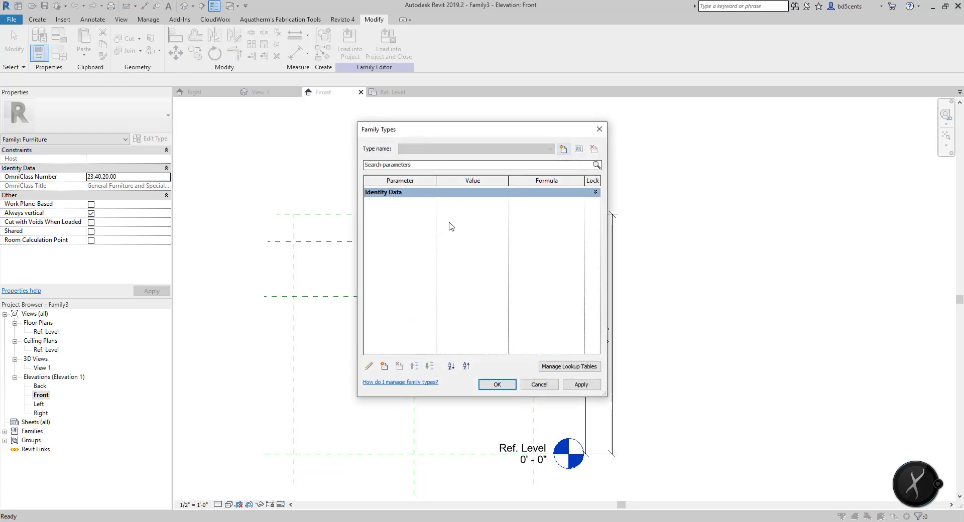
click(596, 192)
click(597, 193)
click(596, 193)
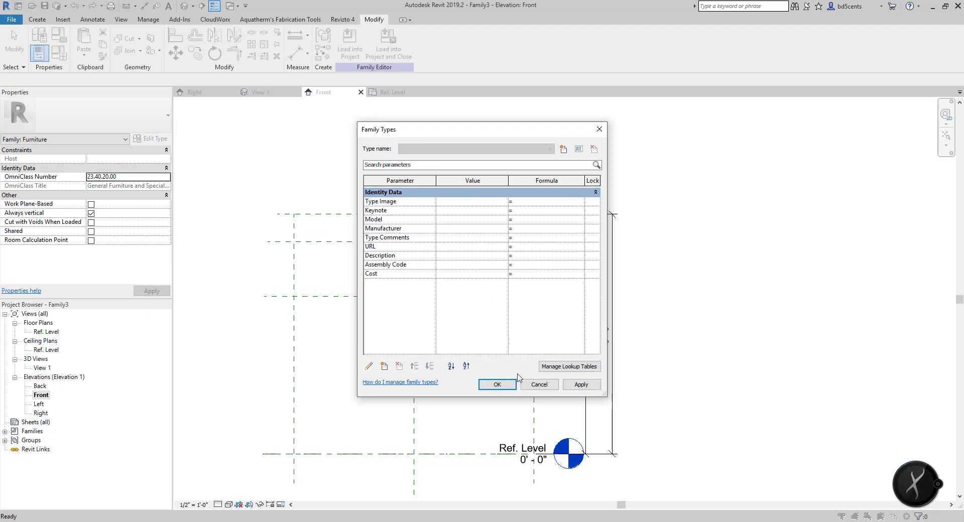
click(536, 384)
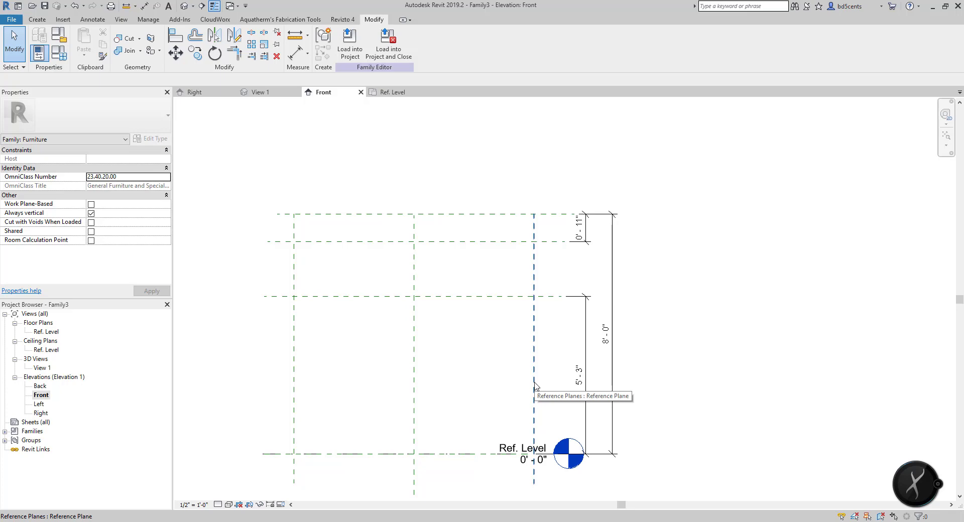
In the Ref. Level floor plan, label the overall horizontal dimension with a new family type parameter named LENGTH
double_click(58, 333)
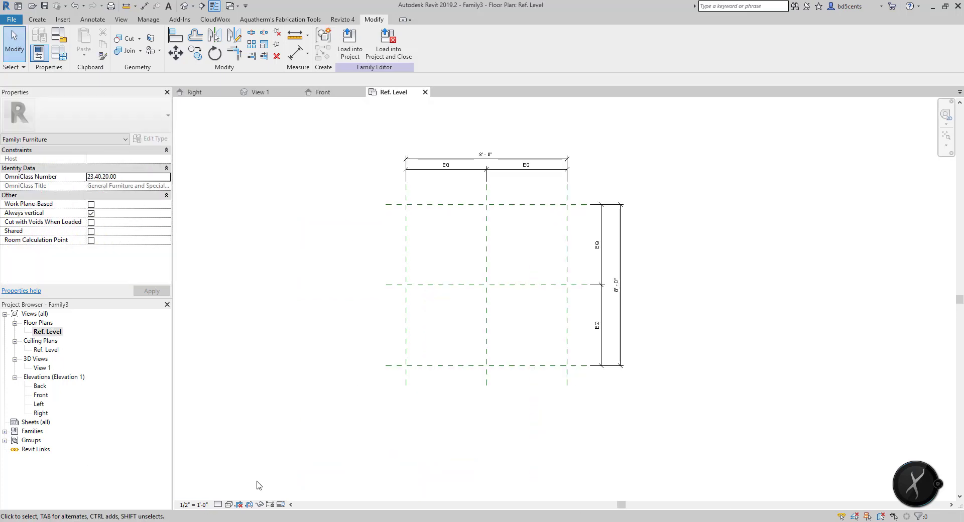
click(501, 160)
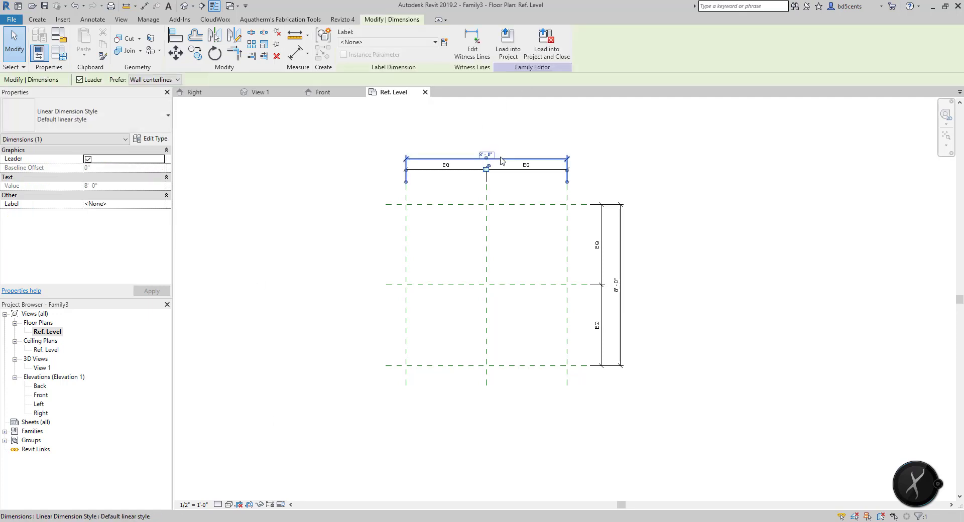
scroll(586, 349, up, 1)
scroll(495, 276, down, 2)
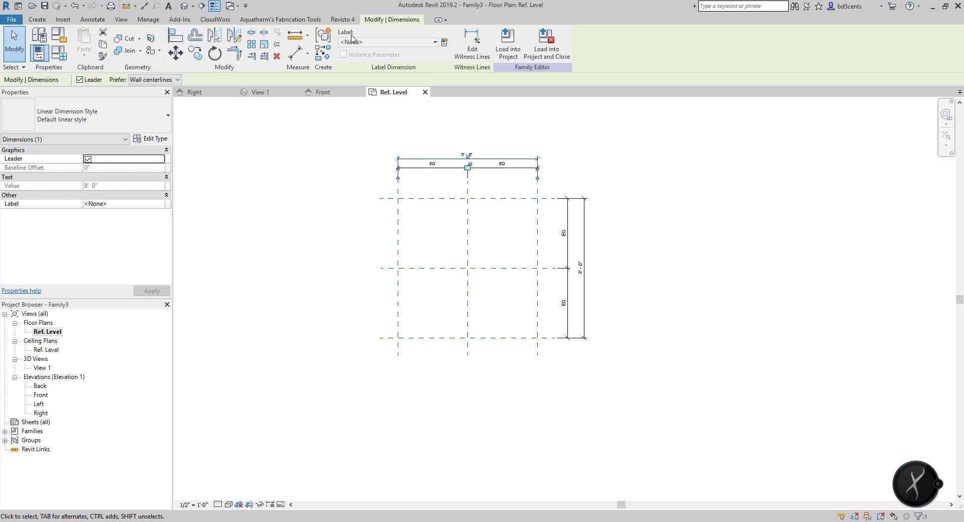
click(444, 42)
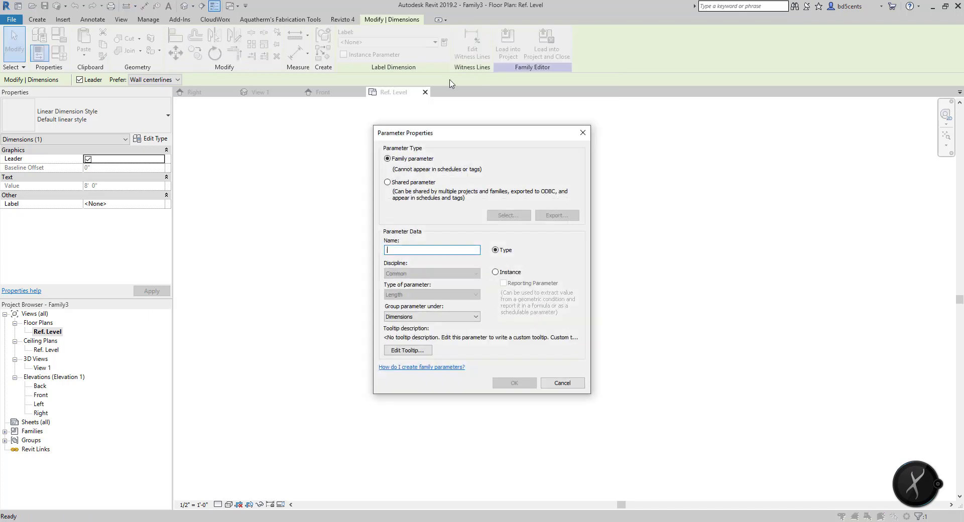
text(kengt)
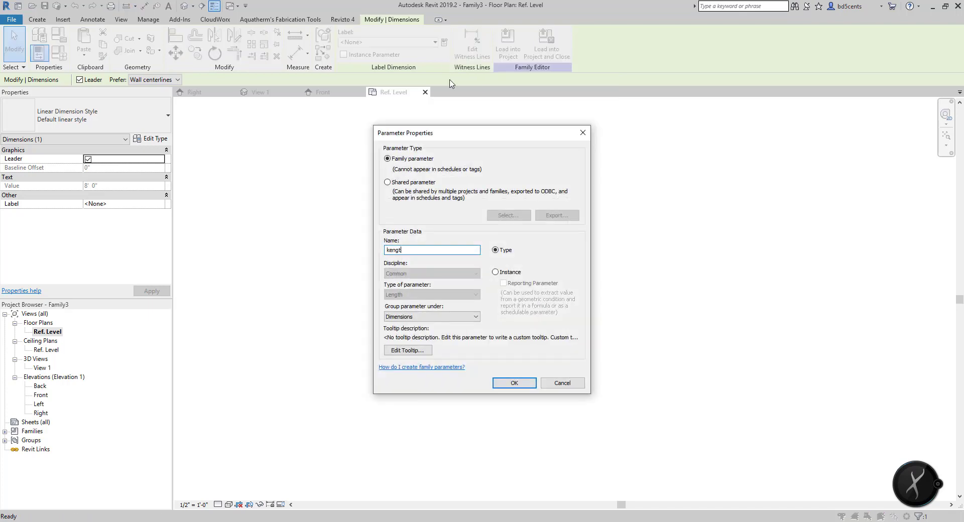
key(BackSpace)
key(BackSpace)
text(LENGTH)
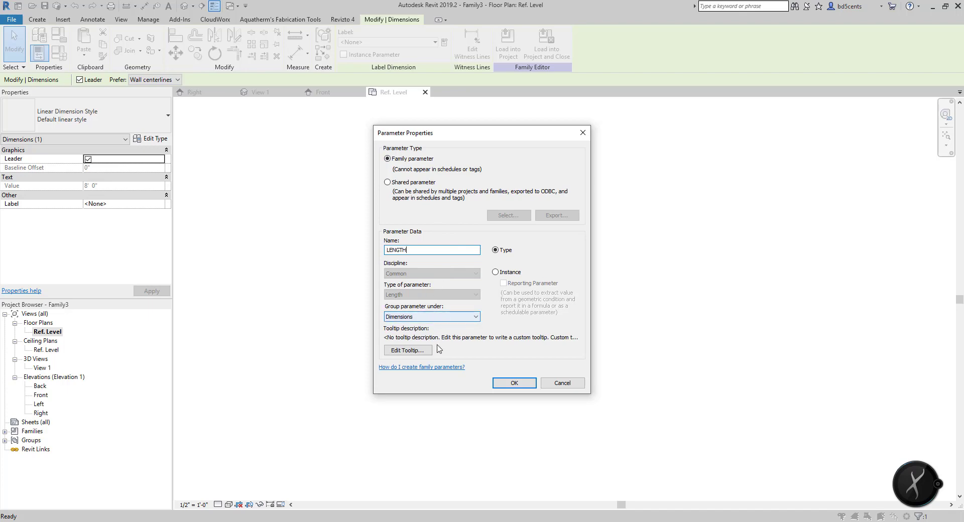
click(514, 383)
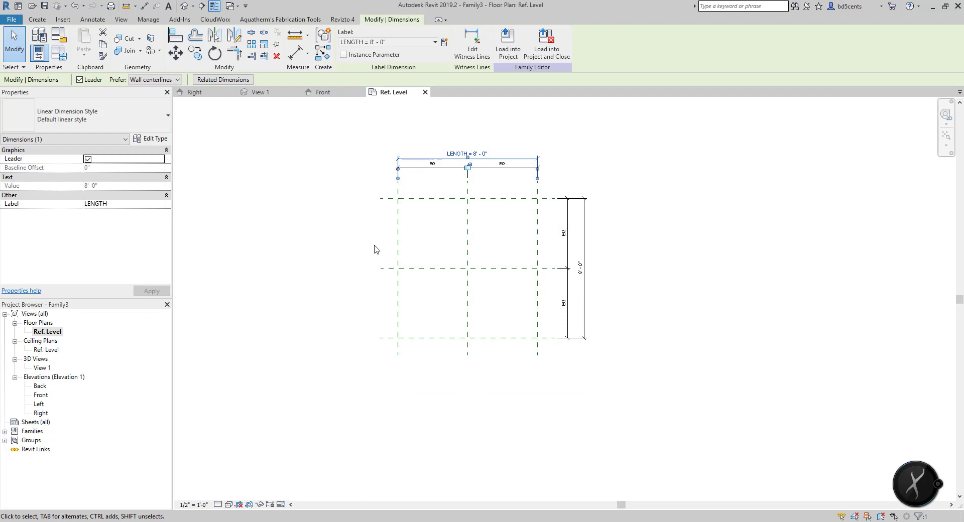
Label the overall vertical dimension in the plan with a new family type parameter named DEPTH
scroll(449, 160, up, 2)
scroll(450, 160, down, 2)
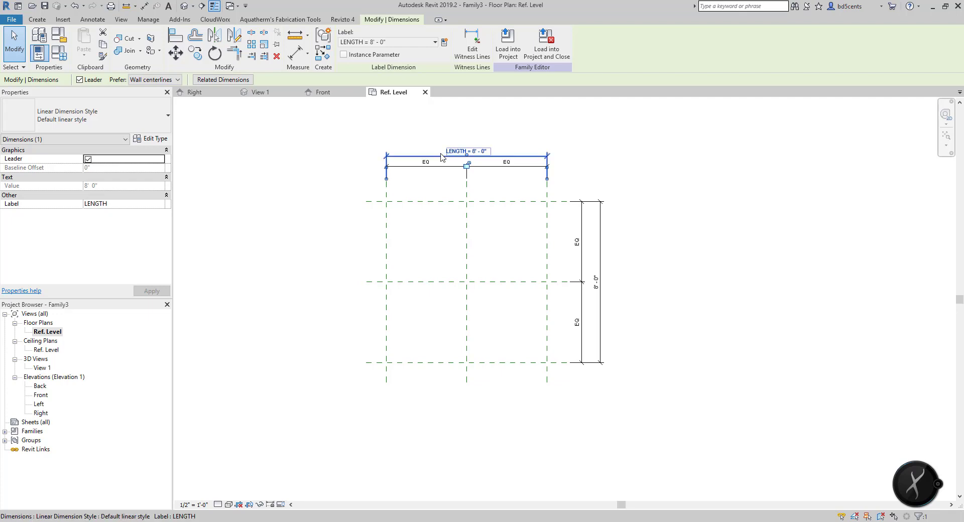
click(601, 248)
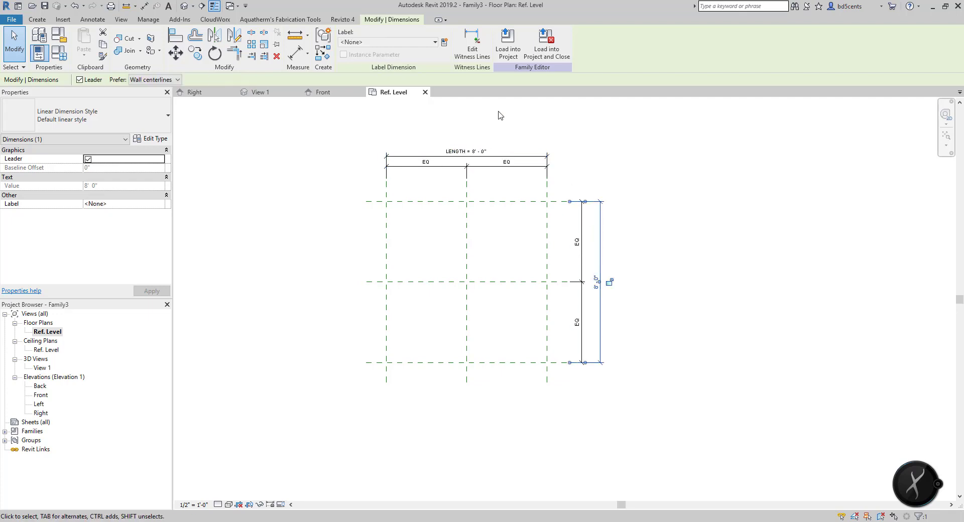
click(444, 42)
text(D)
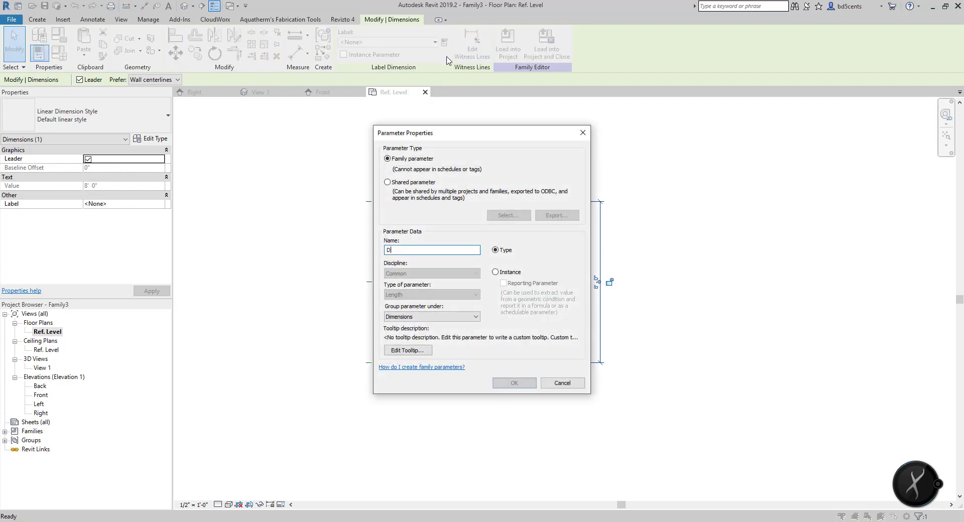
text(EPTH)
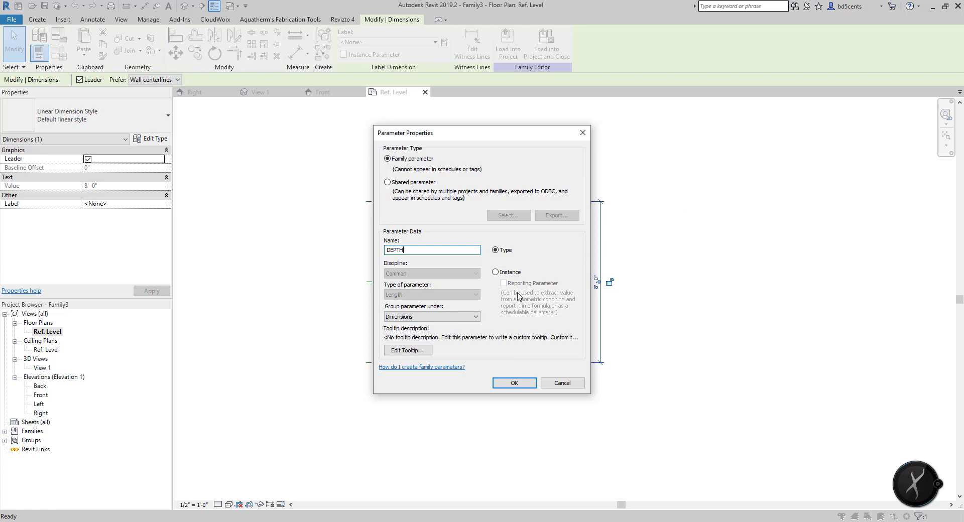
click(509, 383)
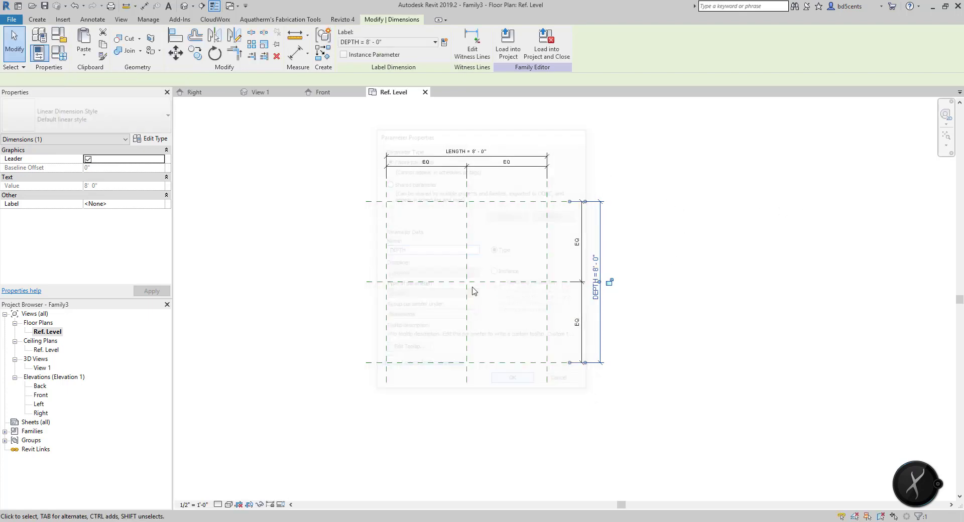
click(353, 157)
scroll(442, 211, up, 2)
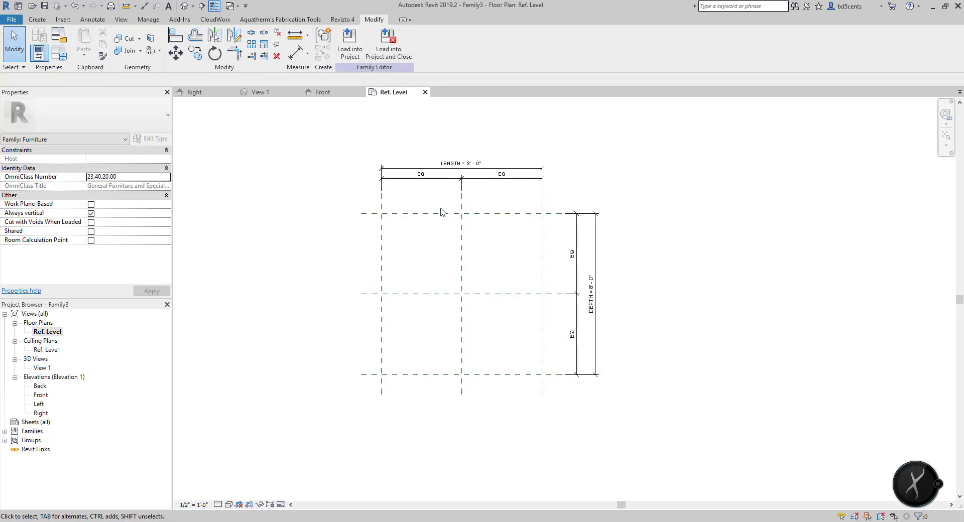
Flex the family by setting DEPTH to 4' 0" and LENGTH to 6' 0" in Family Types and applying the values
middle_drag(465, 218, 466, 220)
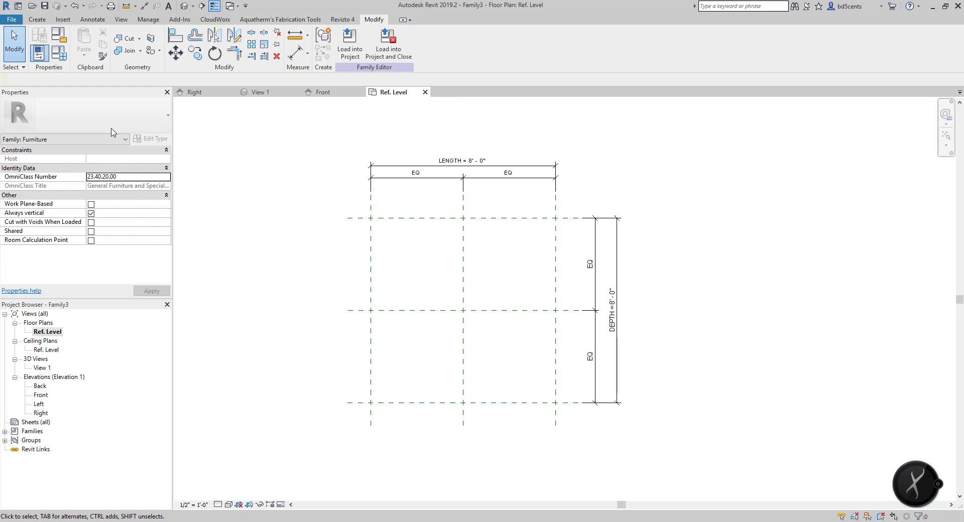
click(58, 52)
click(455, 202)
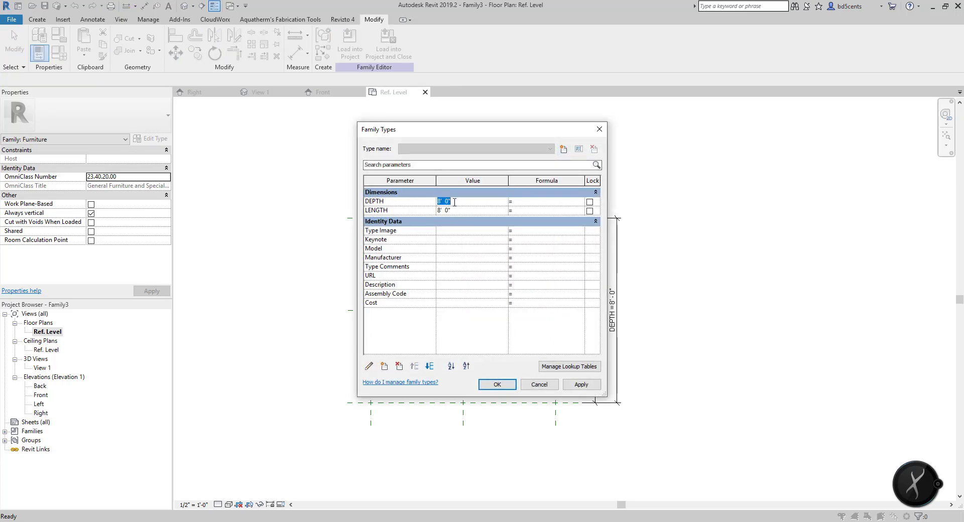
text(6)
click(373, 196)
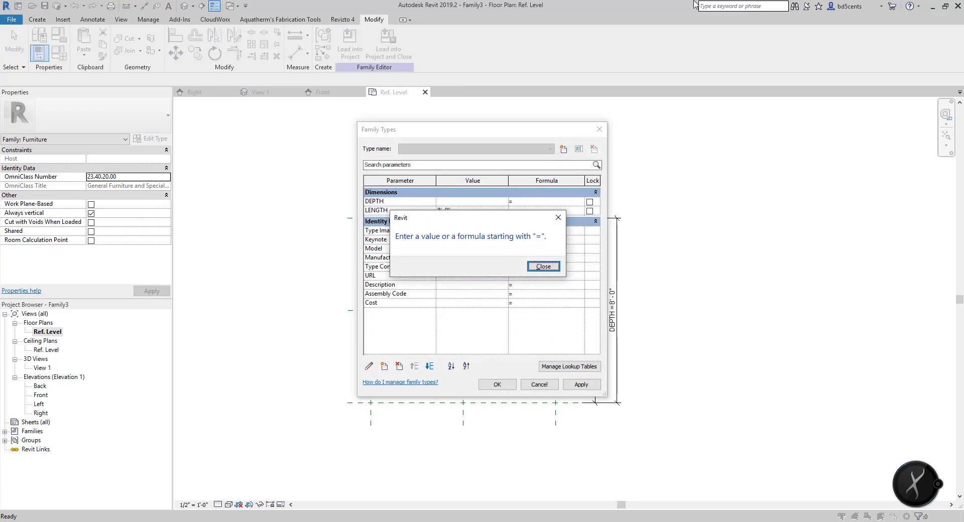
click(541, 267)
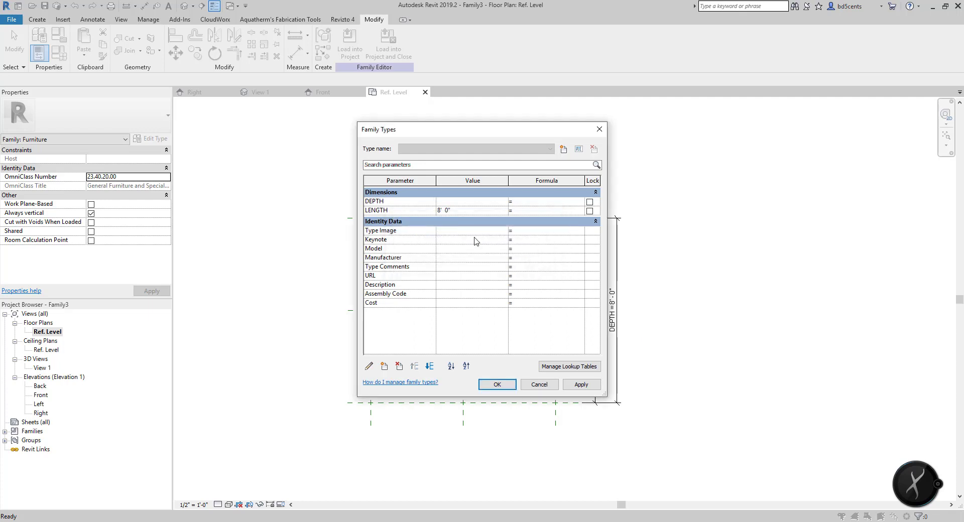
click(460, 210)
text(6)
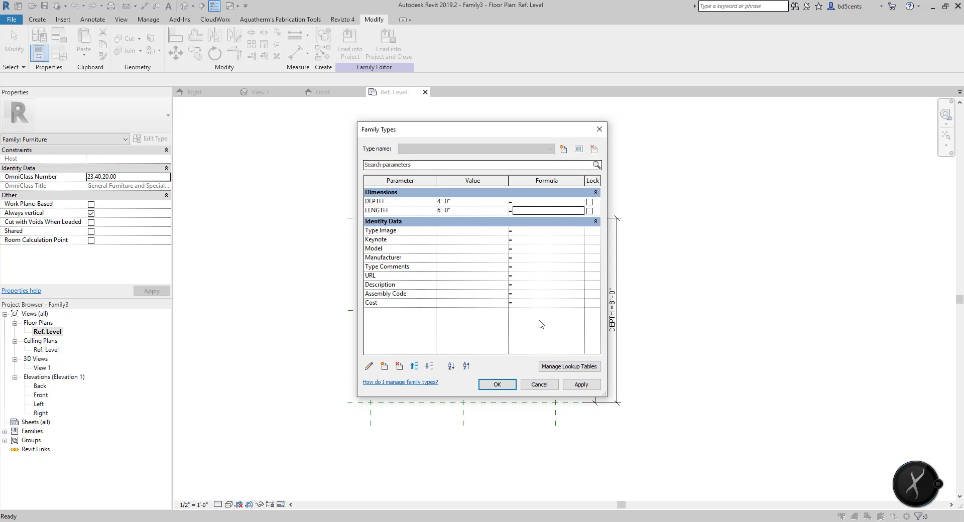
click(581, 384)
click(497, 385)
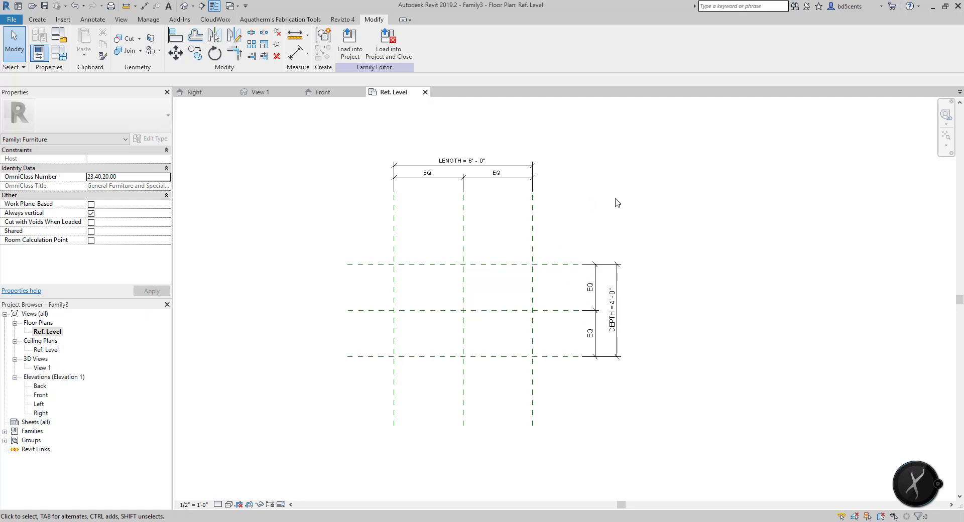
Flex the family again in Family Types with DEPTH set to 6' 0" and LENGTH set to 5' 0"
middle_drag(361, 235, 347, 224)
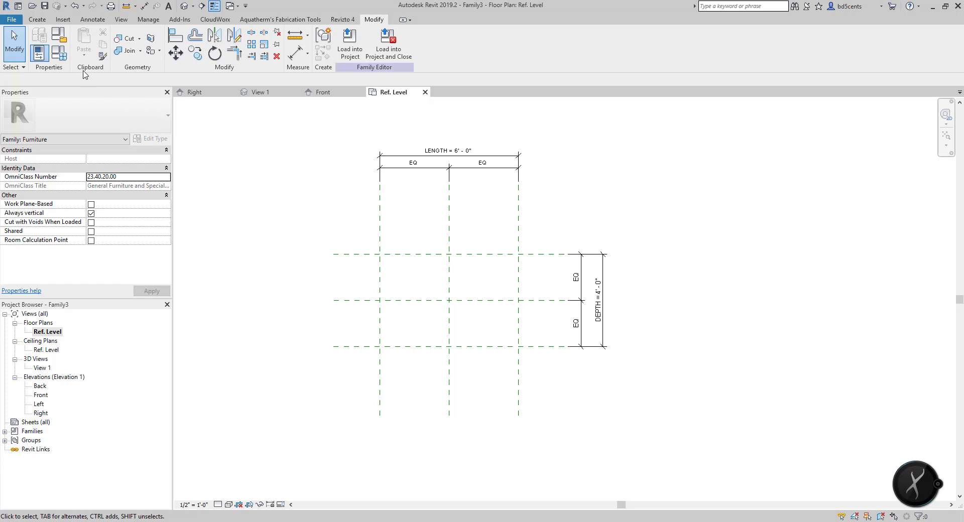
click(58, 52)
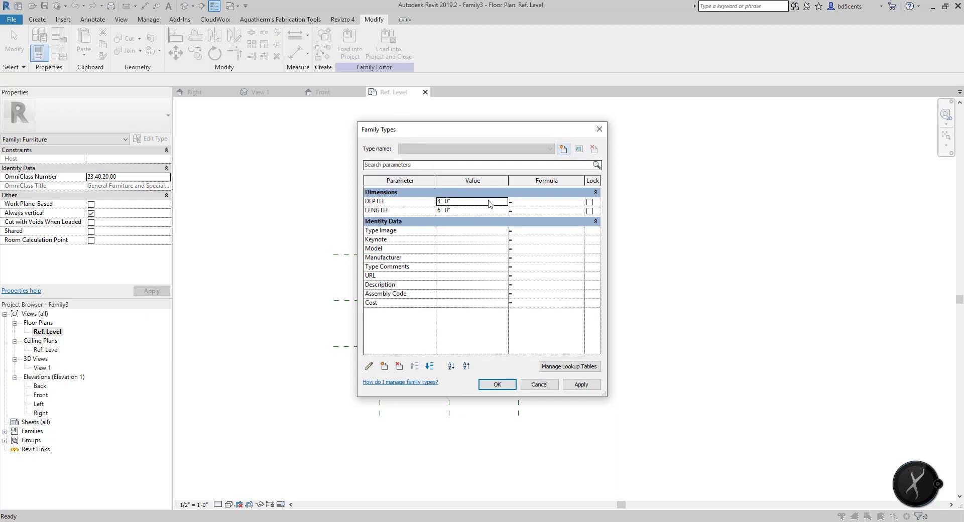
click(483, 211)
key(Up)
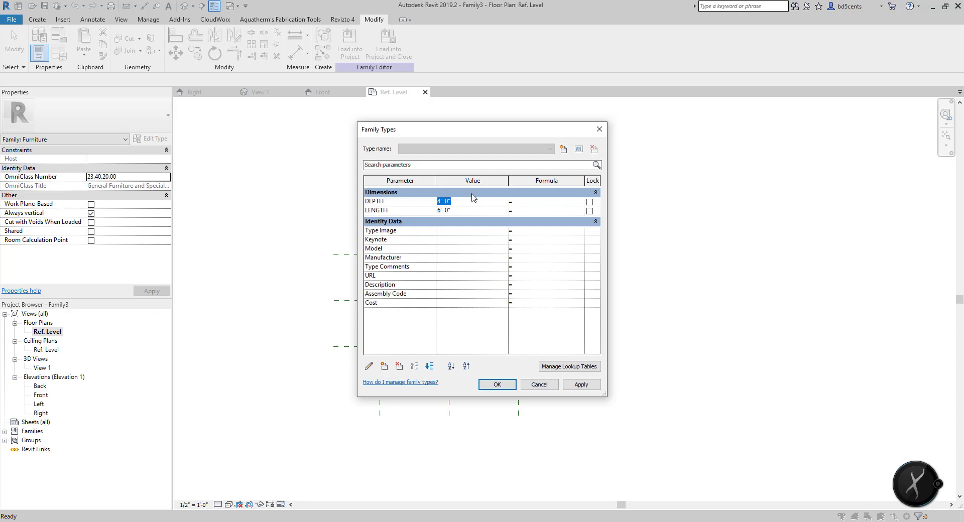
text(5)
key(Tab)
key(Tab)
text(5)
key(Tab)
click(500, 386)
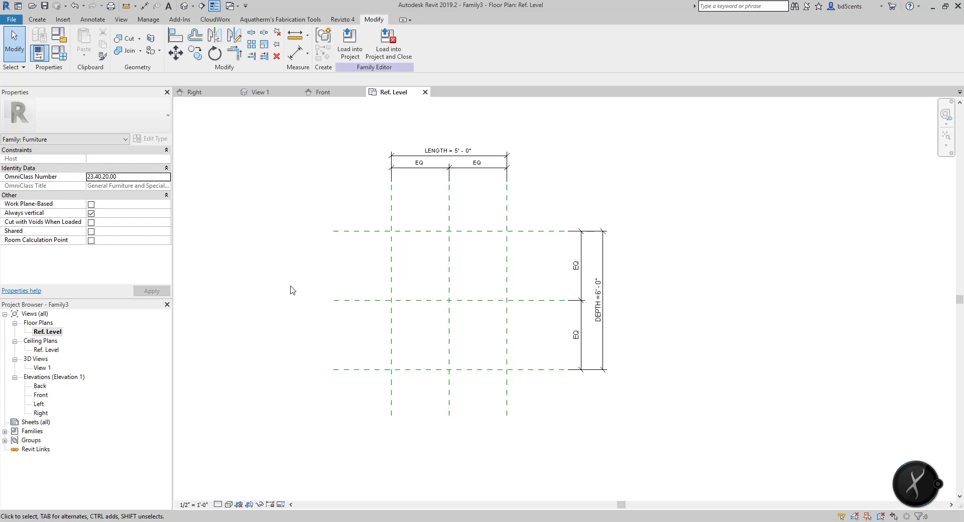
In the Front elevation, label the overall vertical dimension with a new family type parameter named HEIGHT
double_click(42, 395)
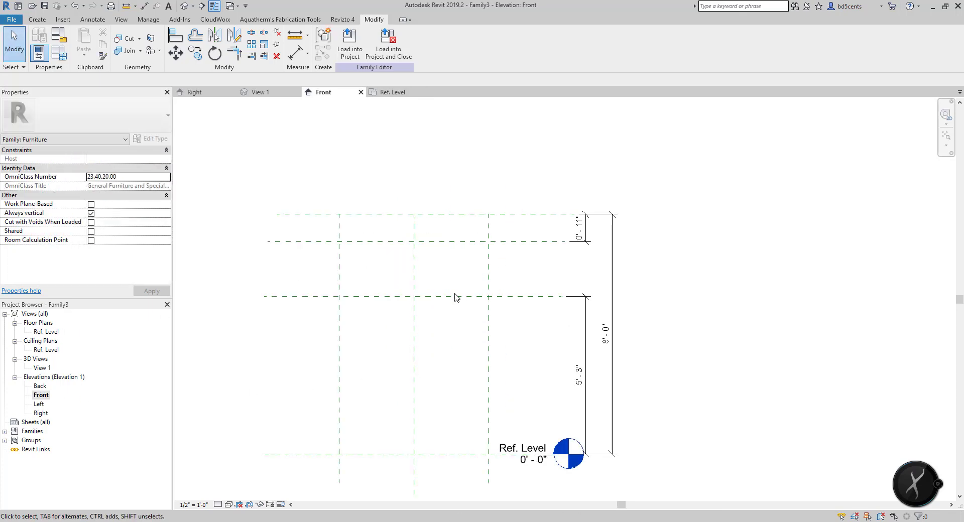
middle_drag(450, 362, 452, 351)
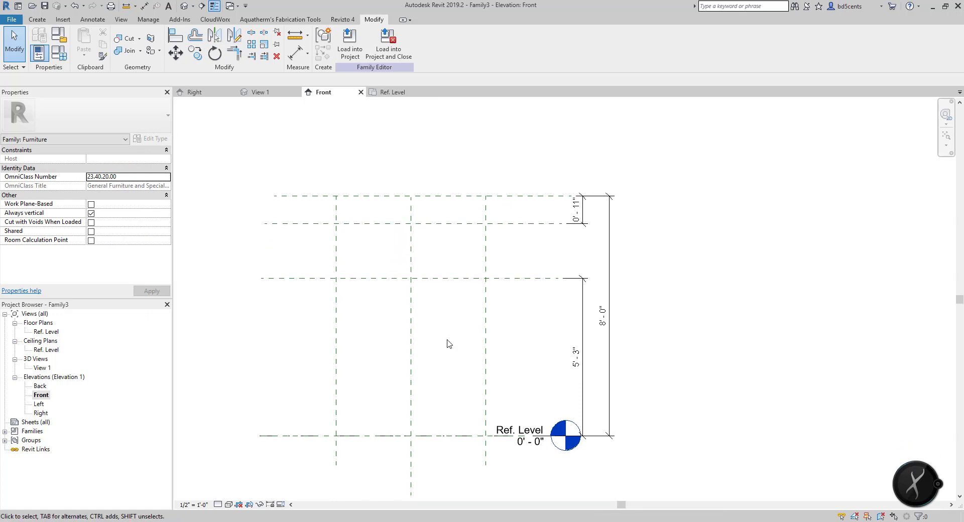
click(608, 286)
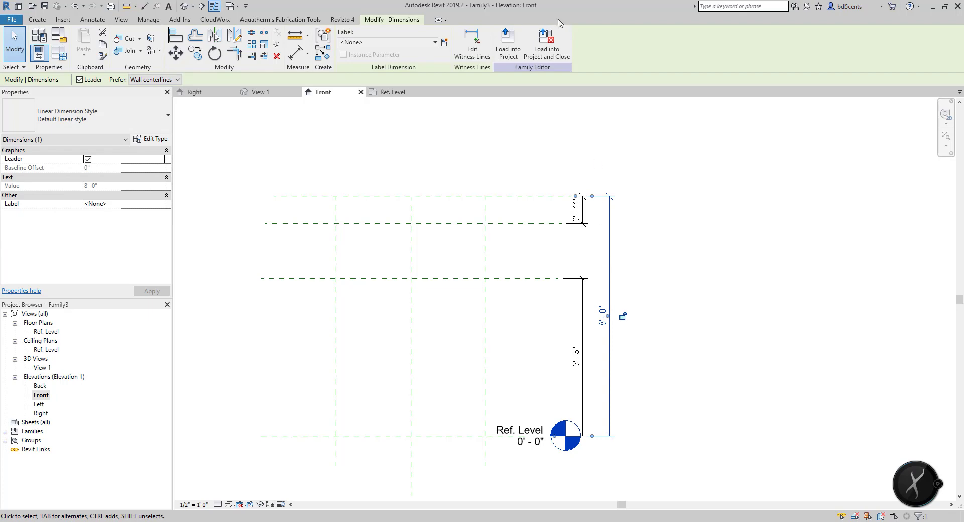
click(444, 42)
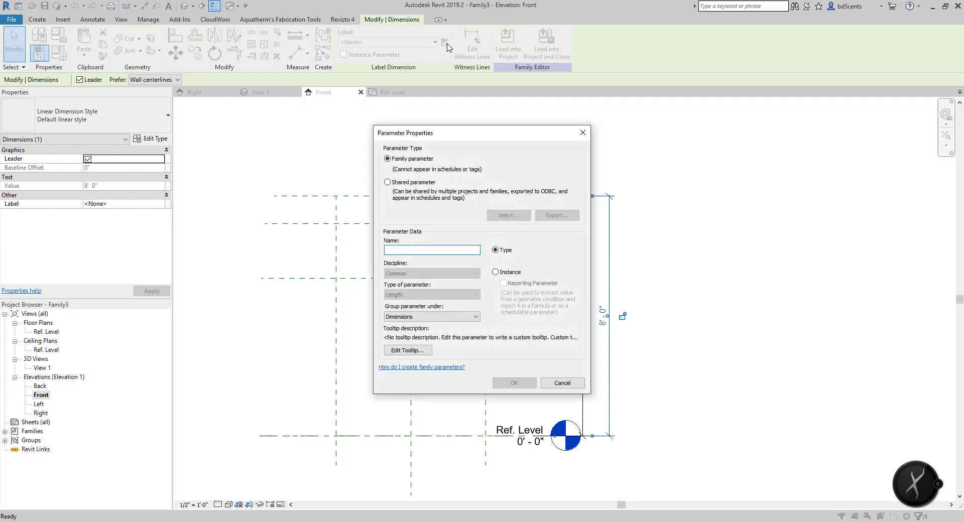
text(height)
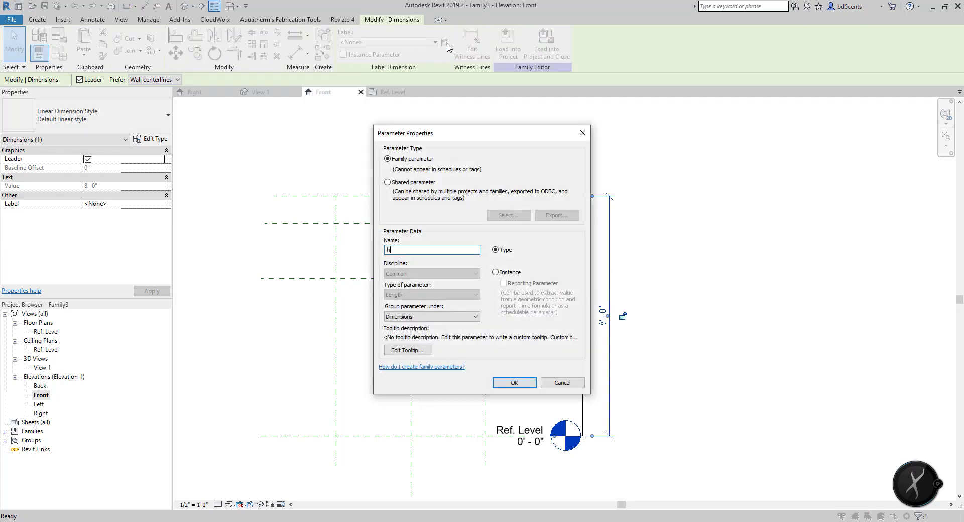
key(BackSpace)
text(HER)
text(IGHT)
click(513, 383)
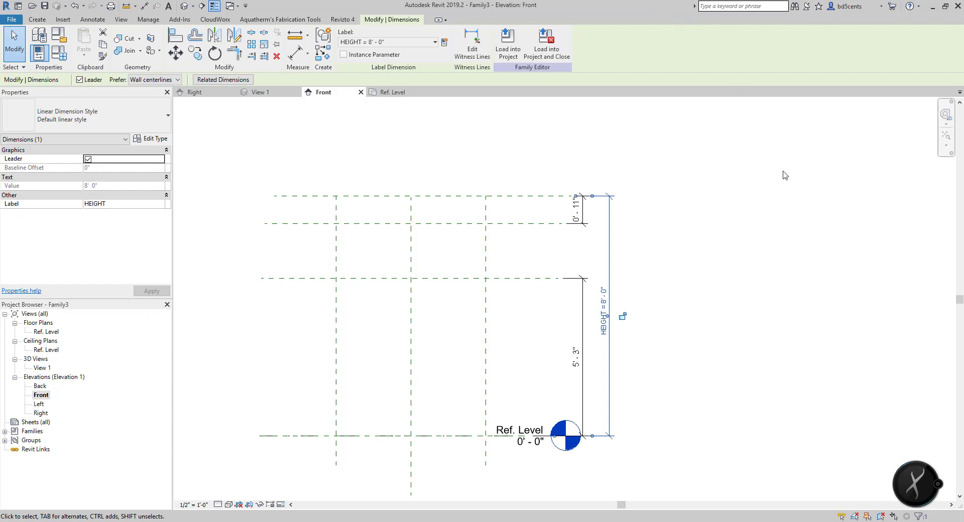
Label the short dimension between TOP and the plane just below it with a new family type parameter named THK
click(586, 224)
click(586, 225)
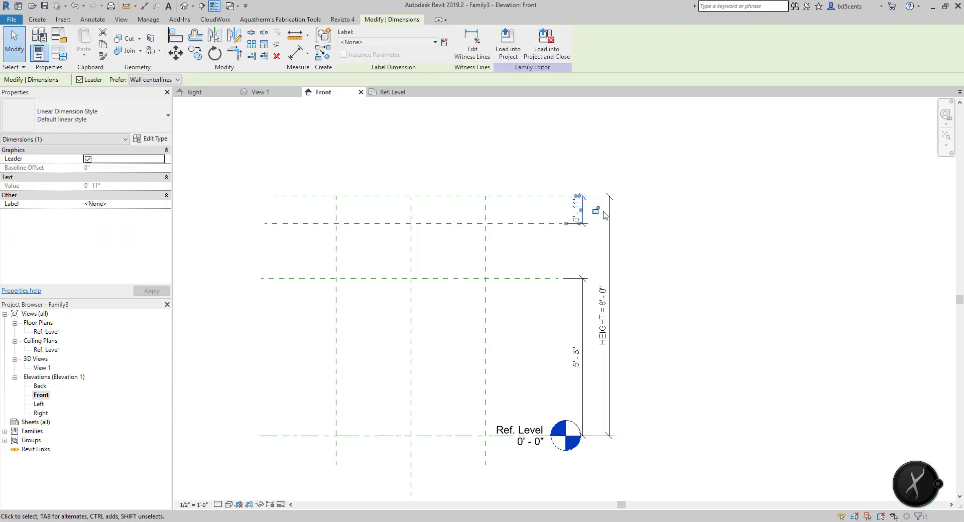
click(444, 42)
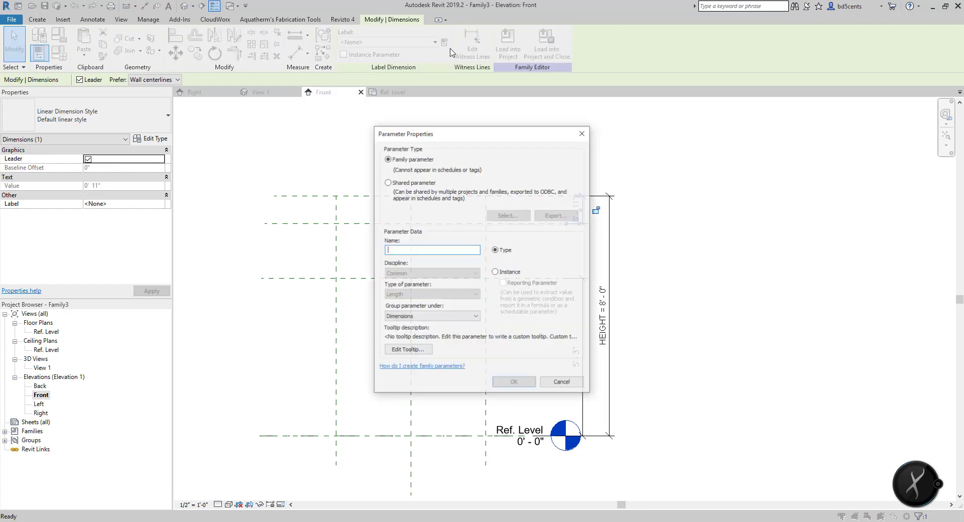
text(THK)
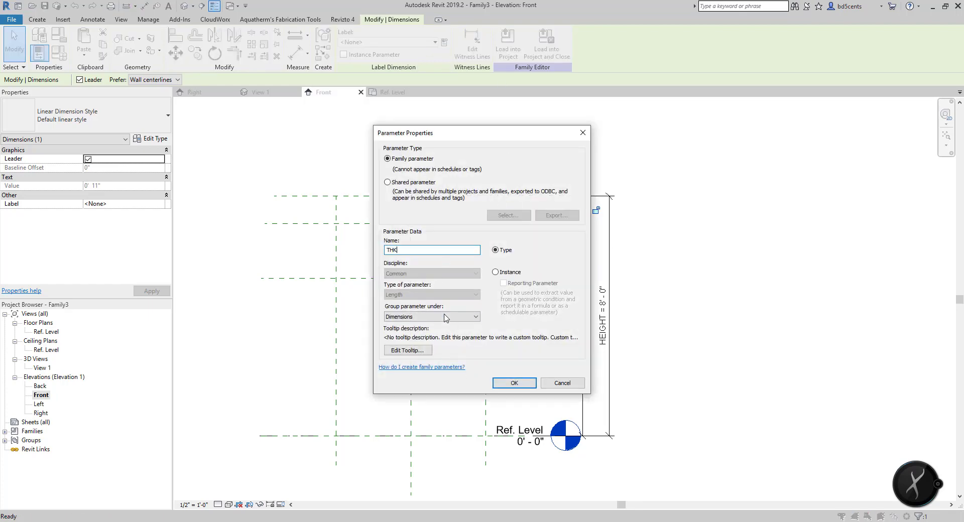
click(509, 382)
click(529, 328)
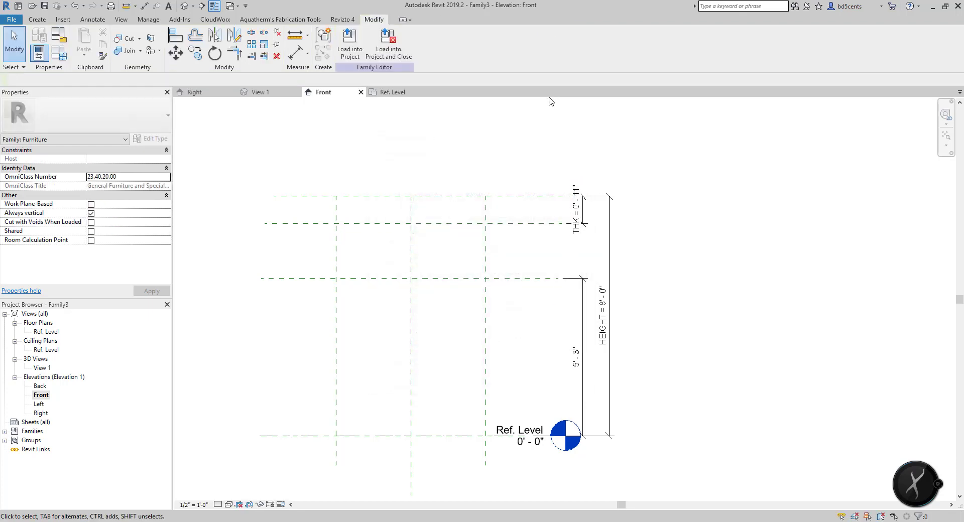
Label the vertical dimension from Ref. Level to the lowest reference plane above it with a new family type parameter named BASE HEIGHT
click(586, 296)
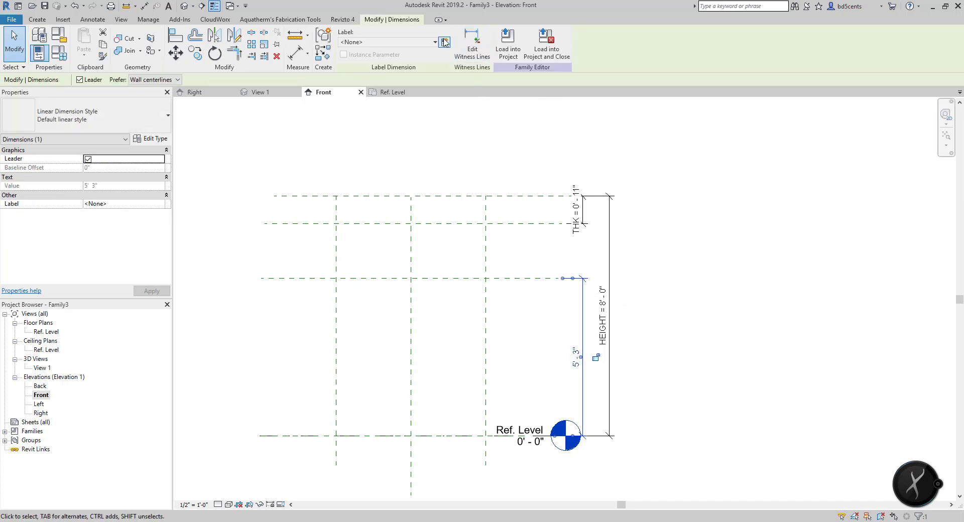
click(444, 42)
text(BASE HEIGHT)
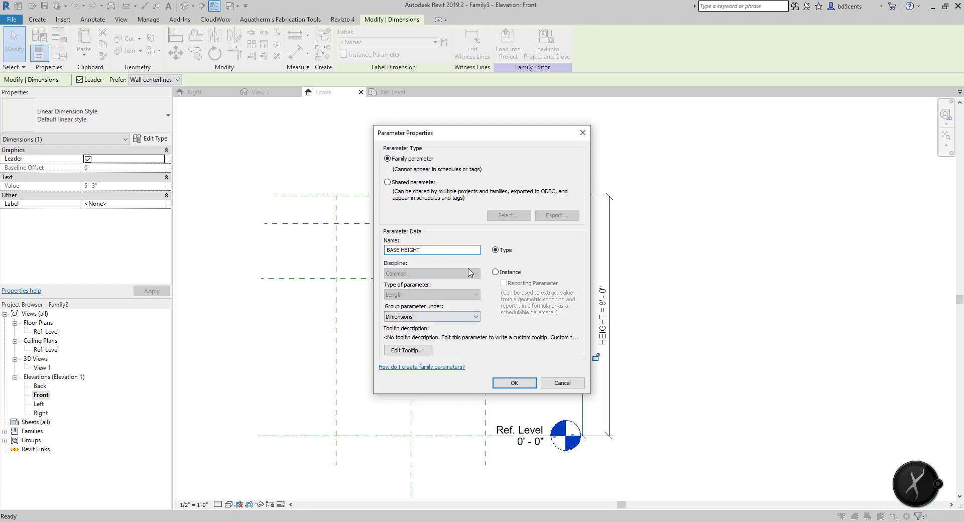
click(510, 383)
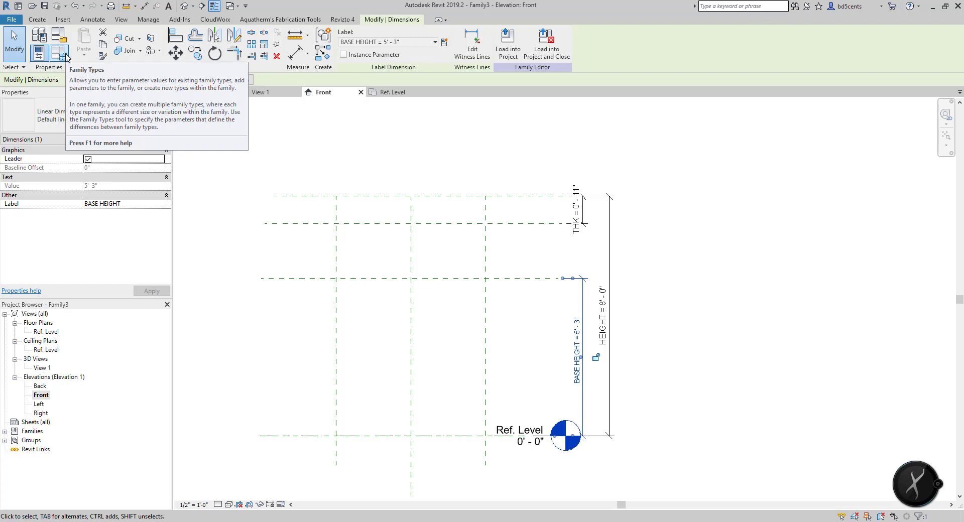
Flex the family in Family Types by setting BASE HEIGHT to 1' 0" and HEIGHT to 4' 0"
click(58, 52)
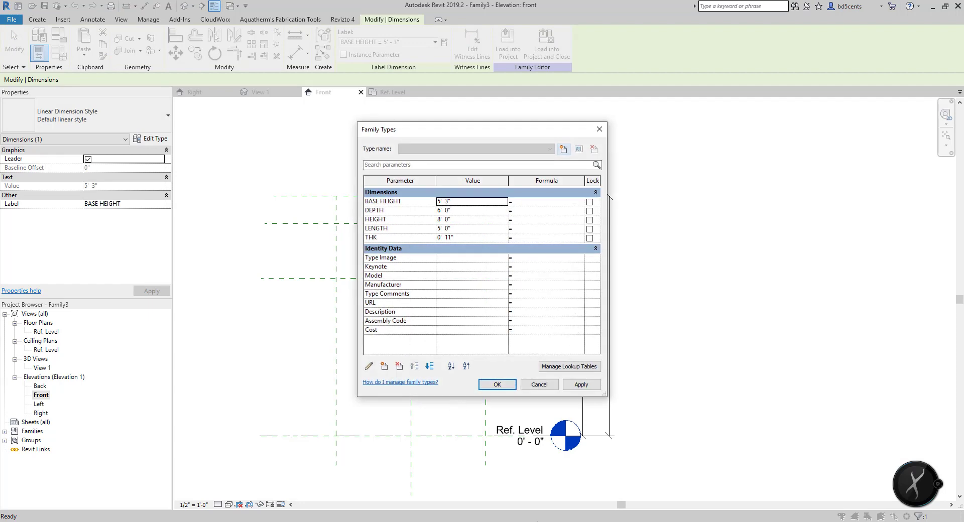
click(461, 203)
text(1)
click(581, 385)
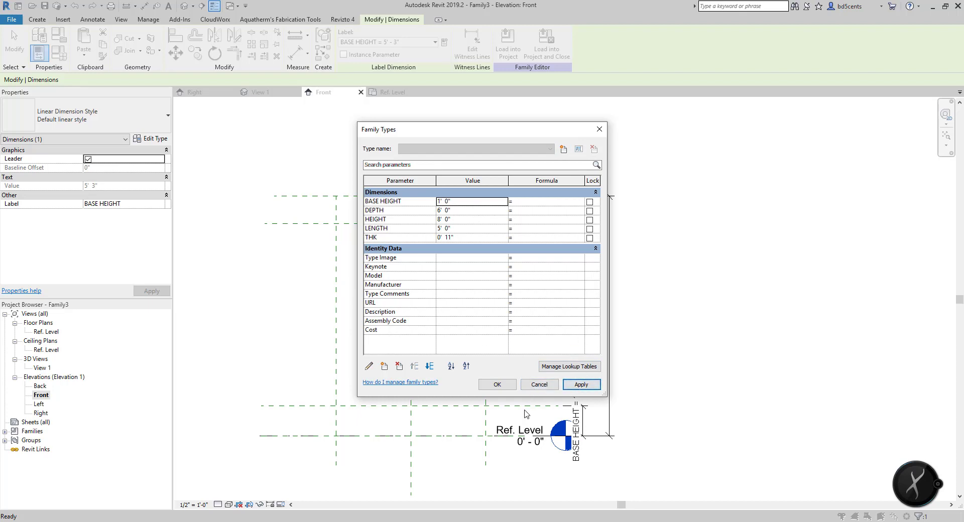
click(452, 210)
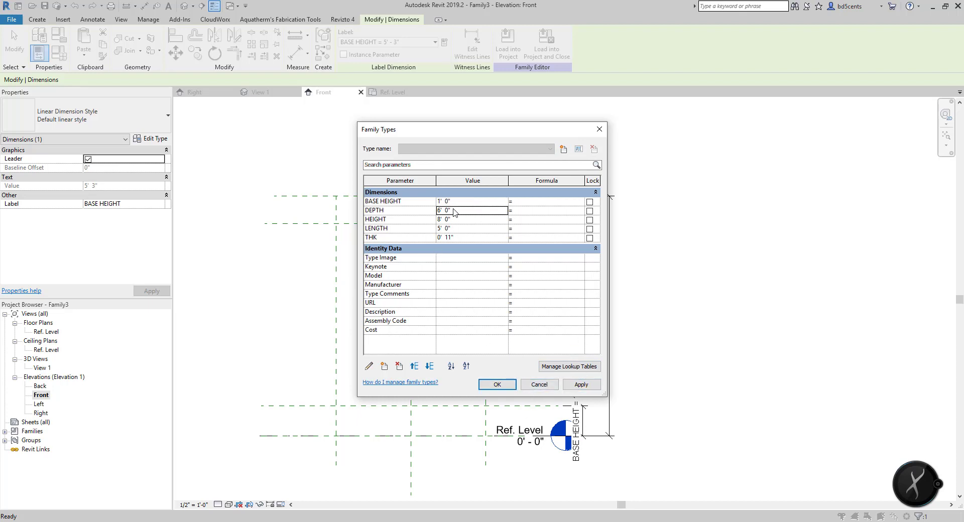
click(454, 220)
text(4)
key(Return)
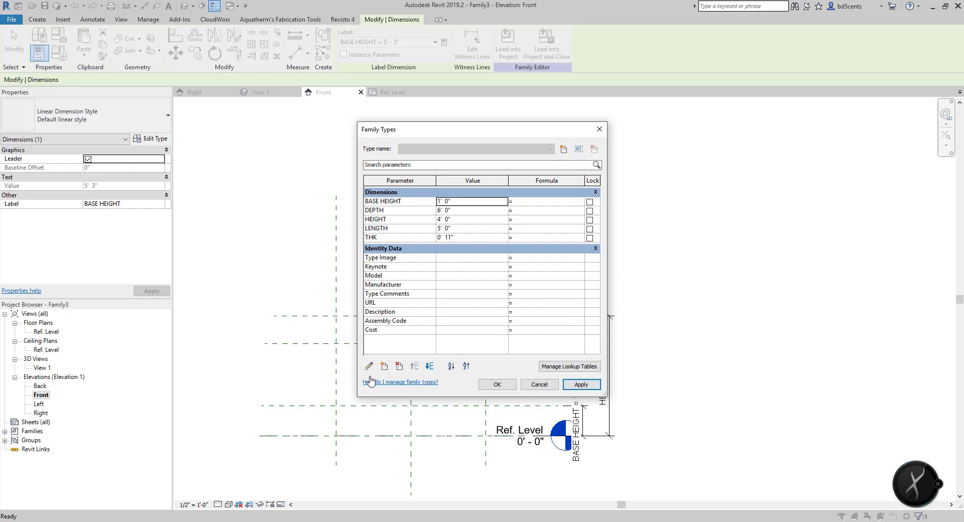
Set THK to 1' 0" in Family Types and accept the parameter values
drag(417, 129, 65, 68)
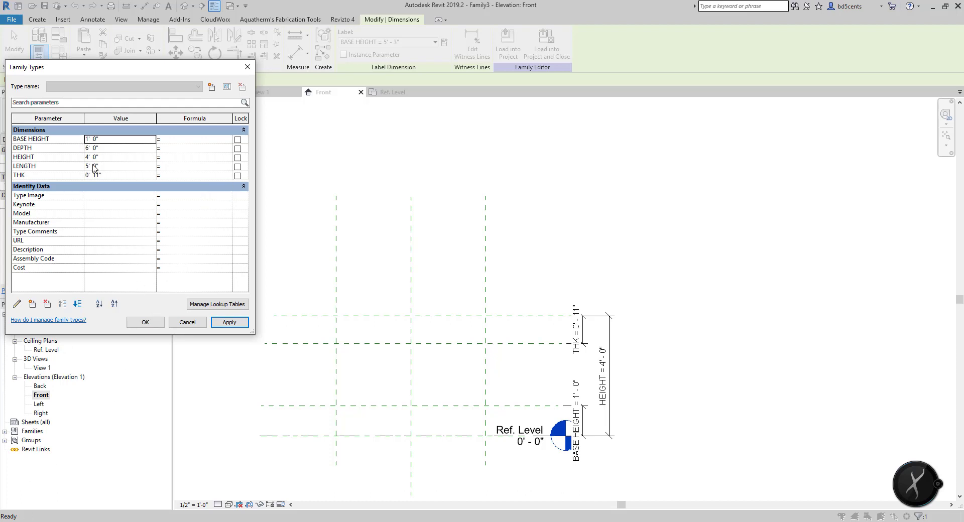
click(115, 177)
text(1)
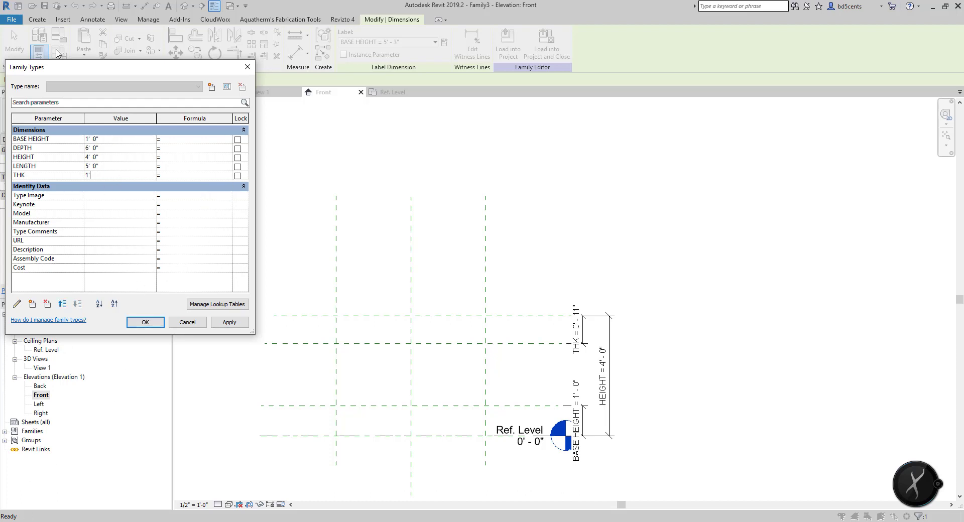
key(Return)
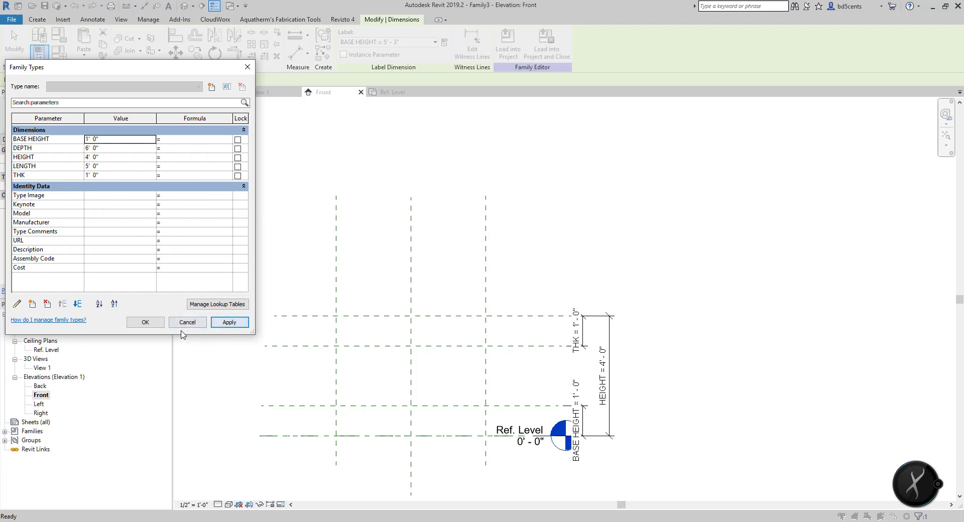
click(156, 324)
Save the family in the Families folder under the file name Table Ref Layout.rfa
click(11, 19)
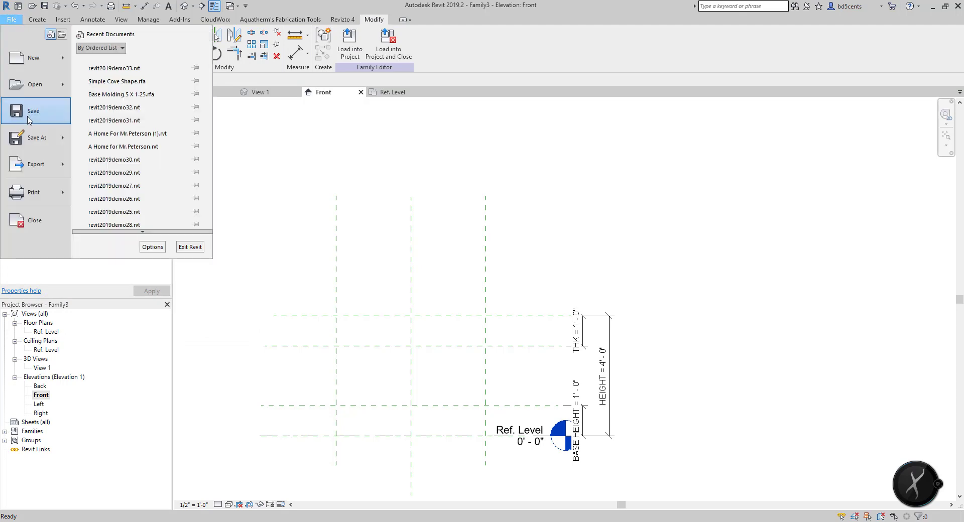
click(115, 132)
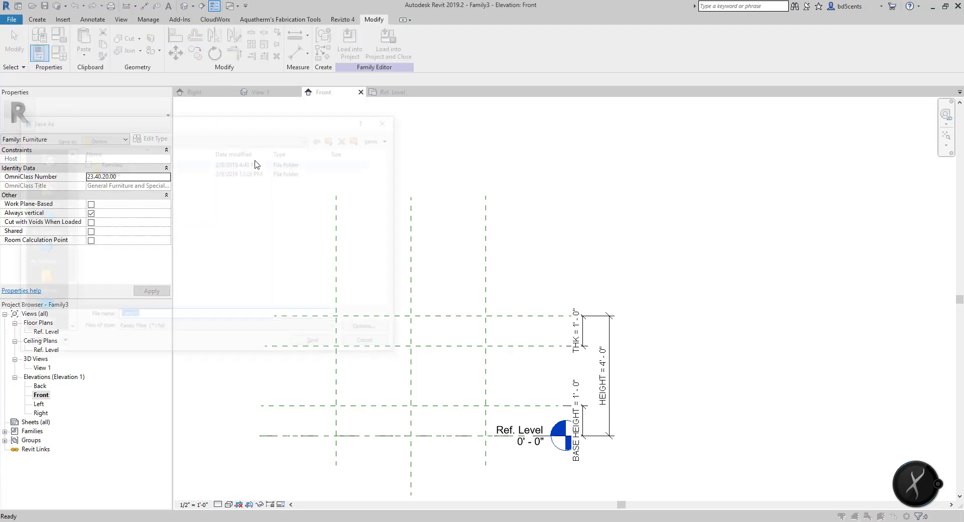
double_click(134, 166)
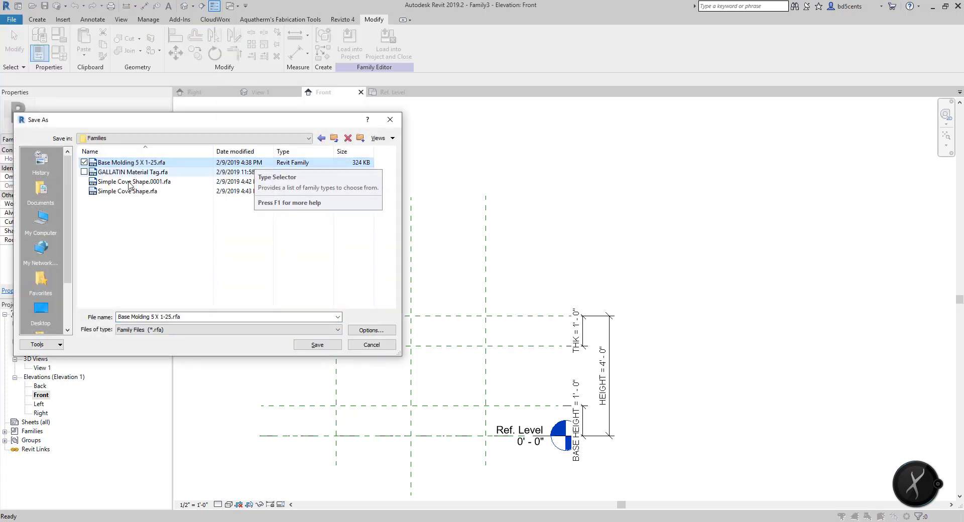
click(173, 316)
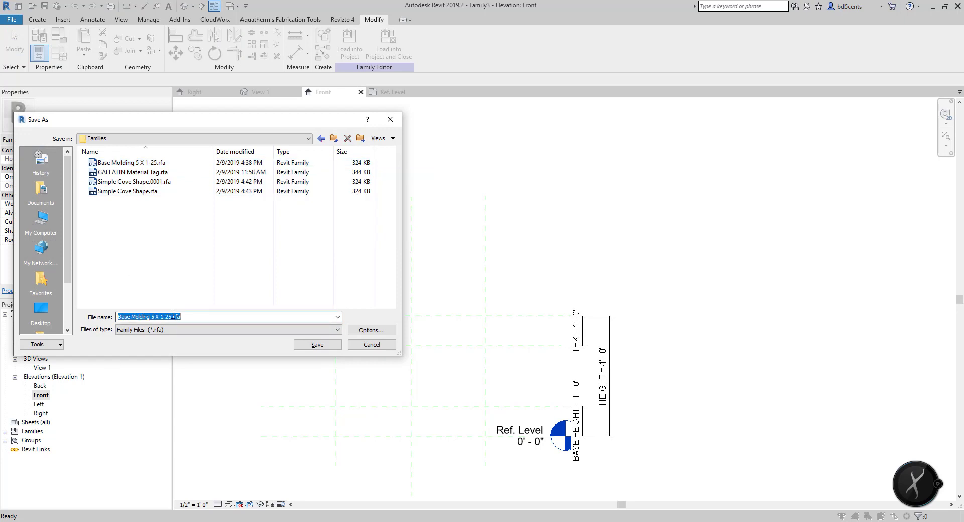
drag(172, 317, 88, 315)
key(BackSpace)
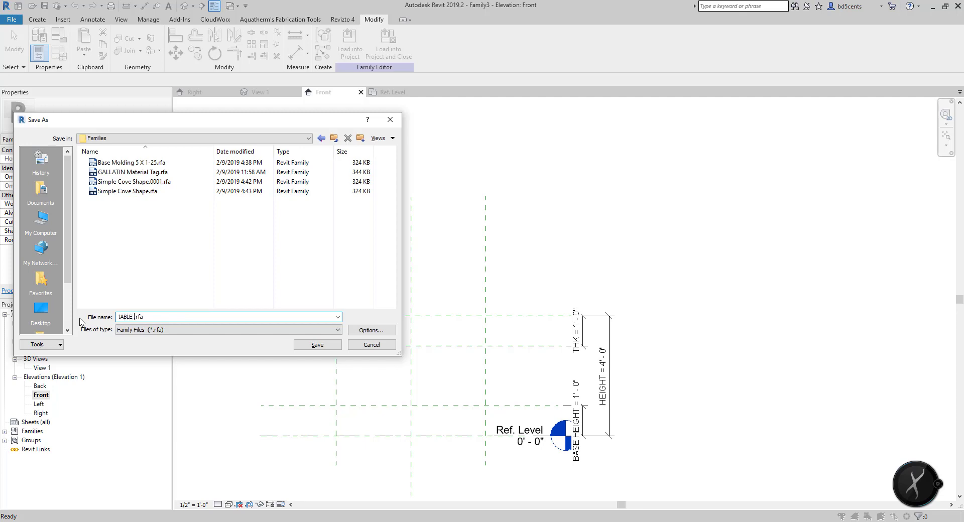
text(tABLE rEF)
key(BackSpace)
key(BackSpace)
key(BackSpace)
key(BackSpace)
key(BackSpace)
key(BackSpace)
key(BackSpace)
key(BackSpace)
key(BackSpace)
key(BackSpace)
text(Table Ref Layou)
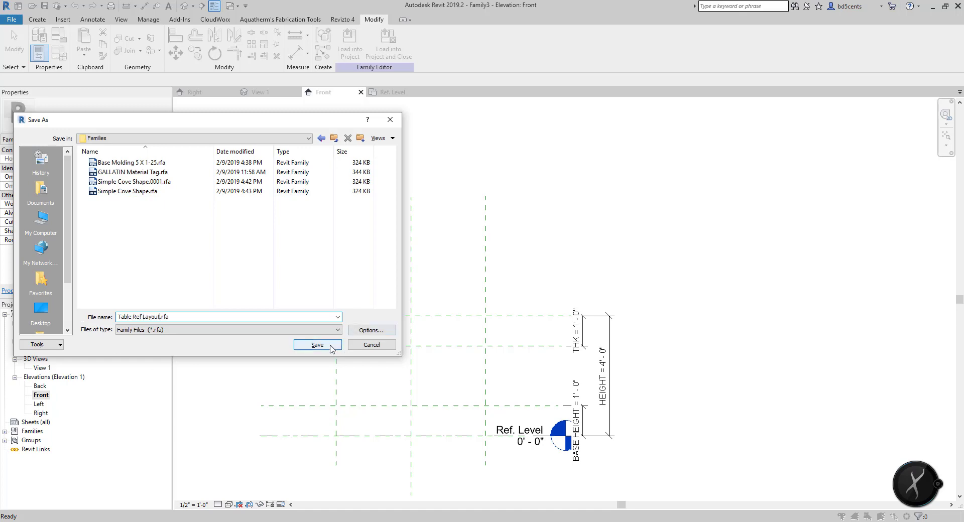
click(329, 346)
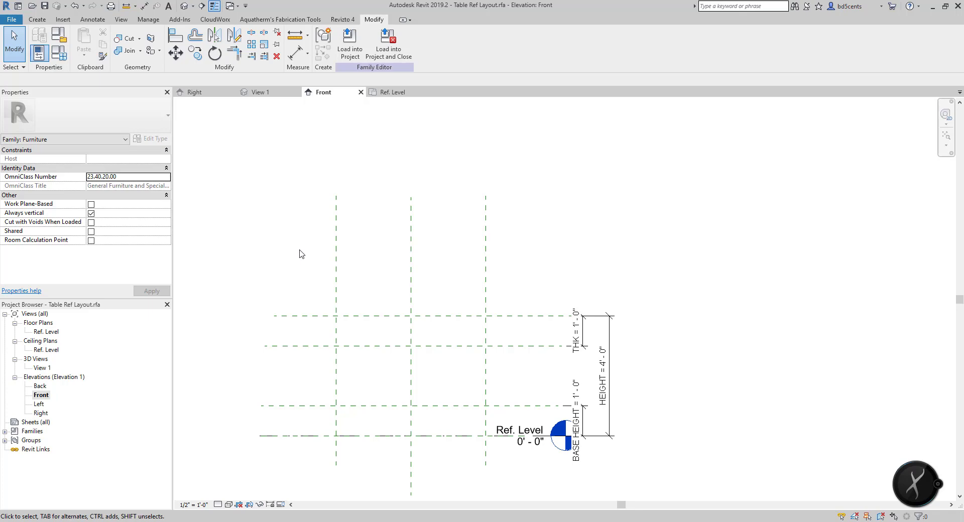
In the Ref. Level floor plan, set the active work plane to Reference Plane : BOT
double_click(46, 332)
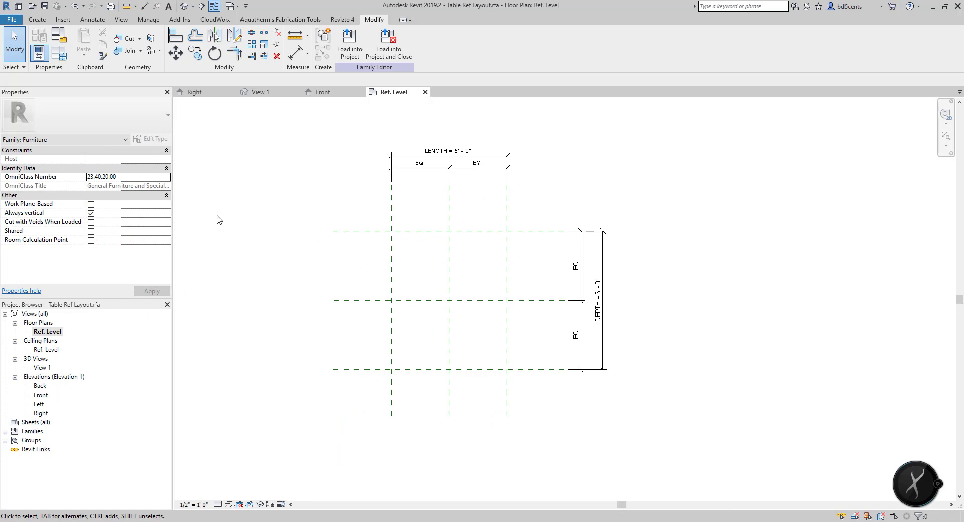
click(37, 19)
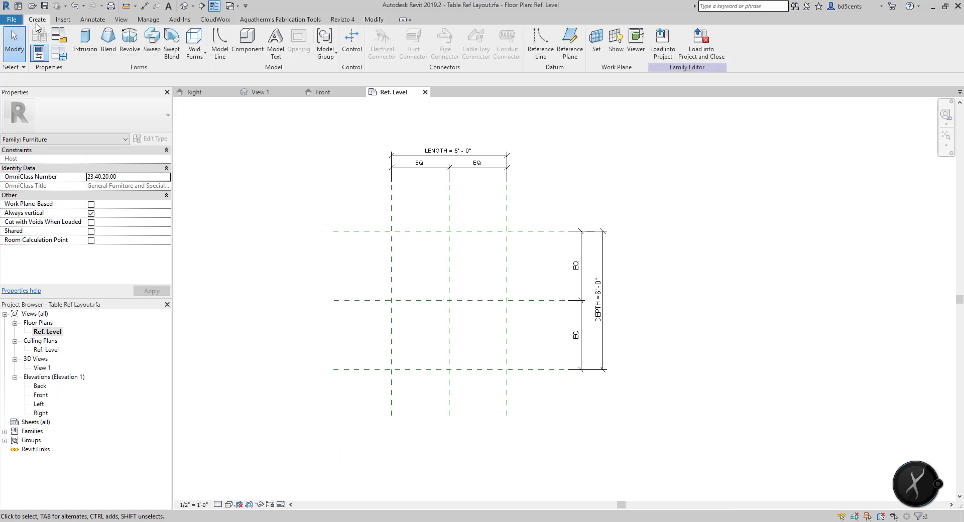
click(596, 46)
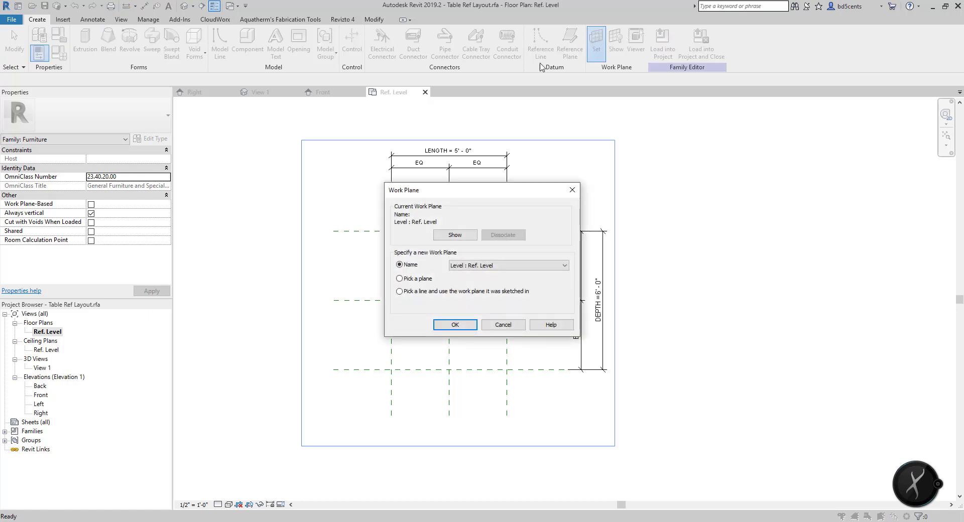
click(473, 264)
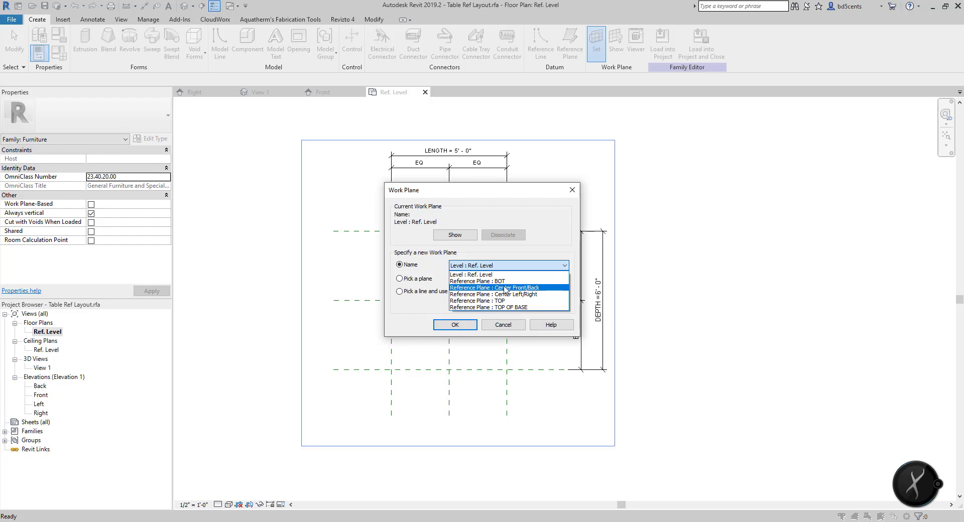
click(497, 281)
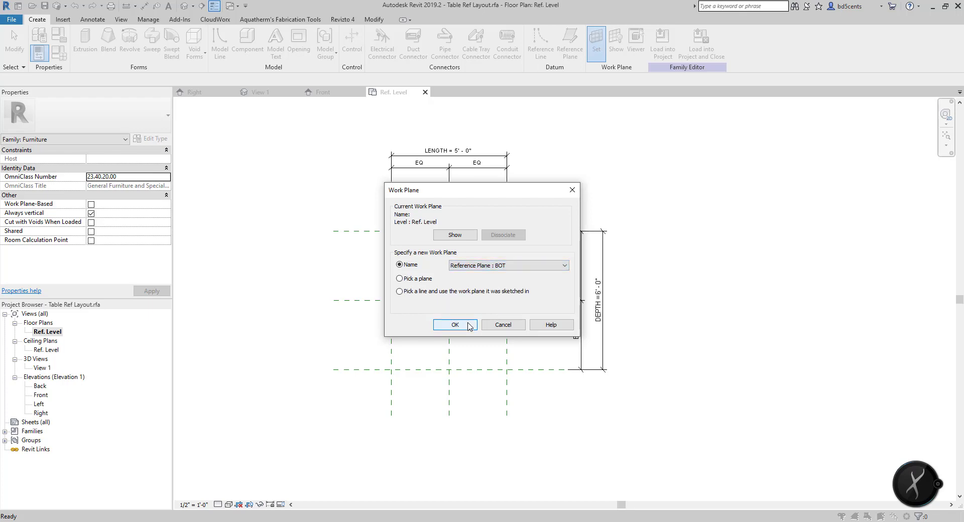
click(469, 326)
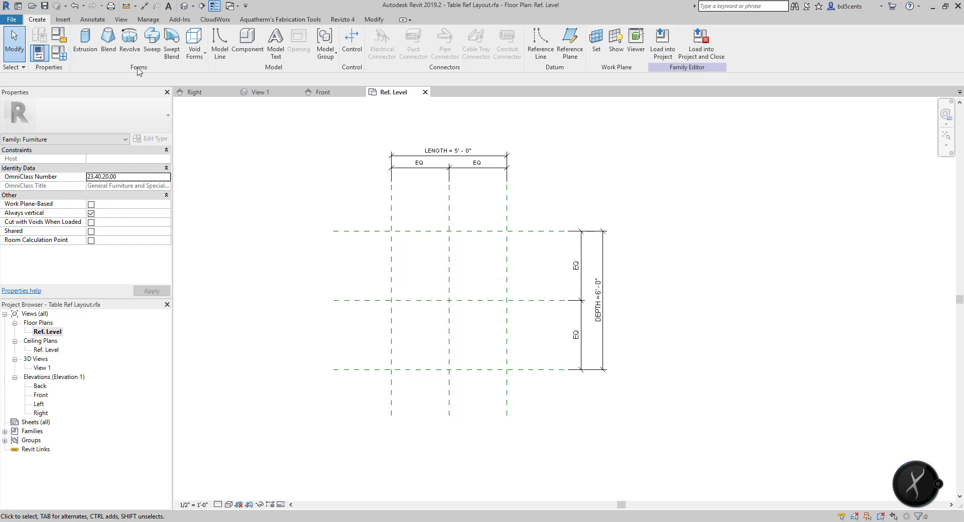
Start an extrusion and sketch a rectangle about 5' 0" by 4' 3" between the two LENGTH reference planes, inside the DEPTH planes
click(85, 42)
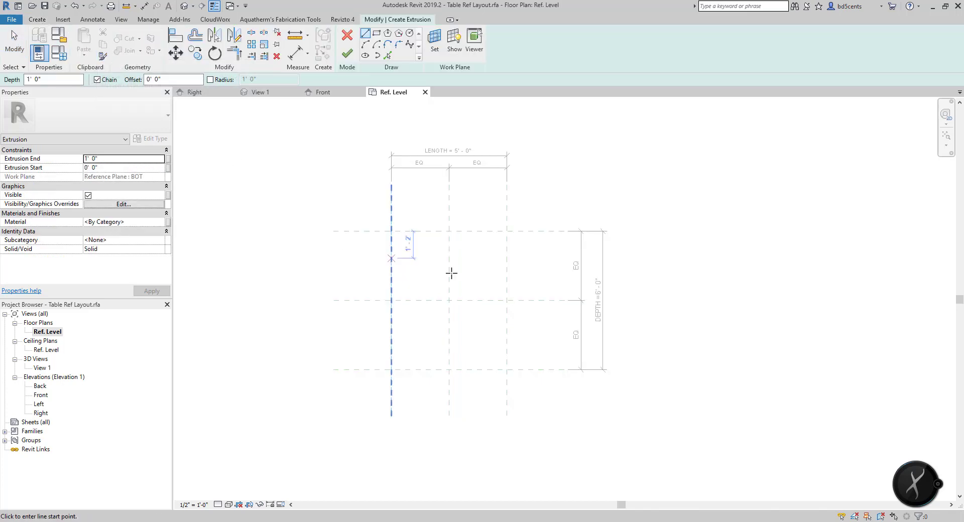
scroll(458, 274, up, 2)
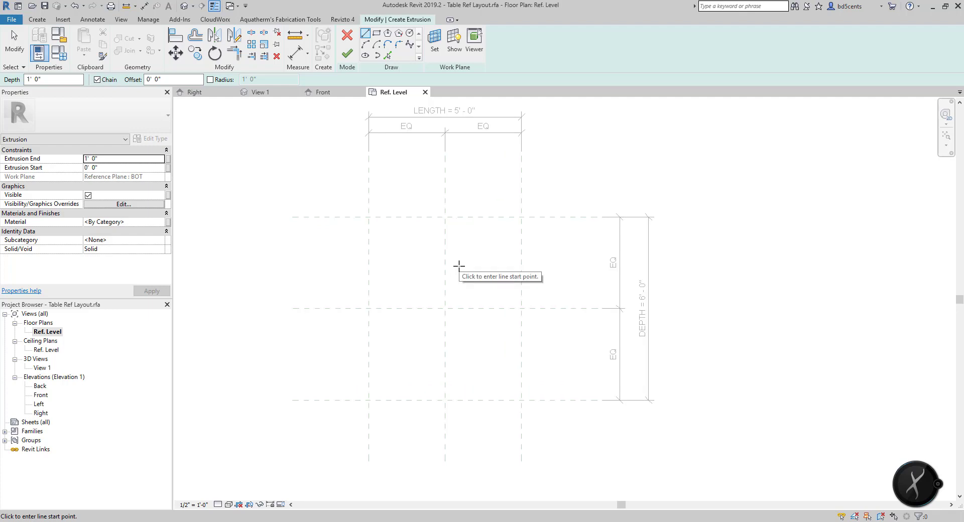
click(369, 245)
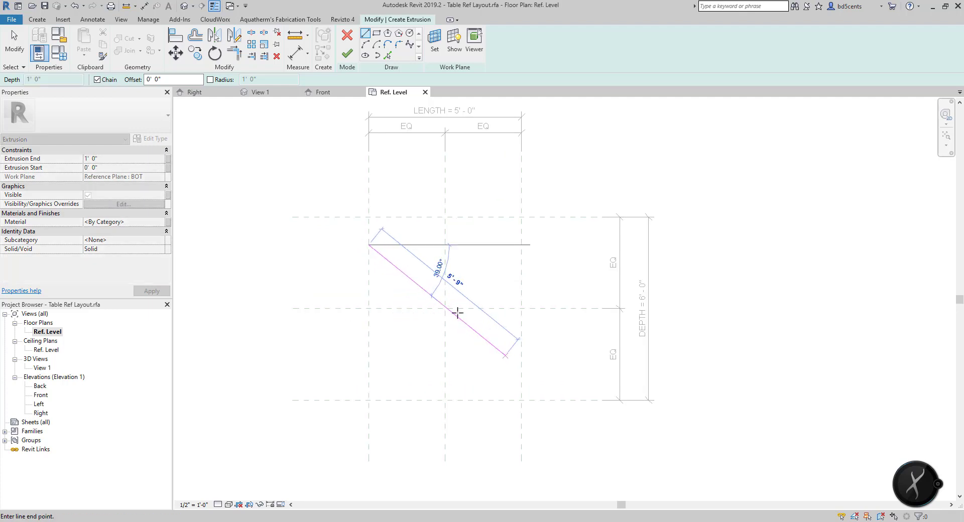
click(376, 33)
click(370, 243)
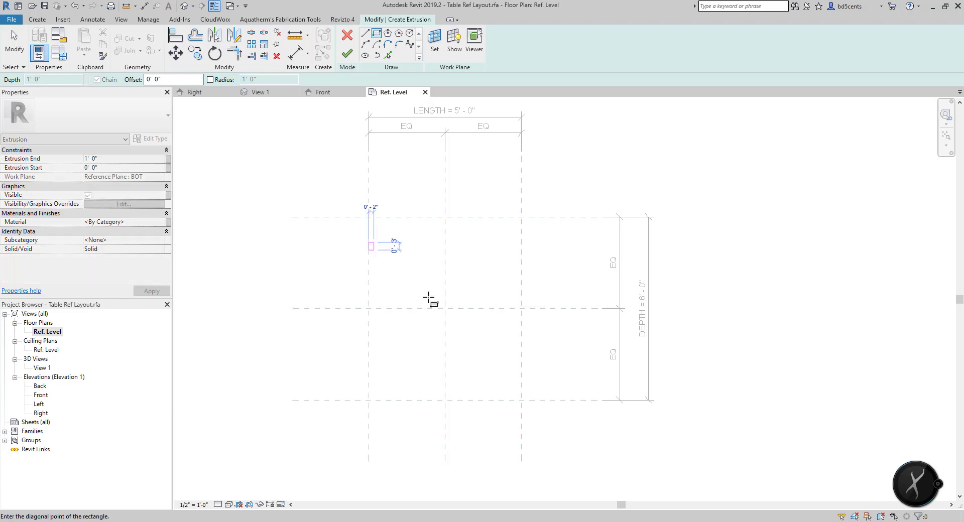
click(522, 372)
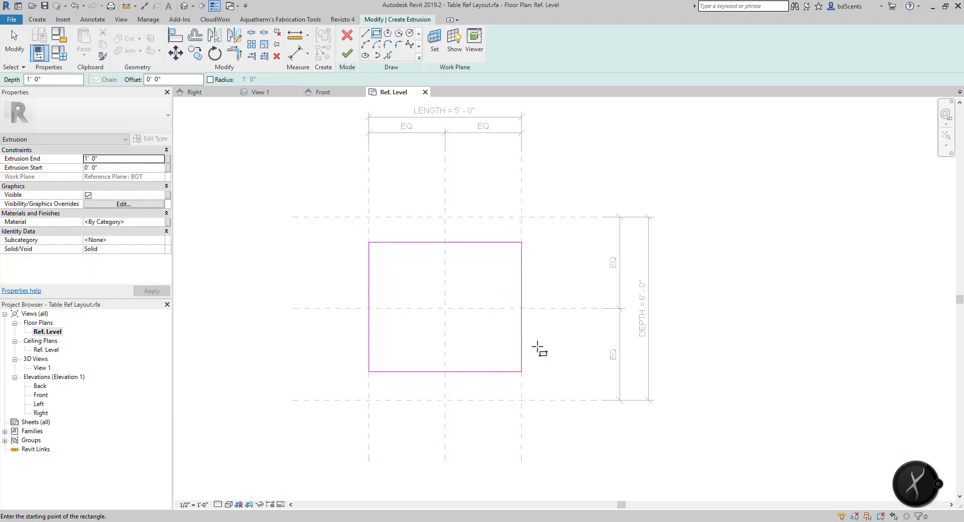
key(Escape)
click(369, 282)
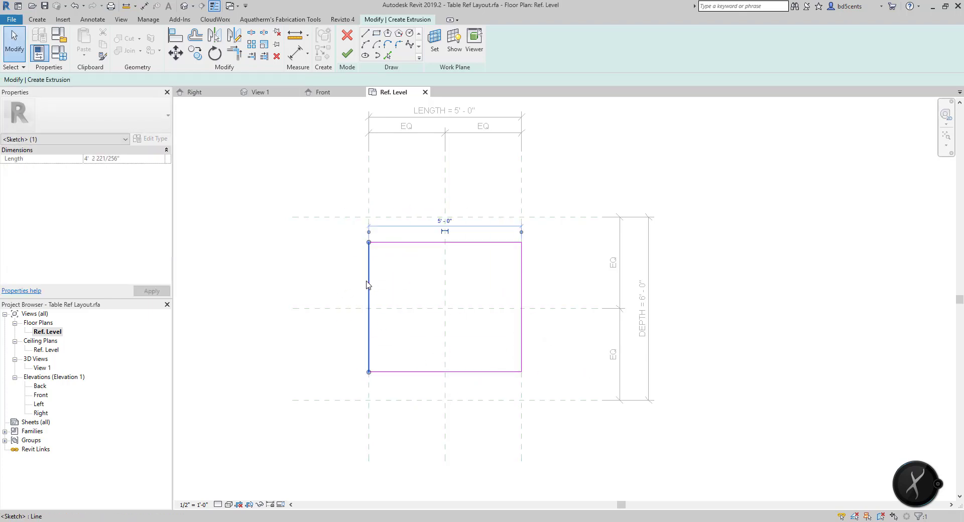
click(386, 258)
click(379, 243)
click(391, 282)
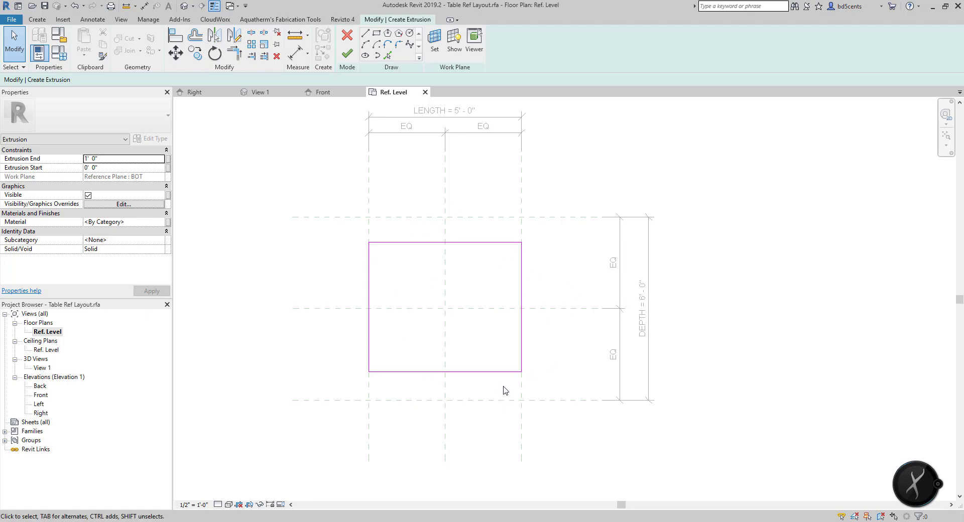
key(a)
key(l)
click(509, 401)
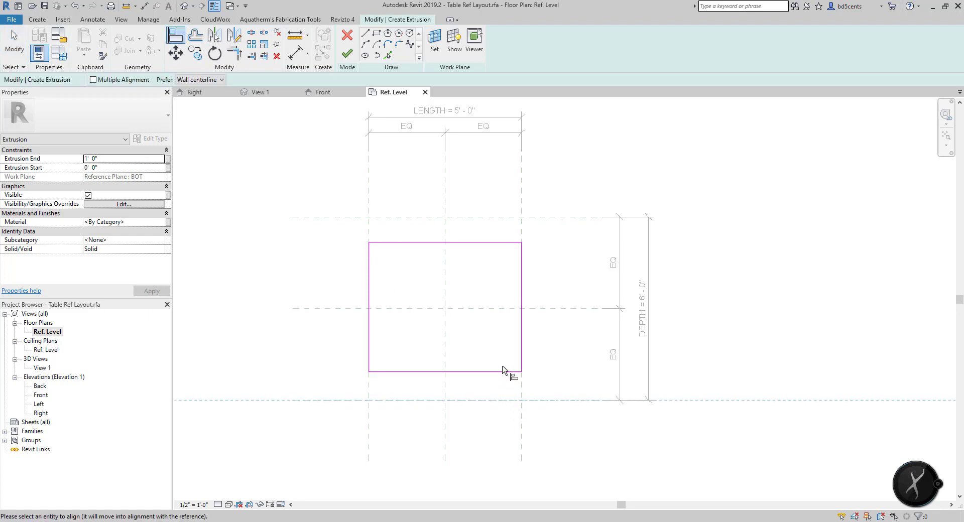
key(Escape)
key(Escape)
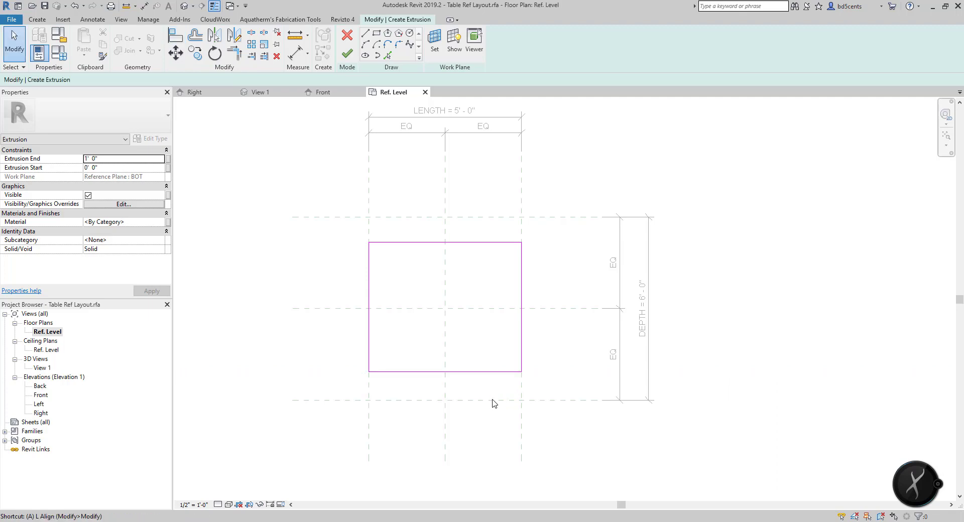
Align the rectangle's lower and upper edges to the two outer DEPTH reference planes and lock both alignments
key(l)
click(486, 401)
click(489, 372)
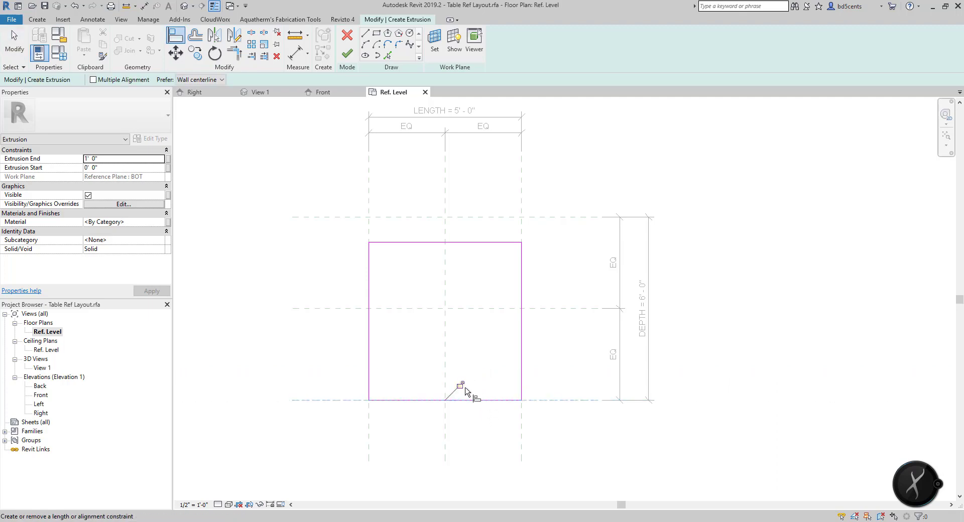
click(473, 217)
click(462, 243)
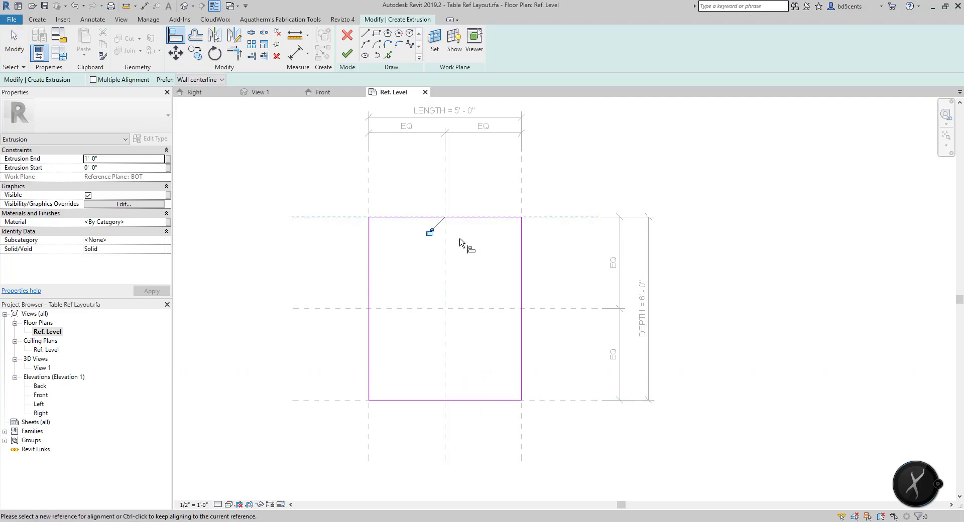
click(430, 232)
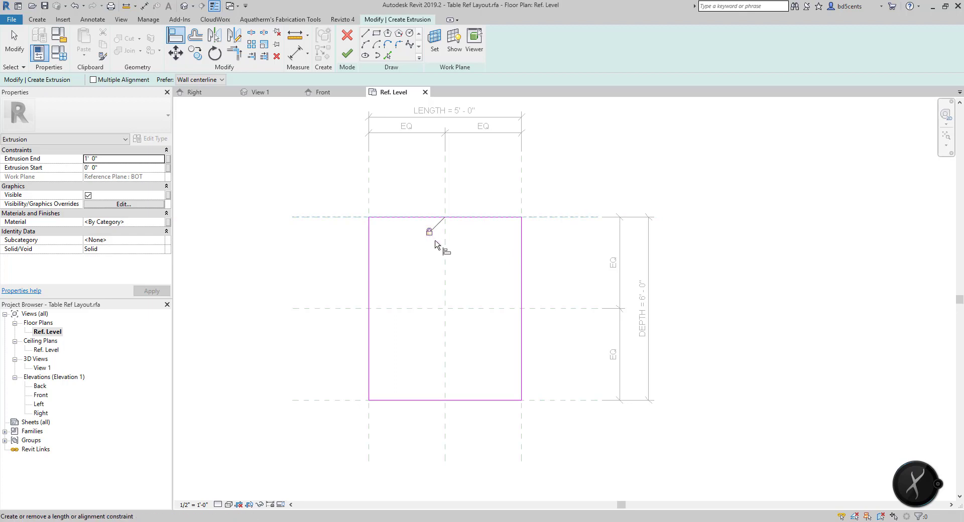
Align the rectangle's two side edges to the outer LENGTH reference planes, lock both alignments, and finish the extrusion
click(521, 198)
click(521, 266)
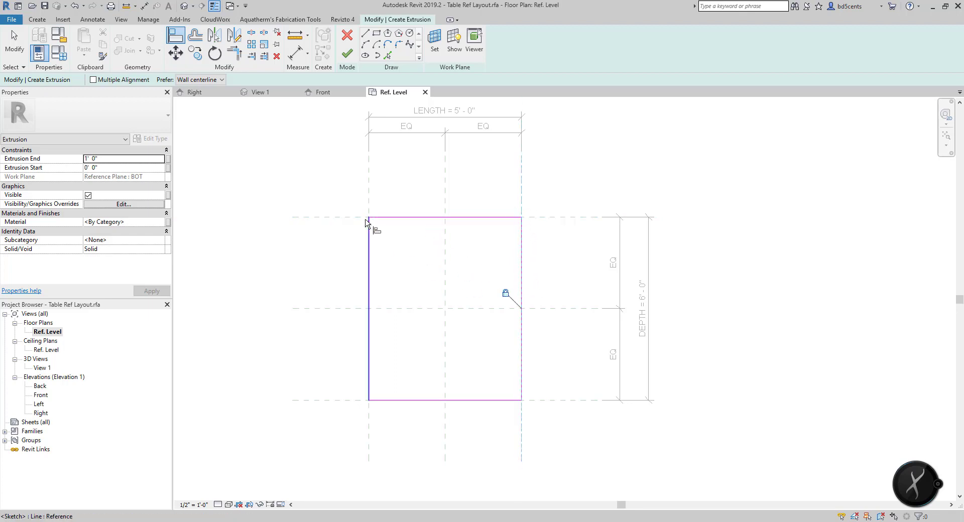
click(370, 189)
click(370, 274)
click(384, 324)
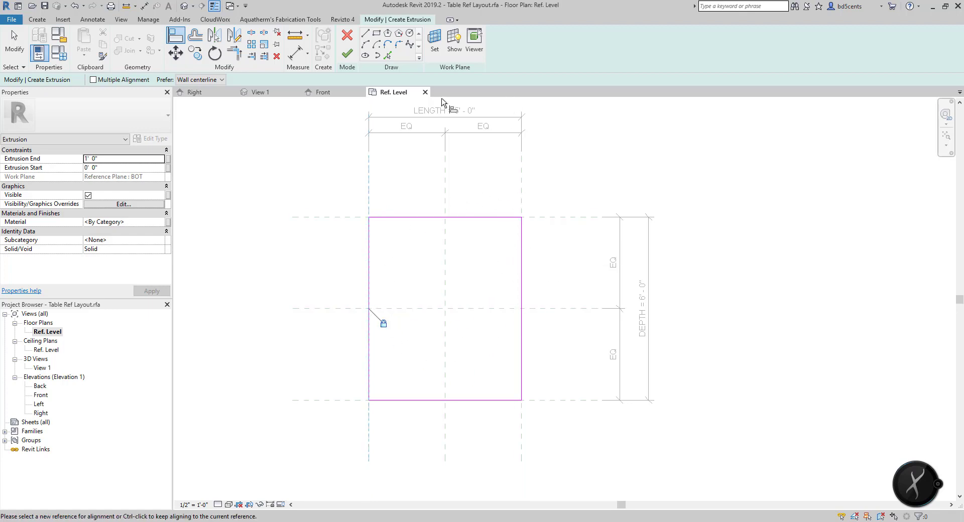
click(347, 54)
In the Front elevation, align the extrusion's bottom face to the lower THK reference plane and lock the alignment
double_click(41, 395)
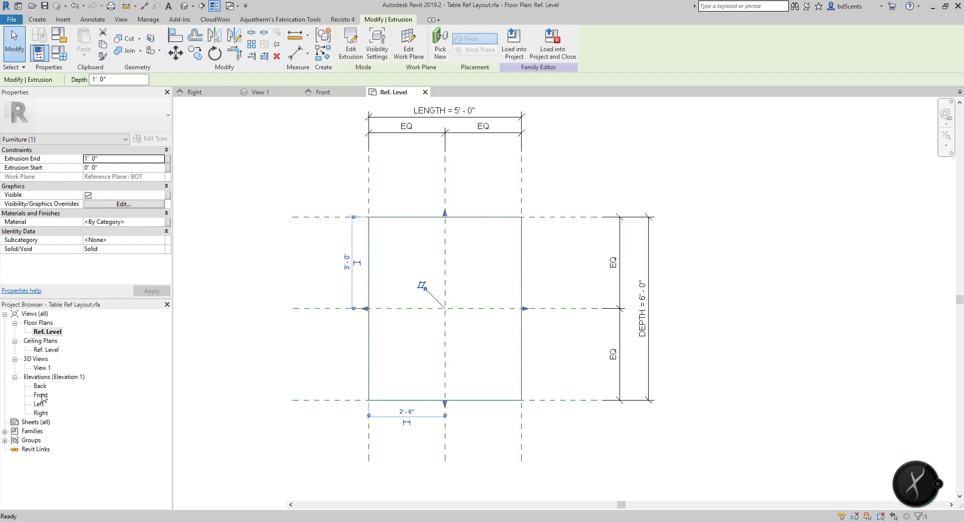
click(339, 329)
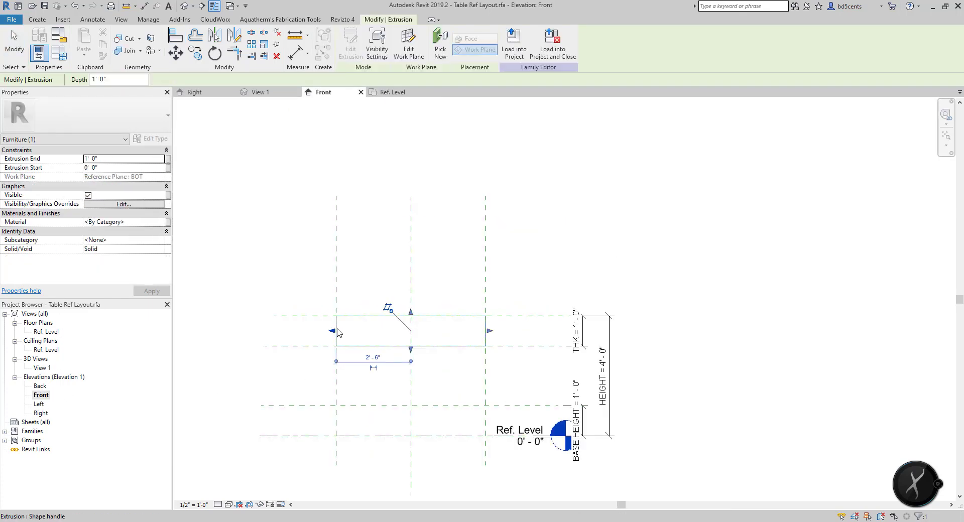
key(Escape)
click(339, 328)
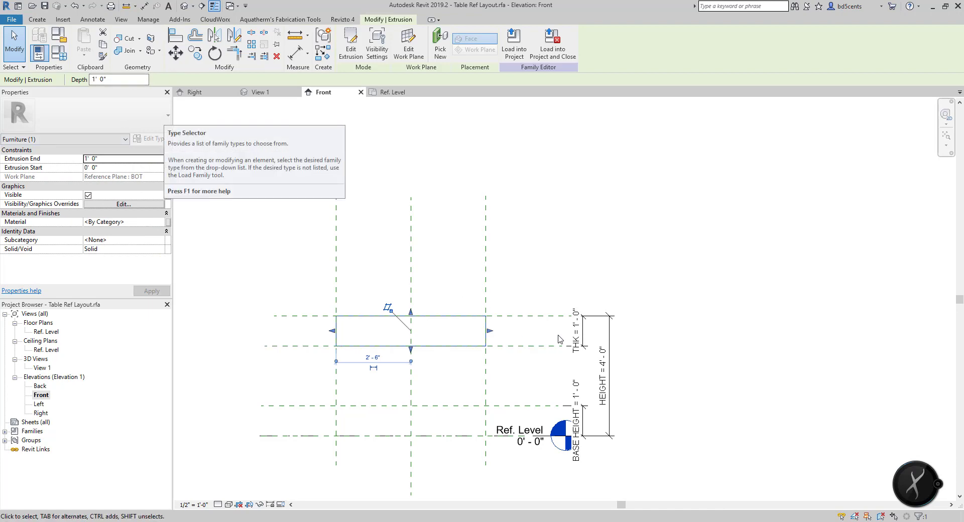
key(Escape)
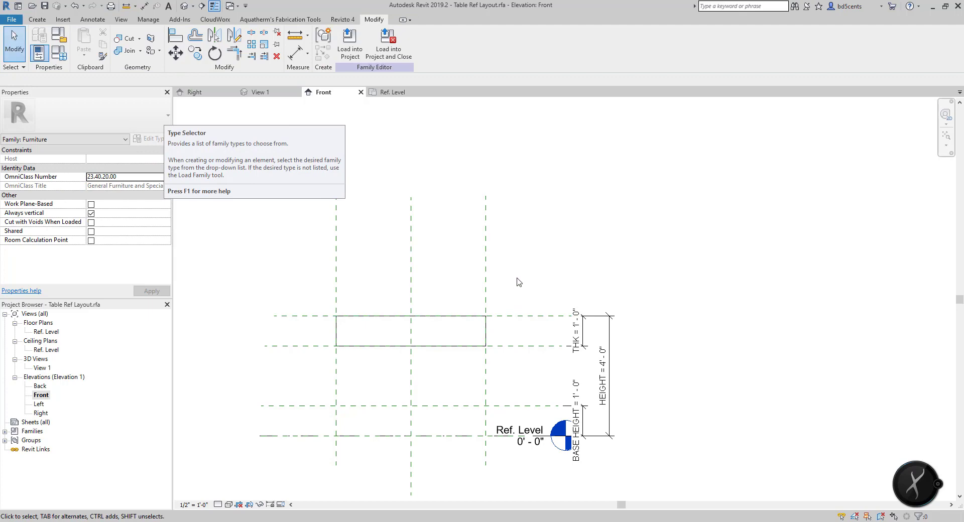
key(a)
key(l)
click(534, 346)
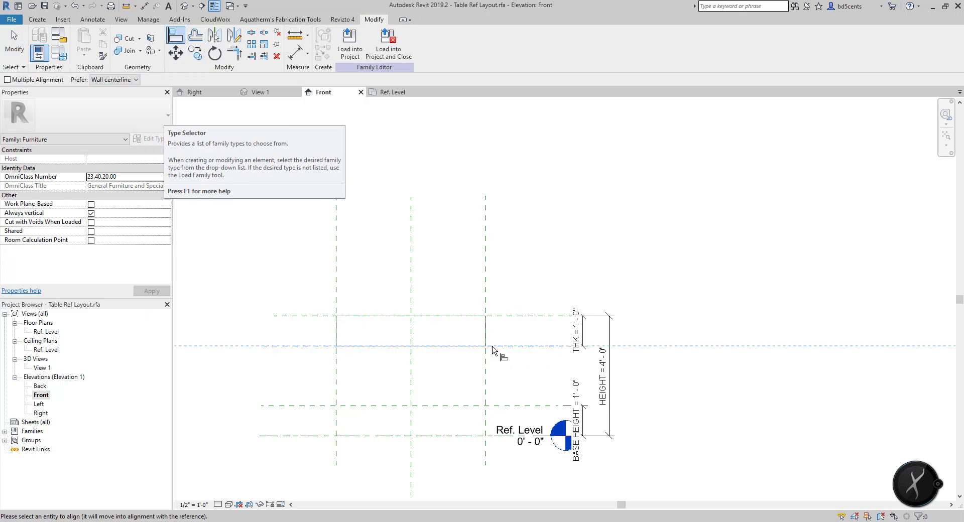
click(471, 346)
click(398, 361)
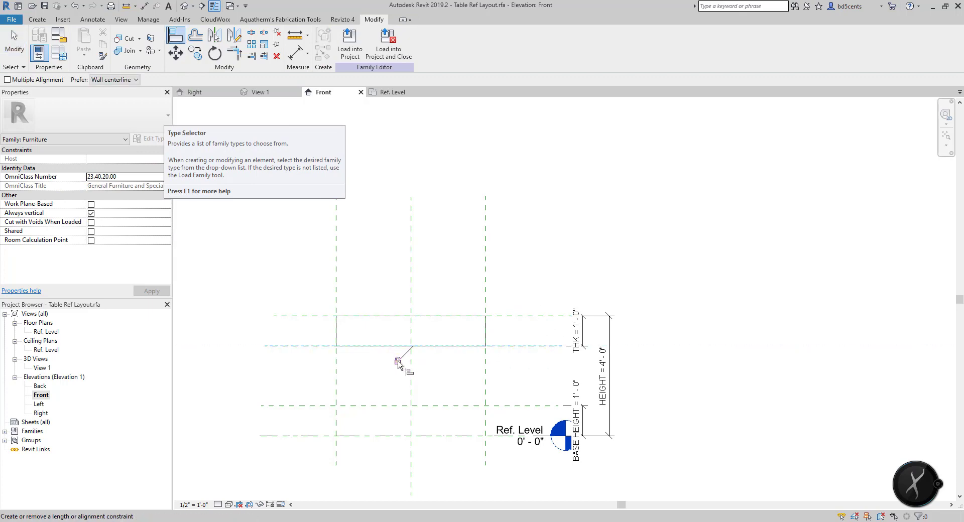
key(Escape)
Test the extrusion by applying a THK value of 2' 0" in the family types, and discard the change
click(59, 52)
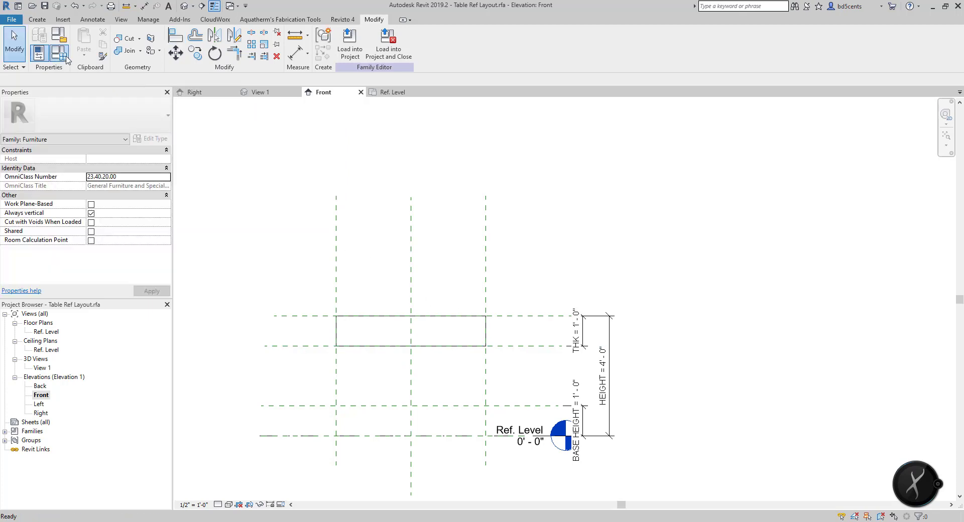
click(96, 176)
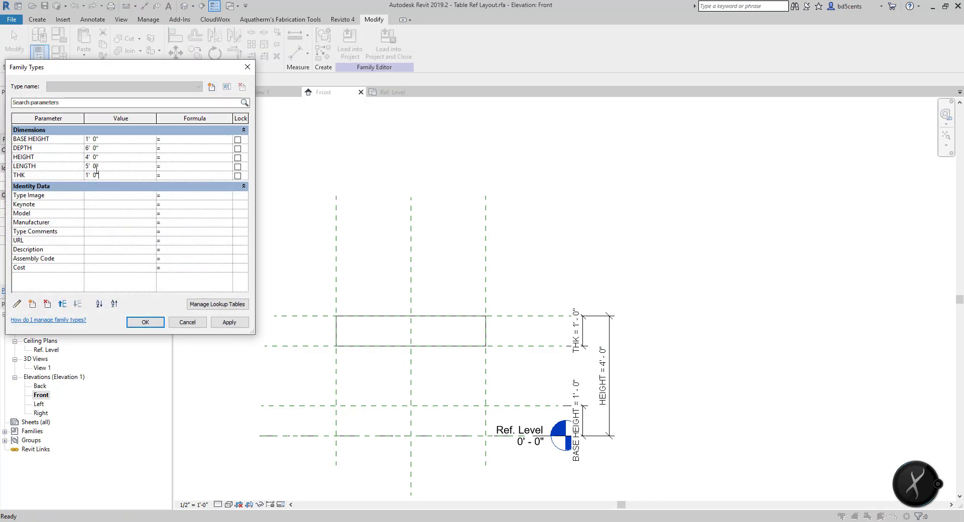
double_click(96, 176)
text(2)
click(230, 322)
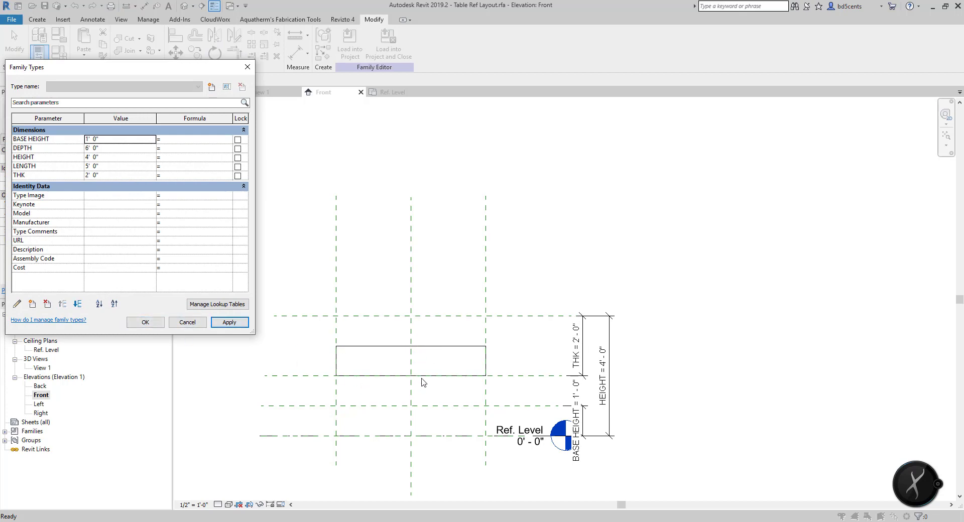
click(200, 324)
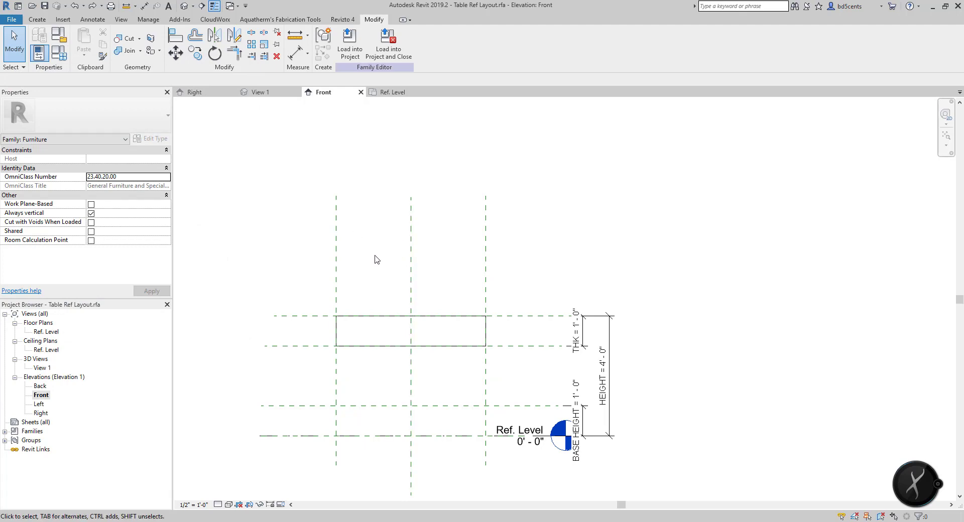
In the family types, set DEPTH to 2' 0", LENGTH to 4' 0" and THK to 2' 0", and apply the values
click(63, 54)
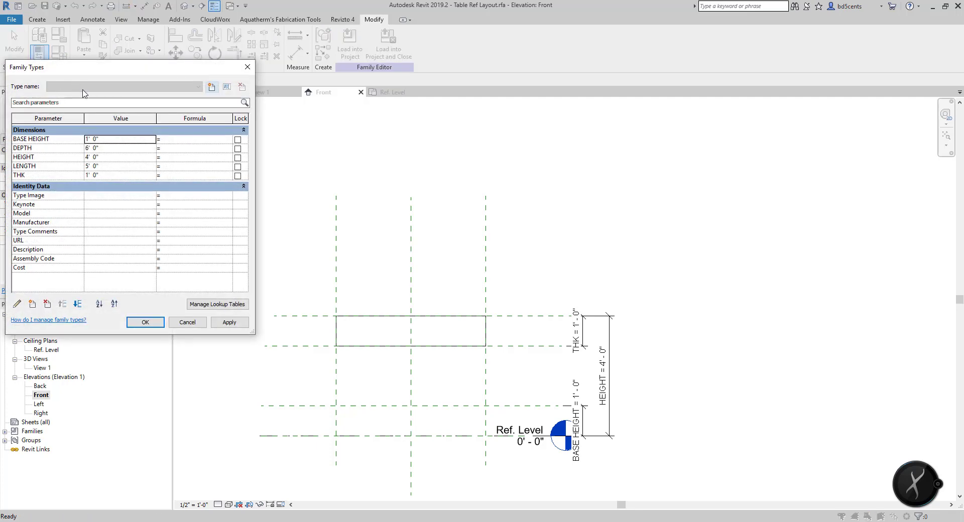
key(Down)
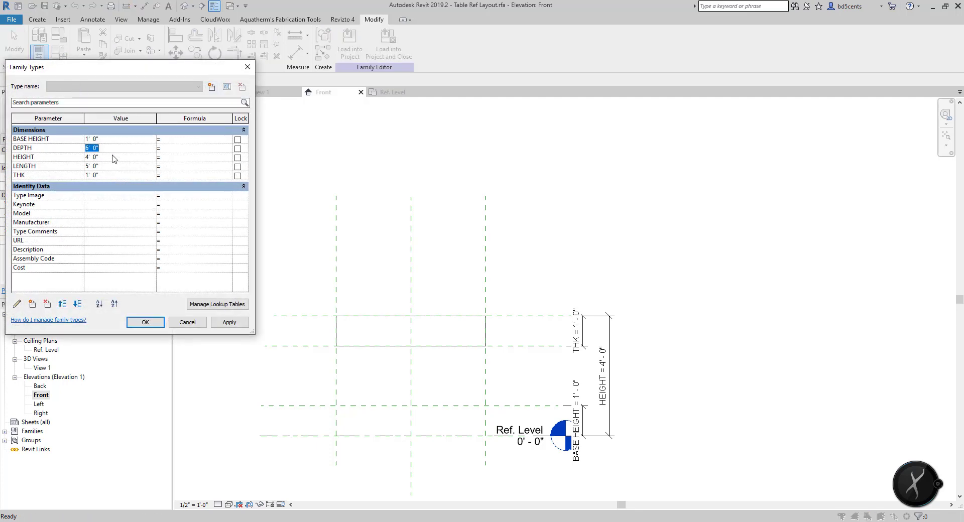
text(2)
click(108, 166)
text(4')
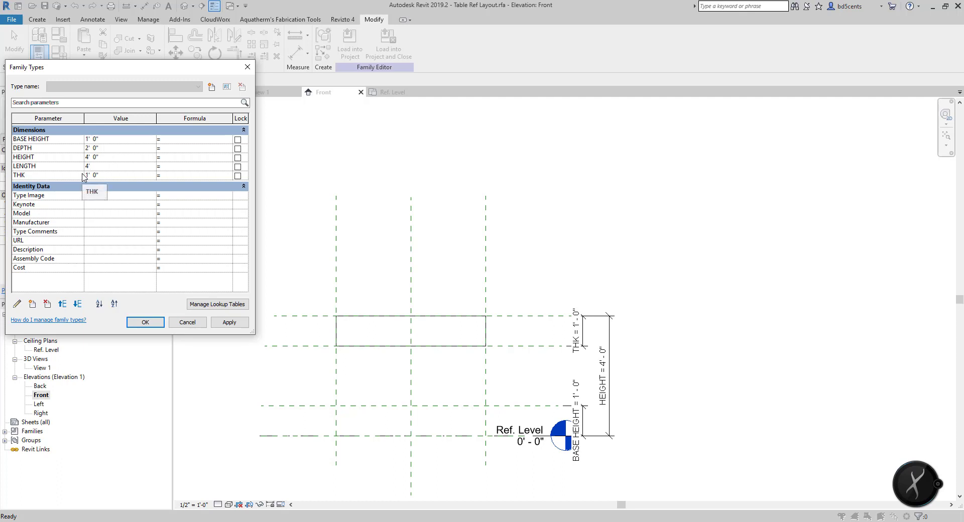
click(109, 174)
text(2')
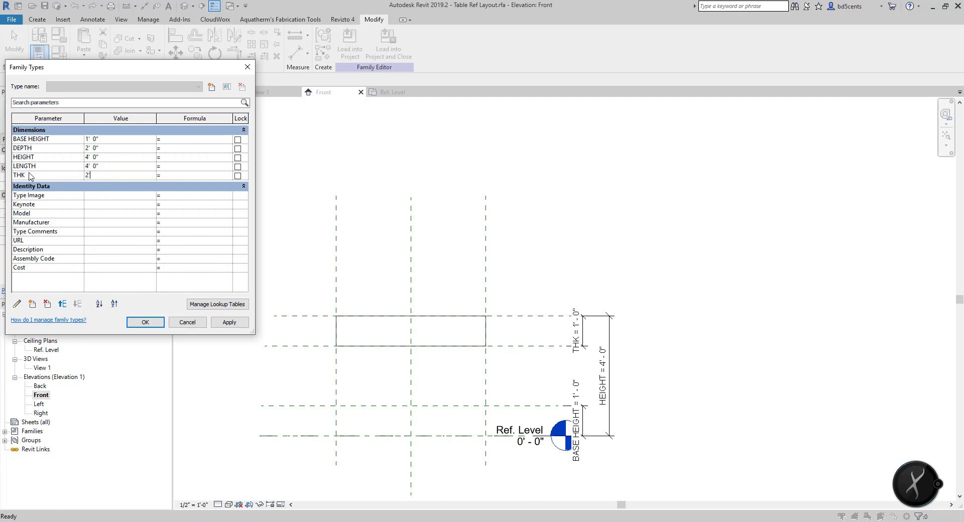
click(229, 322)
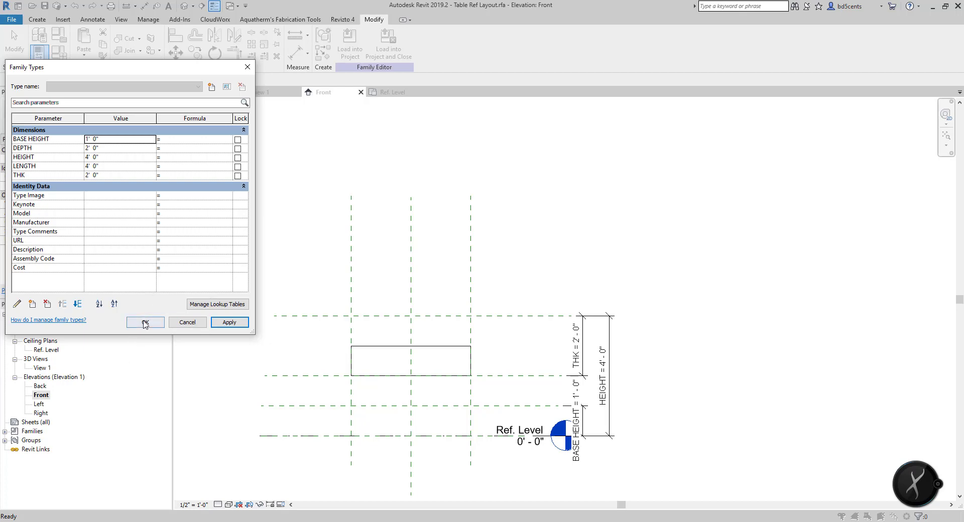
click(145, 322)
Set the THK dimension to 0' 2" directly in the Front elevation
key(a)
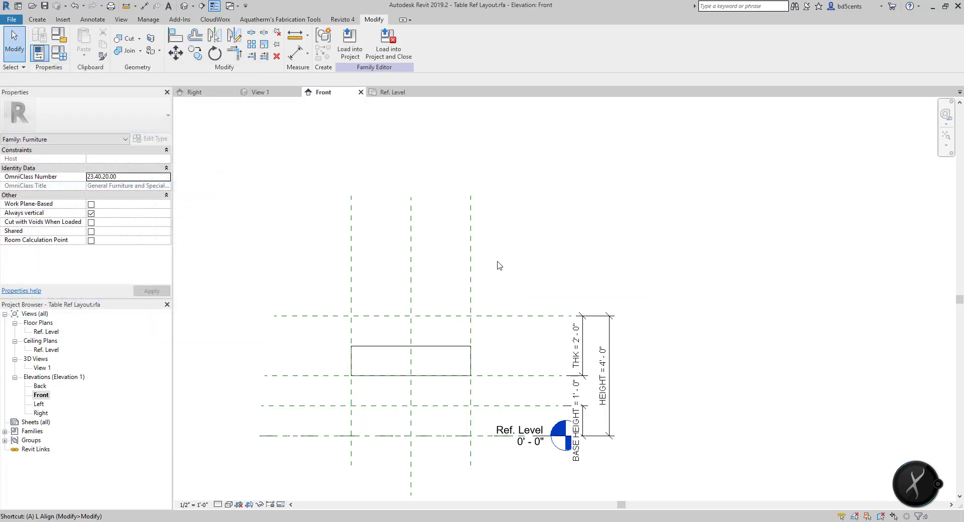
click(576, 347)
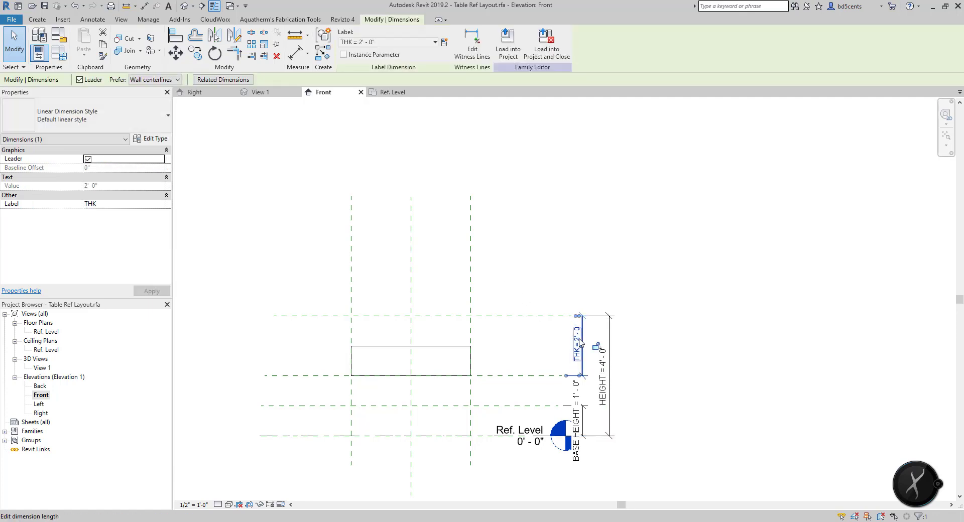
click(577, 347)
text(5)
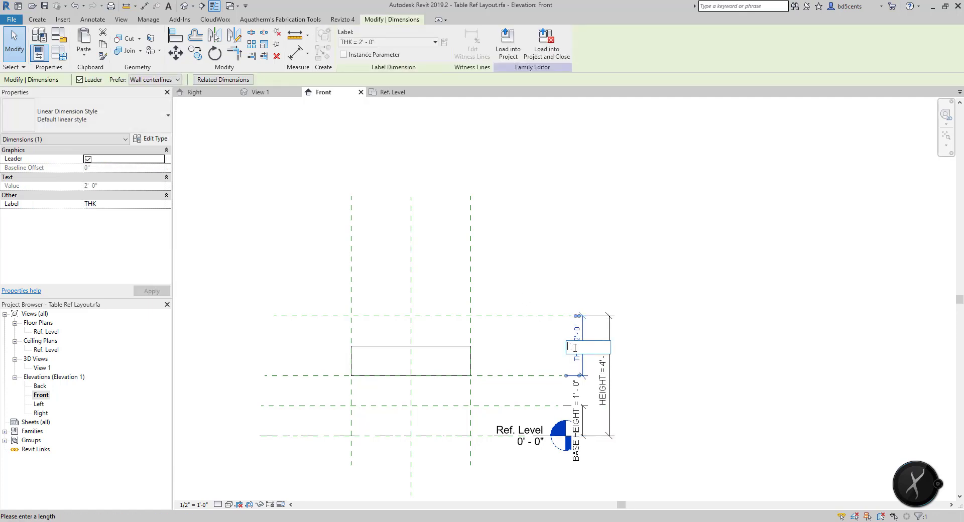
key(Return)
key(Escape)
Align the extrusion's top face to Reference Plane : TOP and lock the alignment
scroll(484, 312, up, 3)
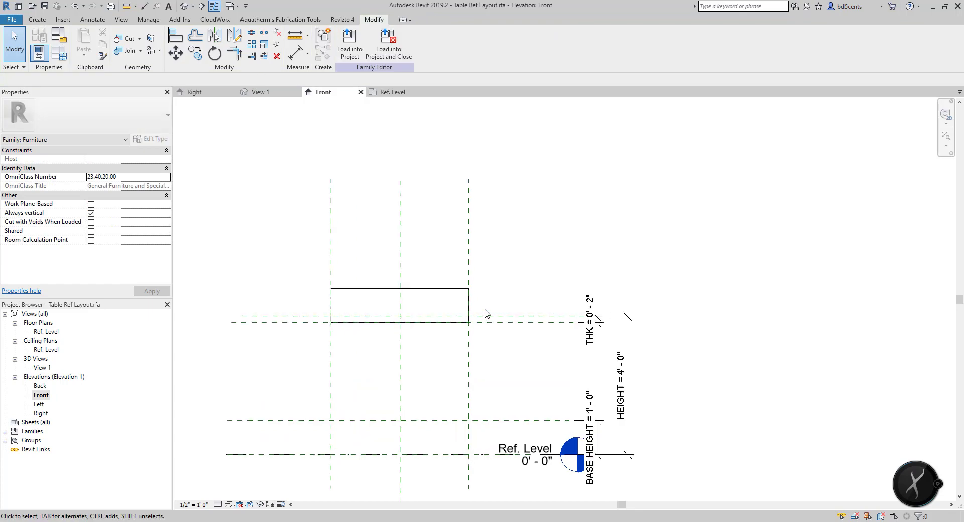
key(a)
key(l)
click(495, 318)
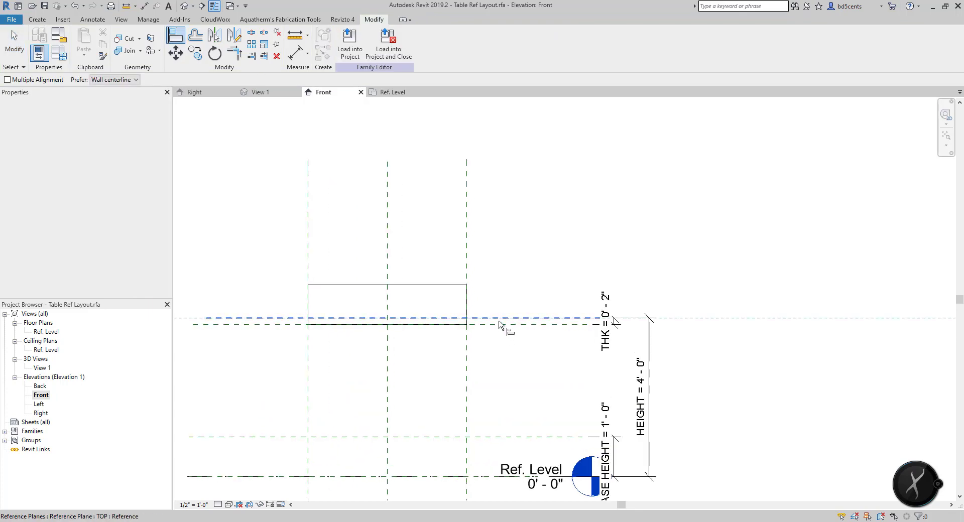
click(450, 286)
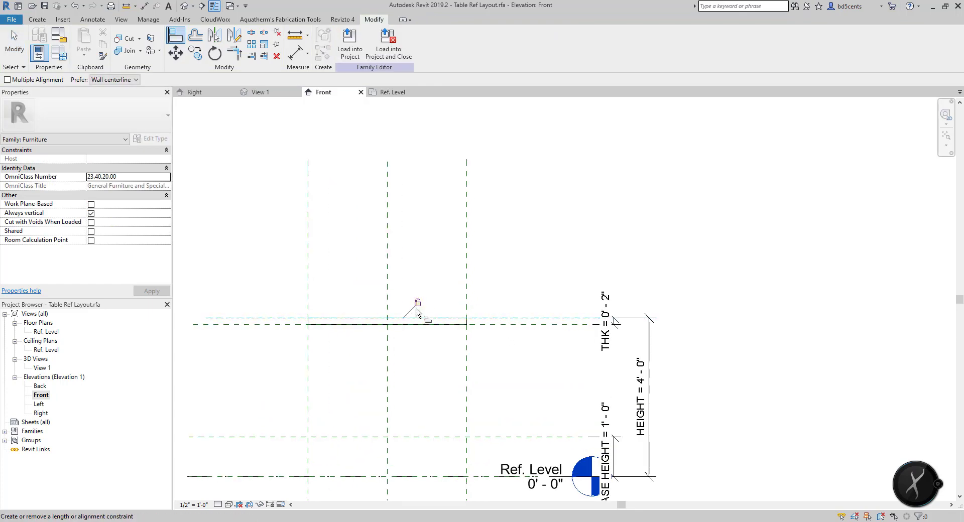
key(Escape)
key(Escape)
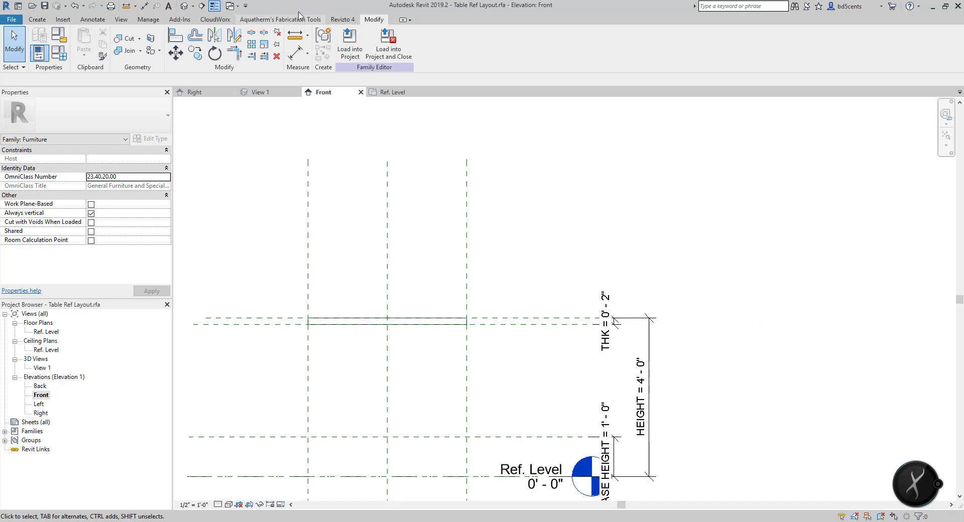
Open the default 3D view and display the tabletop with the shaded visual style
click(121, 20)
click(91, 42)
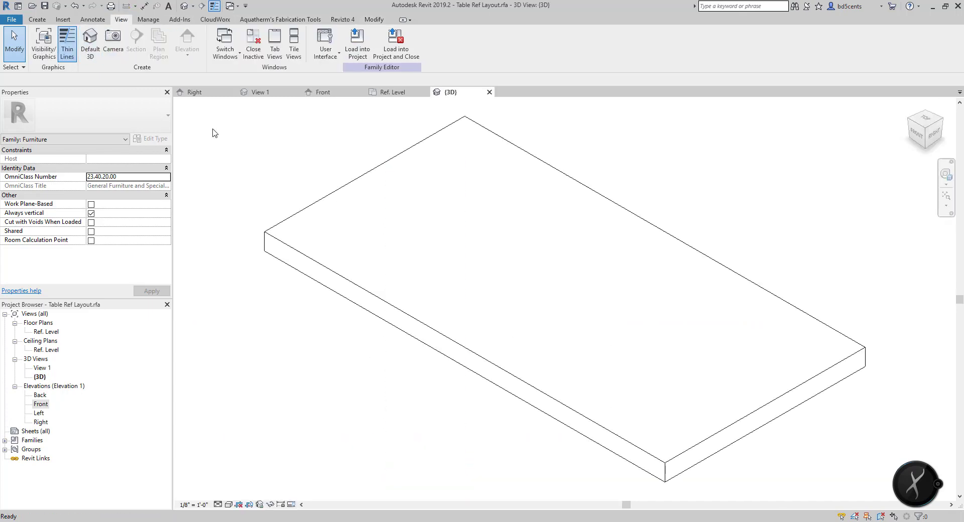
scroll(514, 232, down, 3)
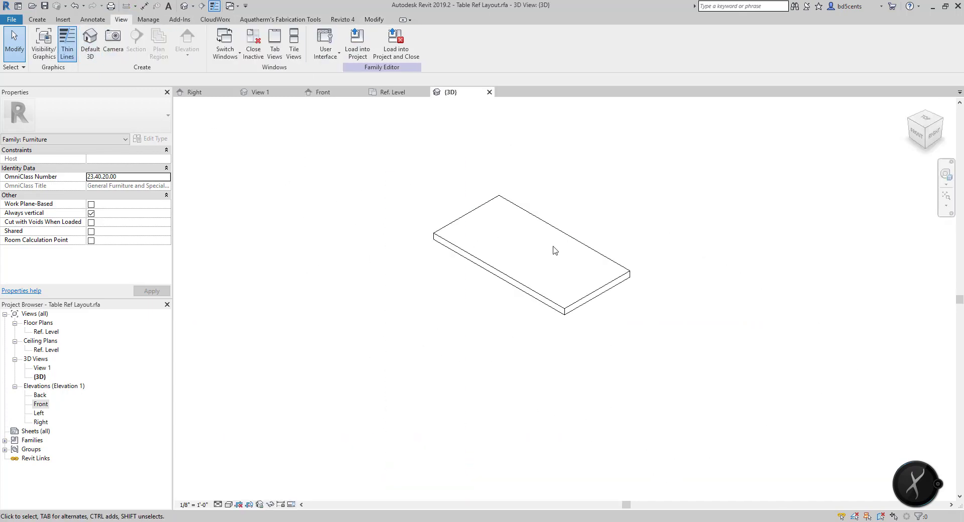
key(d)
scroll(639, 283, up, 2)
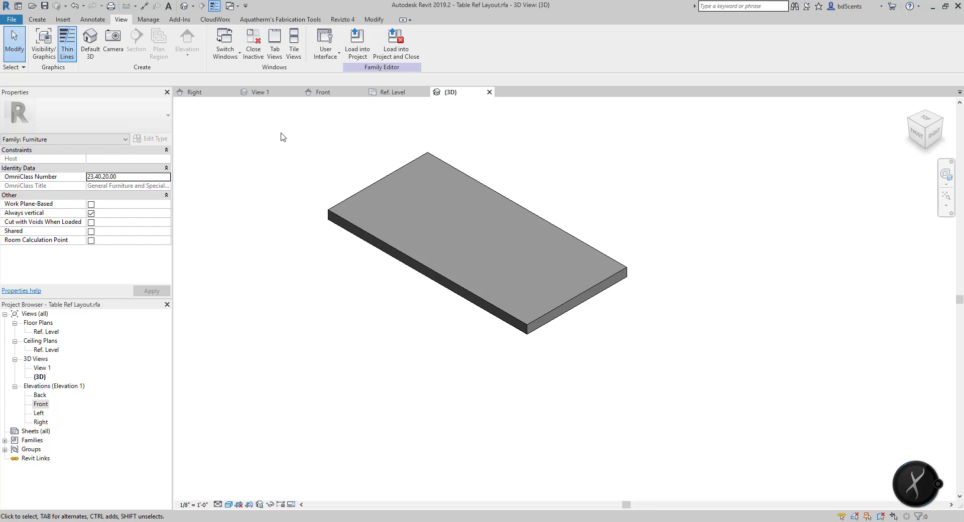
Return to the Front elevation and examine the extrusion's top shape handle against the TOP reference plane
double_click(41, 405)
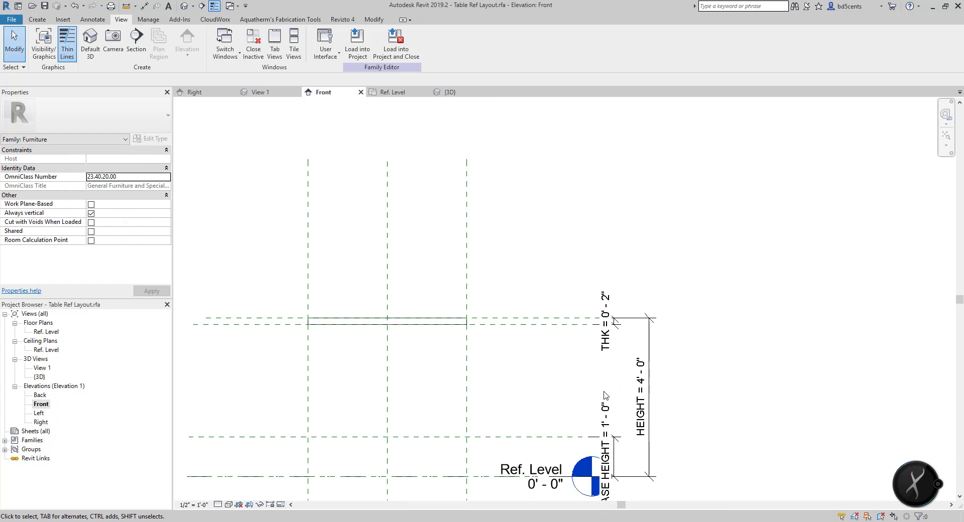
click(387, 321)
scroll(390, 318, up, 2)
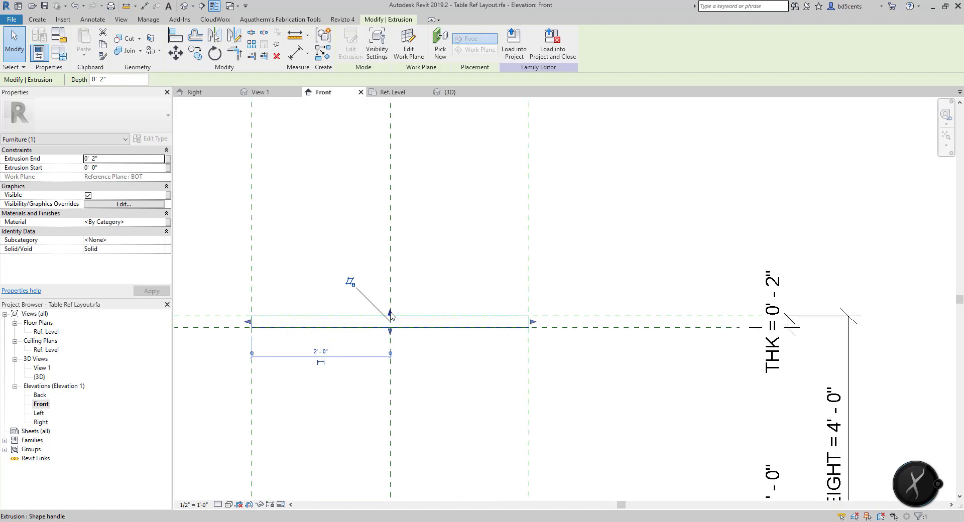
mouse_move(391, 315)
mouse_down()
mouse_move(388, 195)
mouse_move(389, 317)
mouse_up()
click(401, 305)
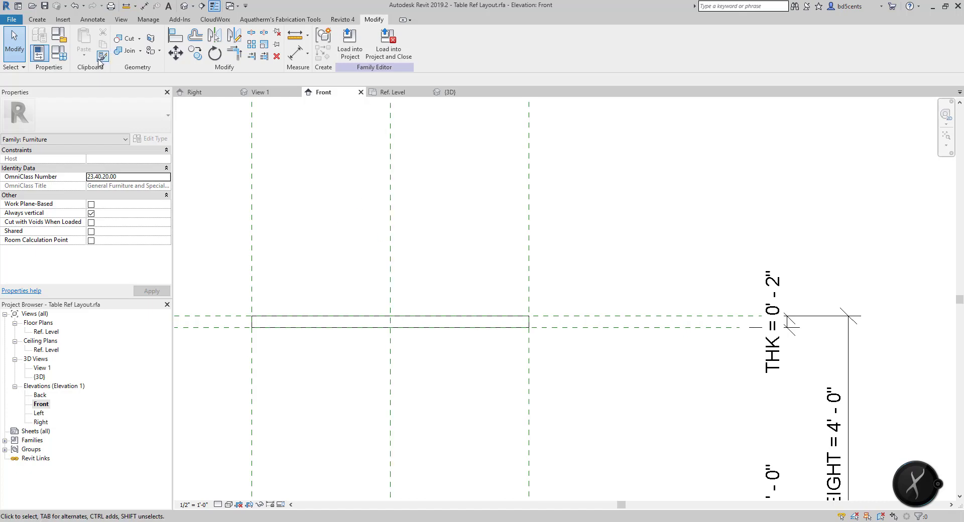
In the family types, set DEPTH to 4' 0" and LENGTH to 8' 0", and apply the values
click(58, 53)
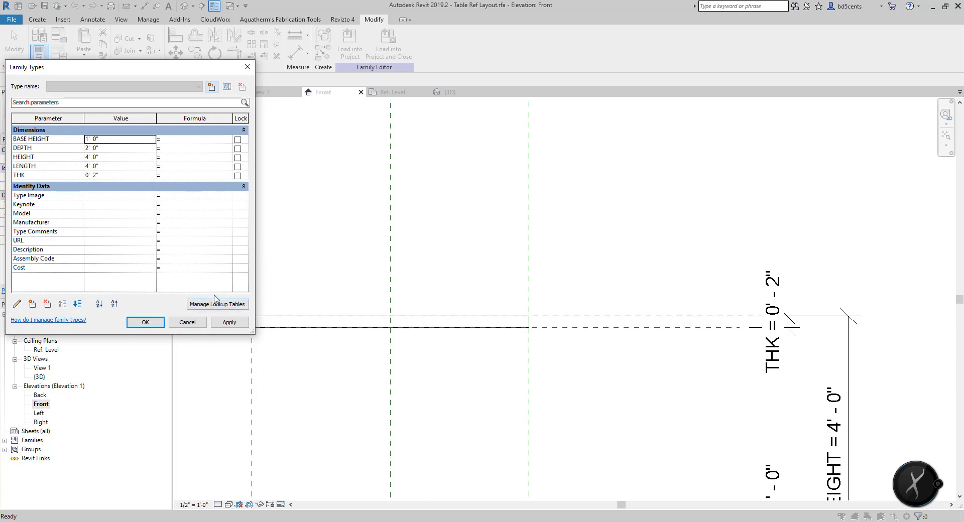
click(95, 147)
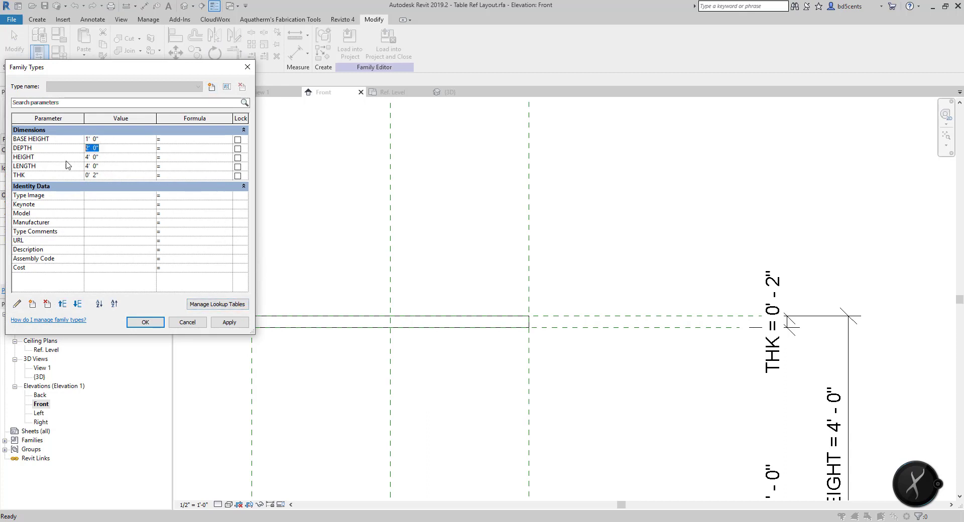
text(4')
key(BackSpace)
key(Tab)
key(Tab)
key(Tab)
key(Tab)
key(Tab)
click(64, 163)
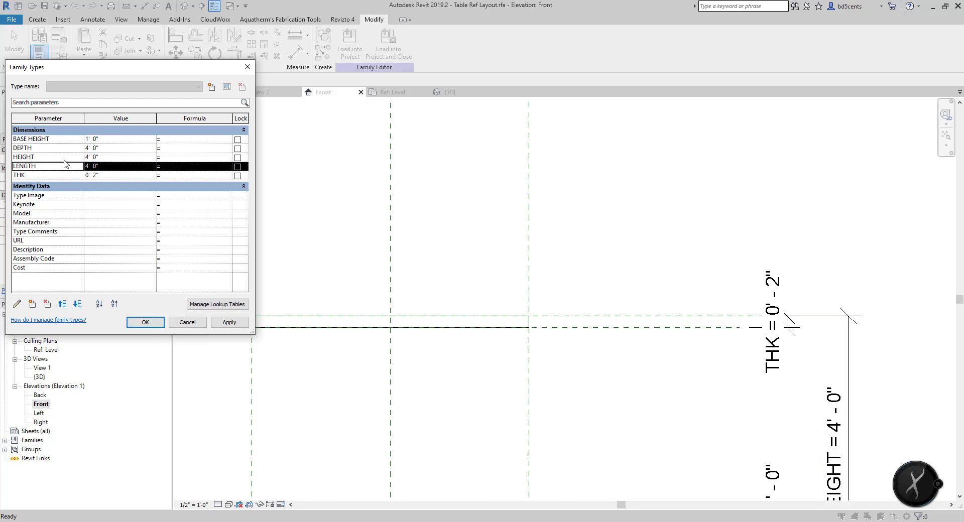
text(8)
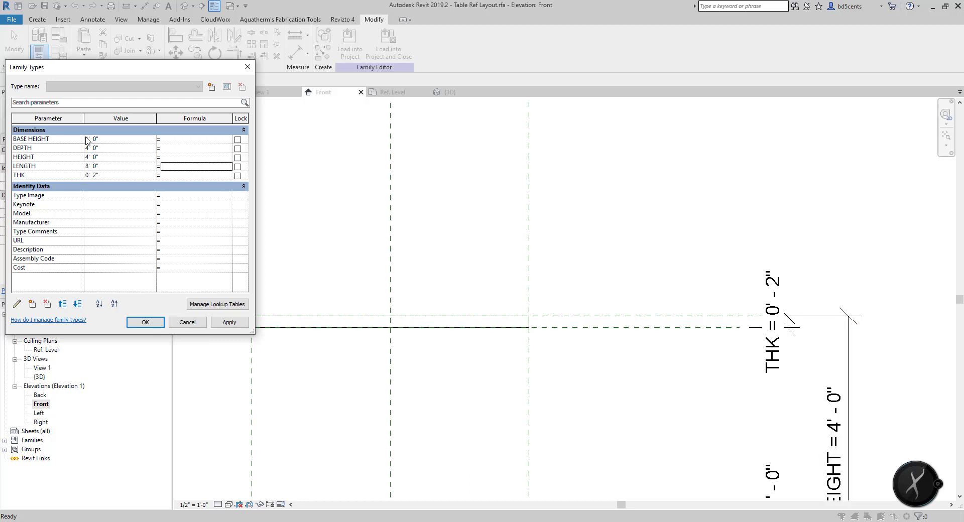
click(246, 322)
click(421, 261)
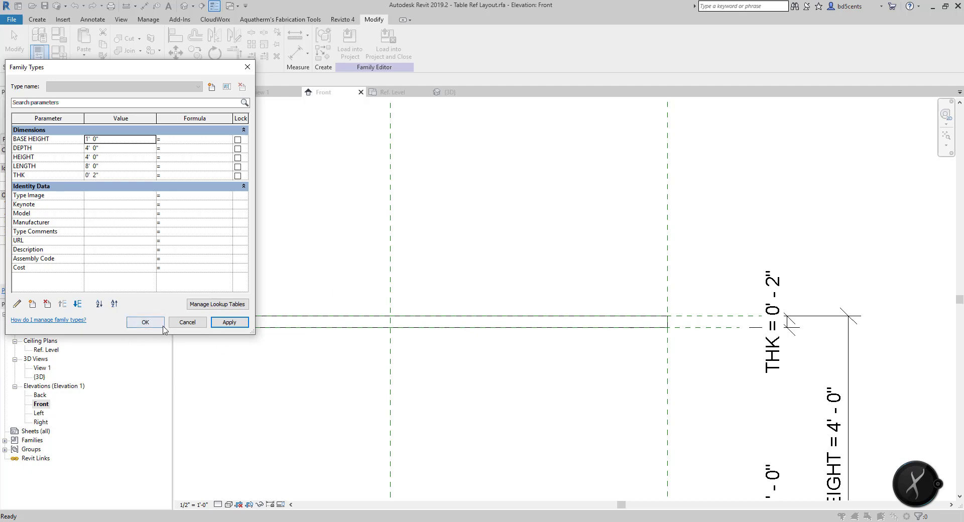
Close the family types and show the whole tabletop in the default 3D view
click(148, 323)
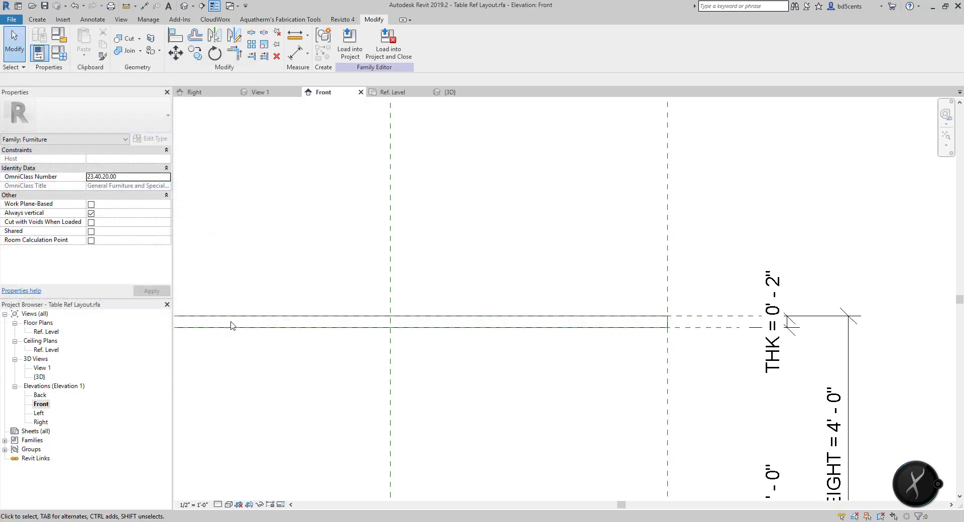
click(230, 321)
scroll(444, 243, down, 3)
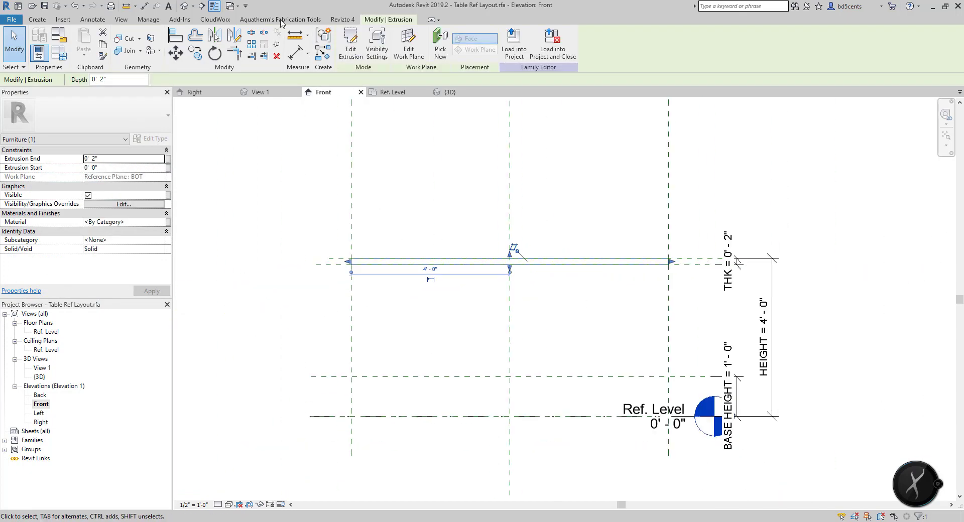
click(121, 20)
click(91, 40)
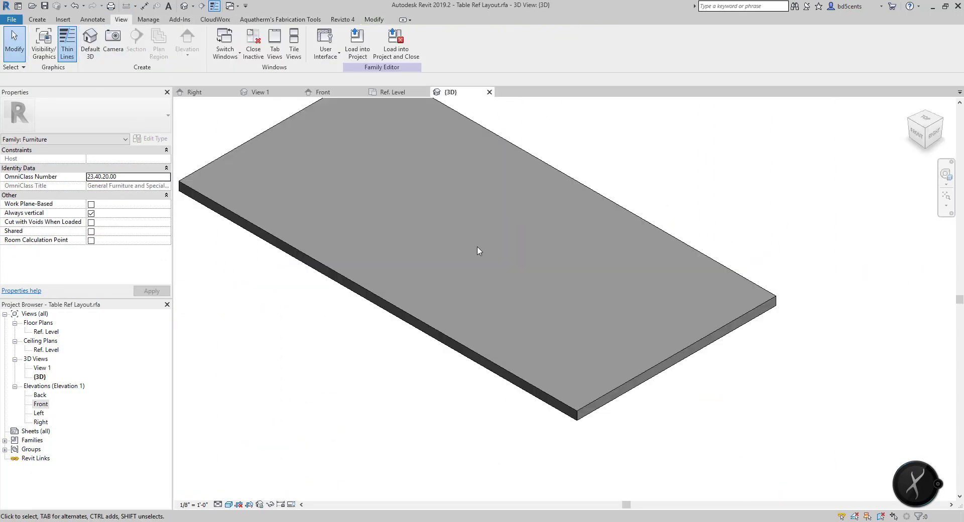
scroll(477, 249, down, 3)
Assign the Glass material to the tabletop extrusion, with Use Render Appearance enabled for its shading
right_click(302, 269)
click(322, 220)
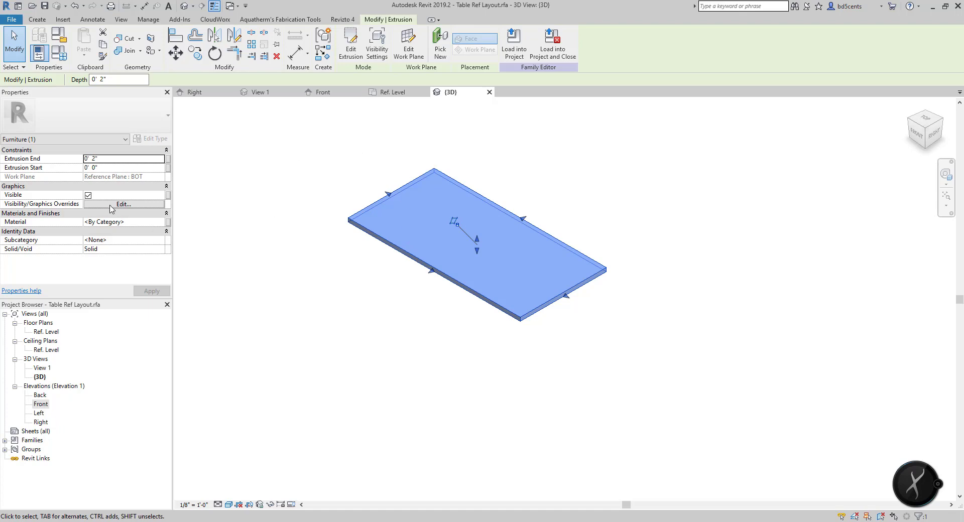
click(160, 222)
click(161, 222)
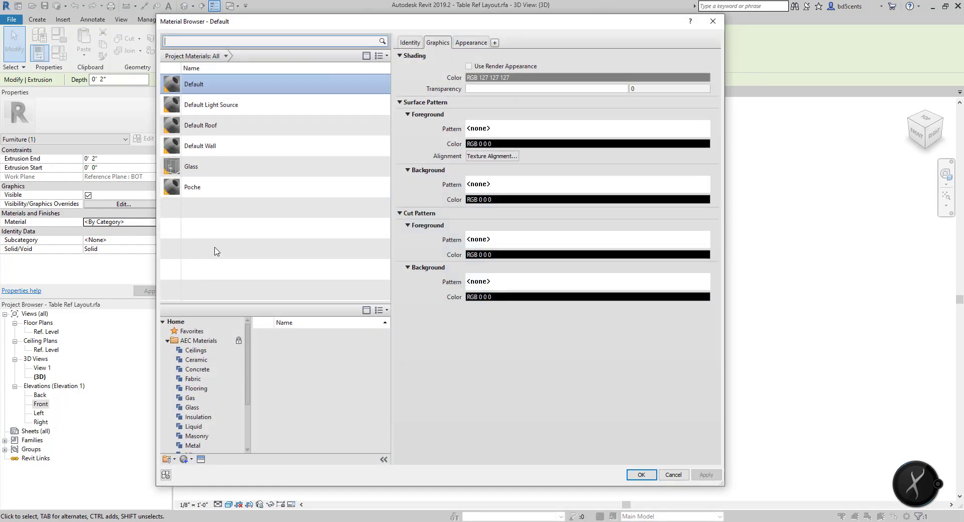
click(236, 167)
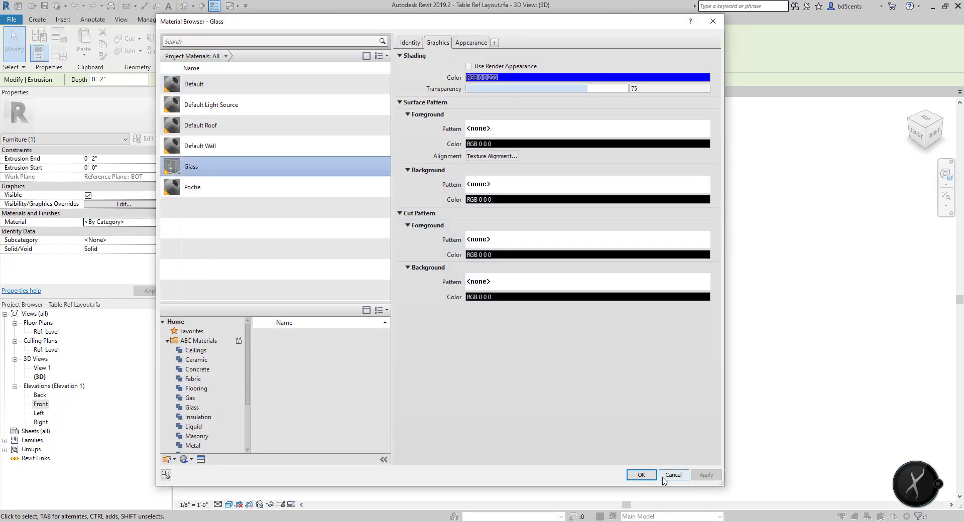
click(469, 66)
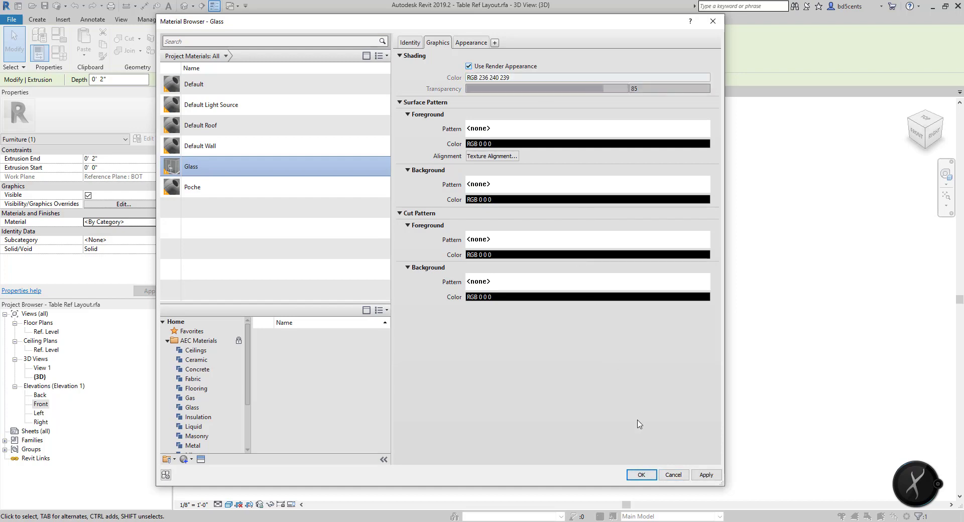
click(641, 474)
click(599, 432)
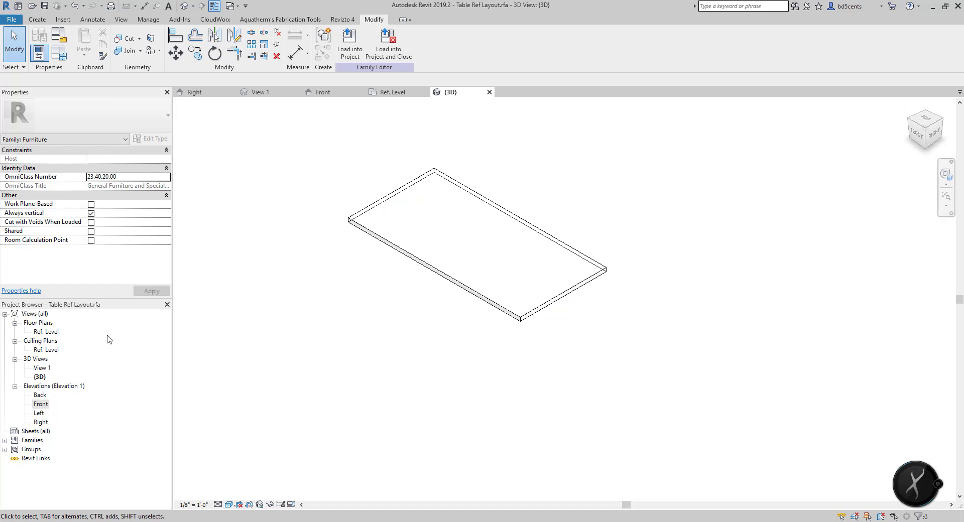
In the Ref. Level plan, draw two horizontal reference planes, about 1' 3" behind and 1' 1" in front of the Center Front/Back plane
double_click(57, 332)
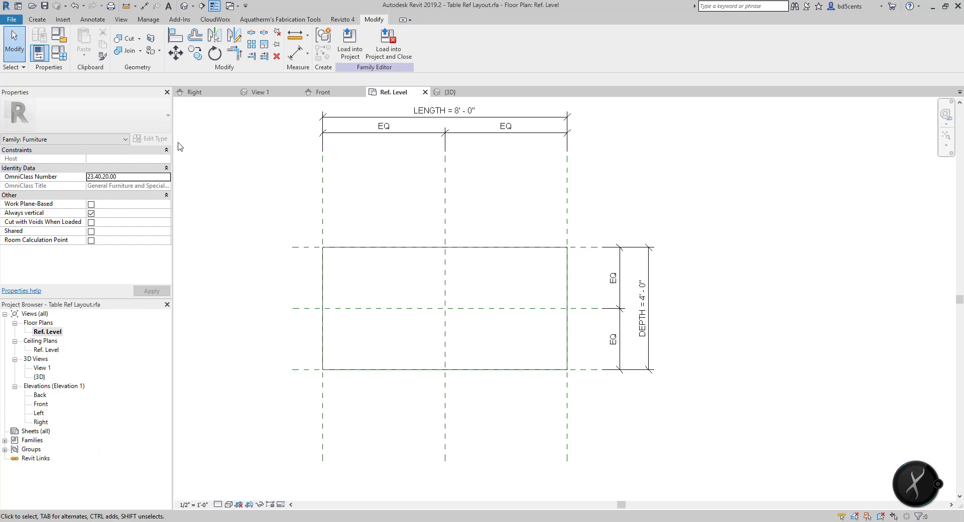
key(r)
key(p)
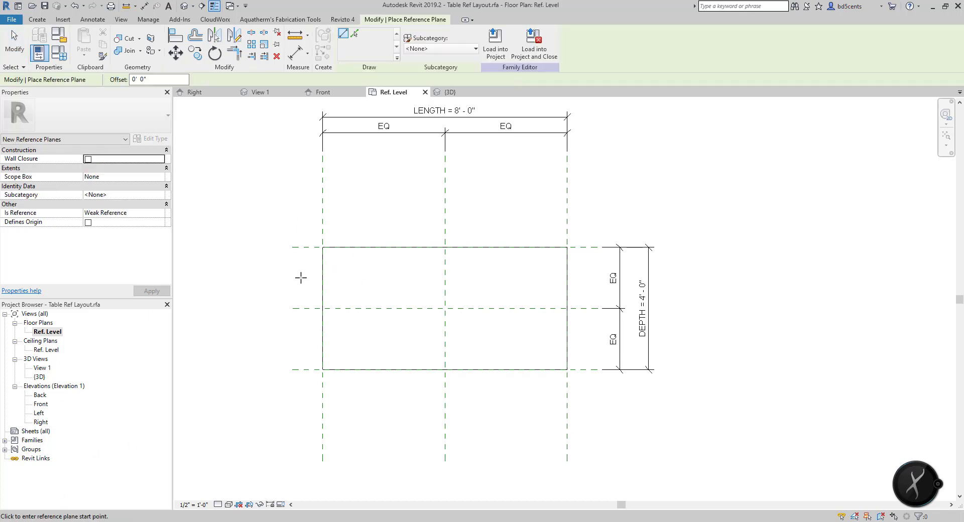
click(271, 270)
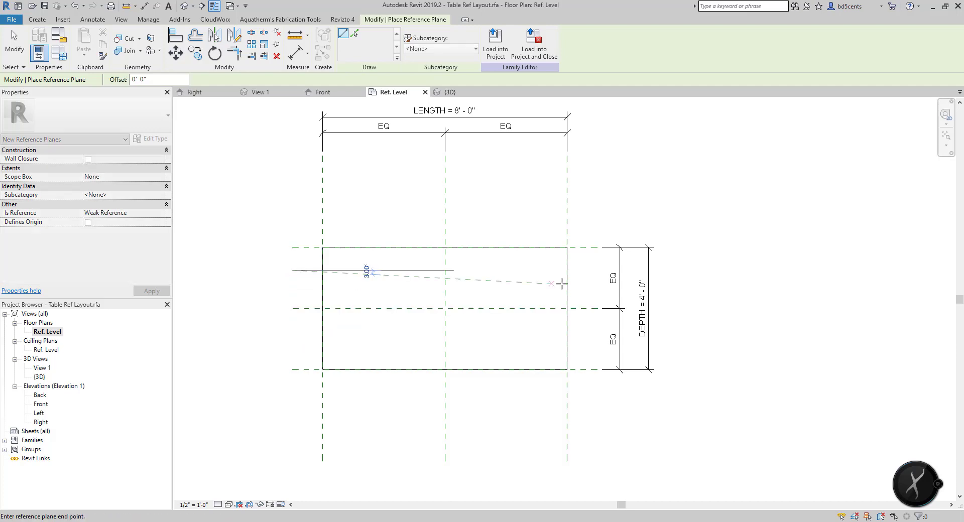
click(599, 270)
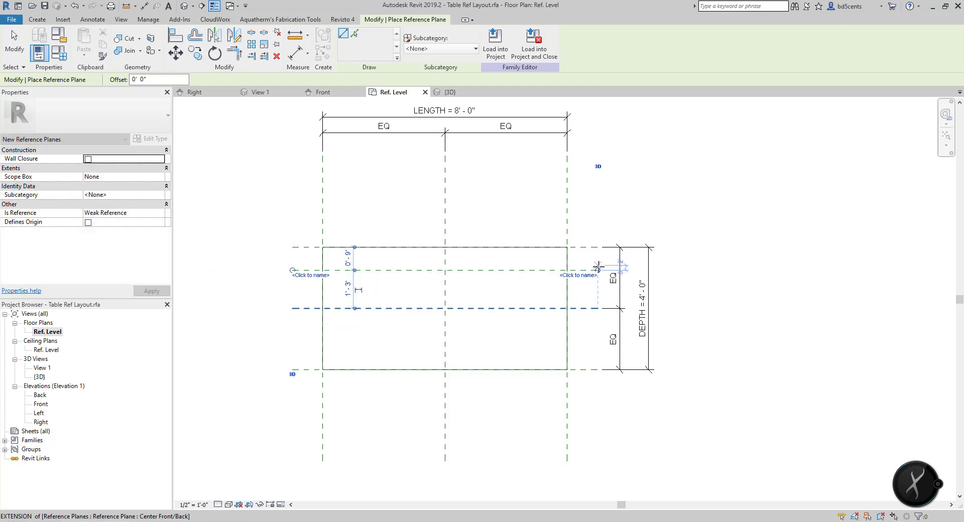
click(302, 341)
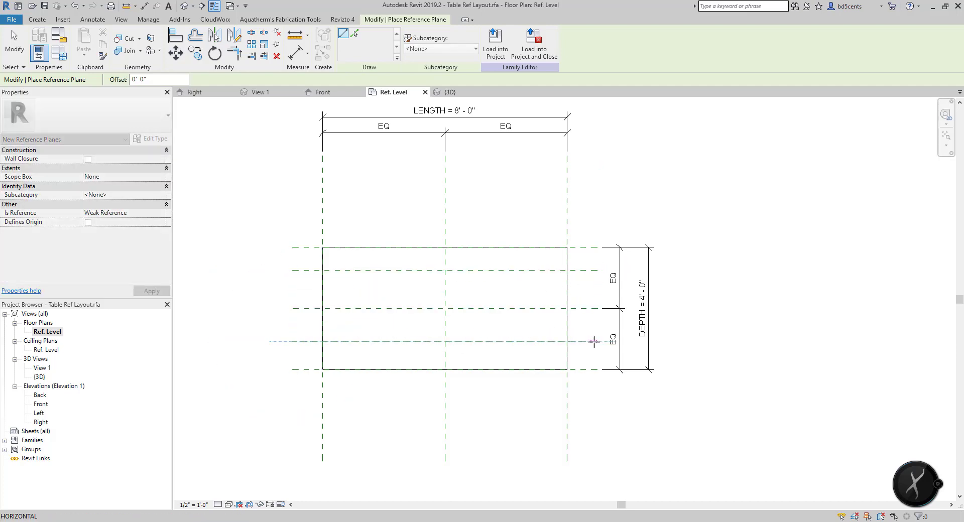
click(594, 342)
key(Escape)
key(Escape)
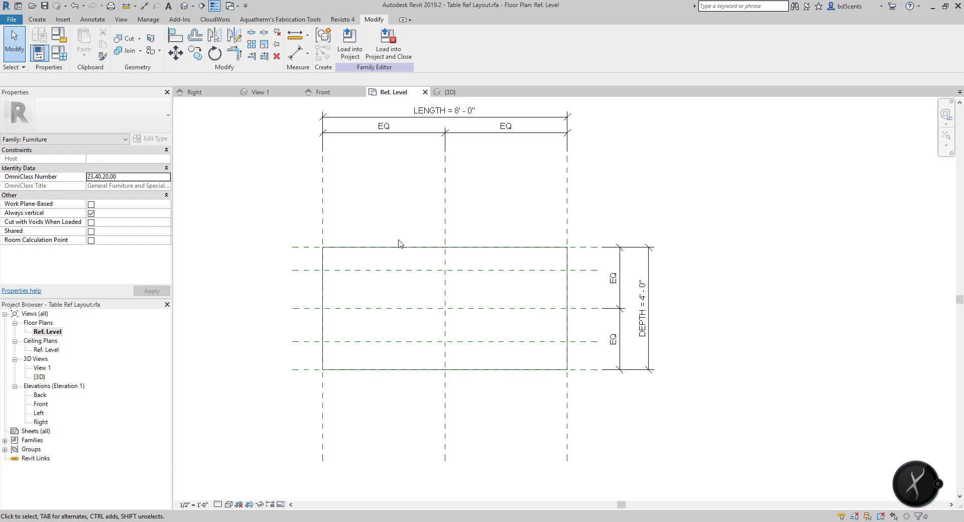
Dimension the two new horizontal reference planes through the Center Front/Back plane and set the segments equal
key(d)
key(i)
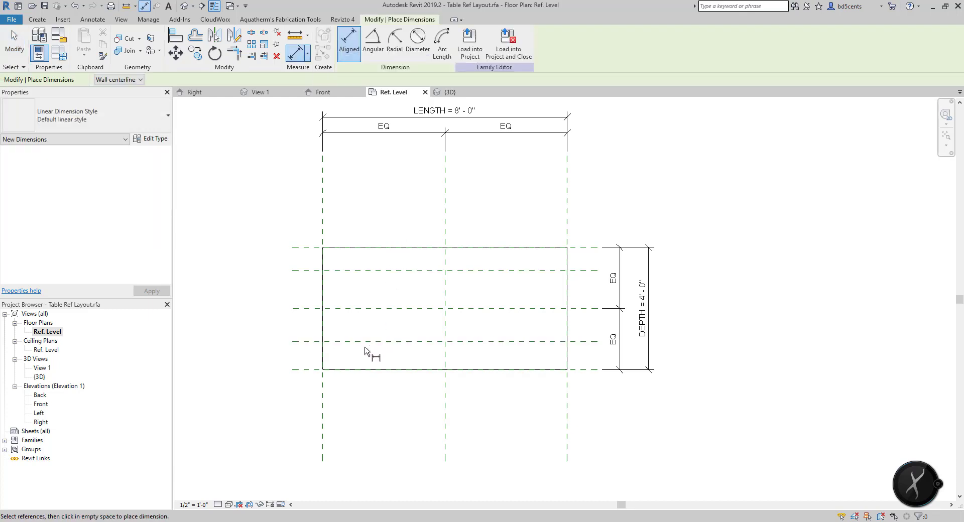
click(366, 339)
click(369, 309)
click(370, 271)
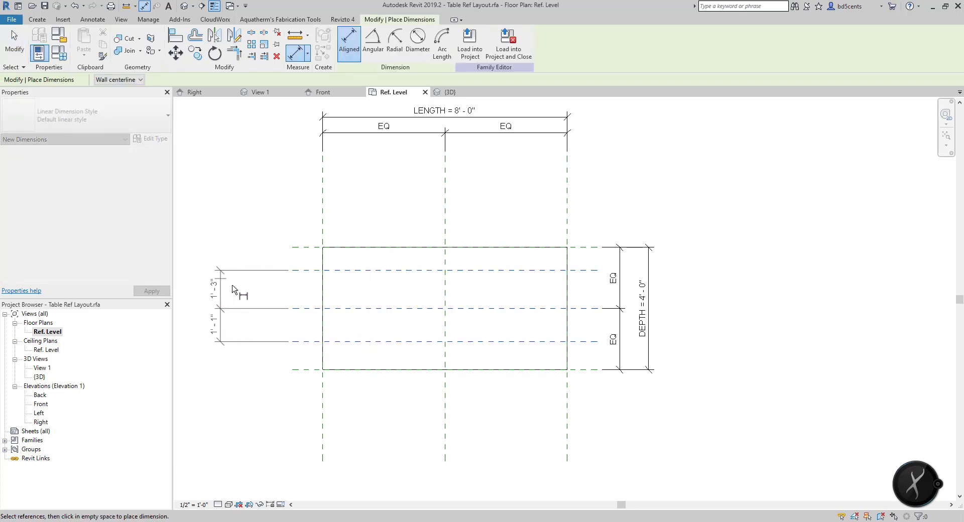
click(271, 296)
click(282, 304)
key(Escape)
key(Escape)
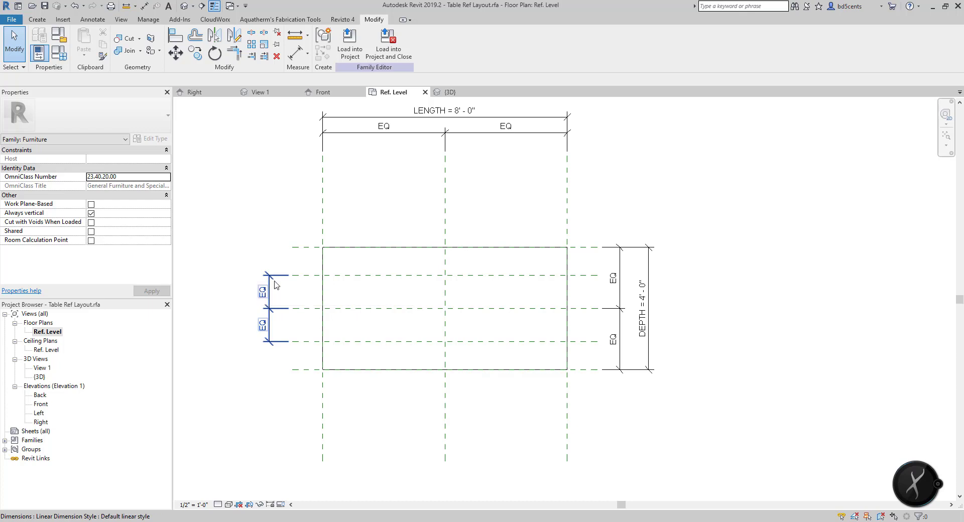
Draw two vertical reference planes inside the tabletop, about 2' 1" left and 2' 6" right of the Center Left/Right plane
middle_drag(419, 330, 392, 365)
key(r)
key(p)
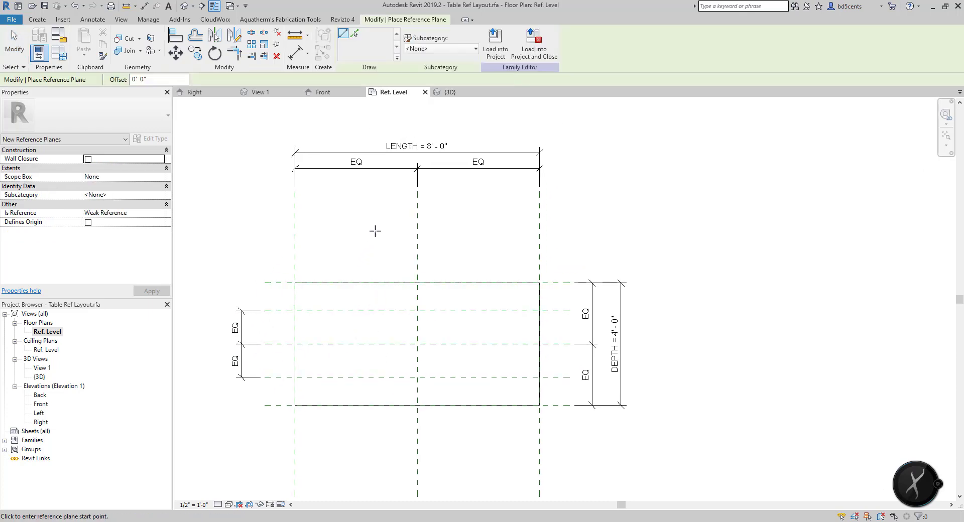
click(353, 226)
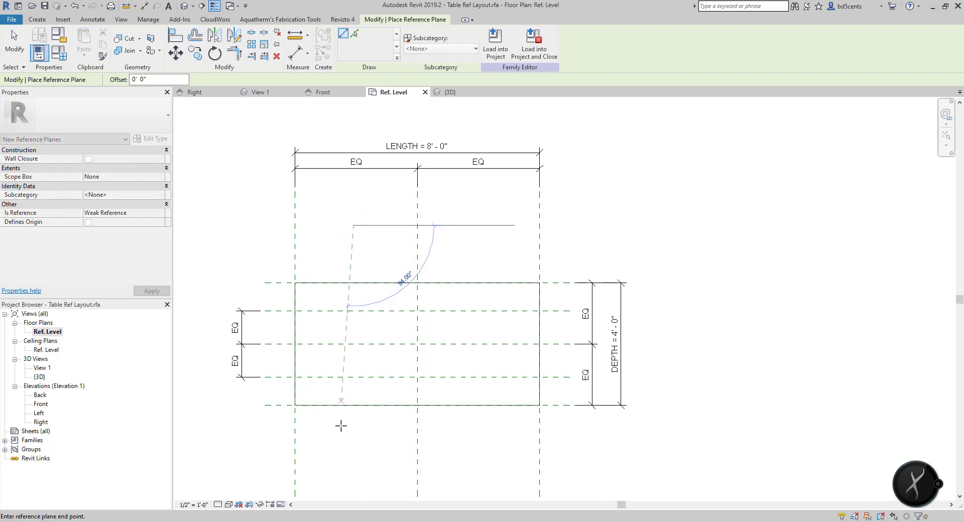
click(354, 450)
click(494, 226)
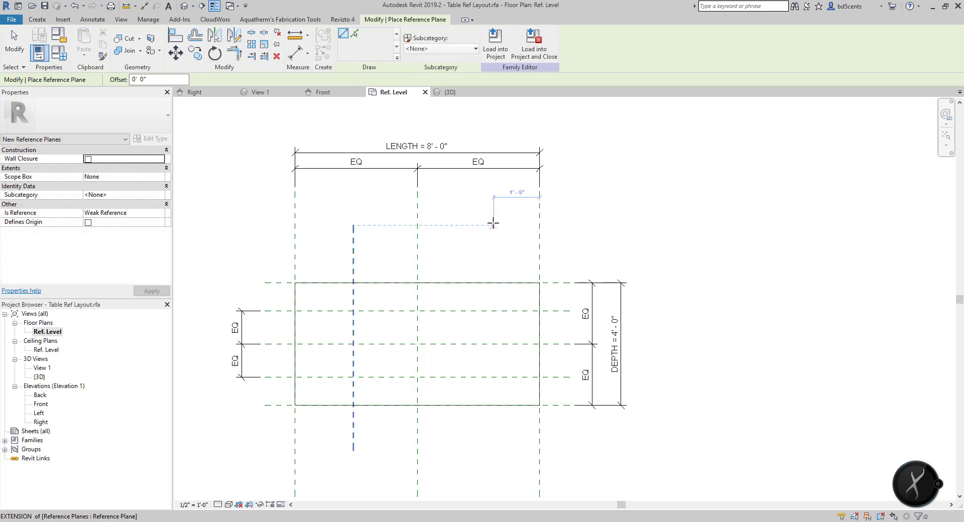
click(496, 455)
key(Escape)
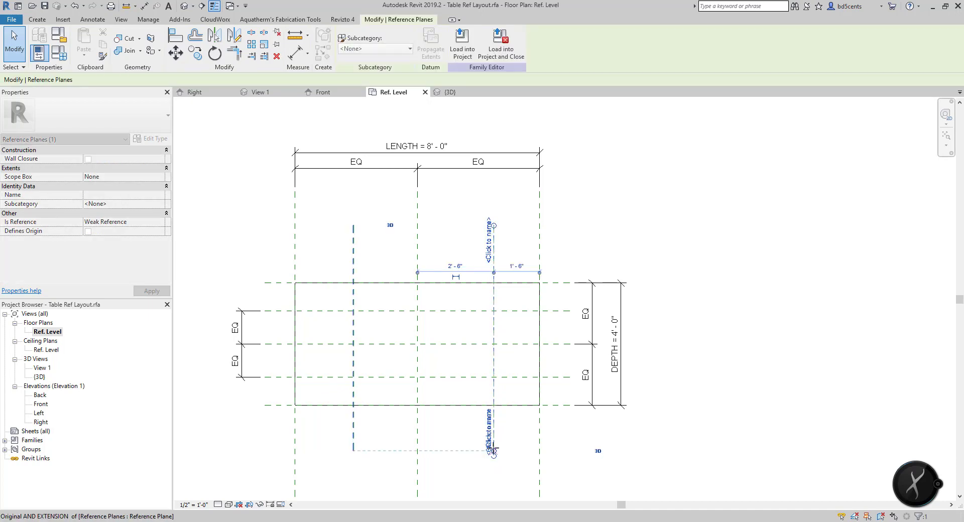
key(Escape)
Dimension the two new vertical reference planes through the Center Left/Right plane and set the segments equal
key(d)
key(i)
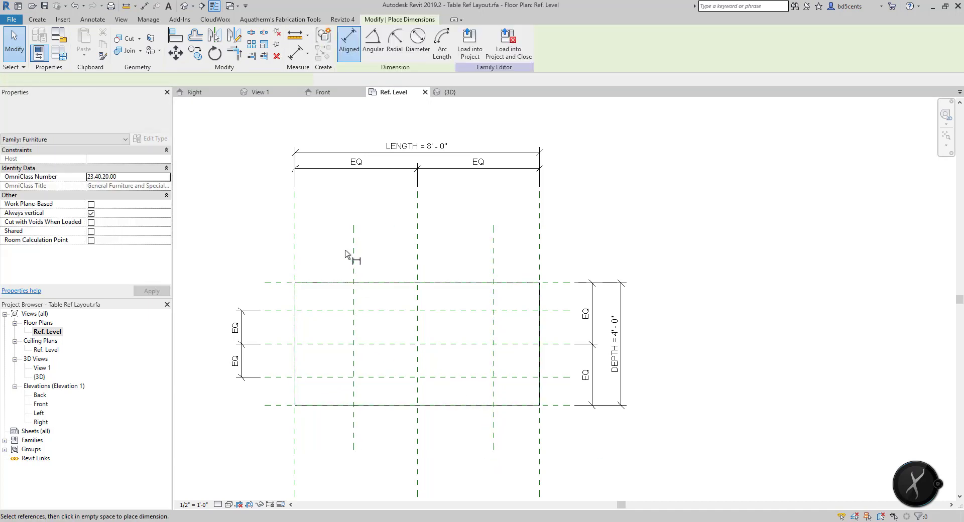
click(355, 249)
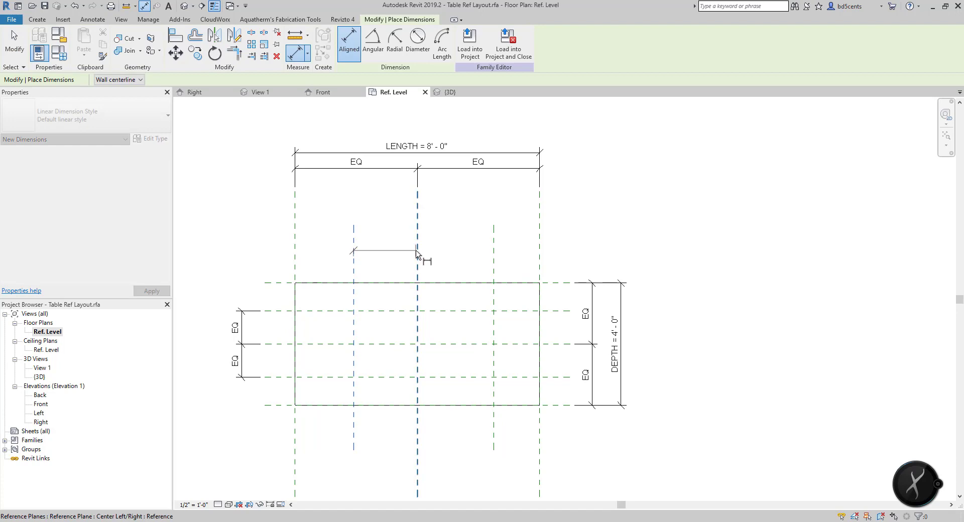
click(418, 250)
click(493, 251)
click(476, 199)
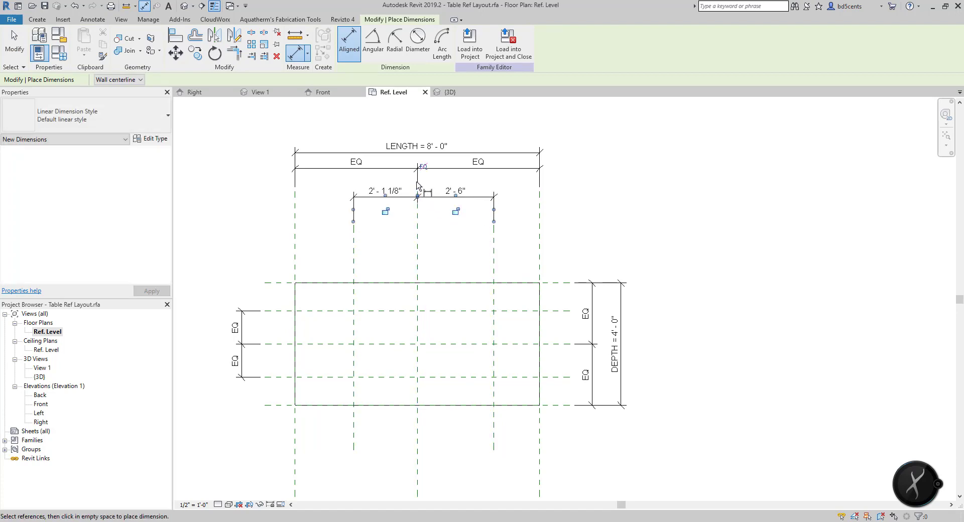
click(424, 167)
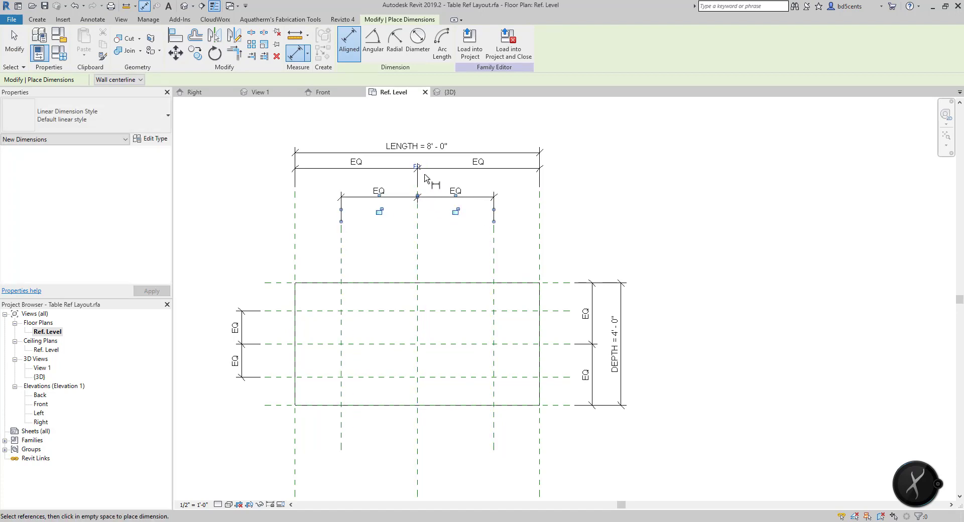
scroll(381, 210, down, 2)
key(Escape)
click(382, 201)
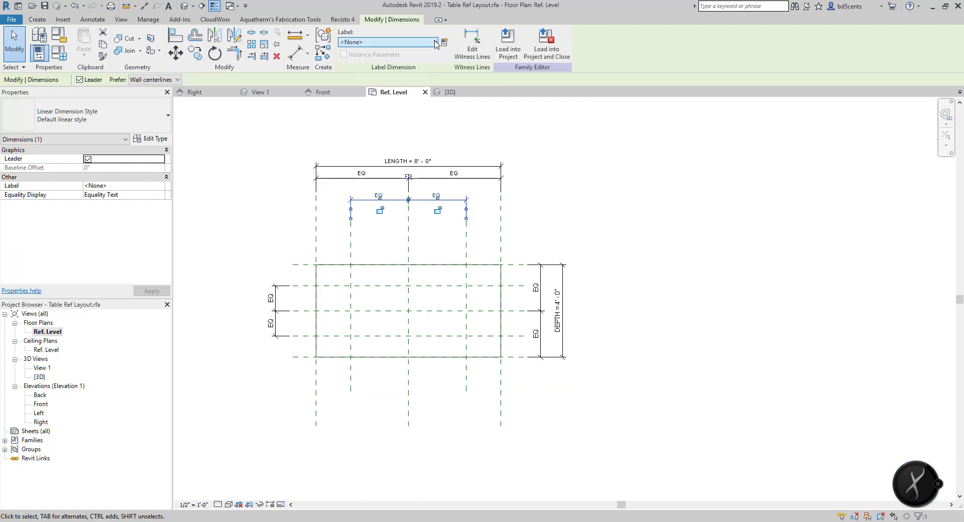
key(Escape)
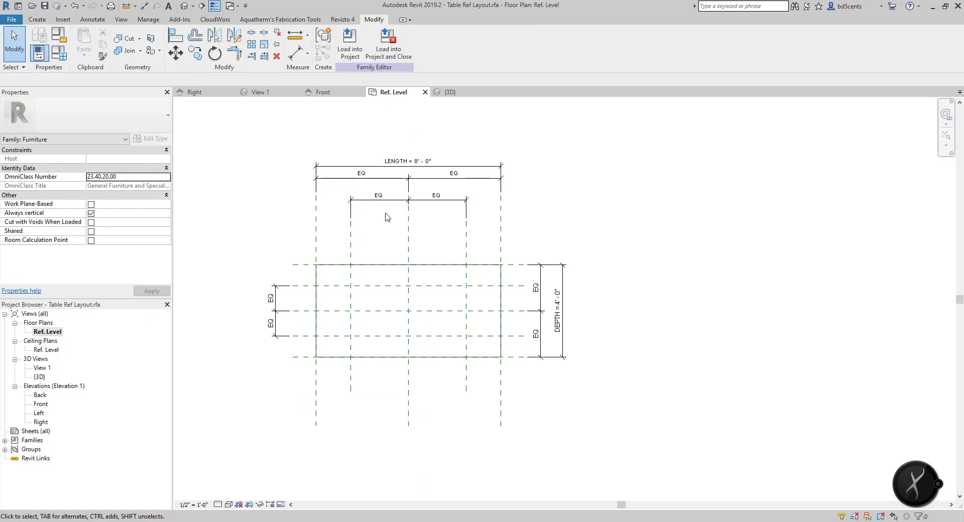
Add an overall dimension between the two inner vertical reference planes, placed just above their EQ dimension
key(d)
key(i)
click(351, 250)
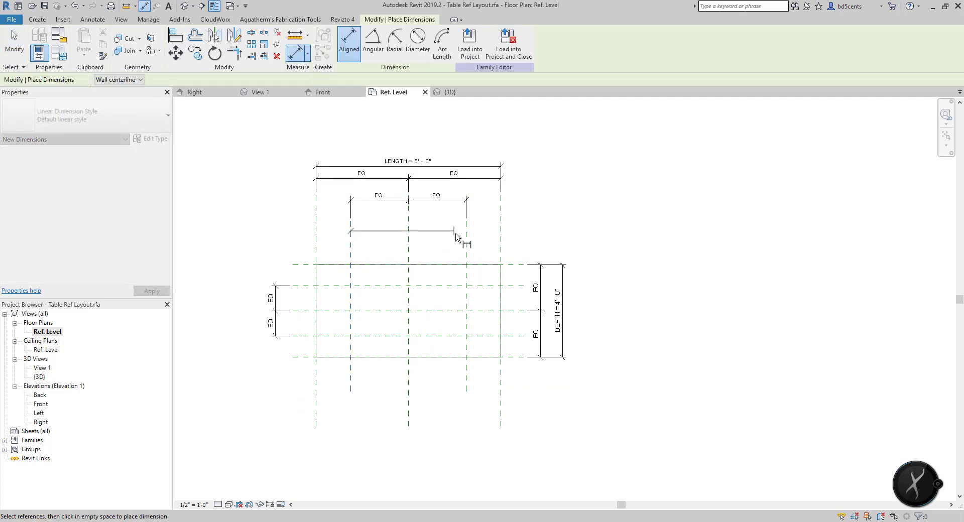
click(466, 251)
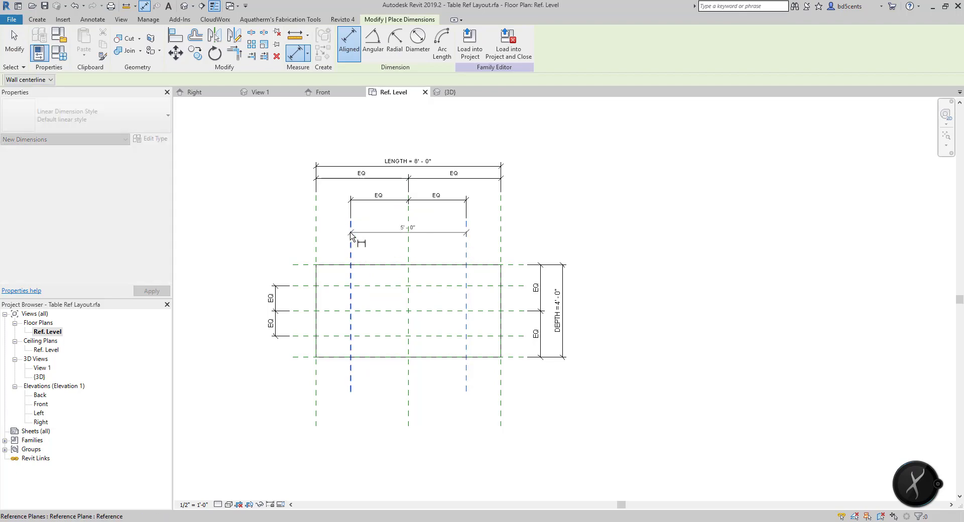
click(378, 189)
scroll(379, 192, up, 2)
key(Escape)
key(Escape)
Label the overall dimension between the inner vertical planes with a new type parameter named BASE LENGTH
click(382, 189)
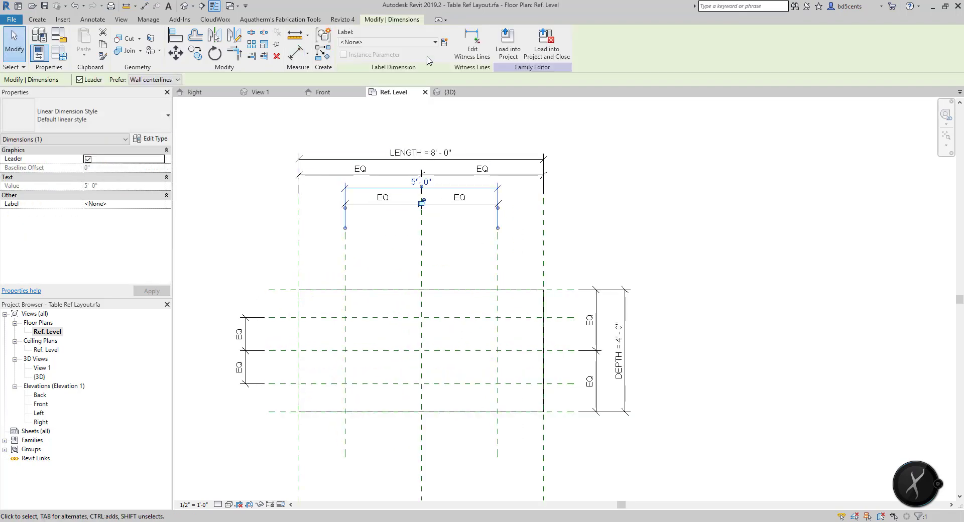
click(402, 236)
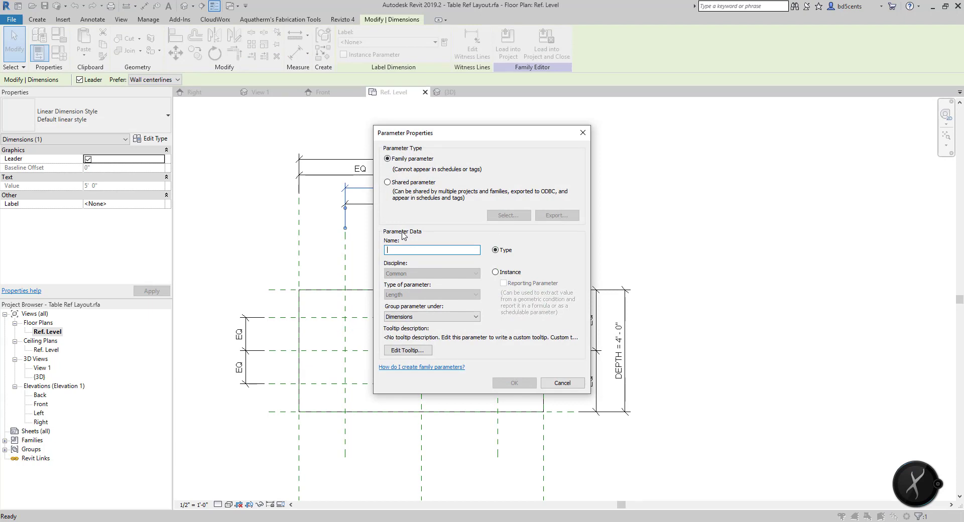
text(base )
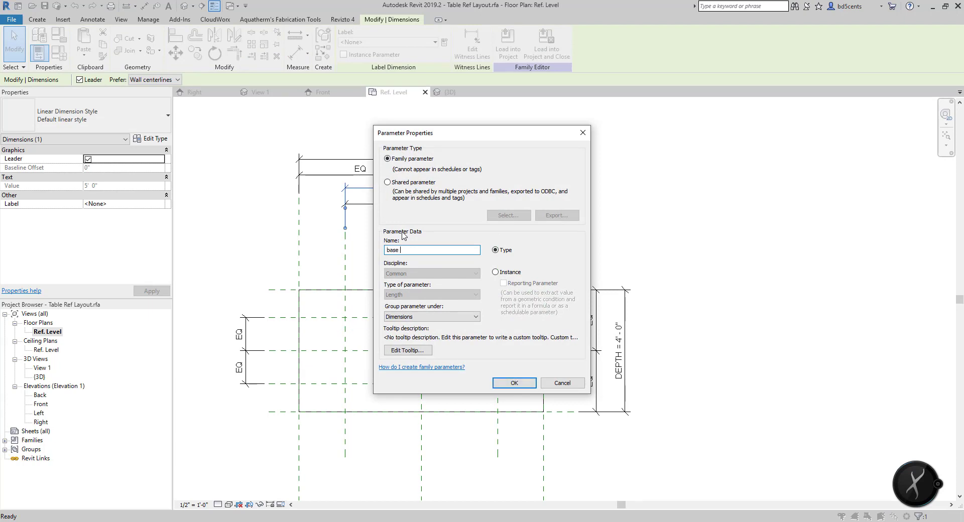
text(lengt)
key(BackSpace)
key(BackSpace)
key(BackSpace)
key(BackSpace)
key(BackSpace)
key(BackSpace)
key(BackSpace)
key(BackSpace)
key(BackSpace)
key(BackSpace)
text(bas)
key(BackSpace)
key(BackSpace)
key(BackSpace)
text(BA)
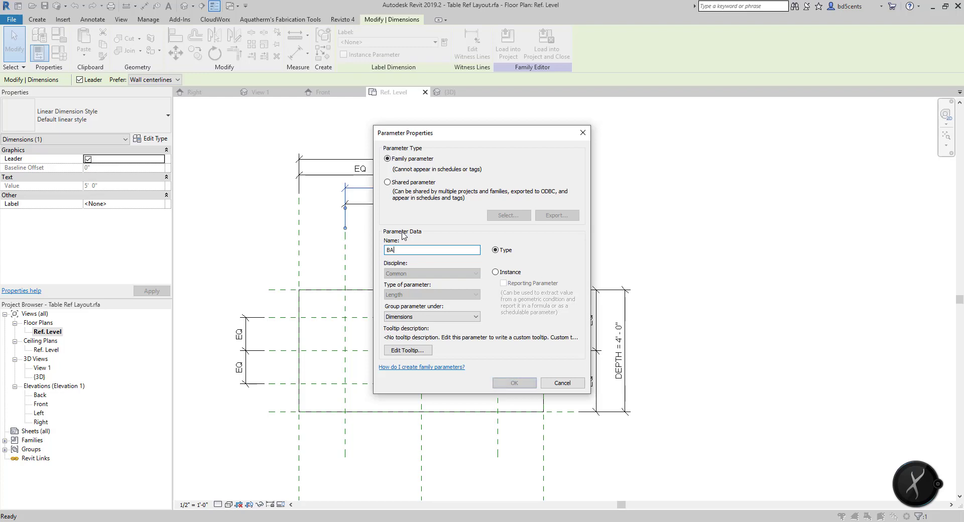
text(SE LENGTH)
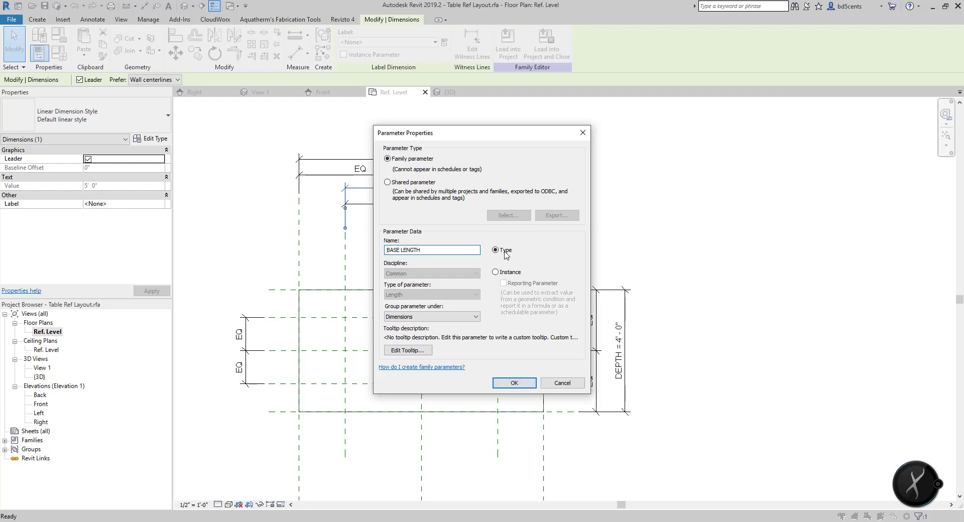
click(515, 381)
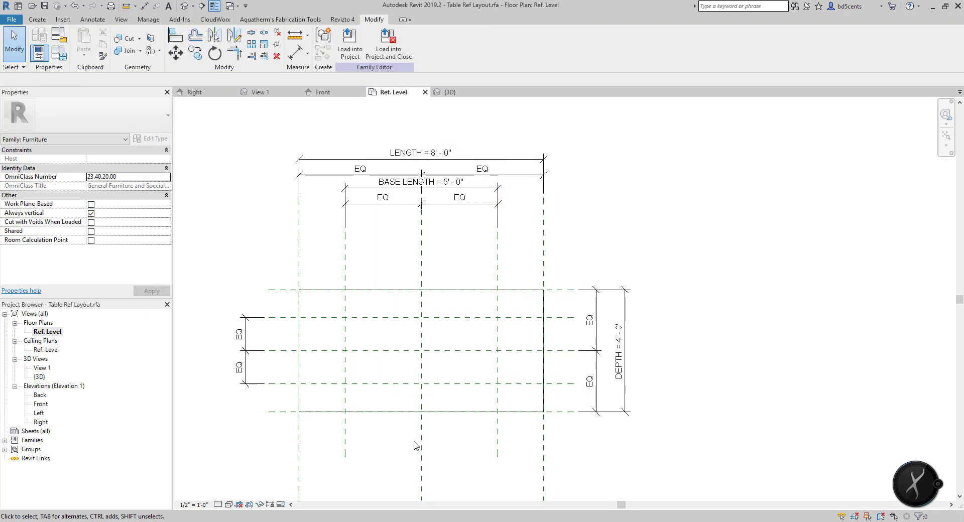
Dimension between the two inner horizontal reference planes, outside their EQ dimension, and open a new parameter for its label
key(d)
key(i)
click(422, 318)
click(401, 384)
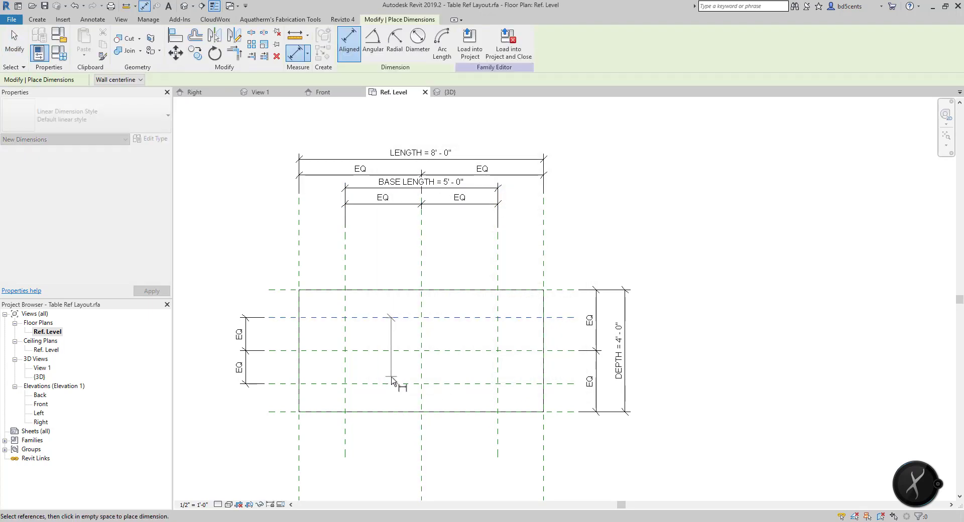
click(221, 382)
key(Escape)
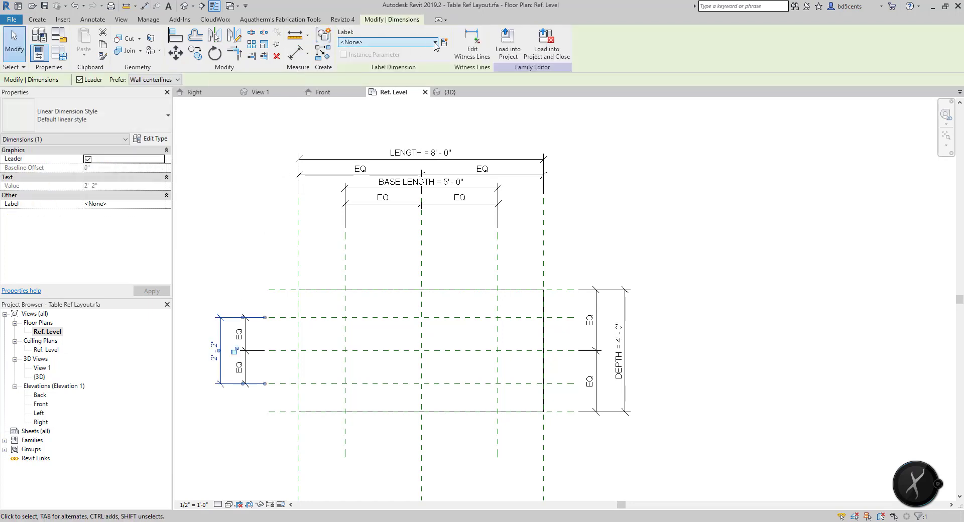
click(445, 42)
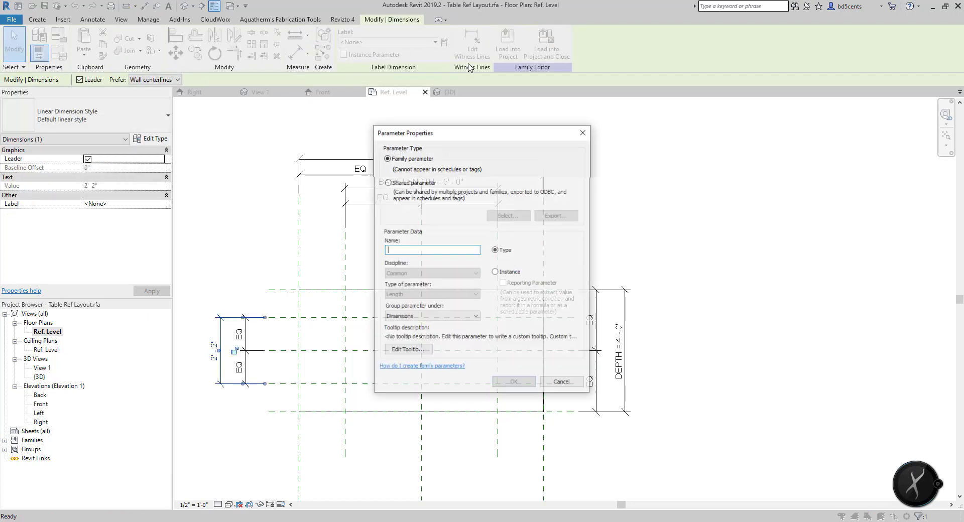
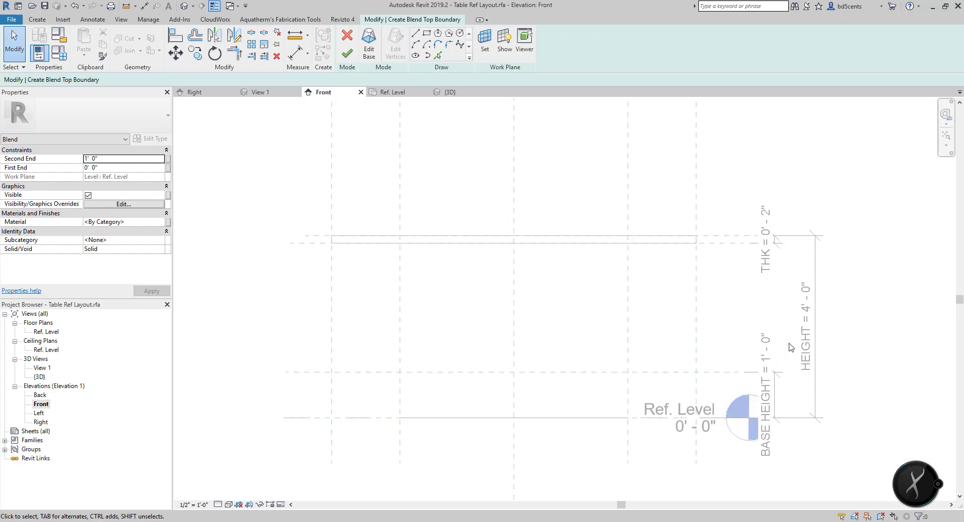
Open the Ref. Level floor plan to examine the blend's base outline against the surrounding reference planes
double_click(46, 332)
middle_drag(394, 292, 440, 400)
click(37, 19)
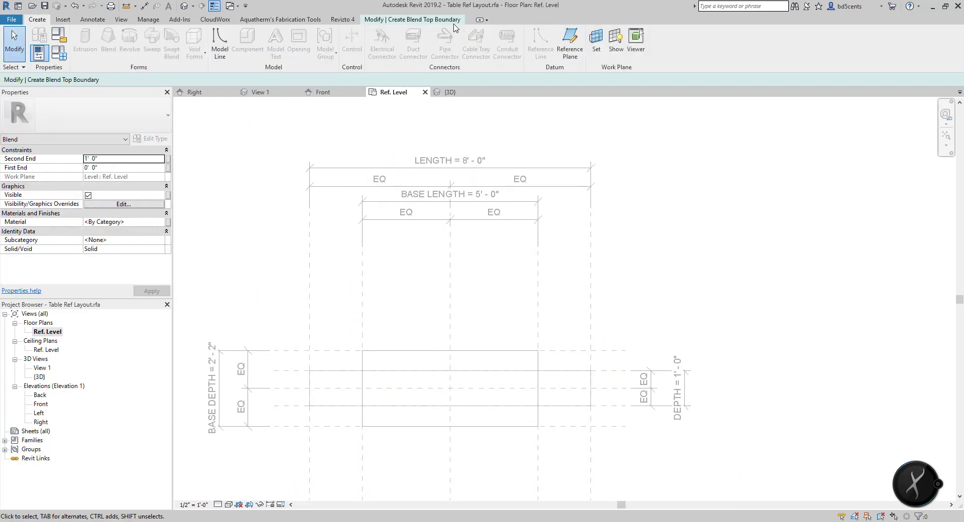
middle_drag(342, 207, 452, 207)
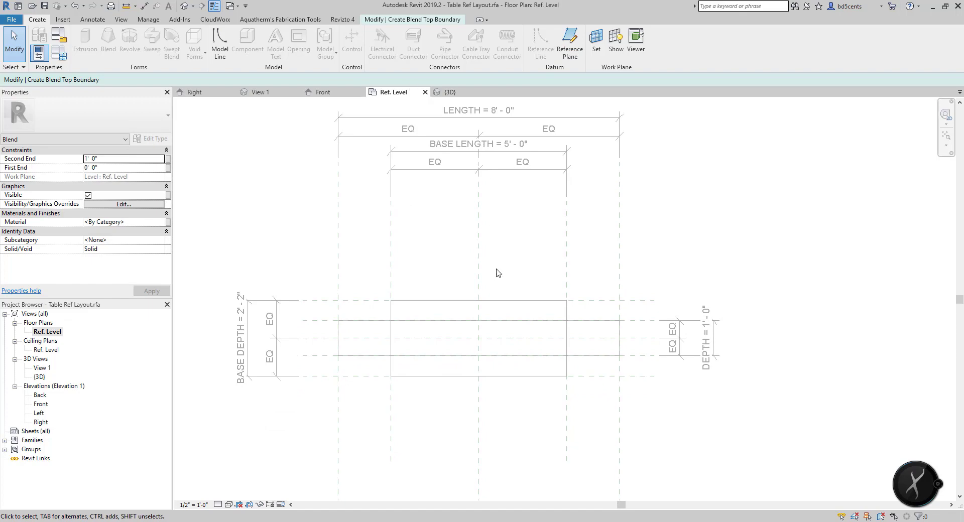
click(52, 333)
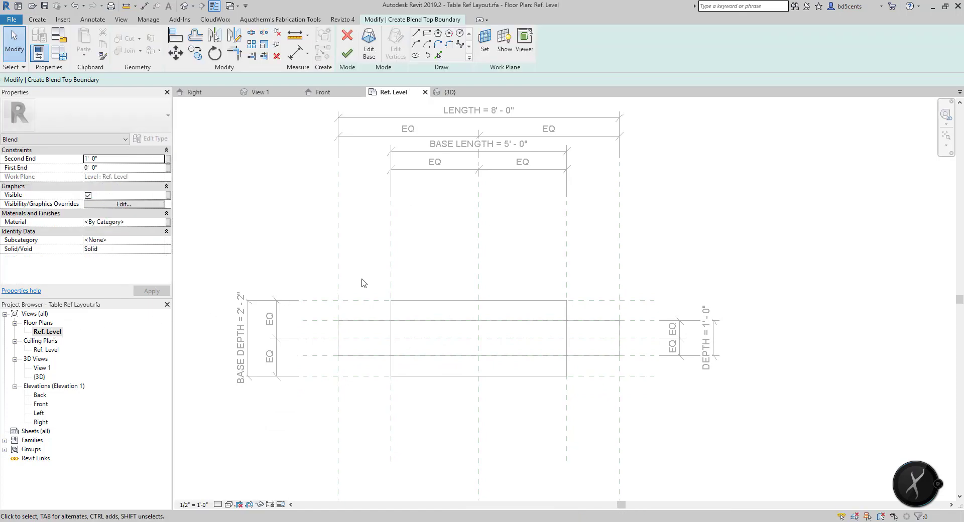
Try to switch from the blend's top boundary sketch to editing its base boundary
click(373, 43)
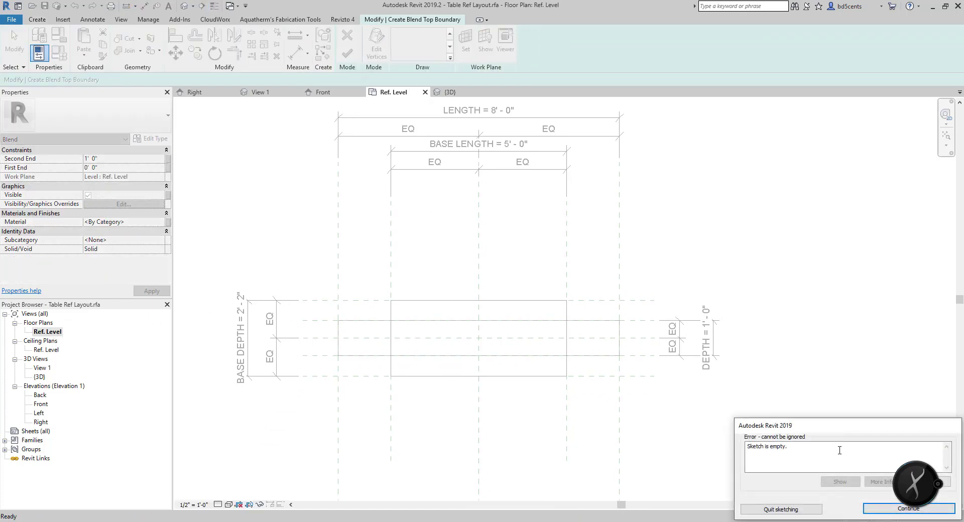
click(909, 509)
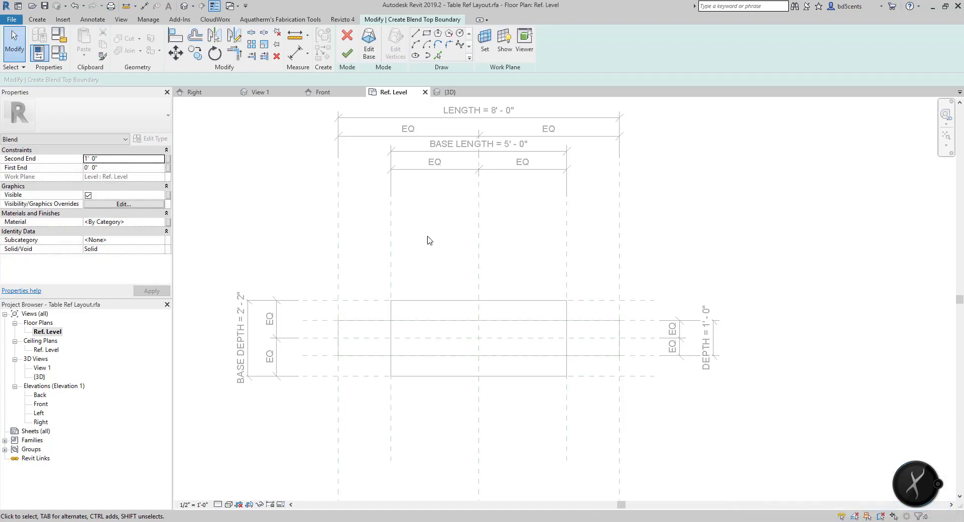
click(376, 58)
key(Return)
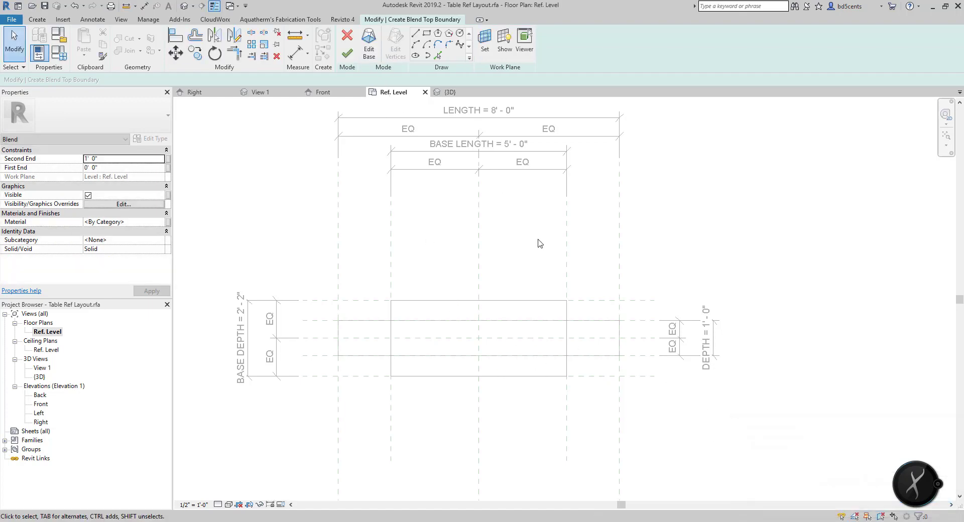
Draw the blend's top boundary as a rectangle between the BASE LENGTH planes and the DEPTH planes
ctrl+scroll(442, 271, down, 3)
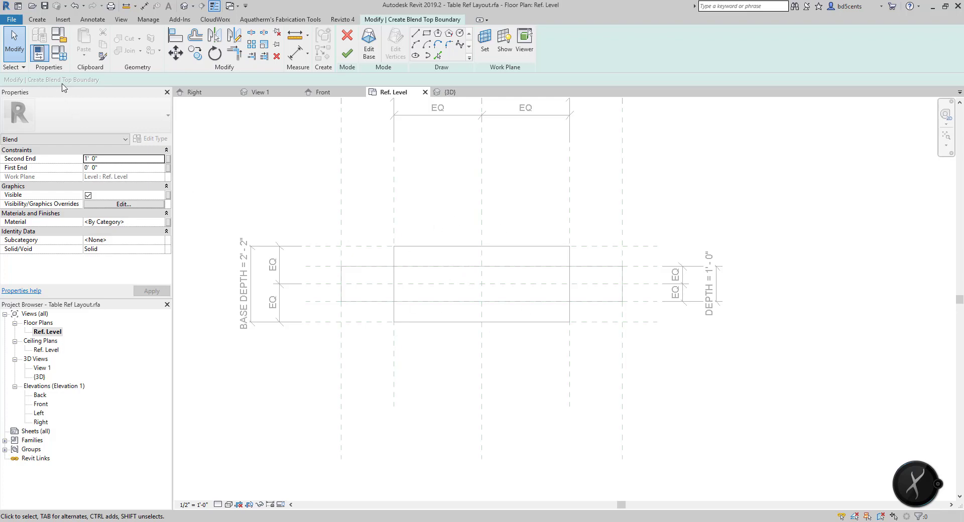
click(427, 33)
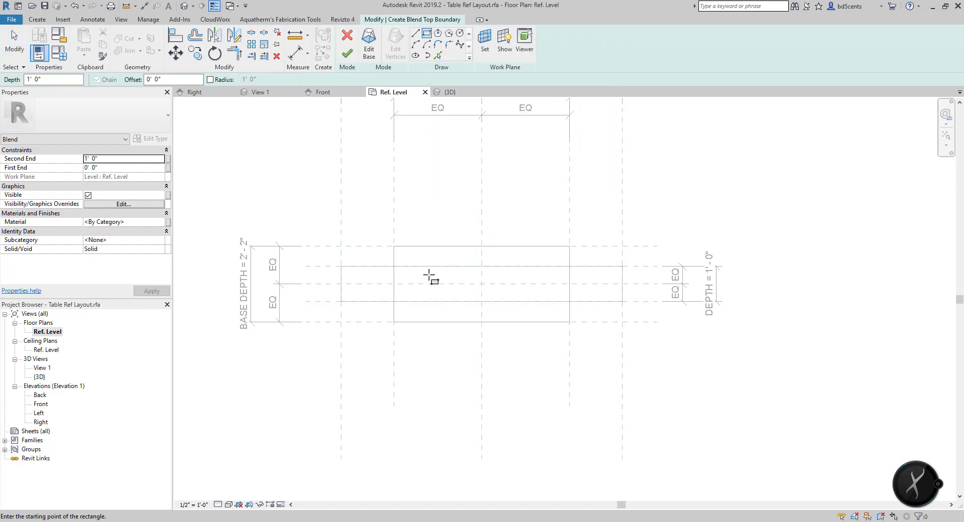
scroll(412, 265, up, 1)
scroll(427, 296, down, 1)
scroll(427, 296, up, 1)
scroll(427, 296, down, 2)
scroll(427, 295, up, 2)
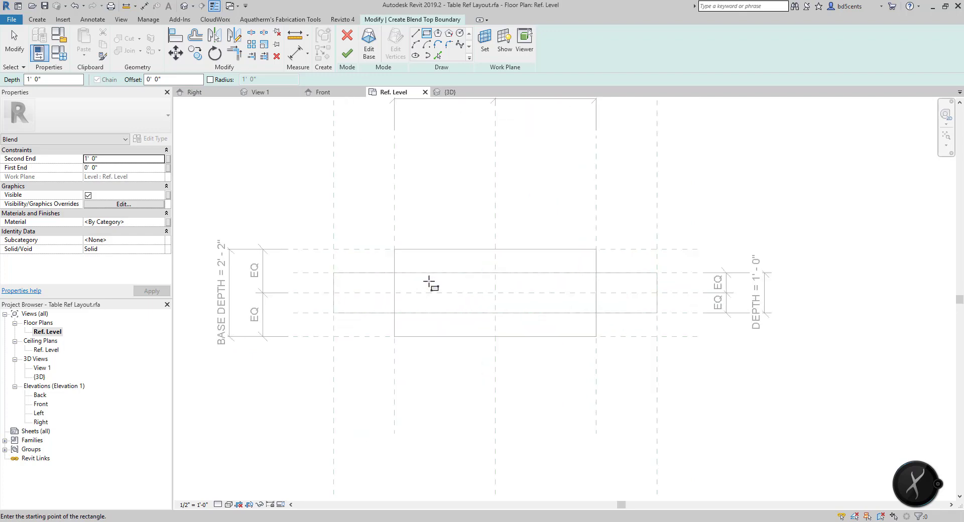
scroll(422, 295, up, 1)
scroll(402, 276, down, 1)
scroll(387, 276, down, 1)
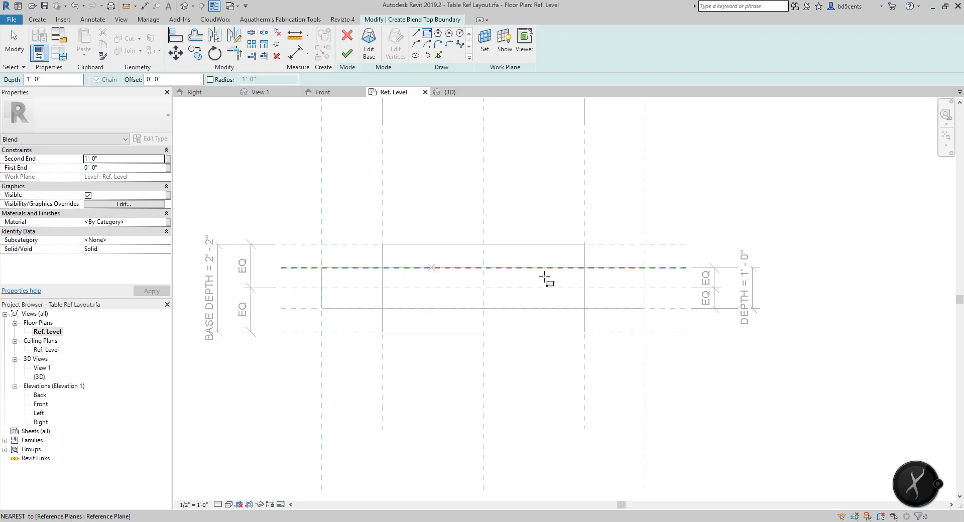
click(382, 268)
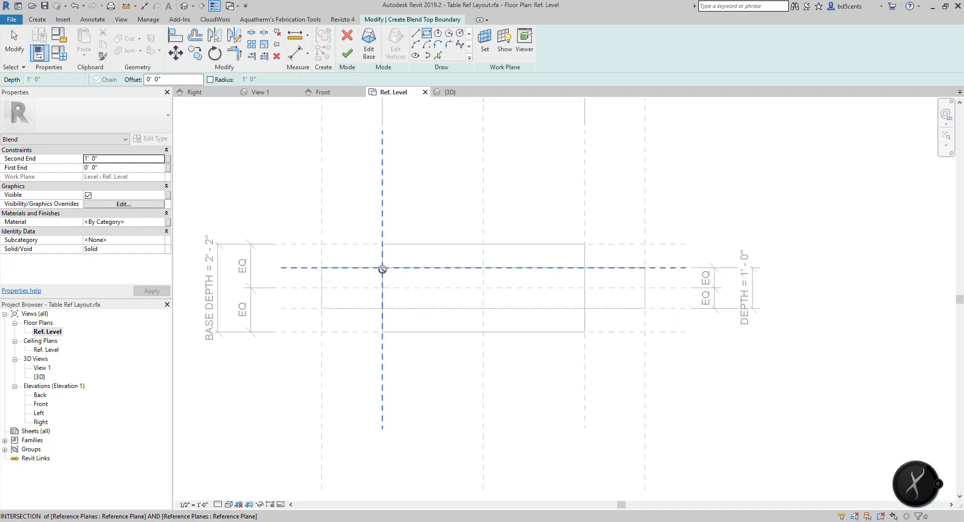
click(584, 308)
key(Escape)
key(Escape)
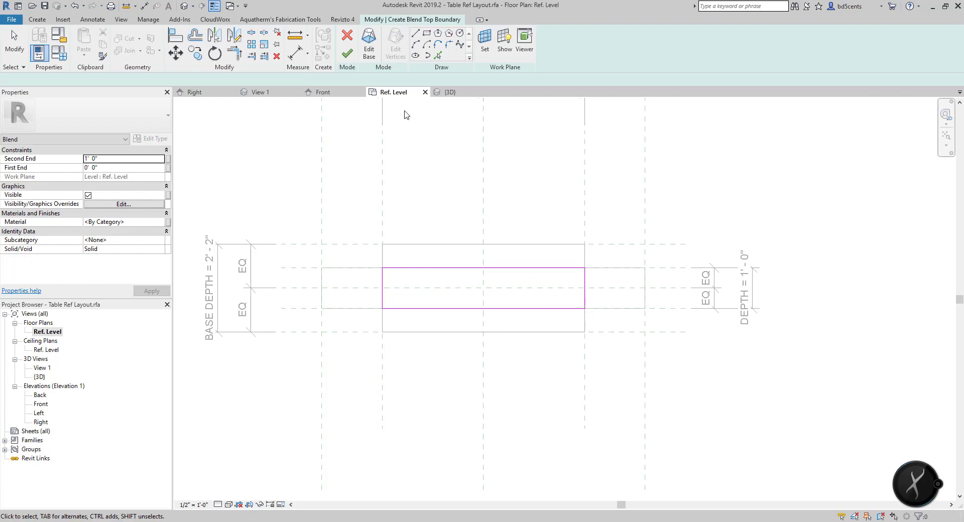
Inspect the rectangular top boundary sketch in the default 3D view, orbiting toward the front
click(121, 19)
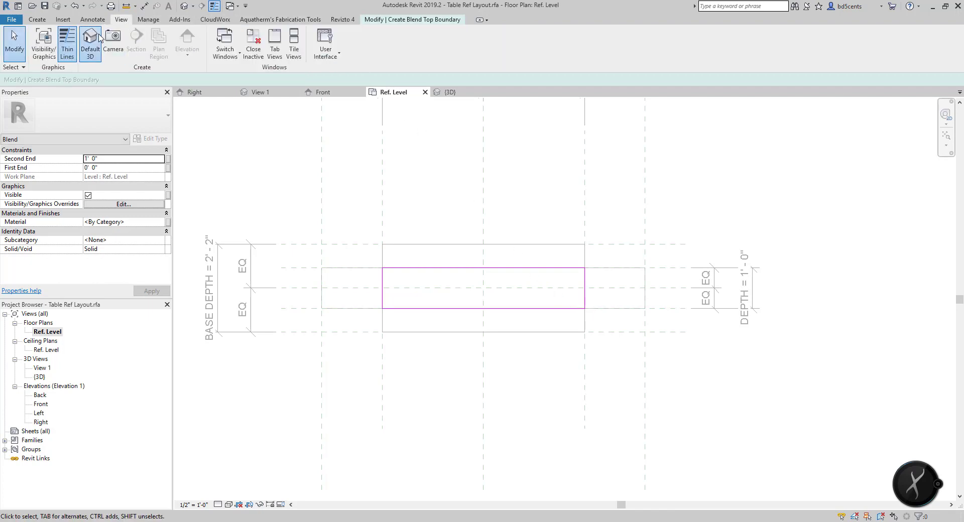
click(90, 42)
middle_drag(501, 271, 520, 280)
key(super)
key(Escape)
shift+middle_drag(357, 204, 516, 321)
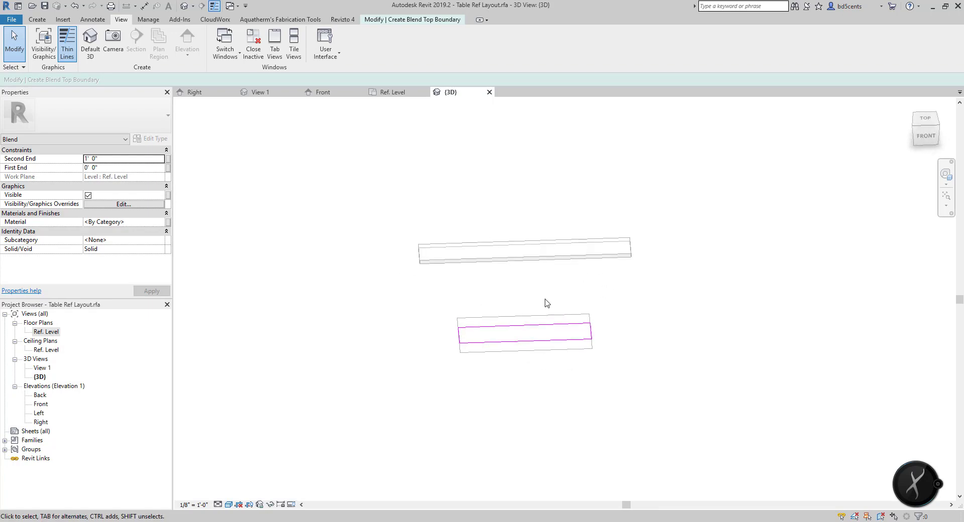
In the Ref. Level plan, switch the blend sketch to its top boundary and set the work plane to Reference Plane : TOP OF BASE
click(397, 93)
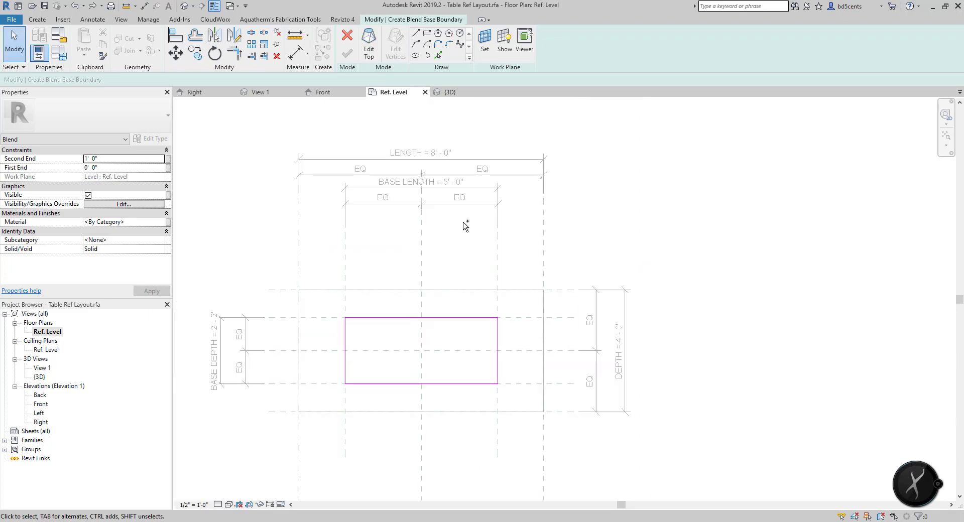
middle_drag(422, 335, 443, 316)
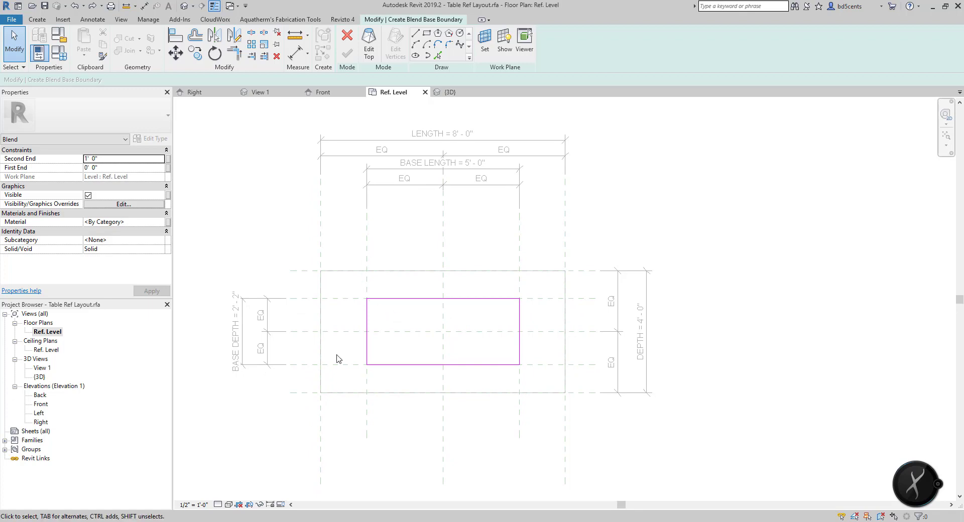
middle_drag(439, 290, 433, 259)
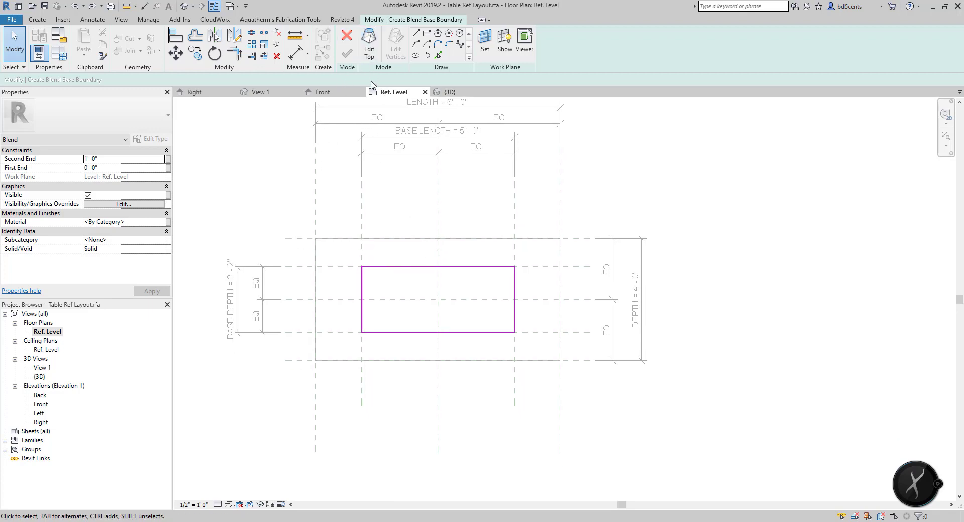
click(369, 44)
click(485, 41)
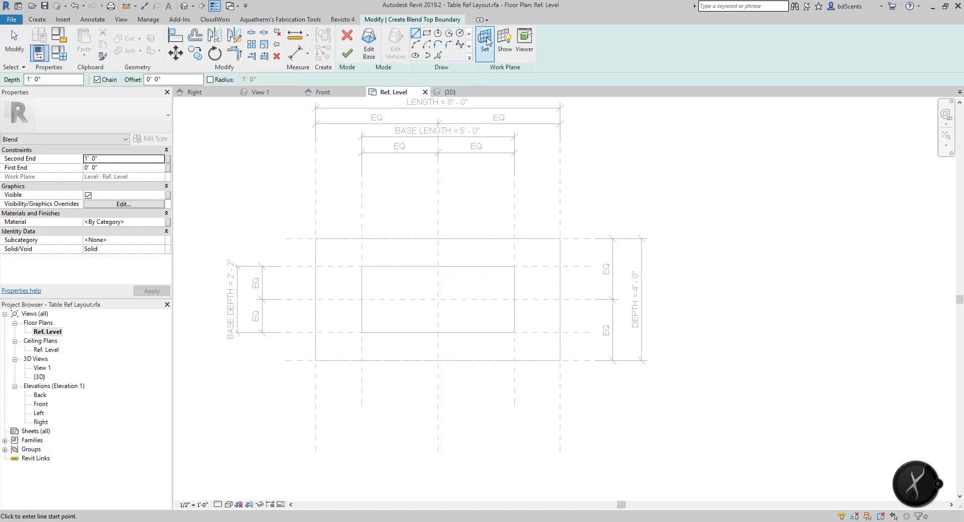
click(481, 265)
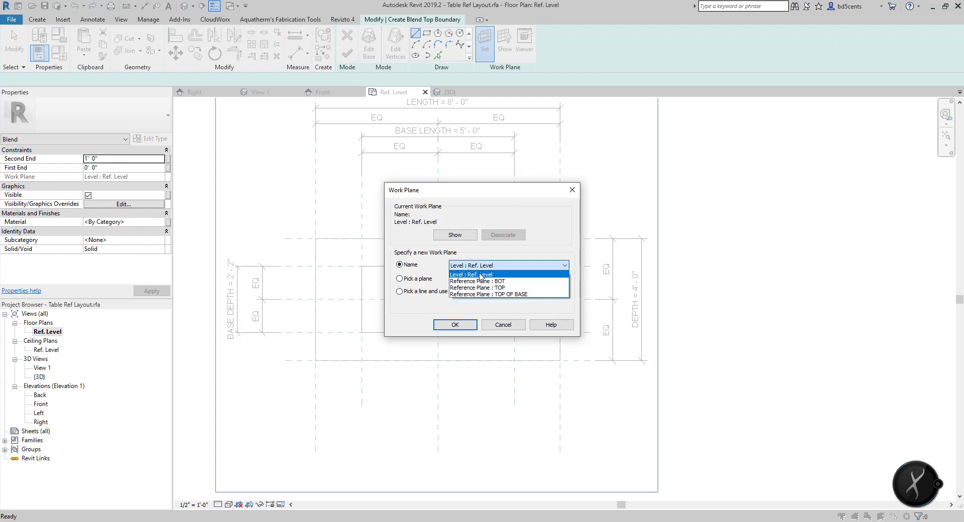
click(513, 295)
click(455, 325)
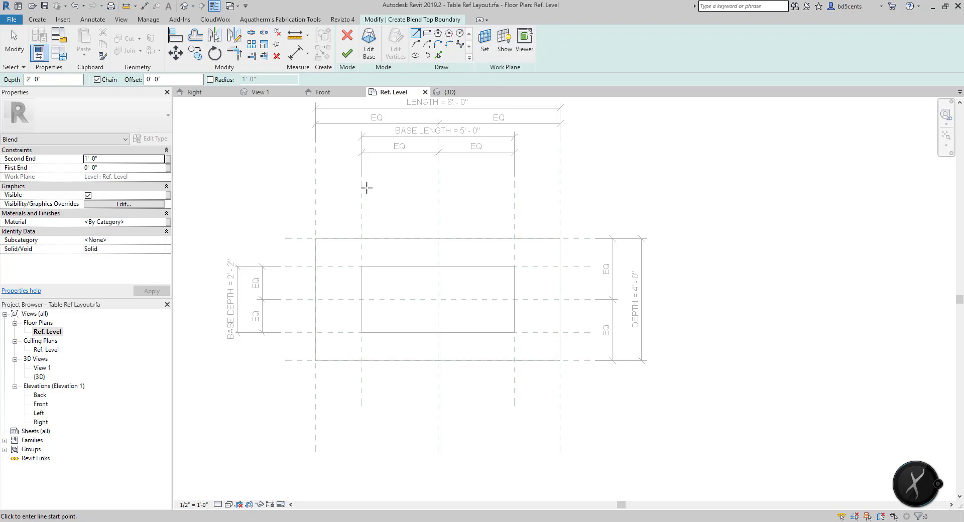
Draw a rectangular top boundary about 4' 2" by 1' 6" inside the base outline and view it in 3D
click(427, 33)
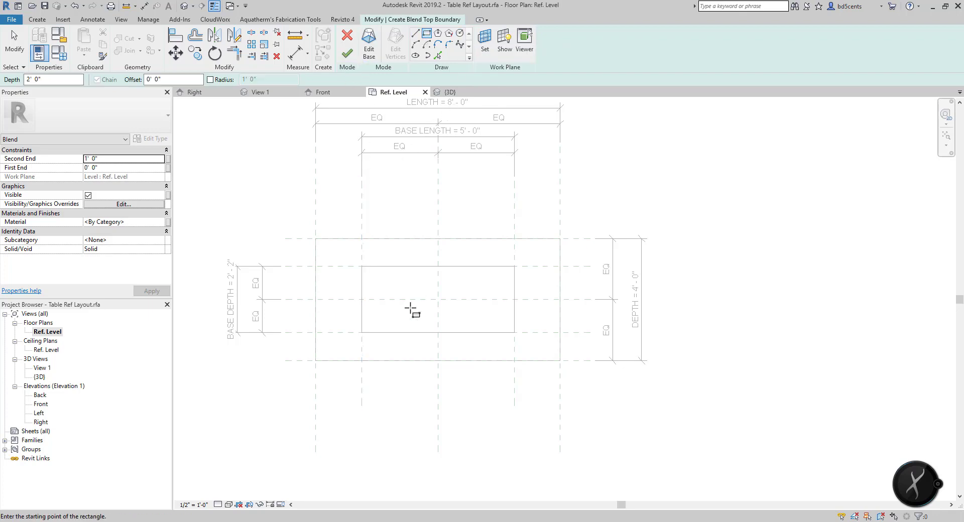
click(375, 278)
click(502, 323)
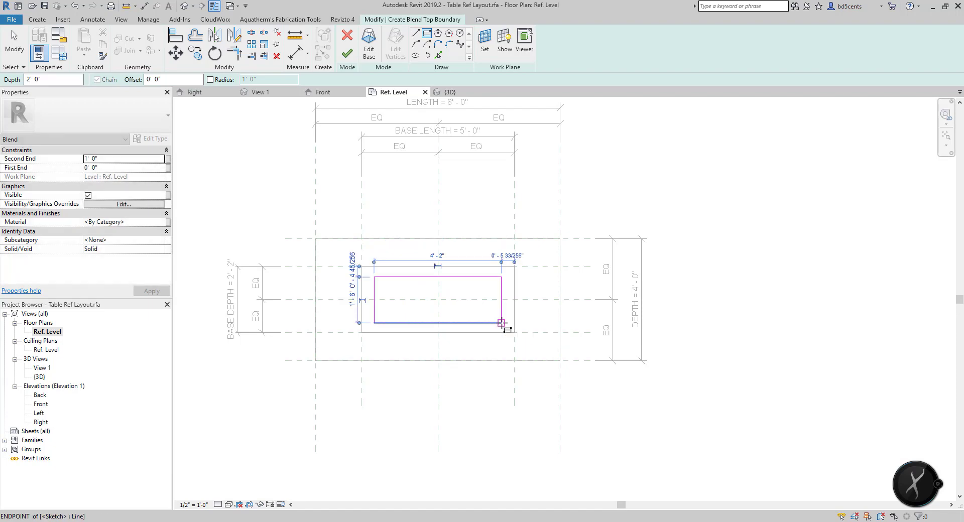
key(Escape)
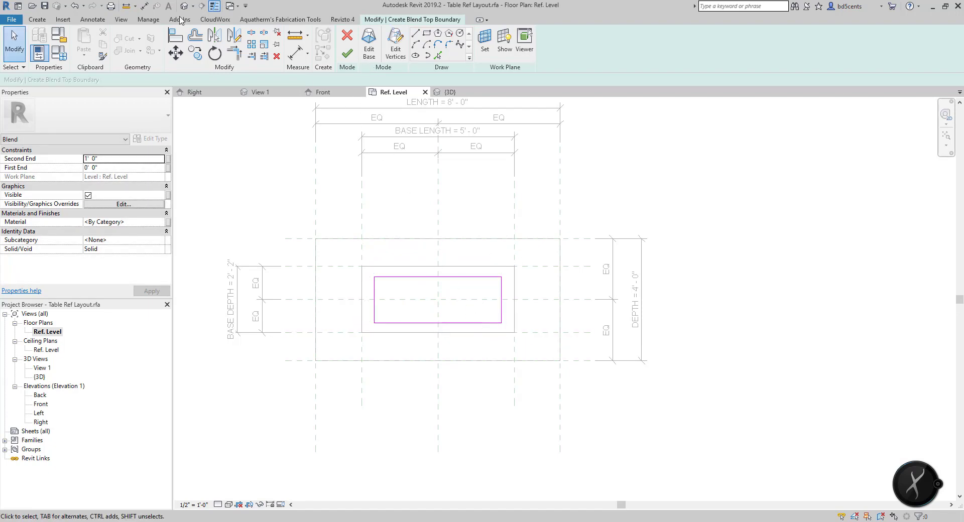
click(121, 19)
click(95, 44)
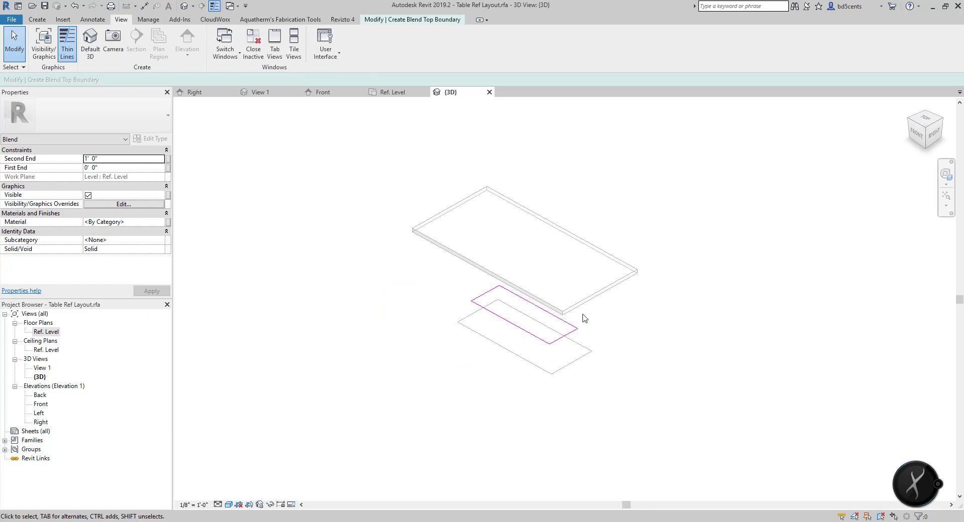
Return to the Ref. Level floor plan and delete the top boundary rectangle inside the base outline
click(48, 332)
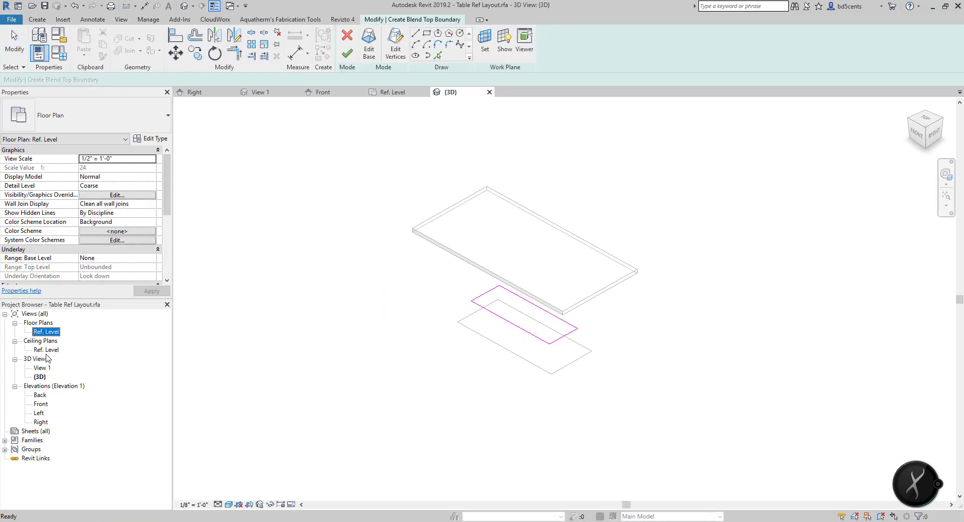
double_click(47, 332)
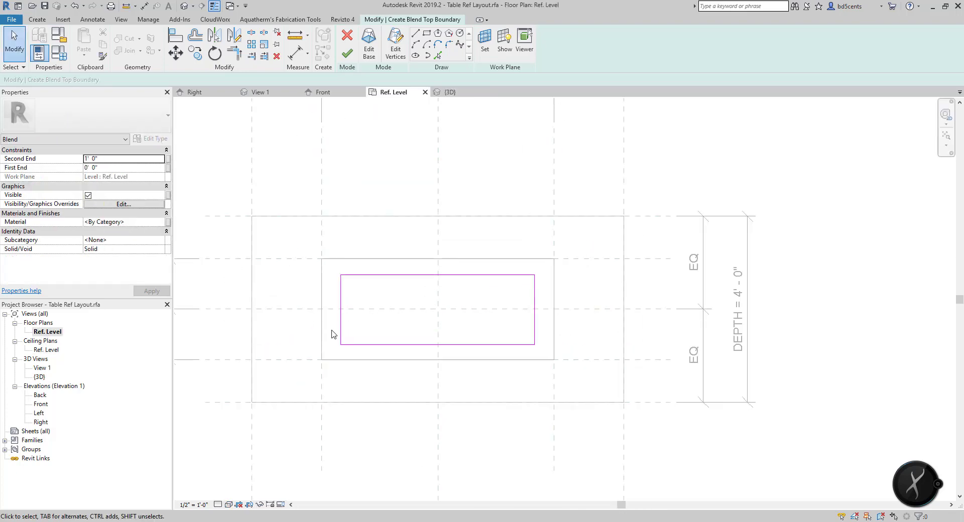
drag(336, 267, 552, 367)
key(Delete)
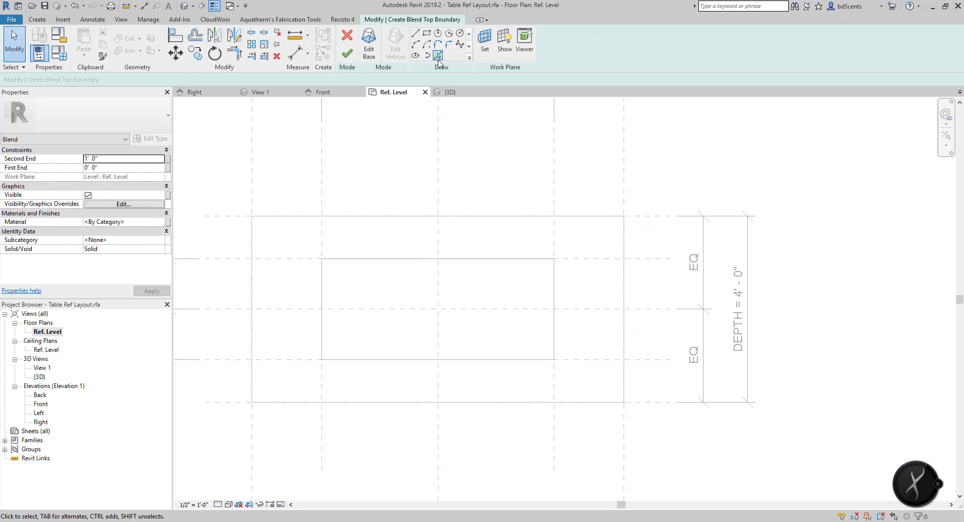
Create top boundary lines by picking the left inner vertical and upper inner horizontal reference planes
click(438, 55)
click(322, 290)
click(358, 259)
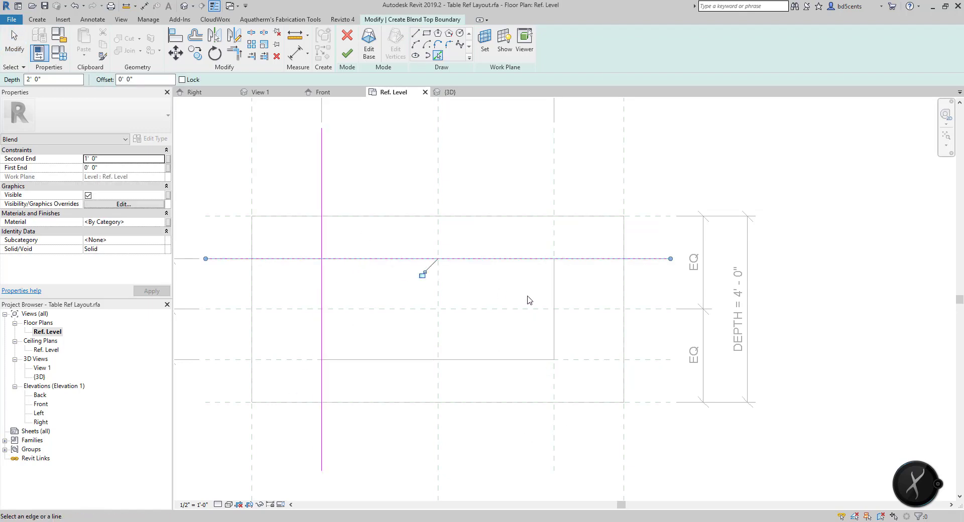
Pick the right and lower edges of the table base as lines for the blend's top boundary
click(554, 321)
click(540, 359)
key(Escape)
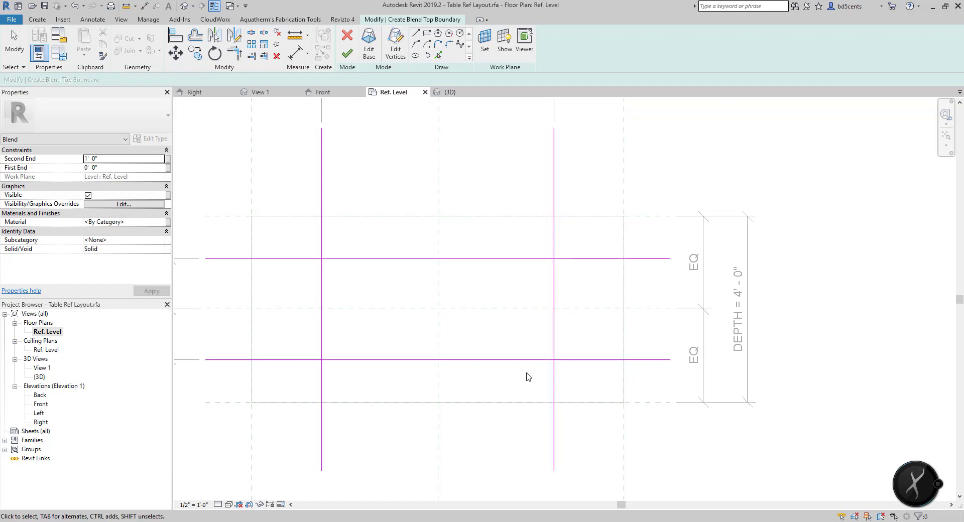
Trim the four top boundary lines at their corners into a closed rectangle matching the table base outline
key(t)
key(r)
click(322, 352)
click(352, 360)
click(516, 359)
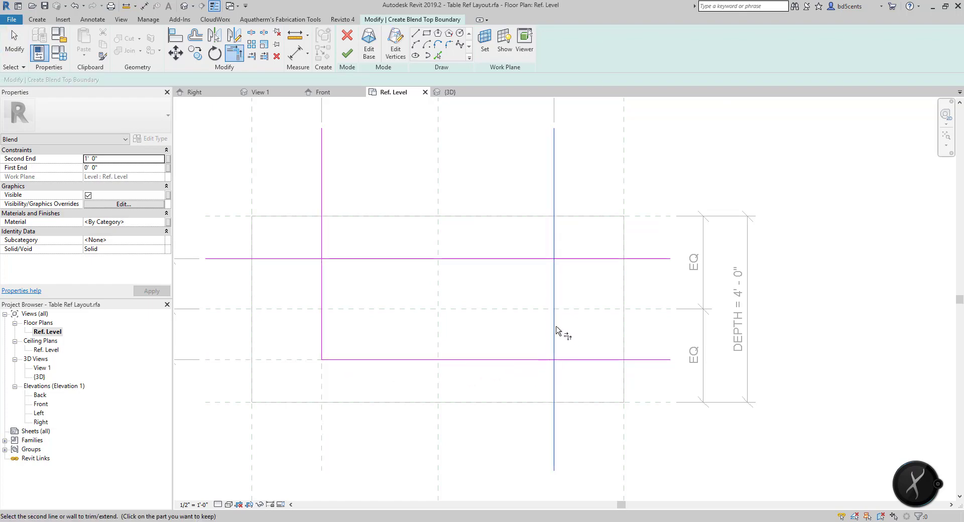
click(554, 308)
click(554, 309)
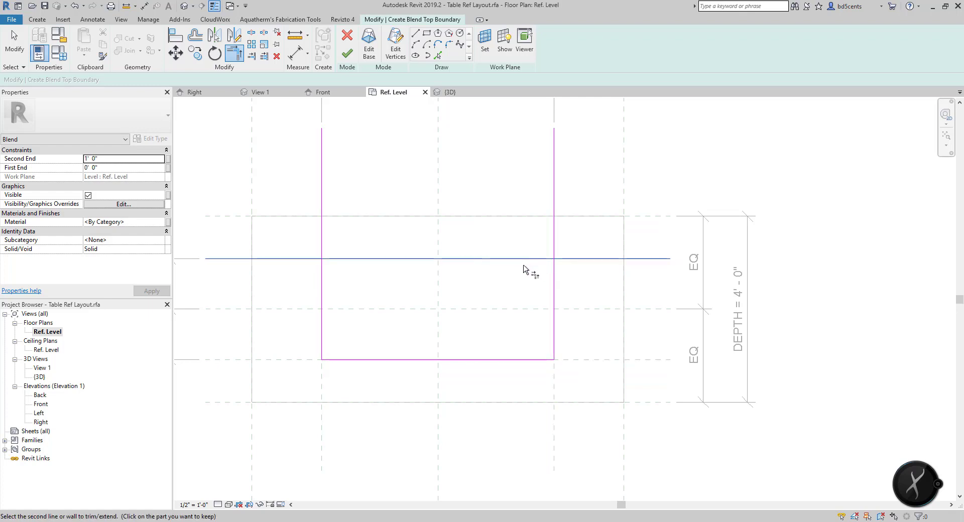
click(545, 260)
click(529, 260)
click(322, 287)
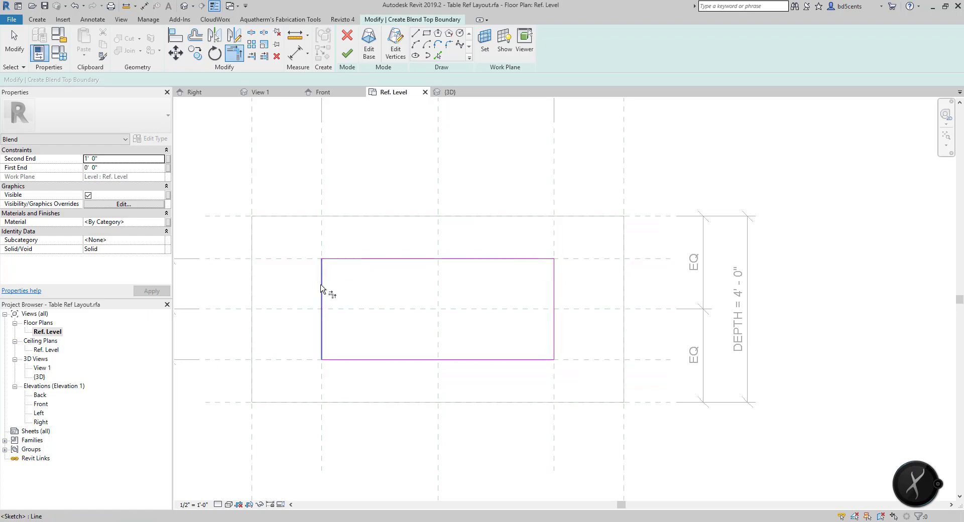
key(Escape)
Slant the left and right sides of the top boundary by moving their upper endpoints inward, making the left side about 2'-3" long
click(322, 264)
drag(322, 263, 349, 258)
click(545, 280)
click(554, 263)
drag(554, 259, 515, 259)
key(Escape)
click(352, 274)
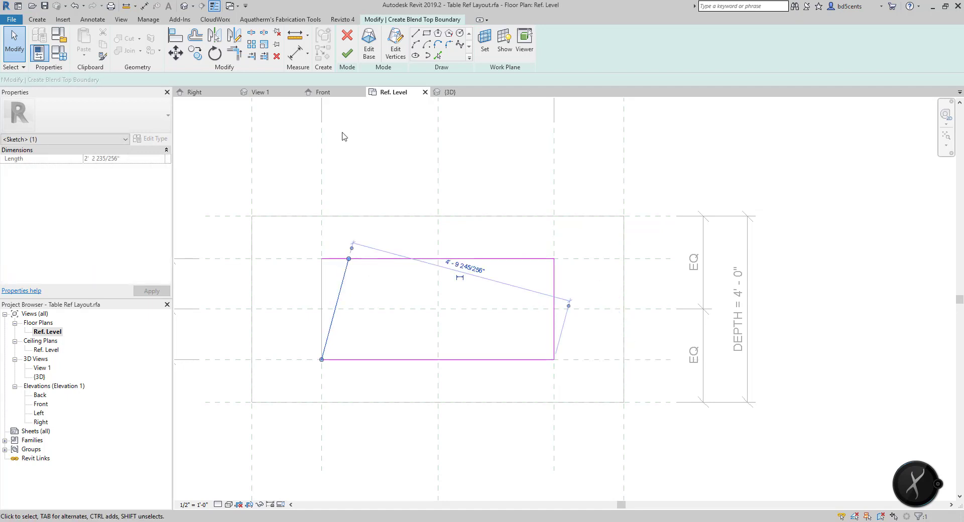
click(234, 36)
click(438, 260)
click(439, 219)
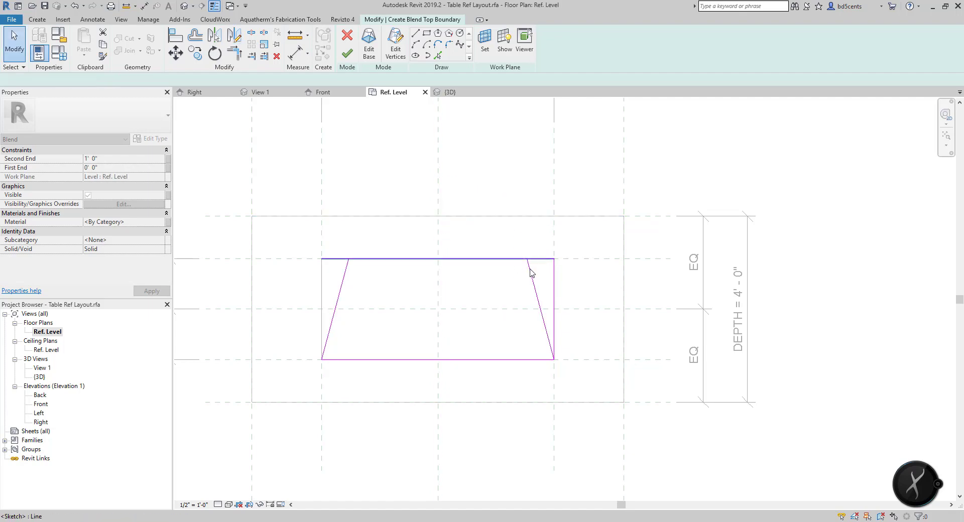
click(554, 280)
click(546, 286)
Trim the upper boundary line to both slanted sides and finish the blend
key(t)
key(r)
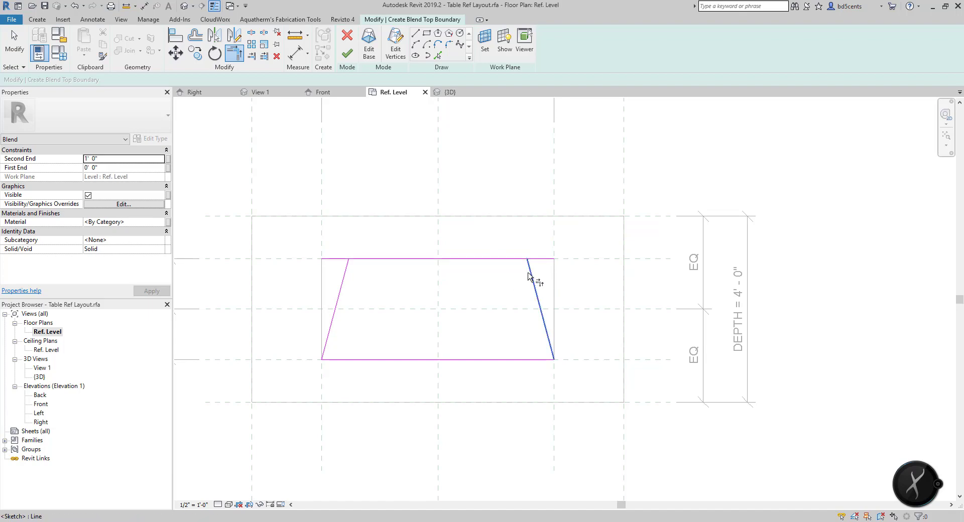
click(519, 260)
click(531, 270)
click(367, 259)
click(345, 274)
click(347, 53)
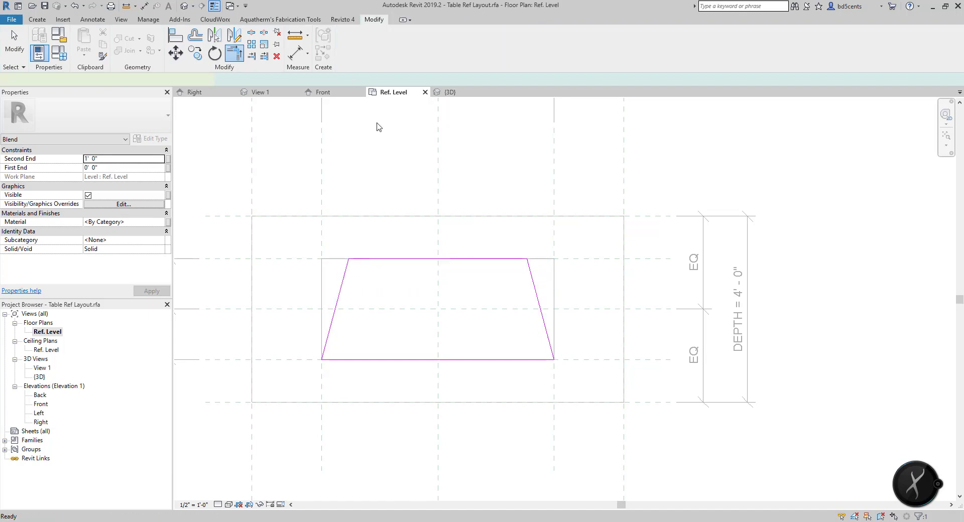
Open the default 3D view and examine the blended table base from several angles
click(121, 20)
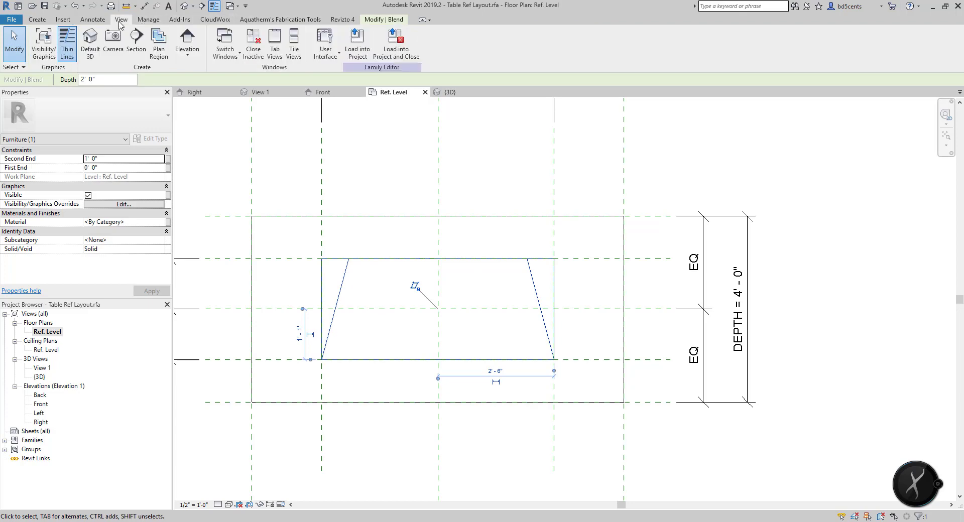
click(90, 40)
mouse_move(556, 305)
shift+middle_down()
mouse_move(738, 260)
mouse_move(390, 235)
mouse_move(286, 276)
mouse_move(587, 352)
mouse_move(338, 394)
mouse_move(432, 482)
mouse_move(653, 316)
mouse_move(759, 272)
mouse_move(499, 258)
mouse_move(497, 301)
shift+middle_up()
scroll(466, 217, down, 5)
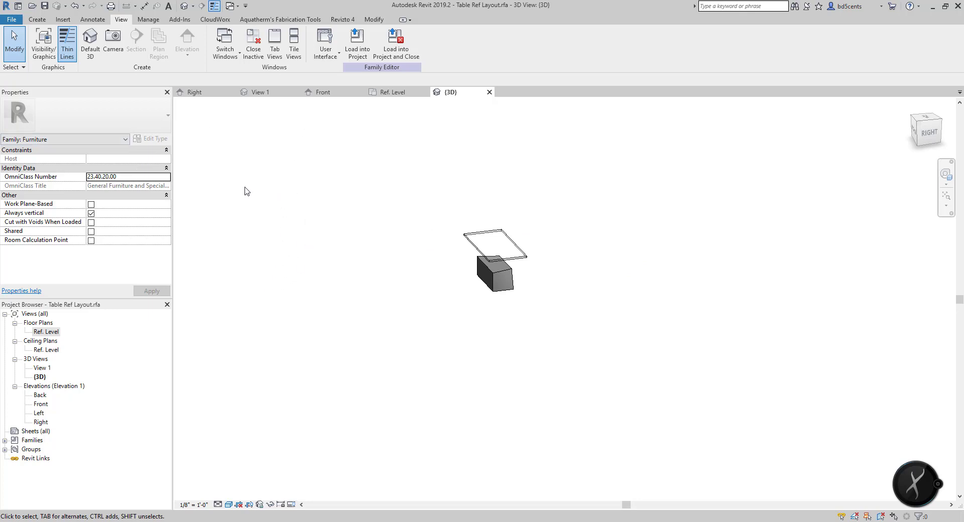
scroll(521, 278, up, 3)
shift+middle_drag(521, 278, 346, 231)
Set the BASE HEIGHT family parameter to 6" and apply it
click(37, 19)
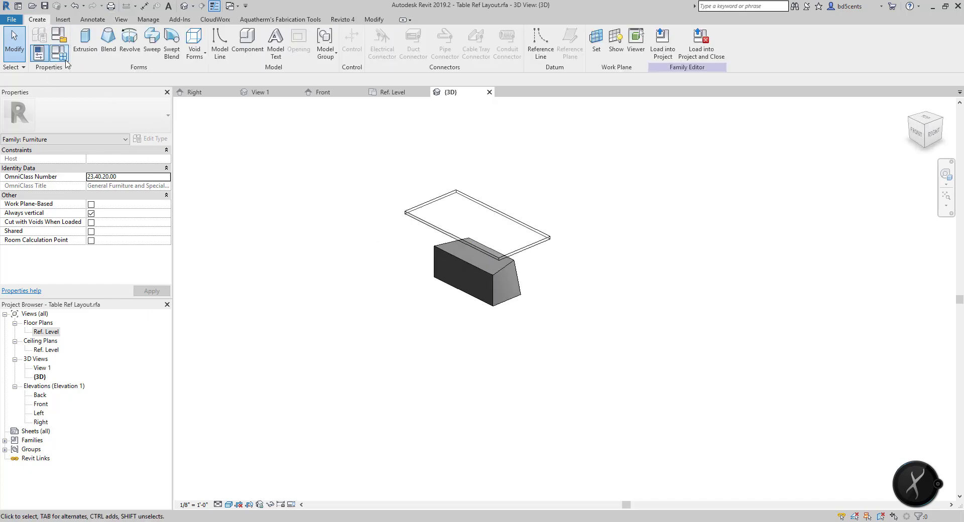
click(59, 51)
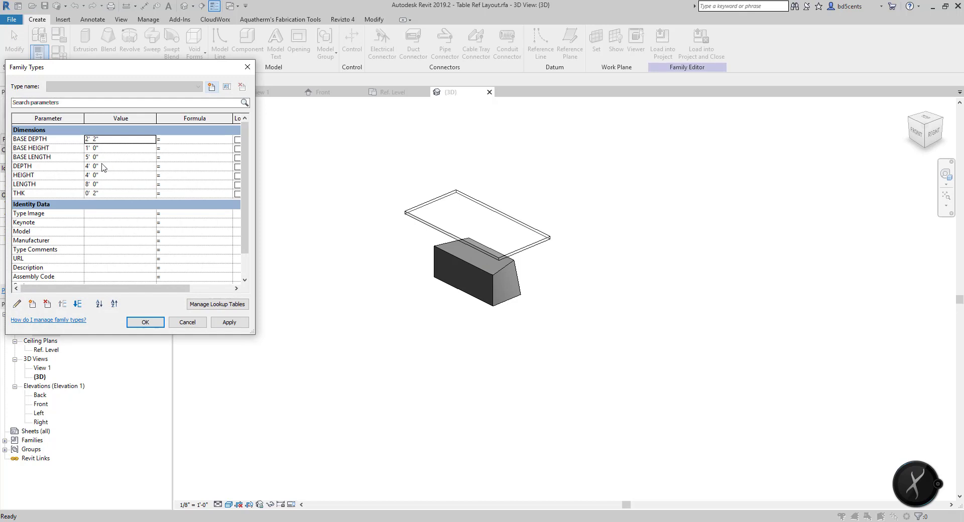
scroll(81, 168, down, 1)
scroll(86, 181, up, 1)
click(110, 148)
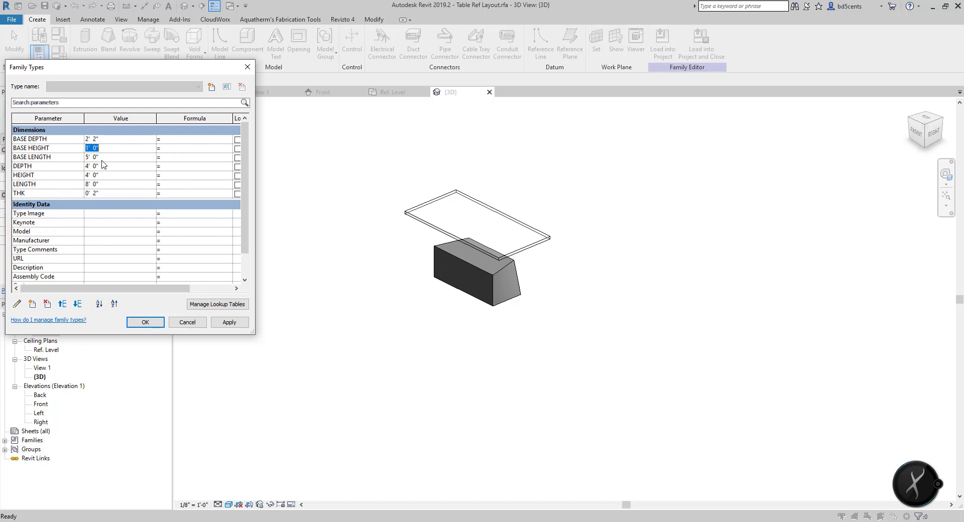
text(6")
click(229, 322)
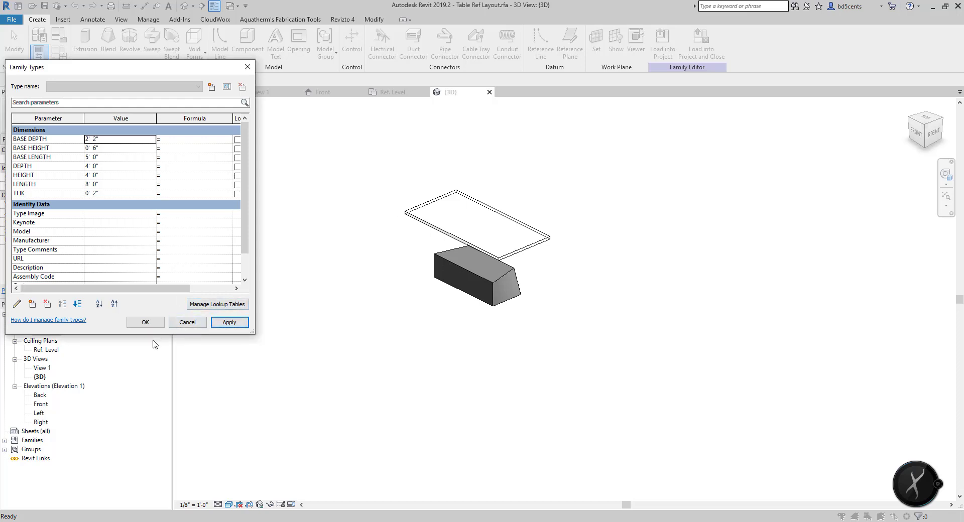
Test the BASE HEIGHT parameter again by applying 1' 0" and returning it to 0' 6"
click(116, 150)
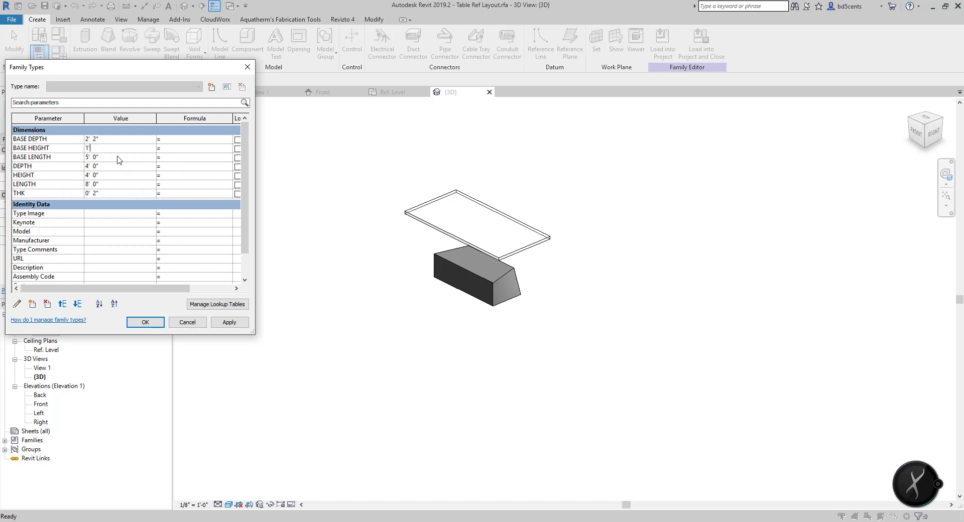
click(229, 323)
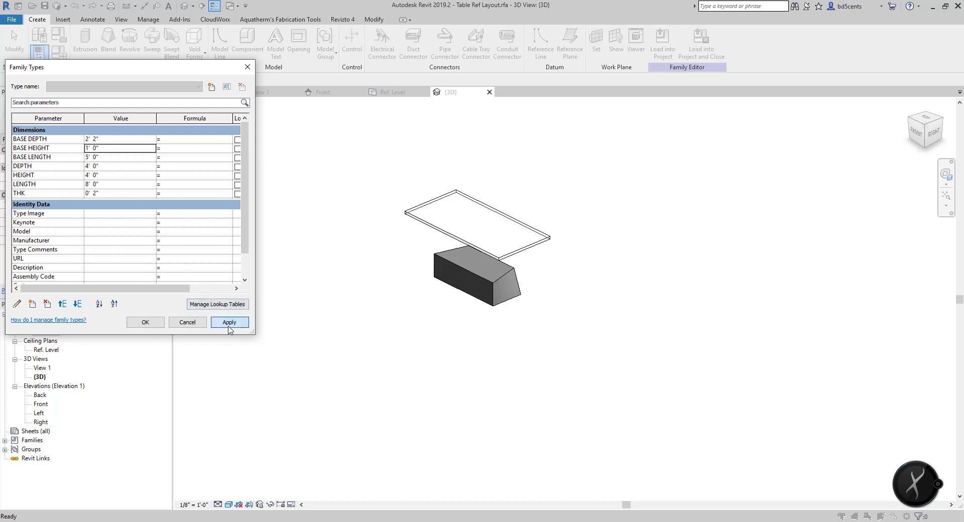
click(129, 151)
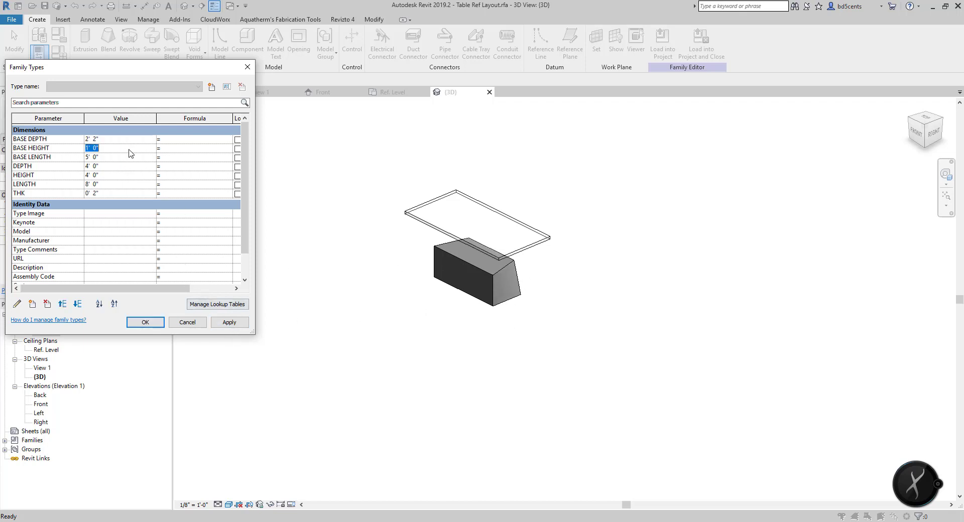
click(225, 324)
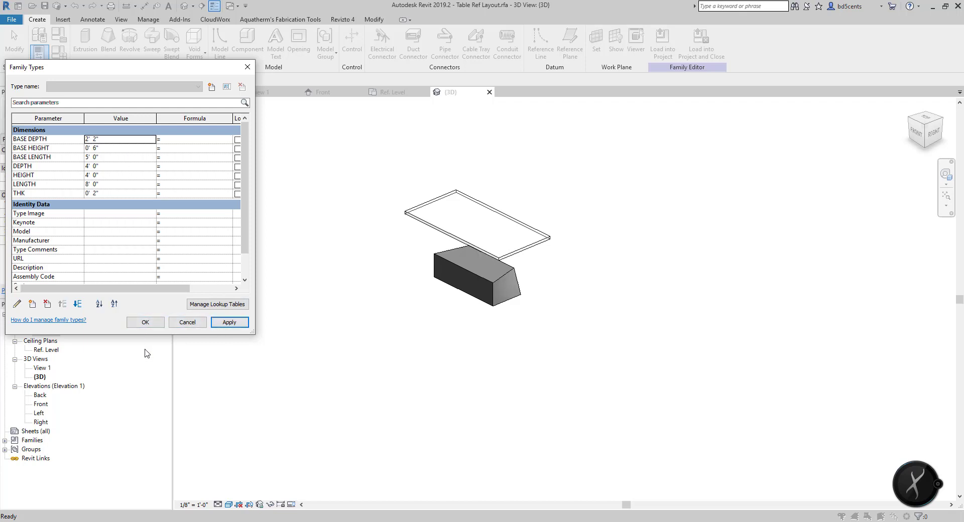
Set BASE LENGTH to 3' 0" and BASE DEPTH to 2' 0", applying and accepting the family parameters
click(111, 160)
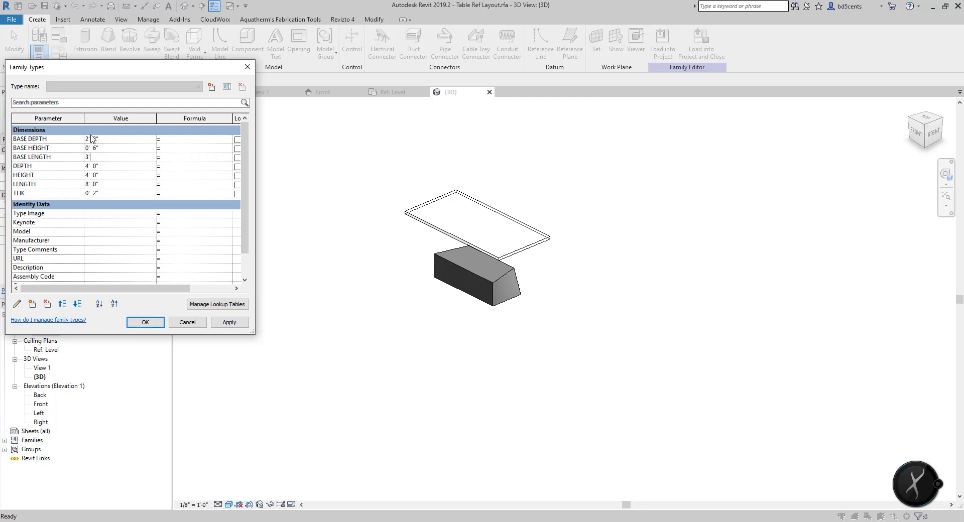
click(107, 139)
click(220, 324)
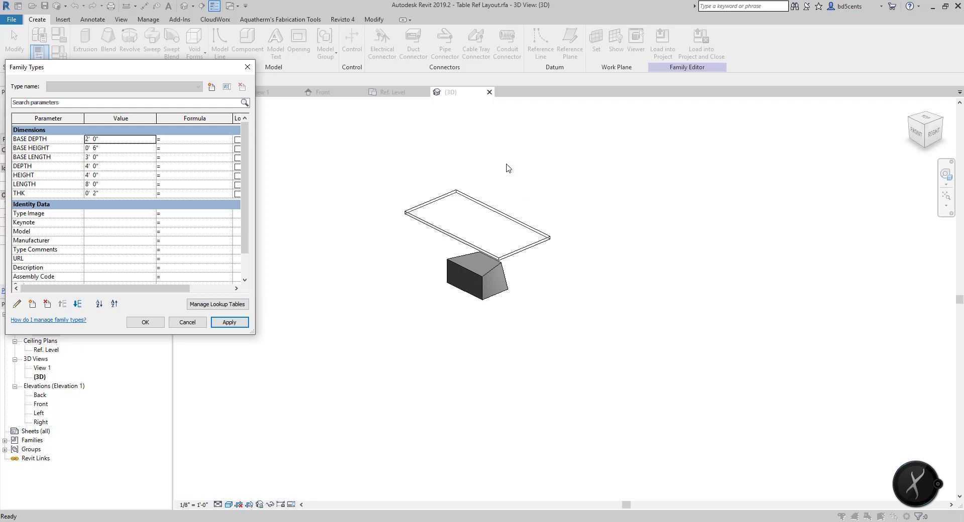
click(145, 323)
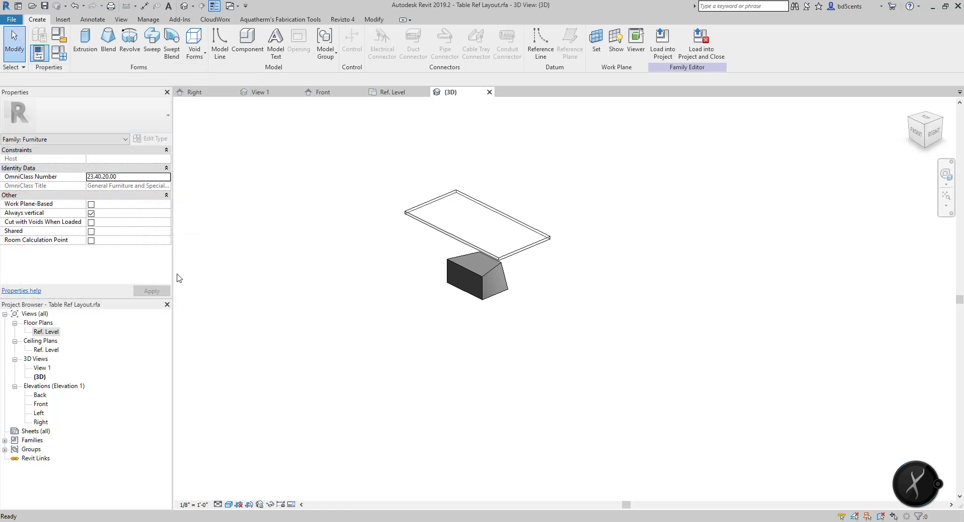
In the Front elevation, try to enter COPPER as the table base blend's material, and open the material browser for it
double_click(41, 404)
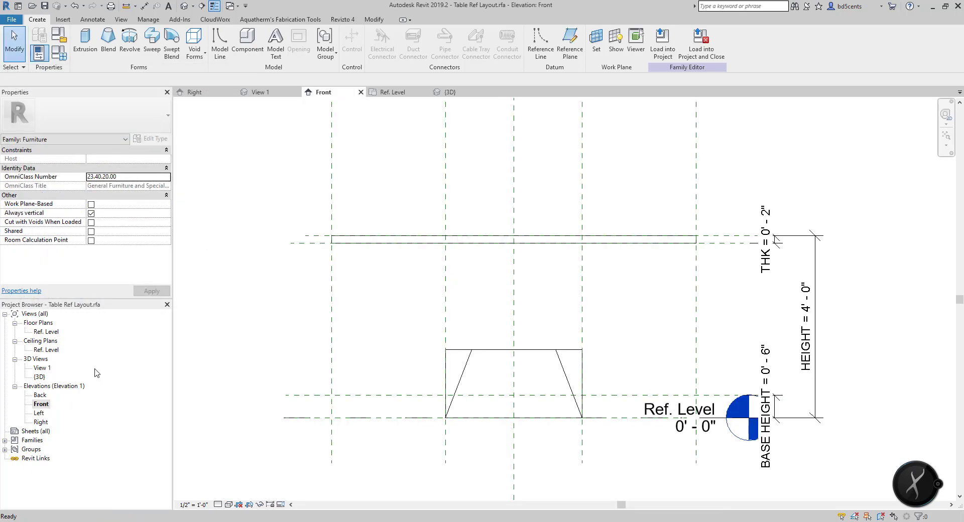
click(469, 360)
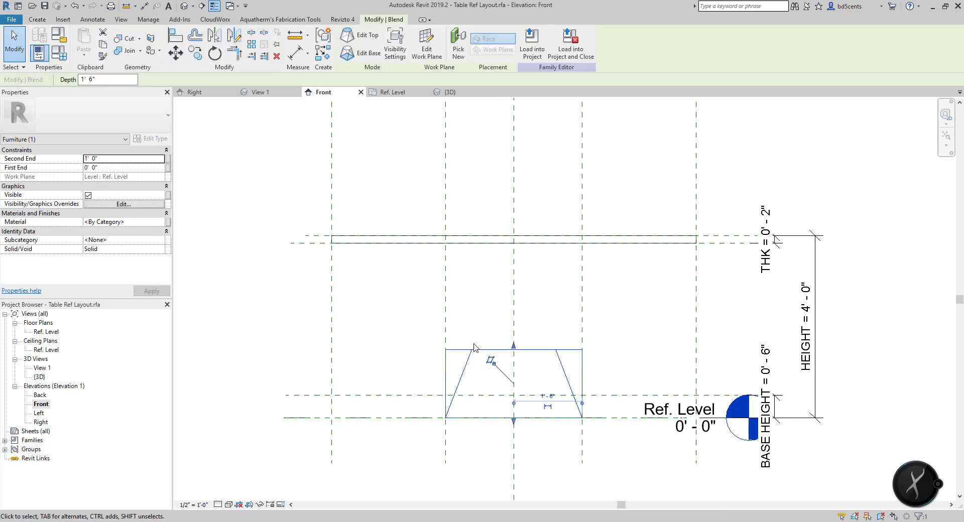
click(135, 222)
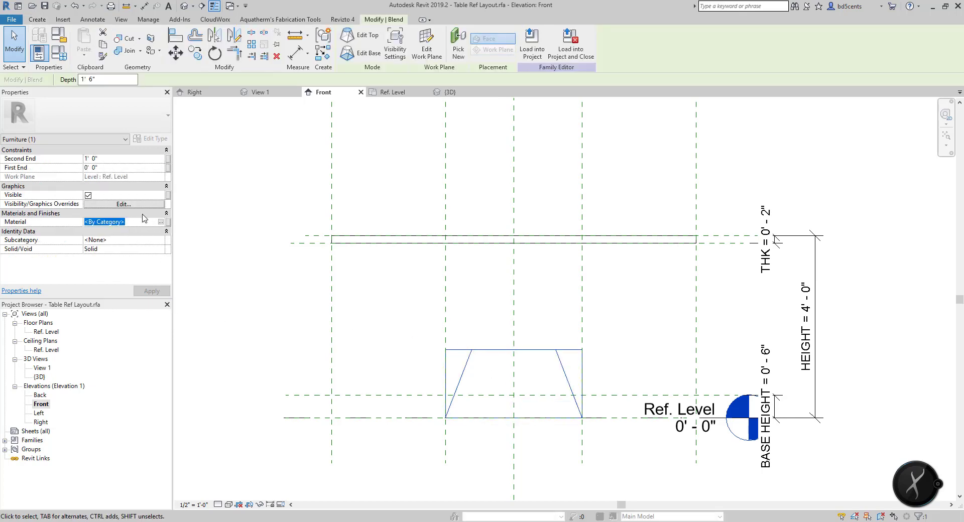
text(cop)
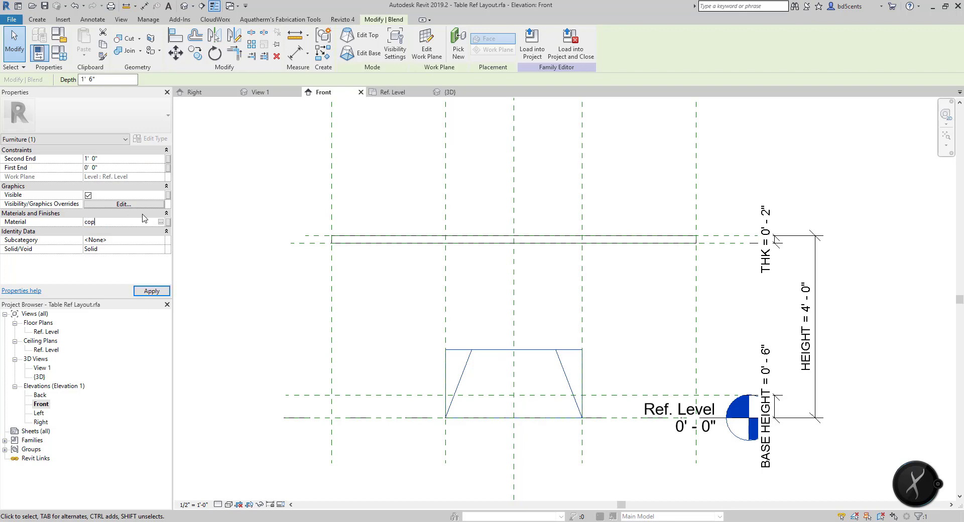
text(PER)
key(Return)
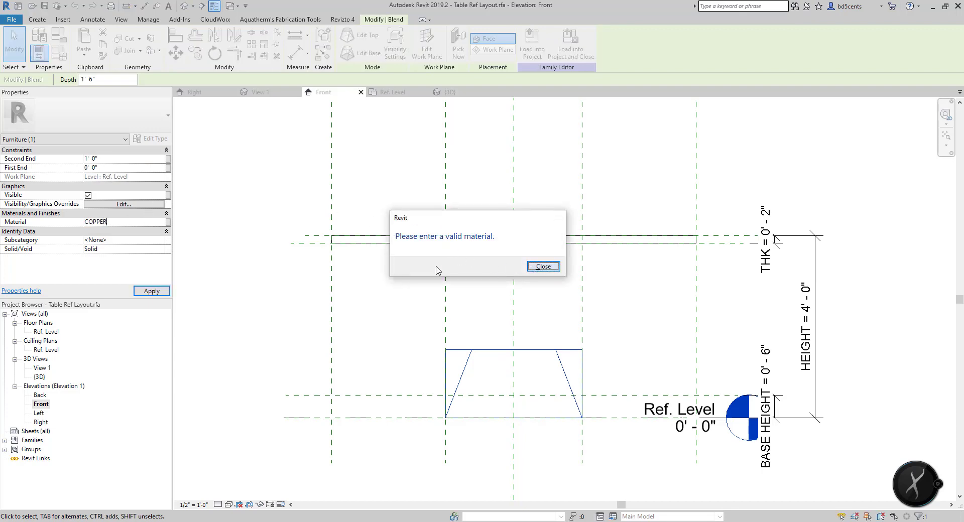
click(544, 267)
click(161, 222)
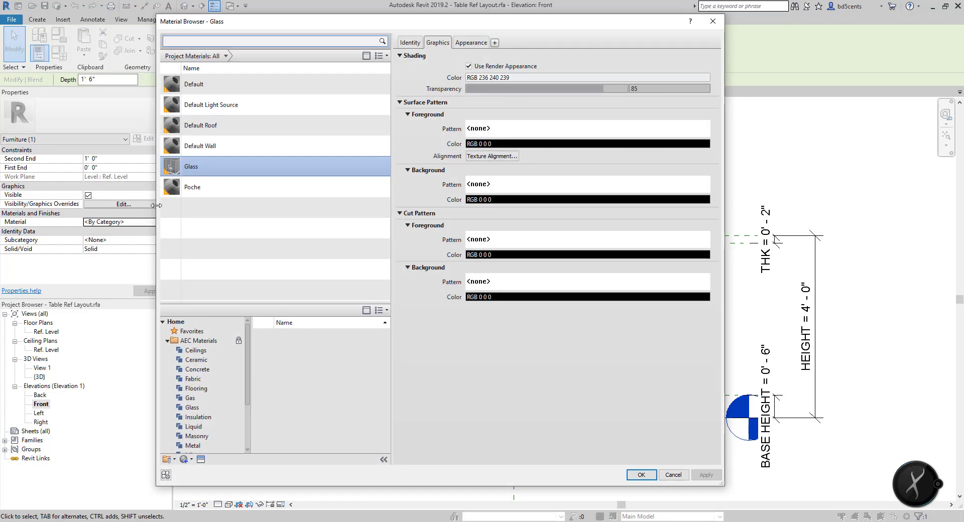
Duplicate the Default material and name the copy COPPER
click(236, 84)
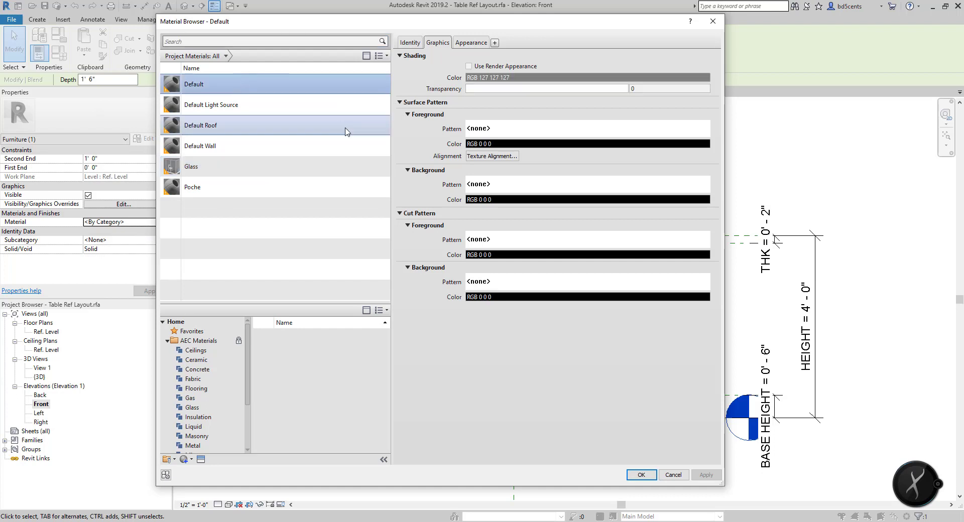
right_click(261, 85)
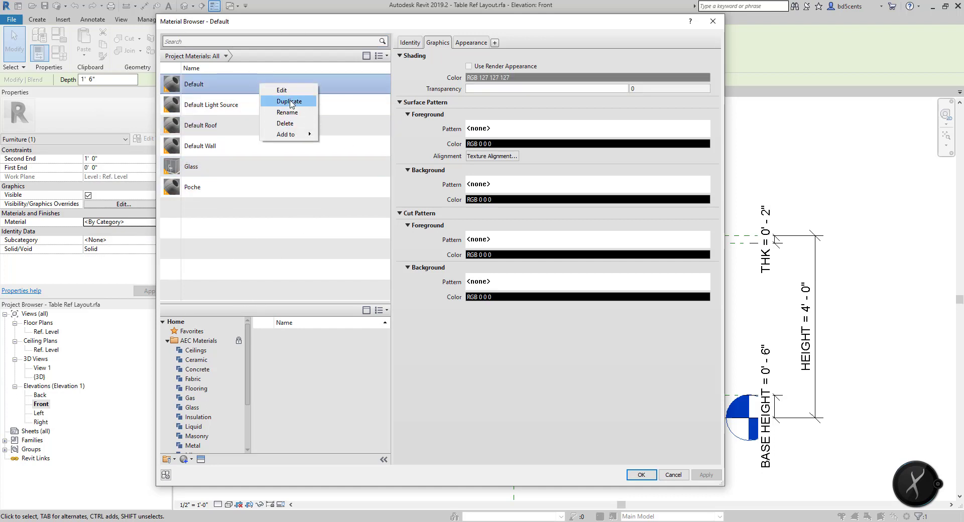
click(290, 102)
text(x)
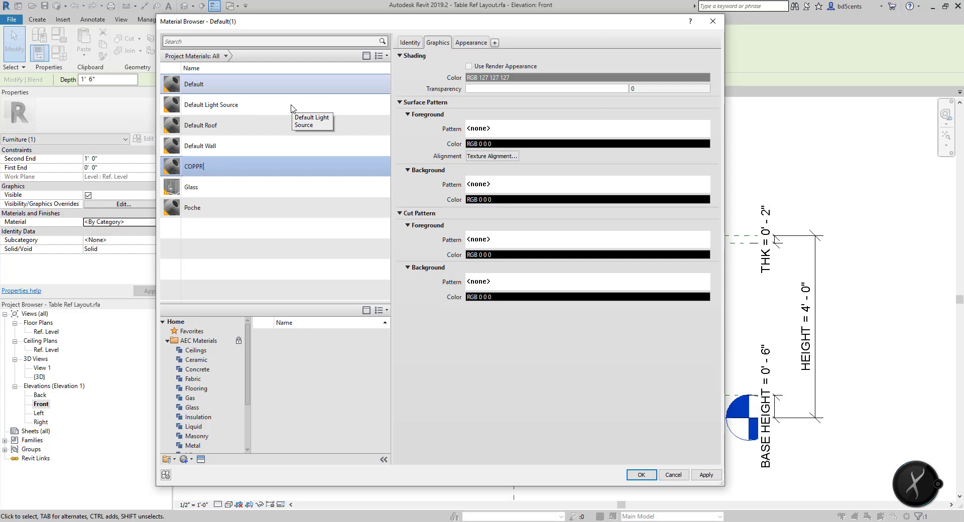
text(OPPER)
key(Return)
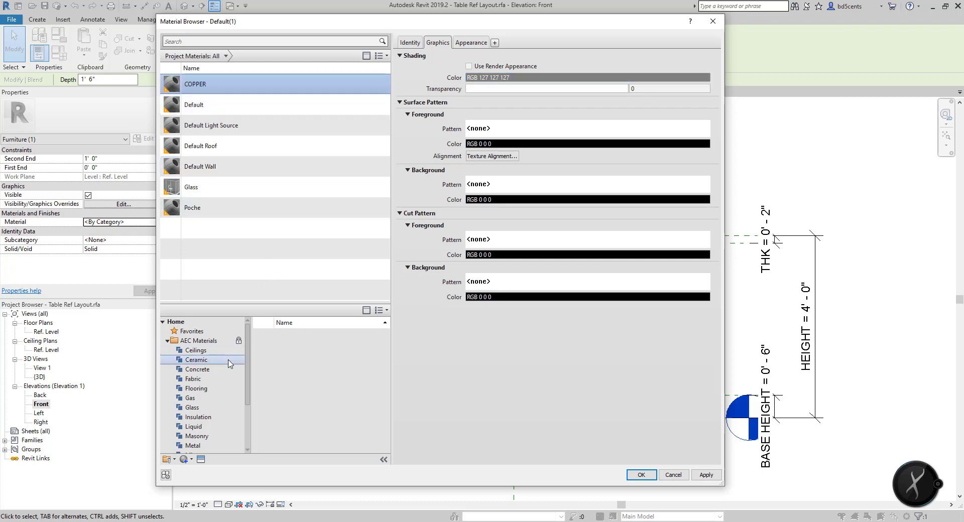
Add Copper from the Metal category of the AEC Materials library to the project materials
scroll(208, 427, down, 1)
click(204, 420)
click(301, 320)
scroll(295, 350, down, 2)
click(297, 323)
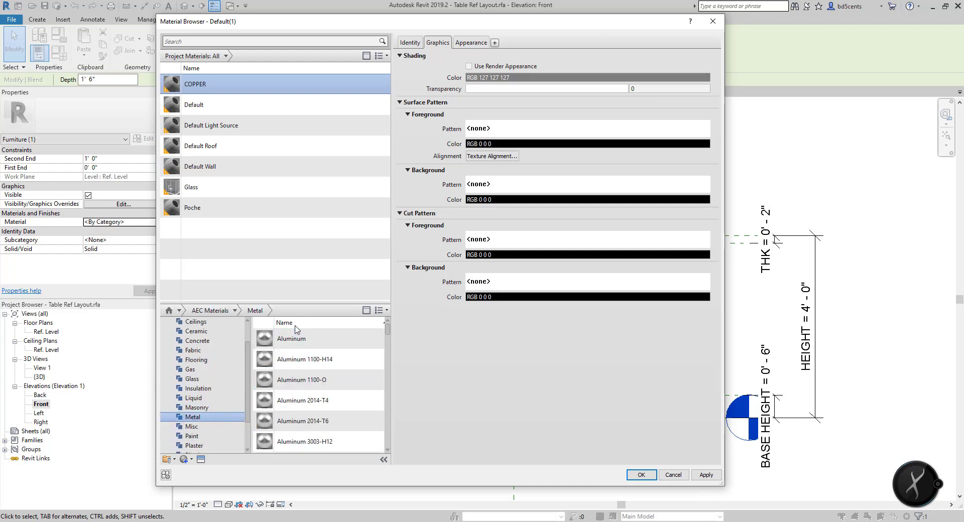
scroll(304, 382, down, 3)
click(306, 372)
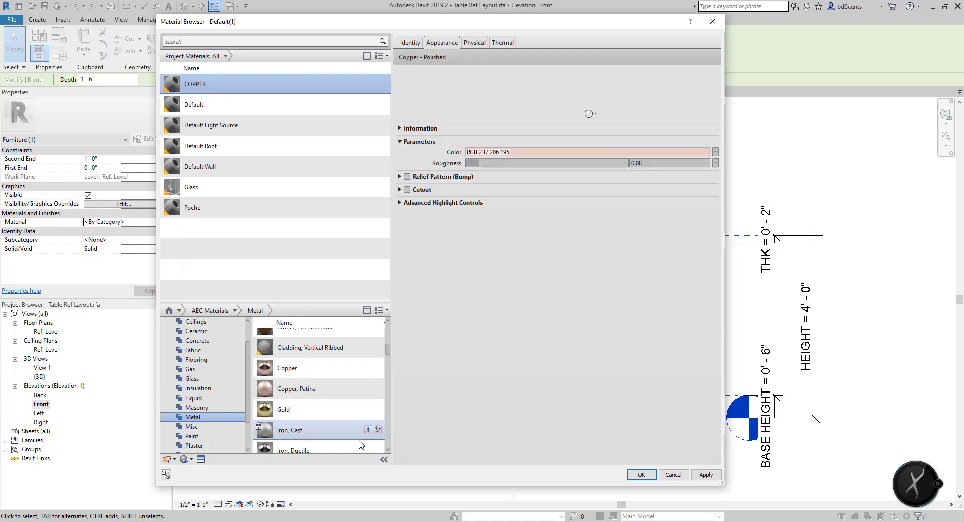
drag(304, 361, 198, 95)
click(499, 279)
Delete the duplicated COPPER material so that only the library copper, Copper(1), remains
click(209, 105)
right_click(210, 106)
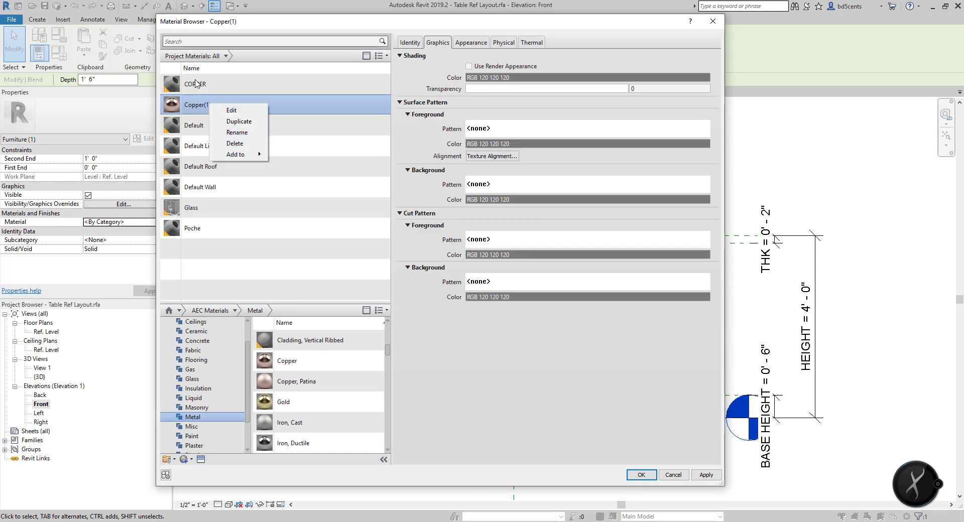
click(236, 145)
right_click(194, 80)
key(Escape)
Rename the Copper(1) material to Copper and assign it to the table base blend
right_click(204, 87)
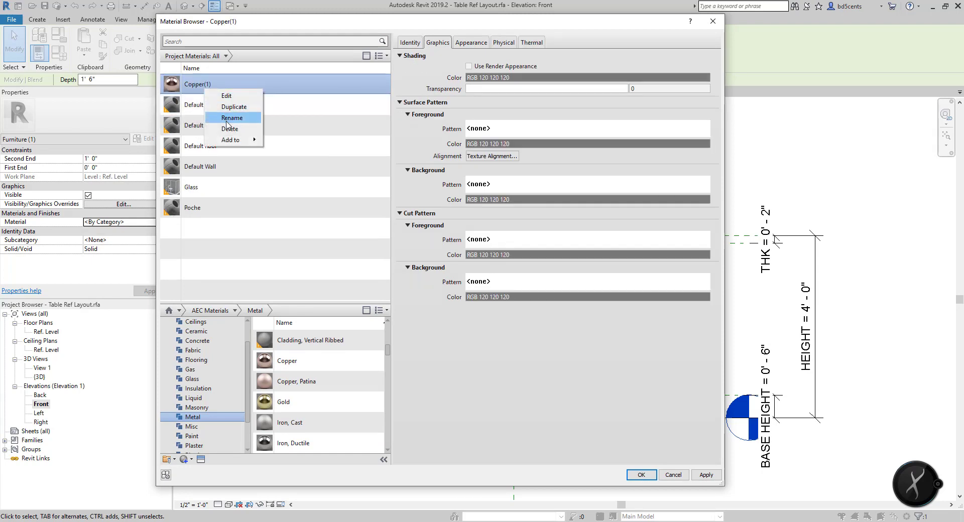
click(221, 114)
click(216, 85)
key(BackSpace)
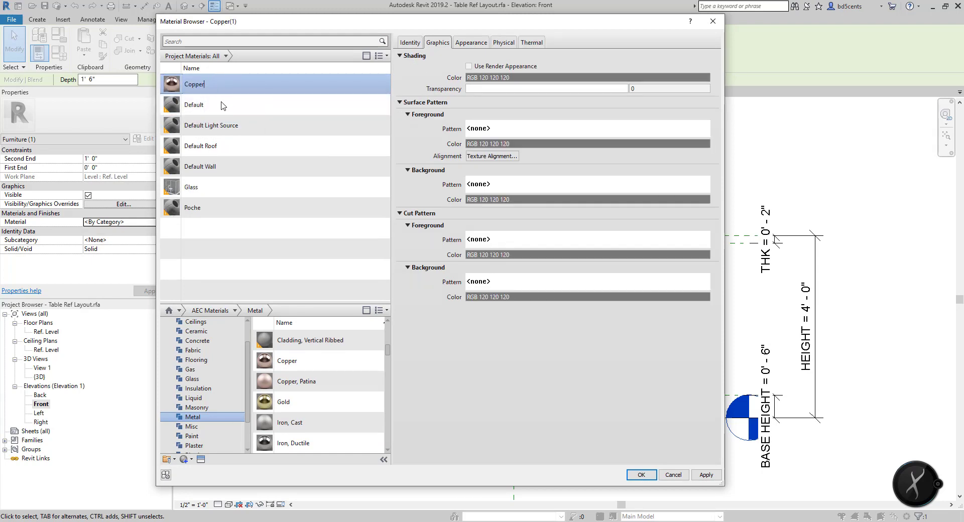
key(Return)
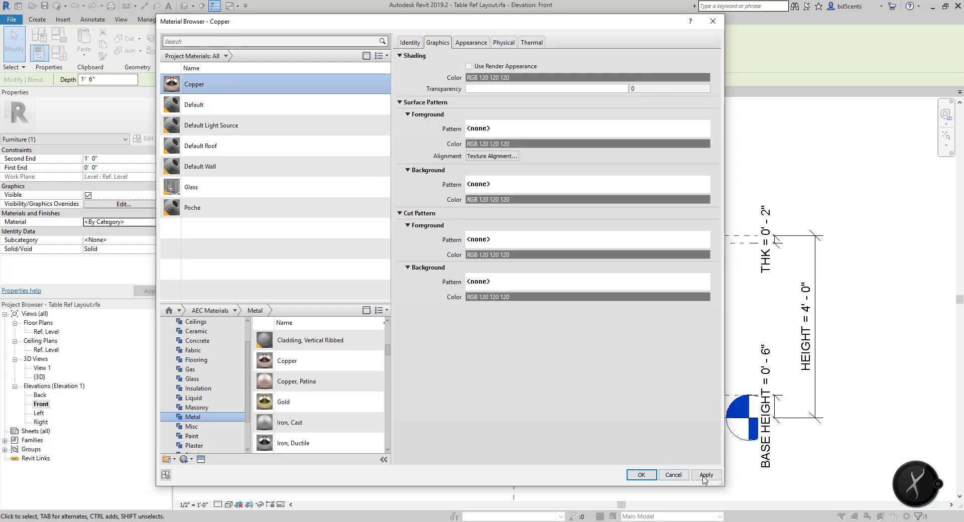
click(641, 475)
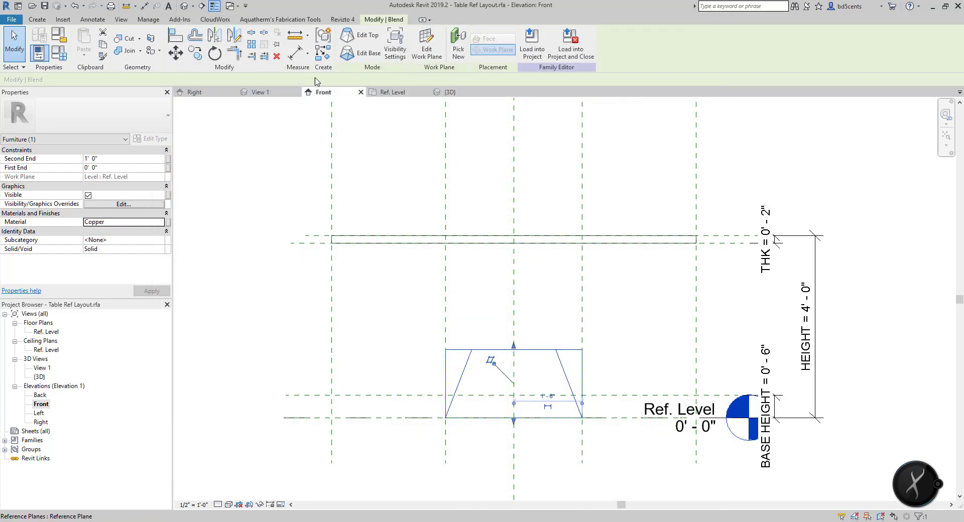
Show the model in the default 3D view and make the Copper material's shading use its render appearance
click(121, 19)
click(90, 43)
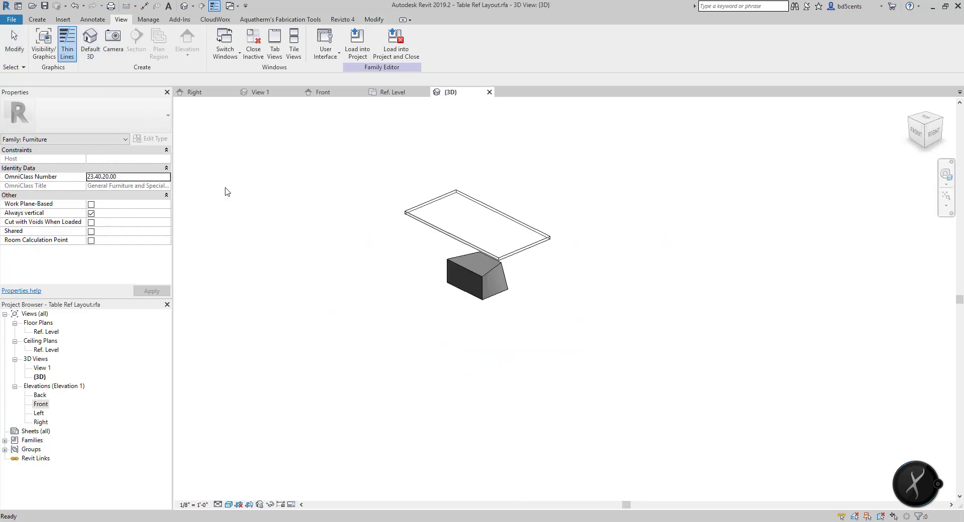
scroll(423, 276, up, 2)
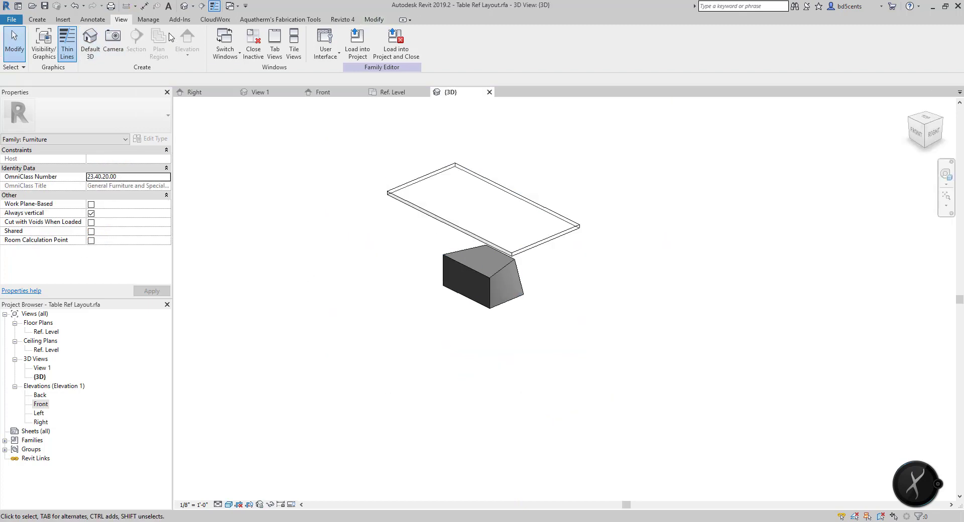
click(148, 19)
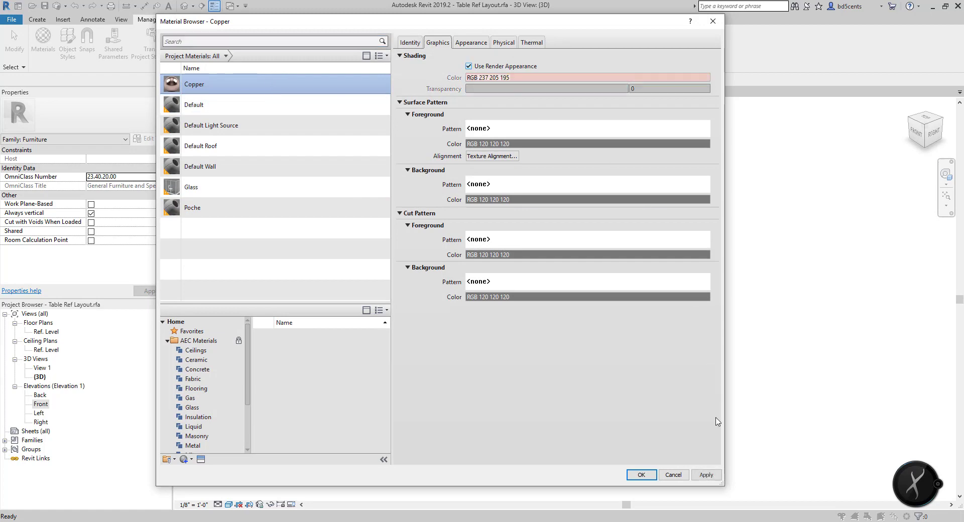
click(641, 475)
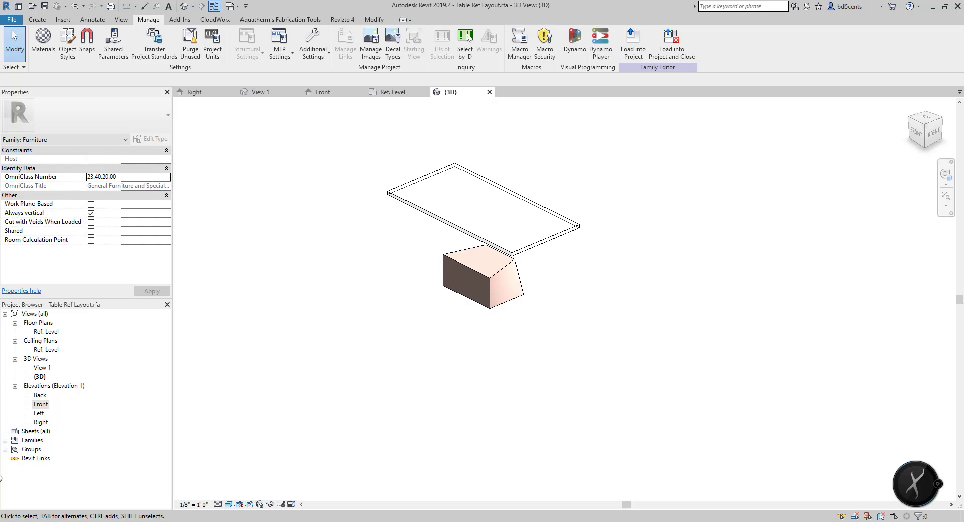
In the Front elevation, set the work plane to Reference Plane : Center Front/Back and start a Revolve sketch
double_click(42, 405)
click(37, 20)
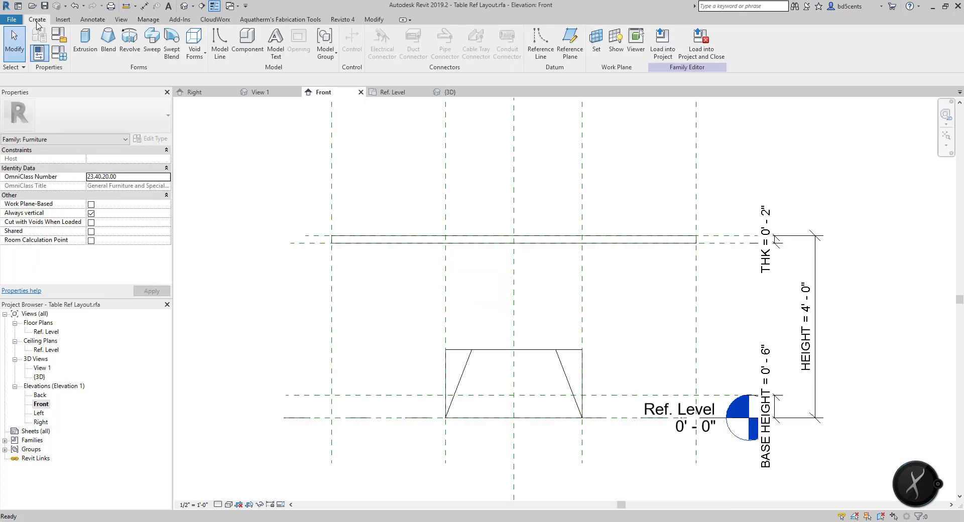
click(597, 40)
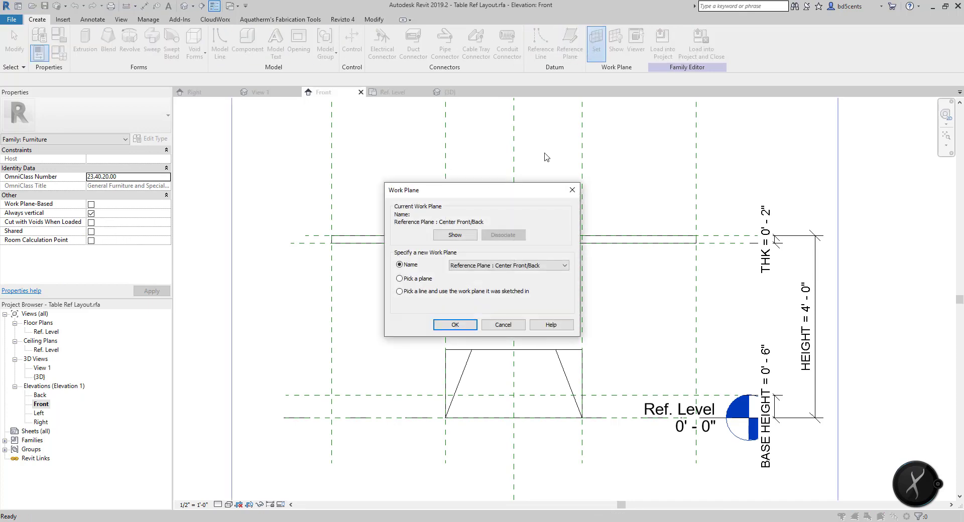
click(456, 325)
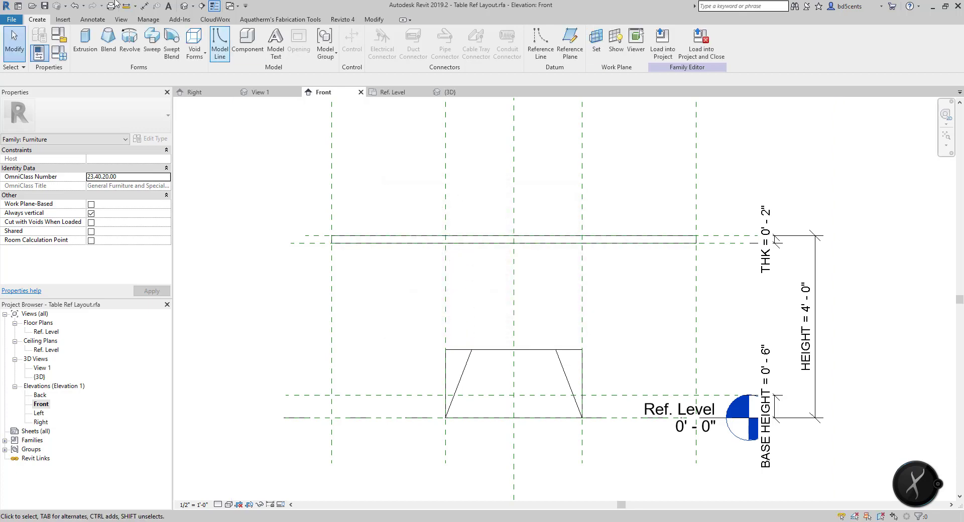
click(130, 40)
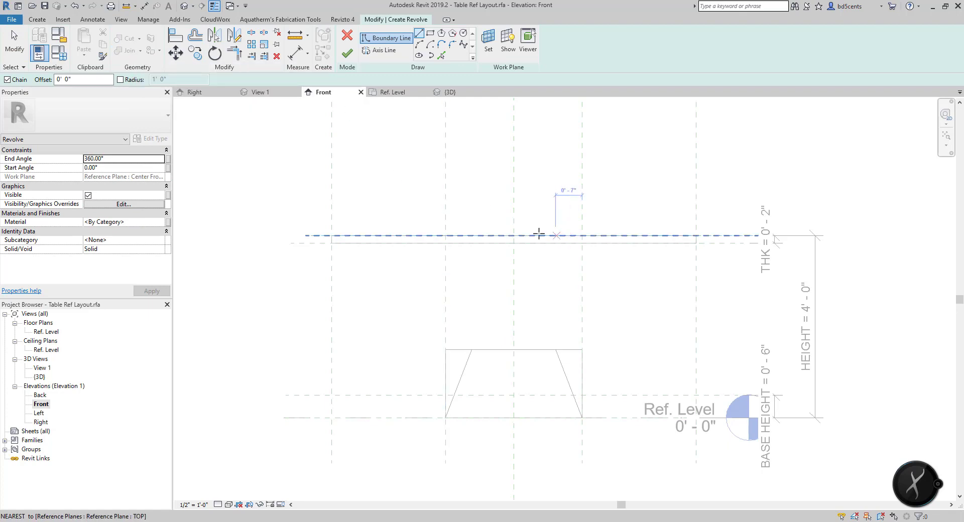
click(514, 212)
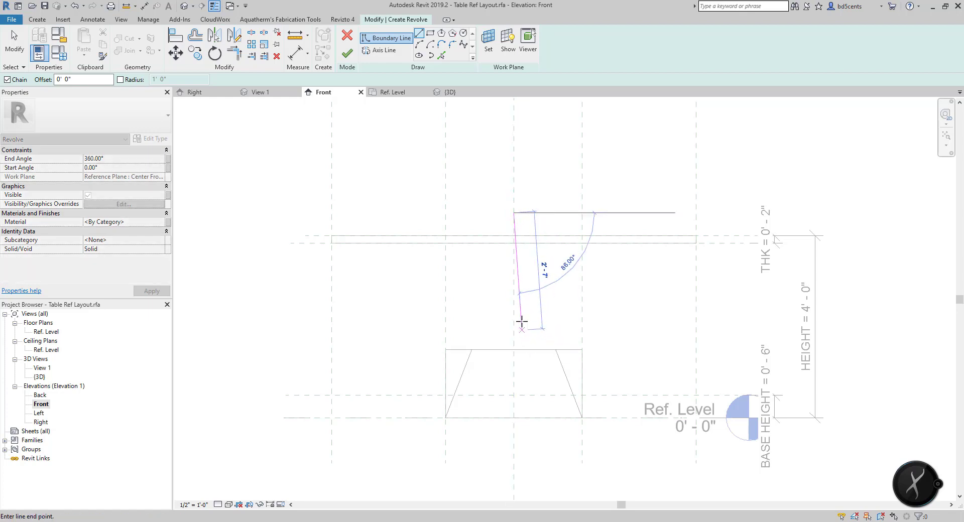
key(Escape)
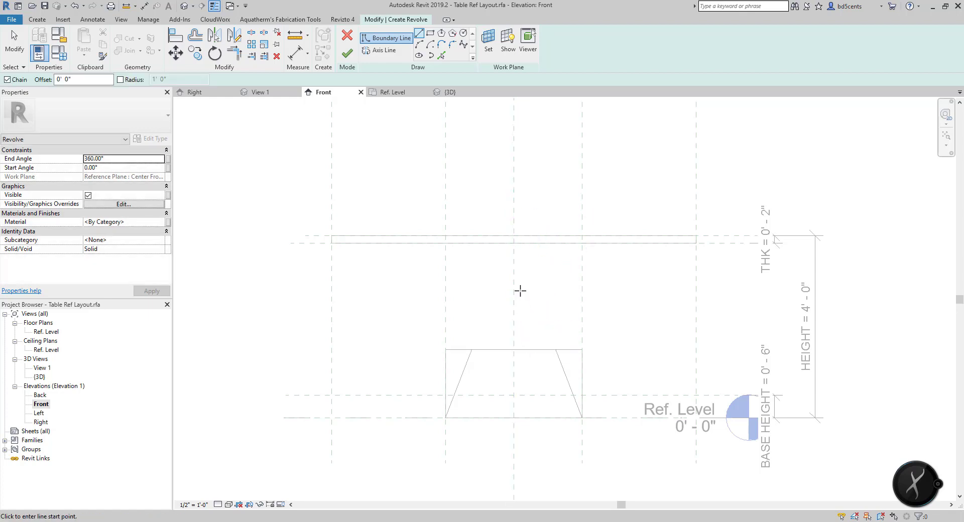
click(514, 236)
key(Escape)
click(514, 243)
click(514, 350)
key(Escape)
key(Escape)
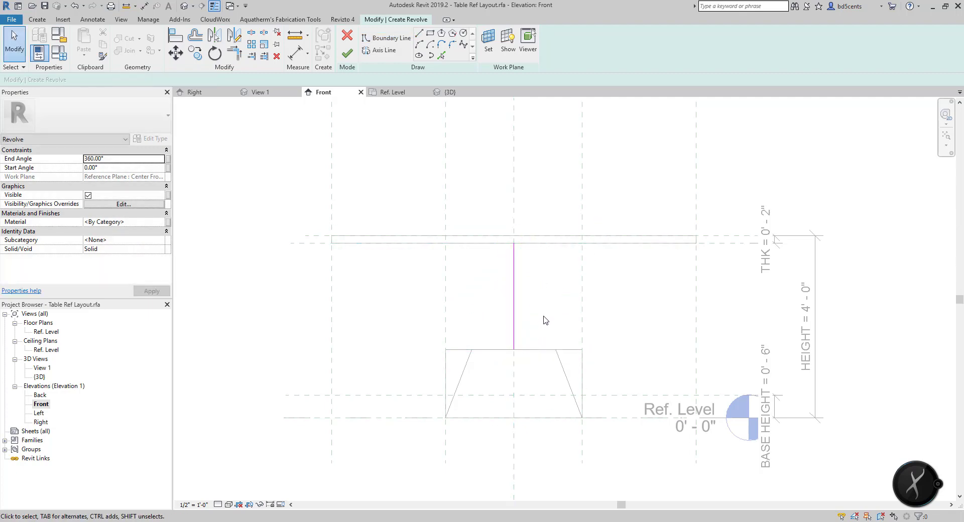
scroll(605, 315, up, 2)
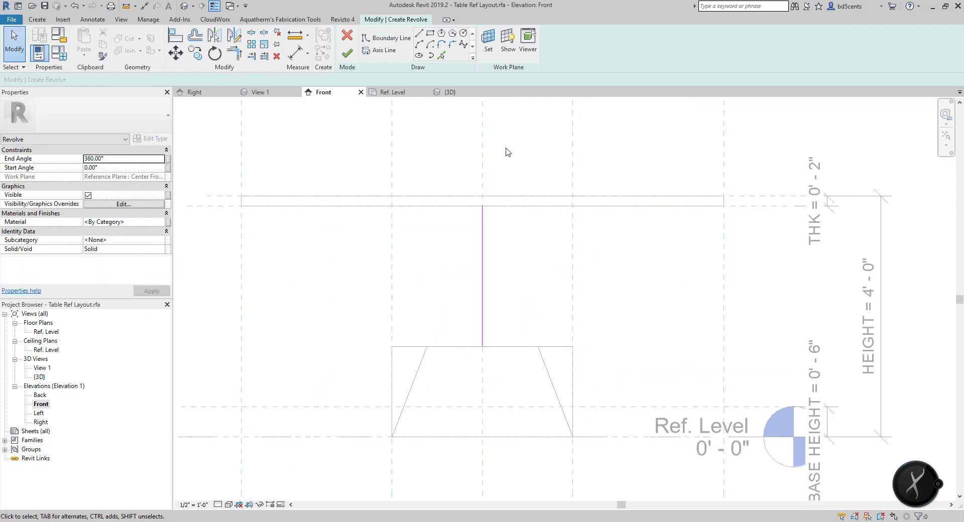
click(384, 50)
click(479, 159)
key(Escape)
click(483, 176)
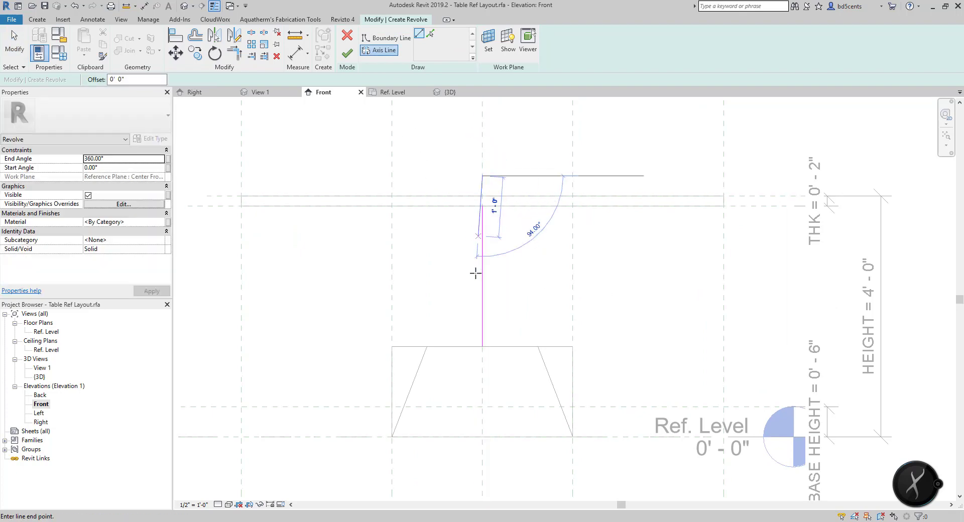
click(482, 347)
key(Escape)
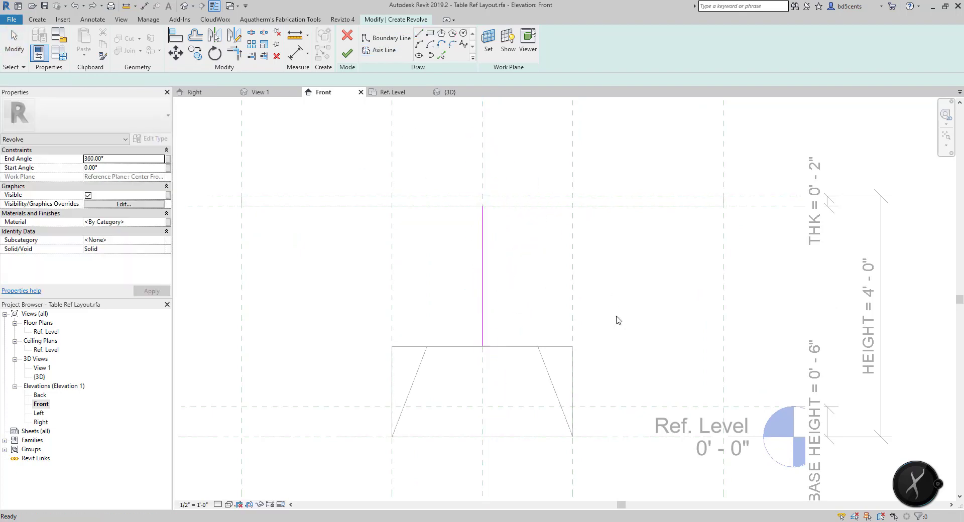
scroll(472, 242, up, 2)
click(488, 245)
key(Delete)
Draw the revolve's axis line along the vertical center plane from the tabletop's underside to the base's top
click(384, 50)
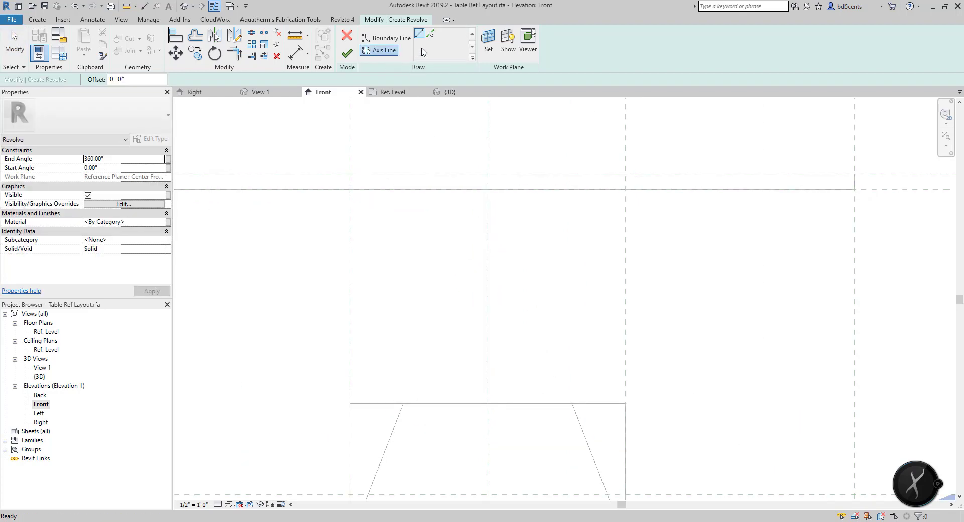
click(487, 190)
click(486, 399)
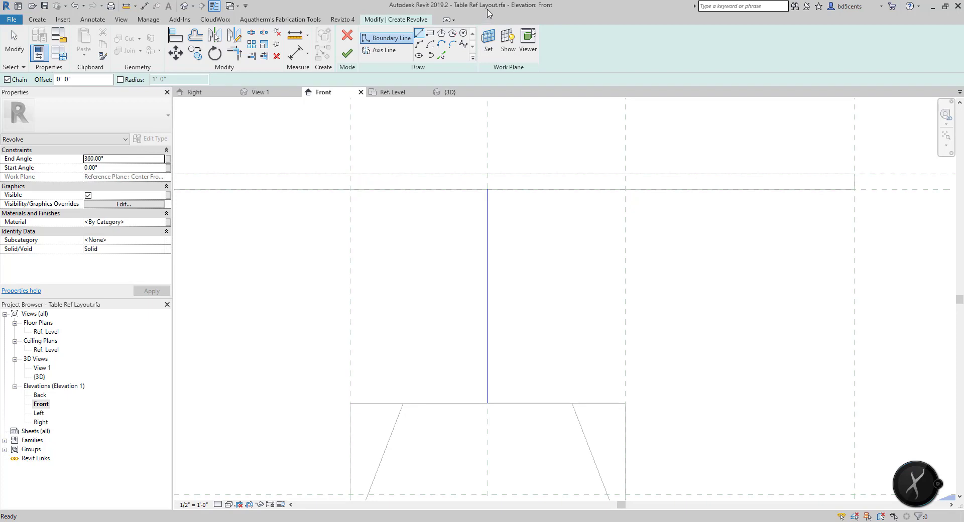
Sketch the post profile's top edge about 1 3/4" wide from the axis, and a short side edge about 3" down
click(490, 190)
click(475, 190)
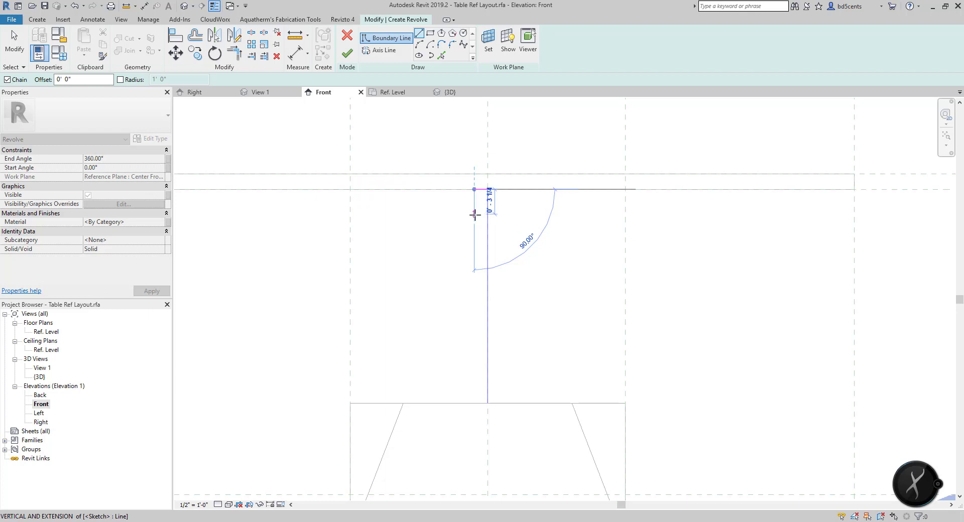
click(474, 212)
Continue the profile boundary with a curved spline that bulges, narrows and flares outward just above the base
click(463, 45)
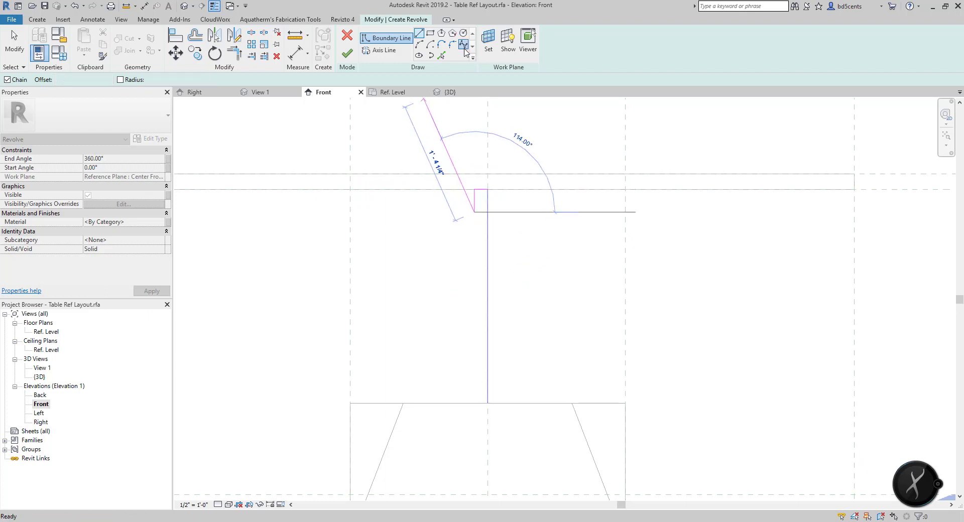
click(462, 245)
click(478, 344)
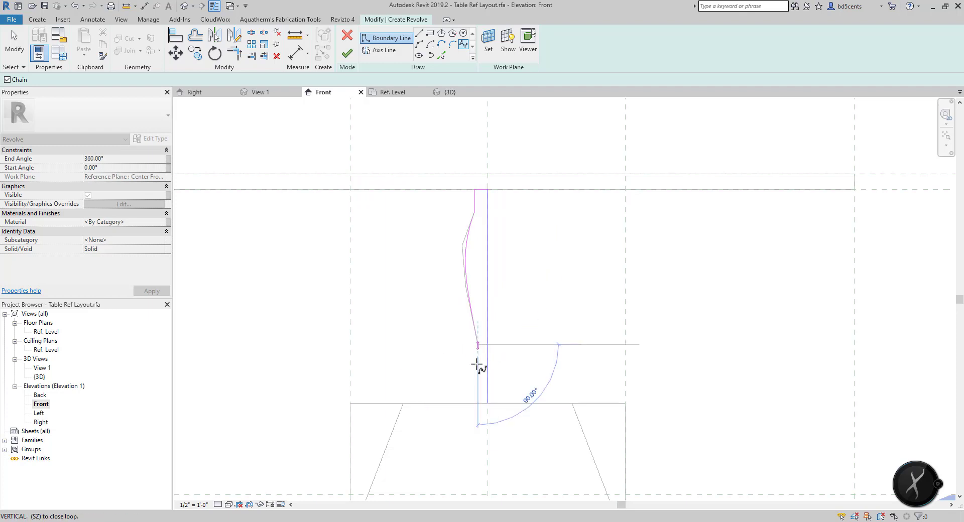
click(441, 392)
Close the profile with straight boundary lines down to the base's top, across to the axis, and up to the tabletop's underside
click(419, 33)
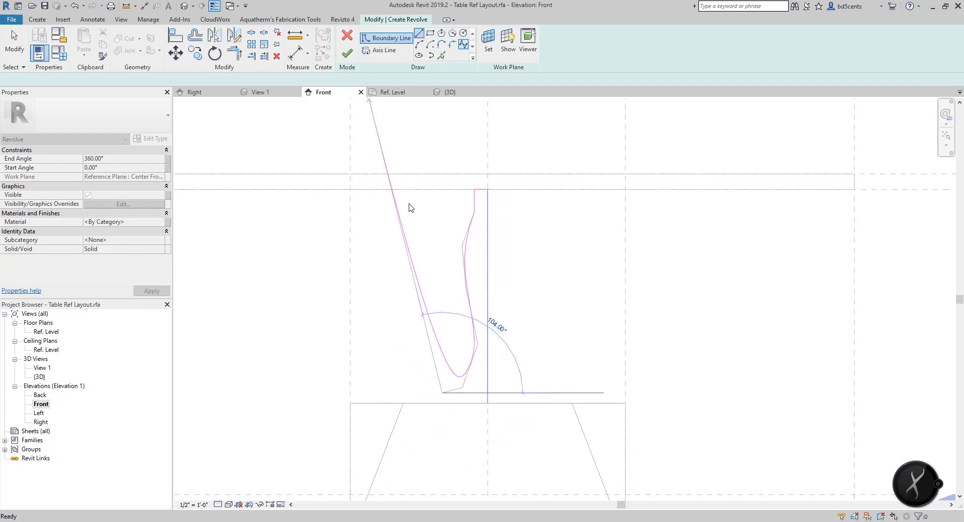
click(442, 403)
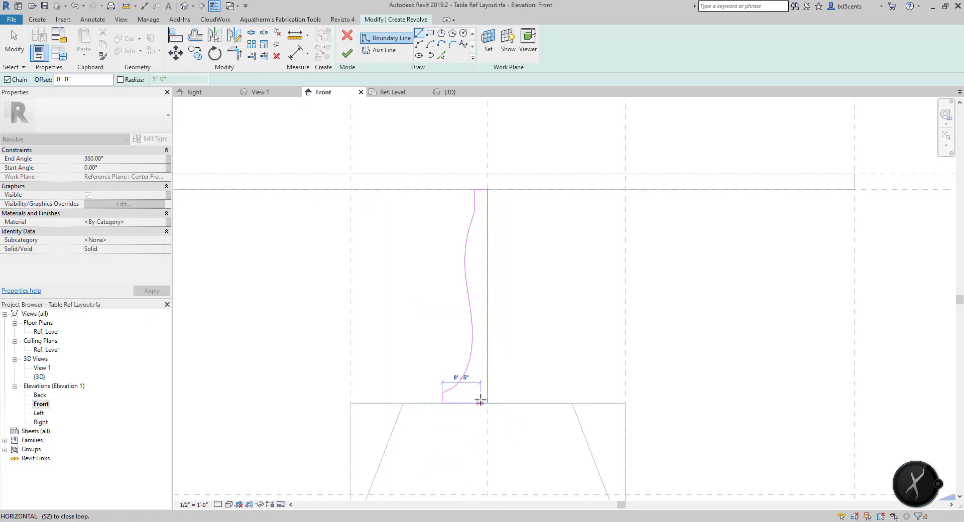
click(488, 402)
click(488, 190)
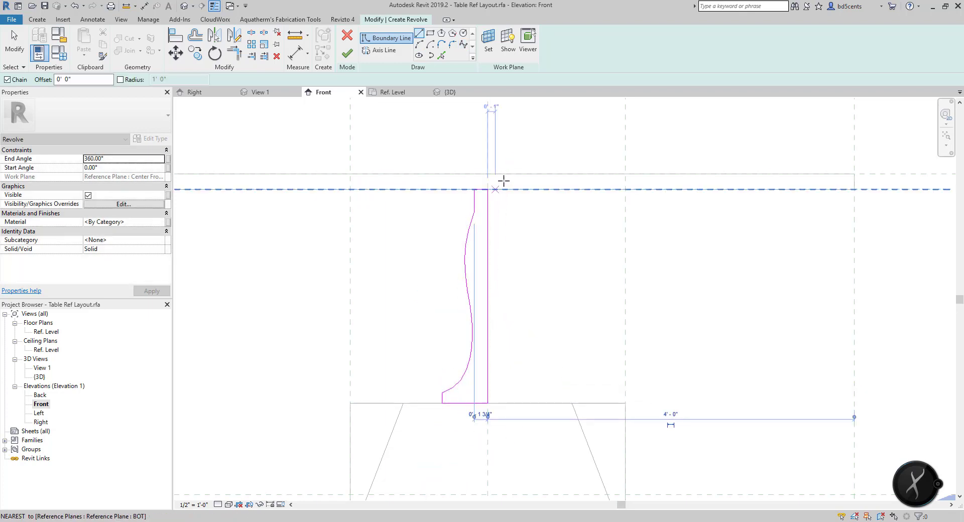
key(Escape)
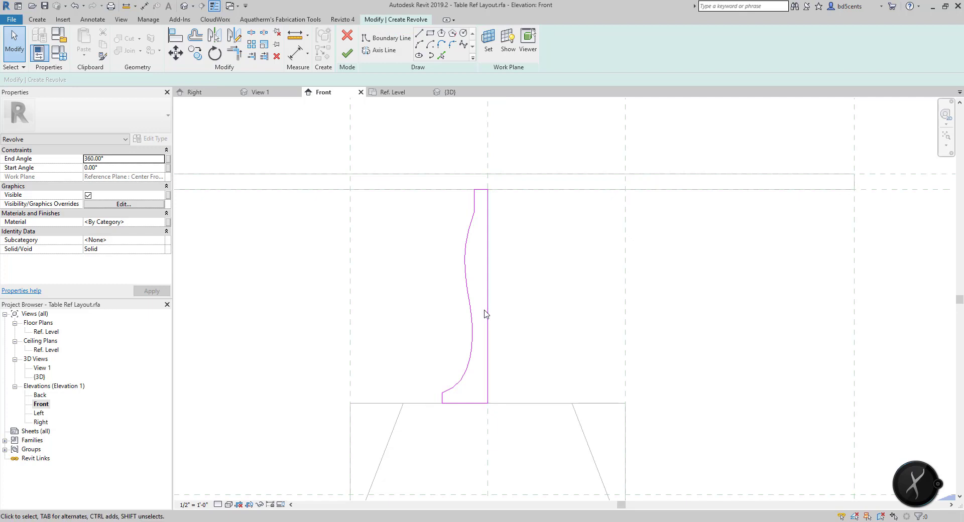
Align the profile's top edge with the BOT reference plane at the tabletop's underside
key(a)
key(l)
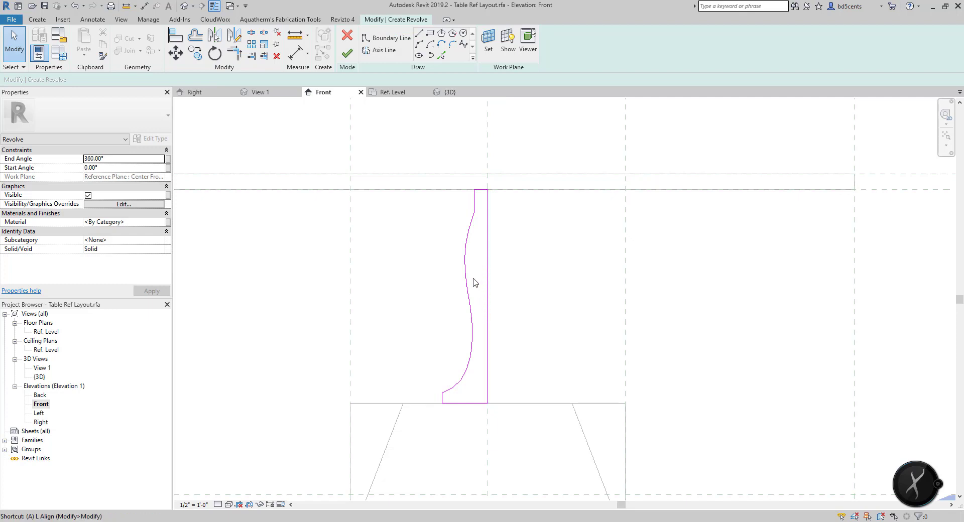
click(481, 193)
scroll(769, 194, down, 2)
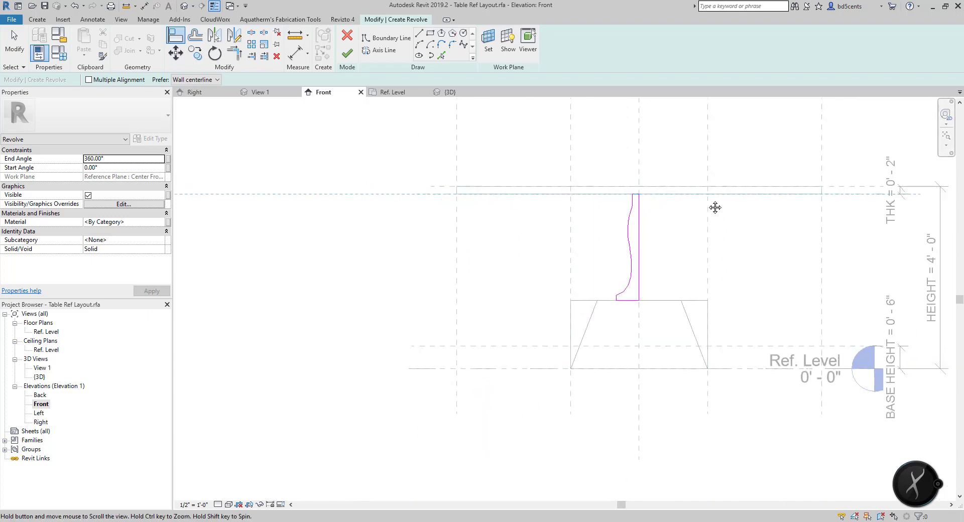
middle_drag(715, 208, 562, 212)
click(483, 199)
scroll(489, 203, up, 2)
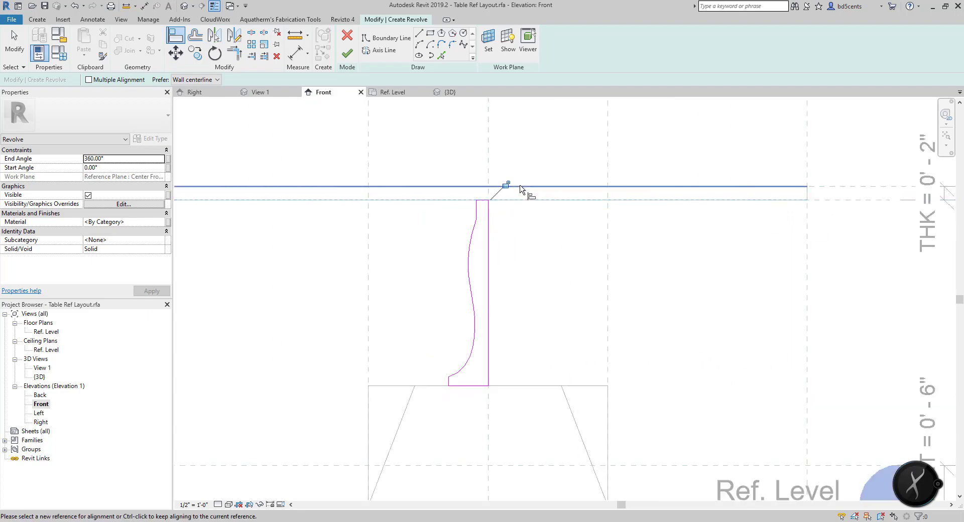
Try to align and lock the post profile's bottom edge to the blended base's top edge, removing the conflicting constraints
click(460, 386)
click(476, 401)
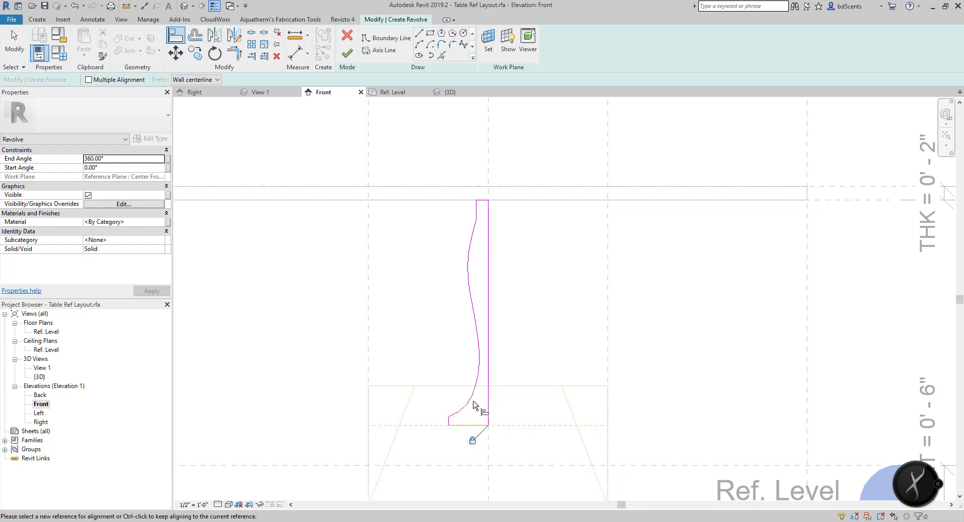
click(486, 430)
click(773, 510)
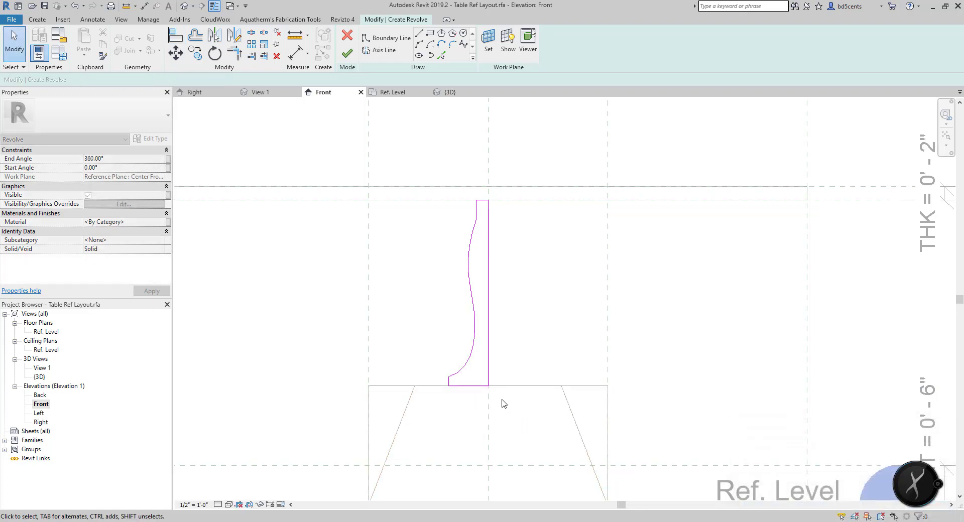
click(397, 387)
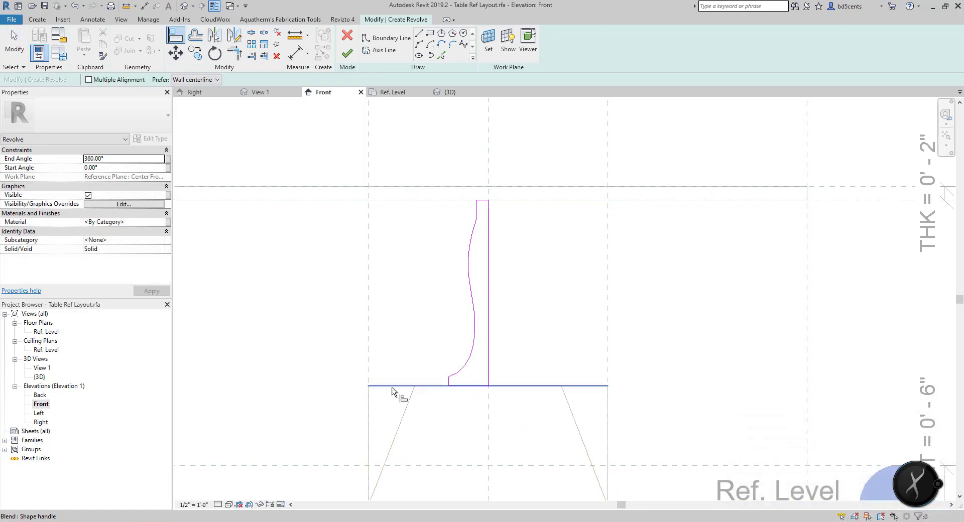
click(474, 401)
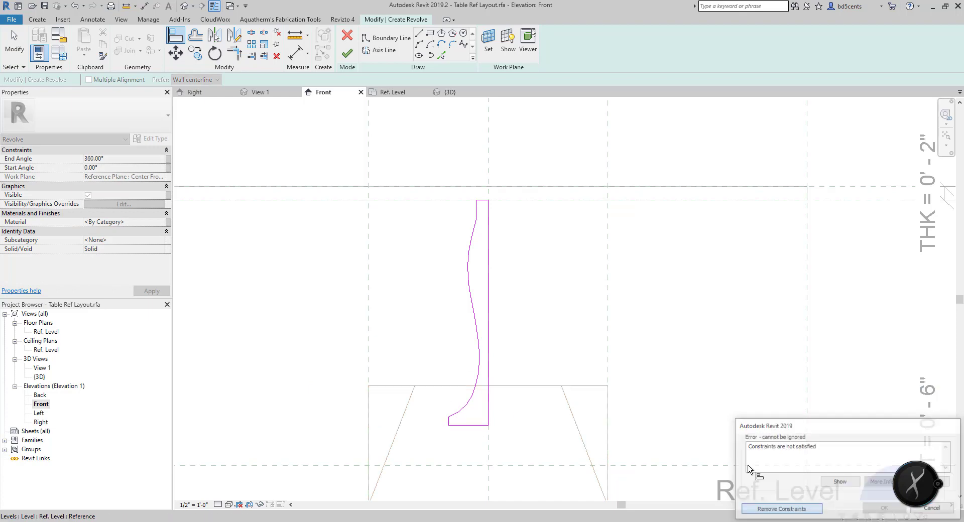
click(781, 509)
key(Escape)
scroll(531, 349, down, 3)
scroll(503, 350, up, 3)
scroll(487, 351, up, 2)
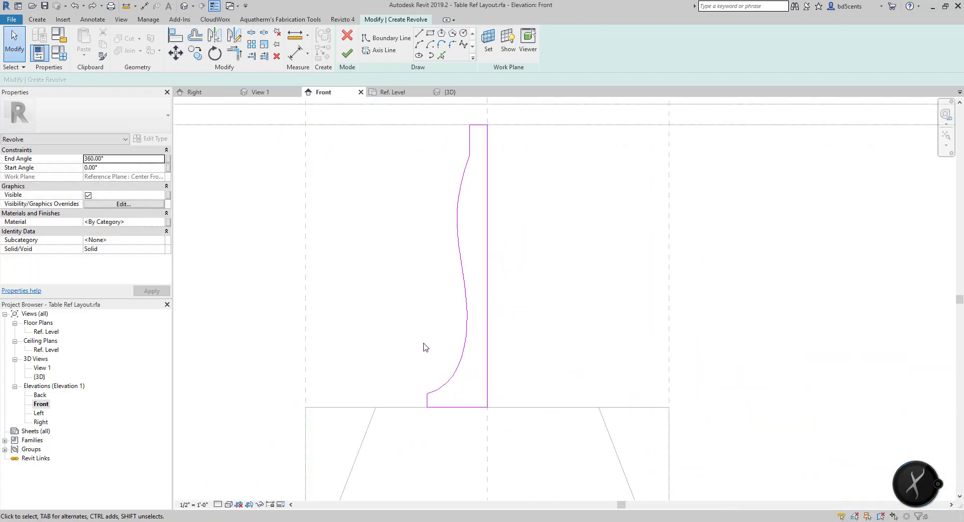
key(a)
key(l)
click(460, 364)
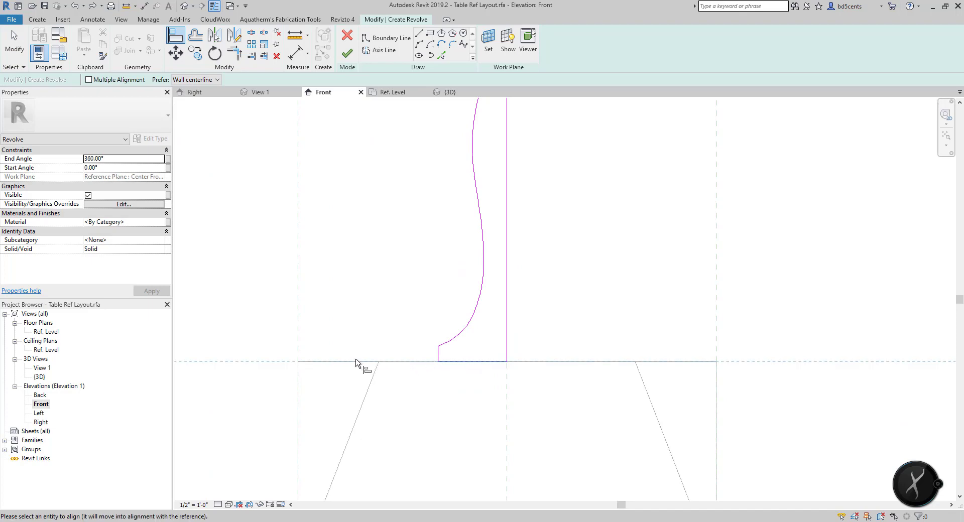
scroll(324, 375, down, 2)
key(Escape)
key(Escape)
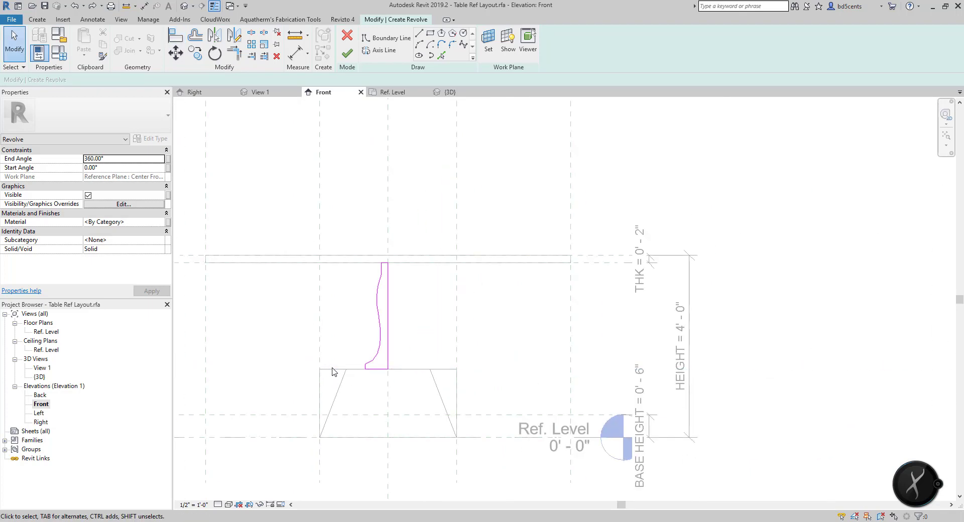
Align the post profile's bottom edge with the TOP OF BASE reference plane and lock it there
key(l)
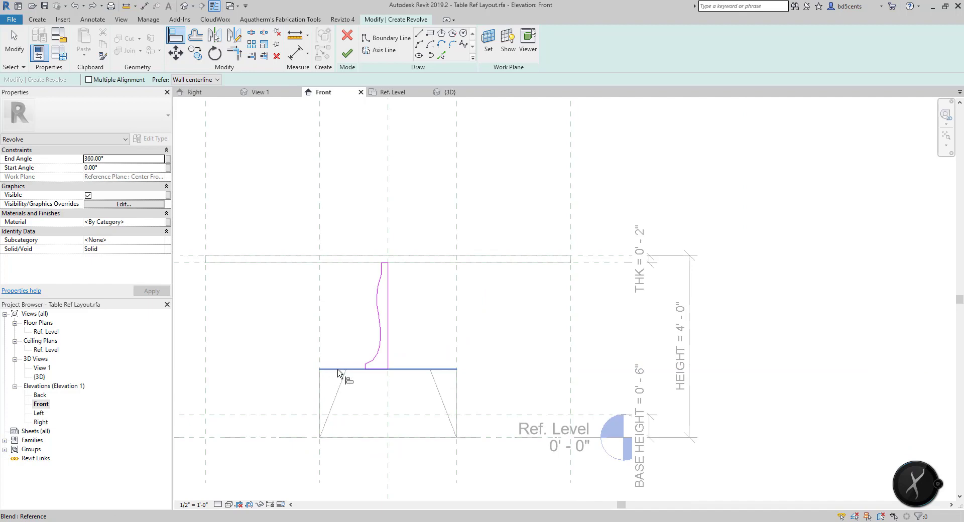
scroll(338, 371, up, 2)
scroll(327, 379, down, 4)
middle_drag(370, 366, 404, 358)
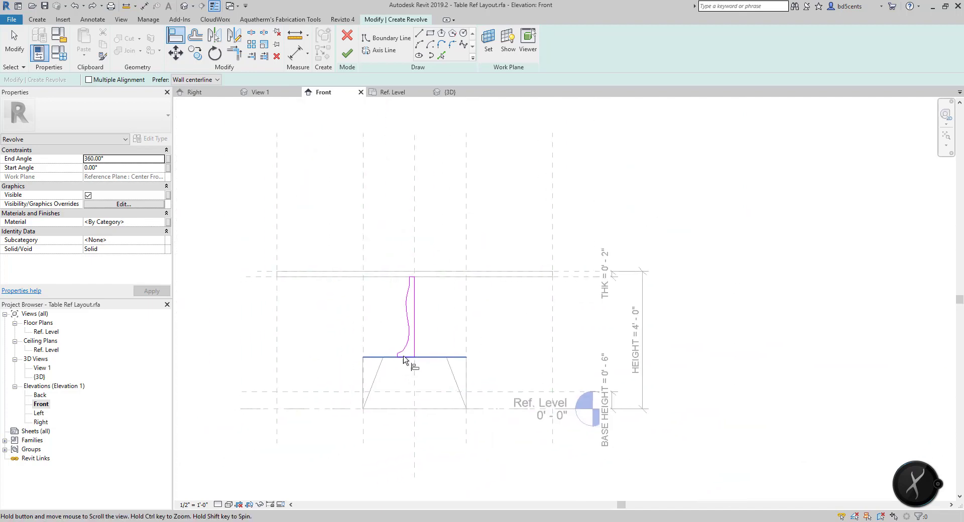
scroll(492, 386, up, 1)
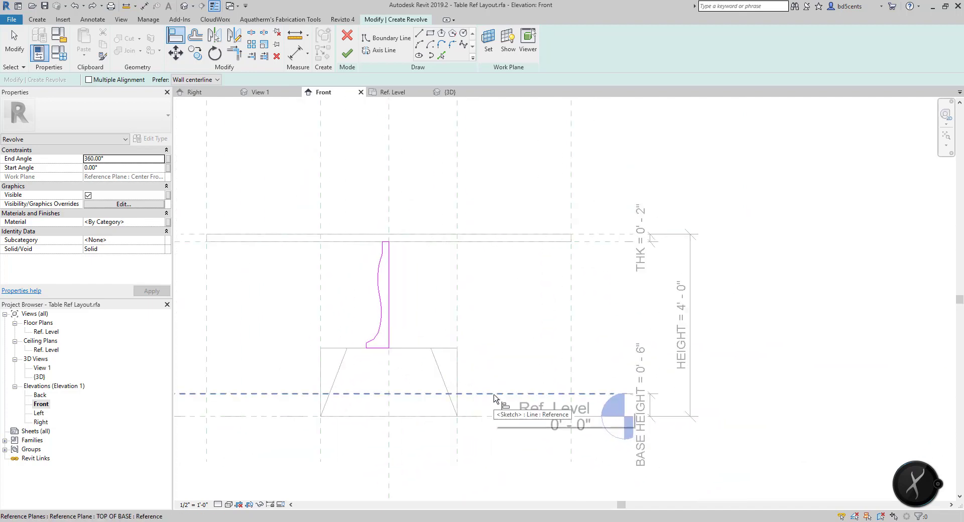
click(494, 395)
click(376, 347)
click(379, 409)
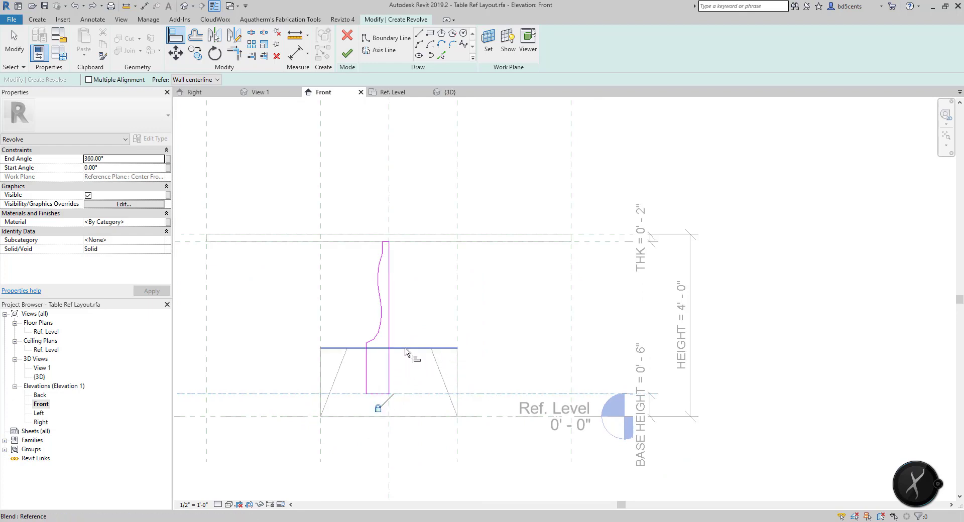
middle_drag(527, 362, 553, 352)
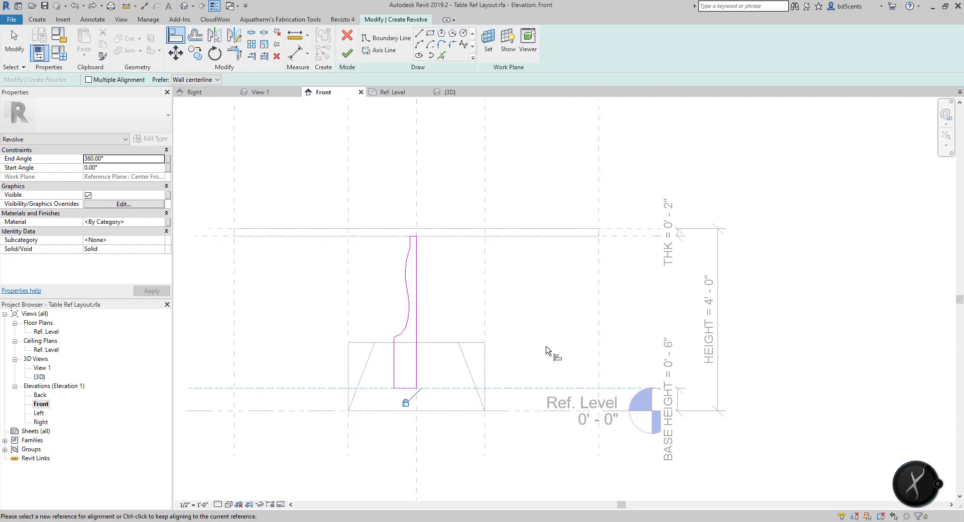
key(Escape)
key(Escape)
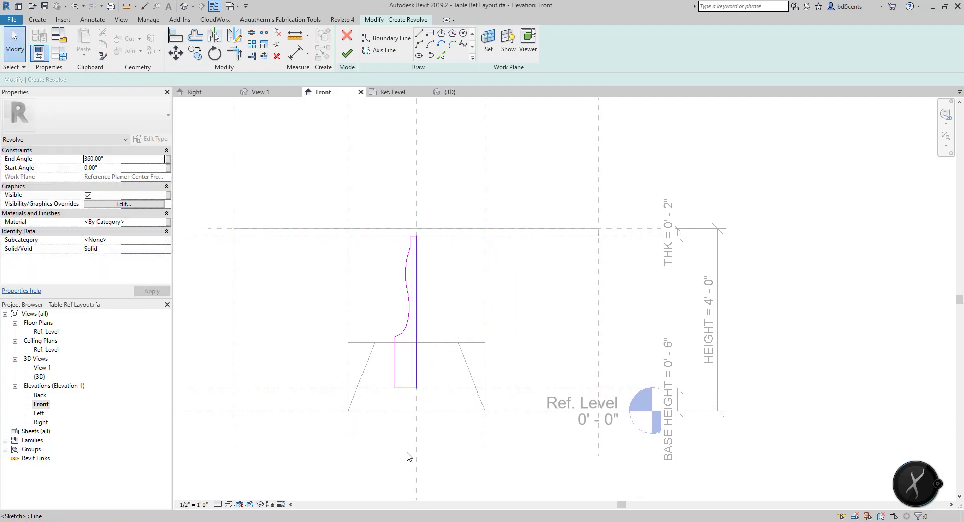
Finish the 360° revolve to create the post from the sketched profile
click(347, 53)
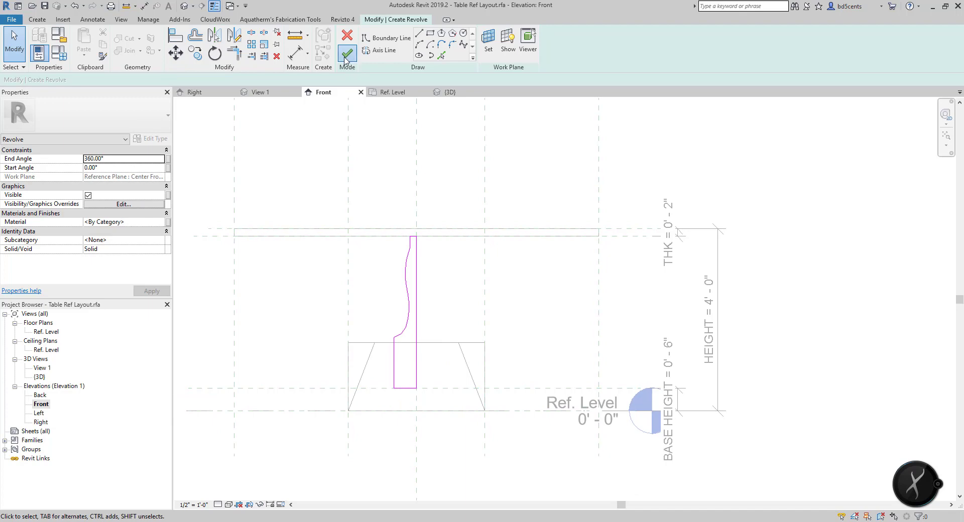
scroll(407, 278, down, 2)
key(Escape)
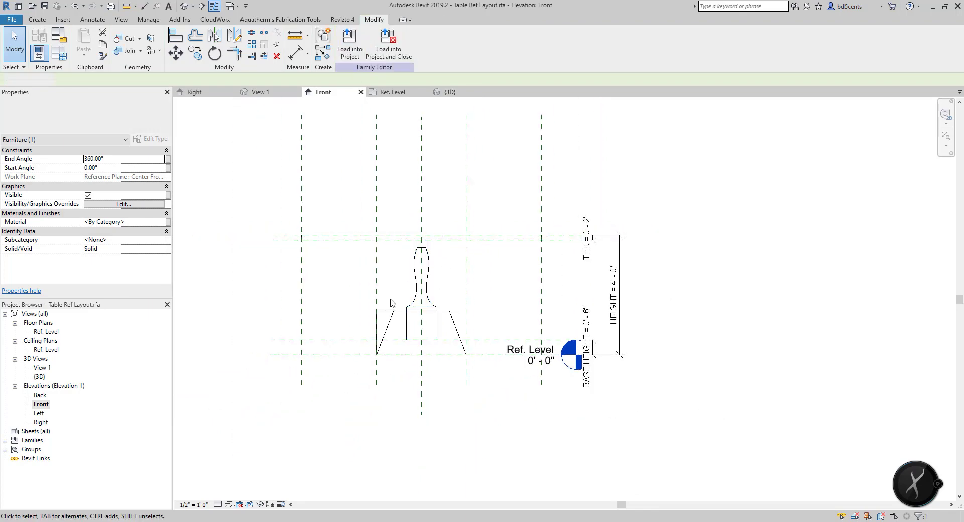
Lower the blended base's top to the TOP OF BASE reference plane and lock it there
scroll(430, 306, up, 2)
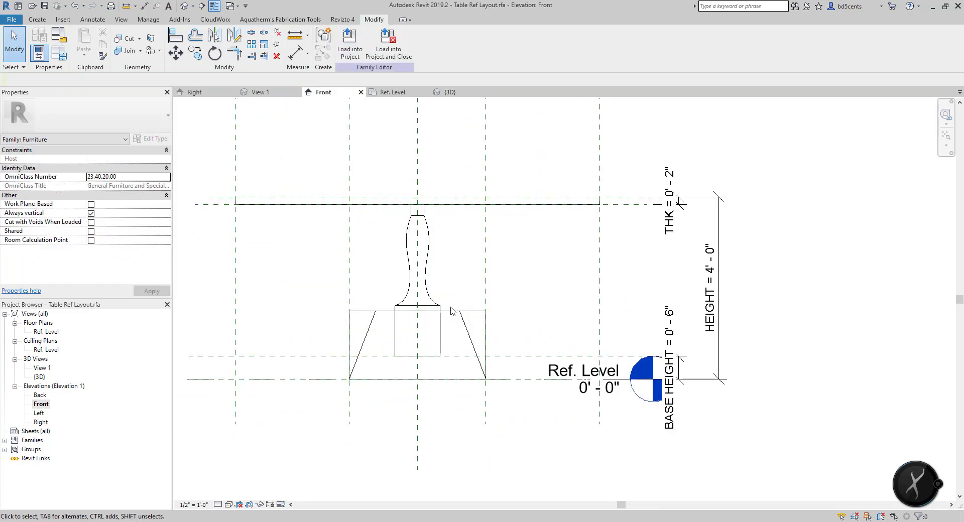
click(451, 311)
drag(419, 314, 425, 352)
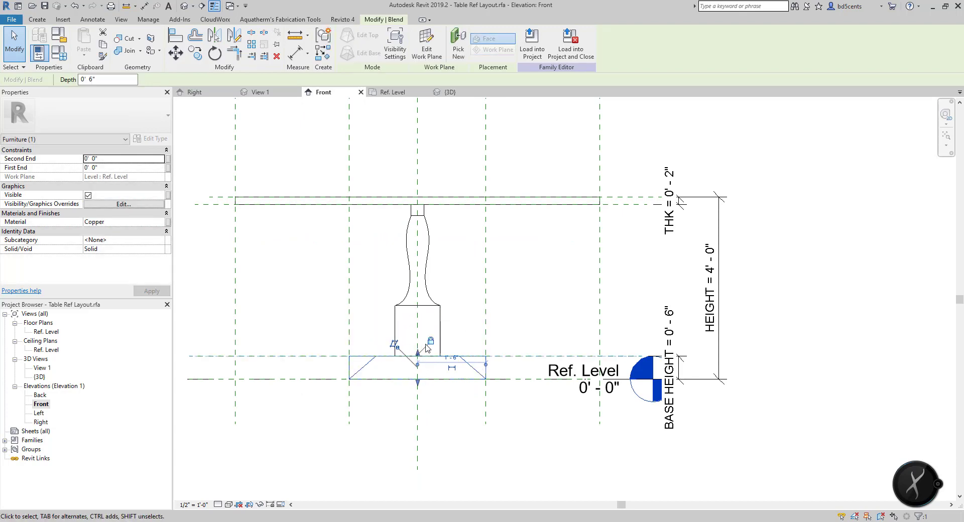
click(452, 275)
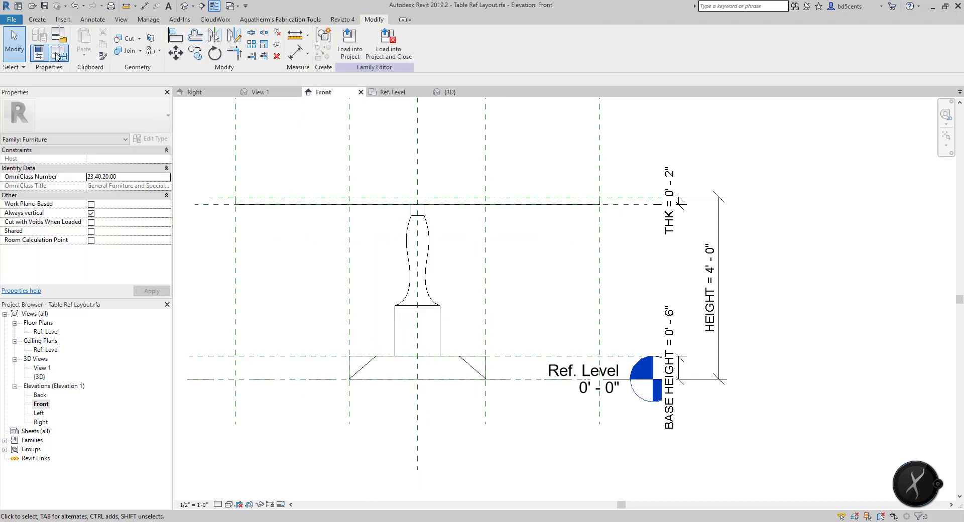
Set the family's BASE HEIGHT parameter to 1' 0" and apply it to the model
click(58, 54)
click(98, 148)
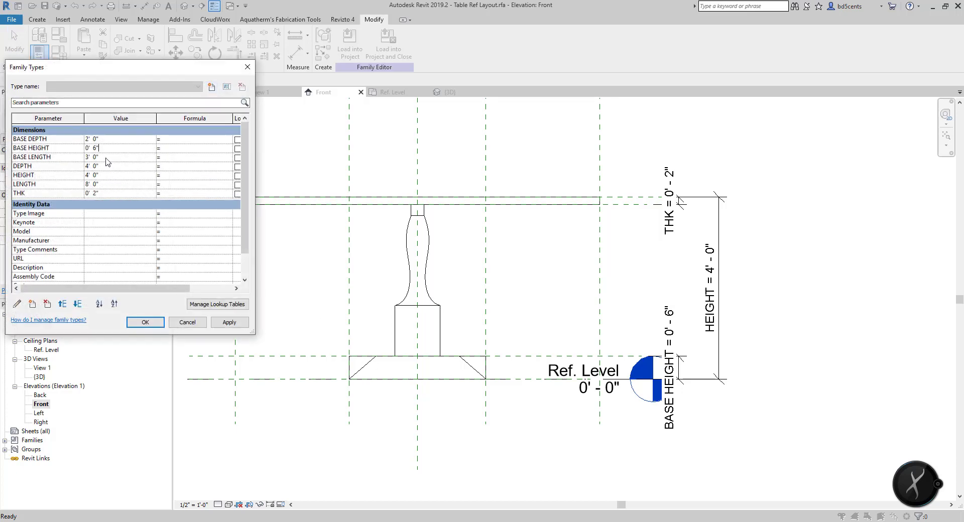
key(Return)
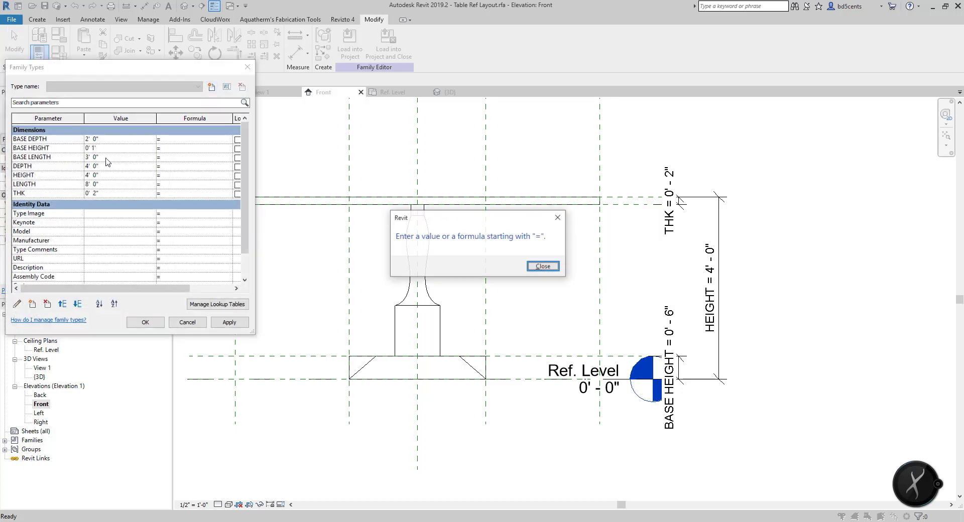
key(Return)
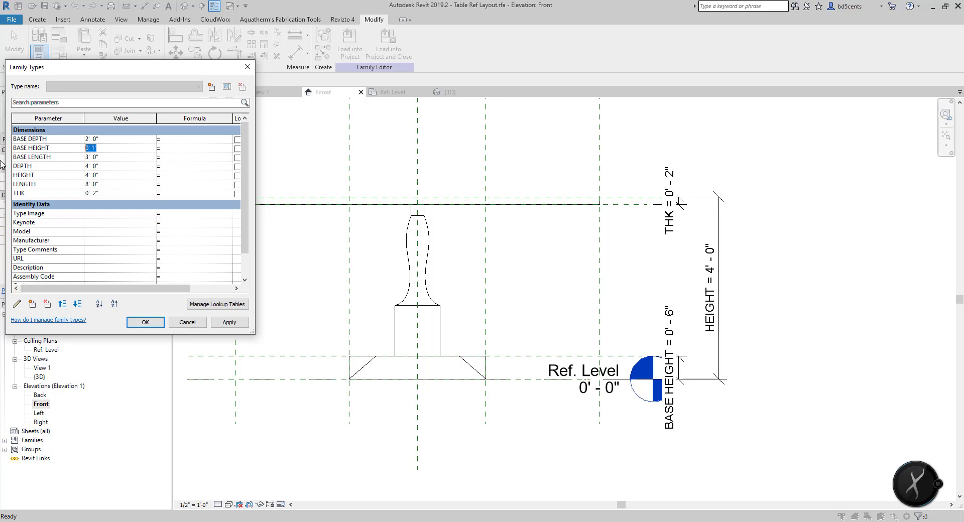
click(229, 322)
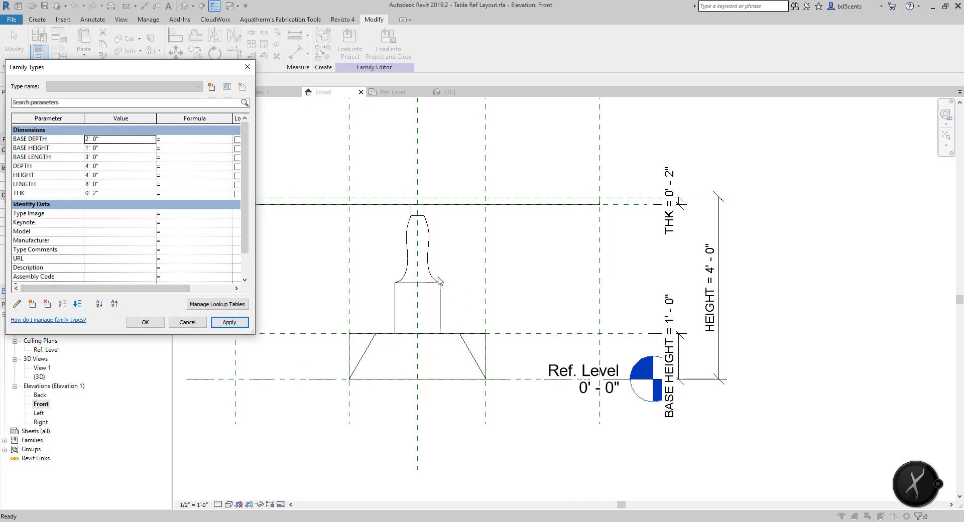
click(145, 322)
Examine the post's revolve profile in sketch mode, leave the sketch and undo the BASE HEIGHT change
click(429, 256)
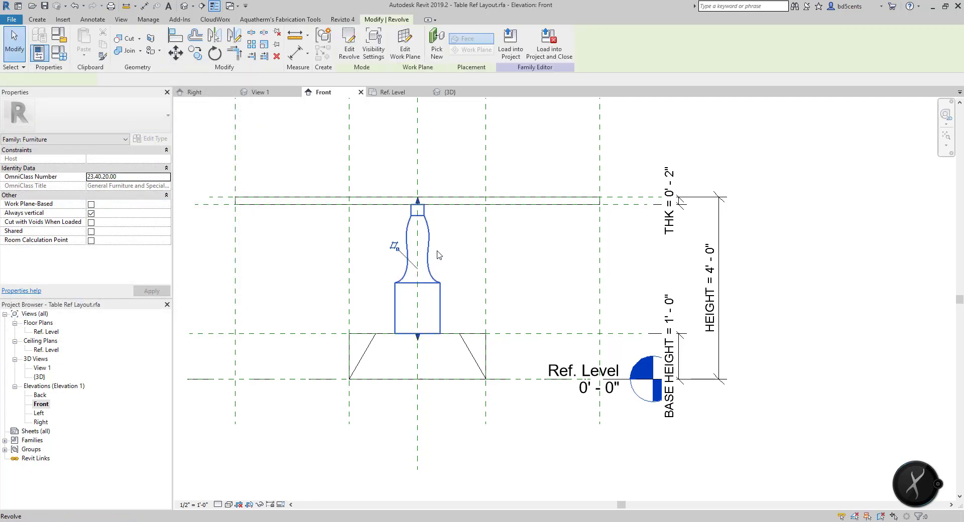
double_click(415, 306)
scroll(413, 304, up, 4)
scroll(402, 301, down, 2)
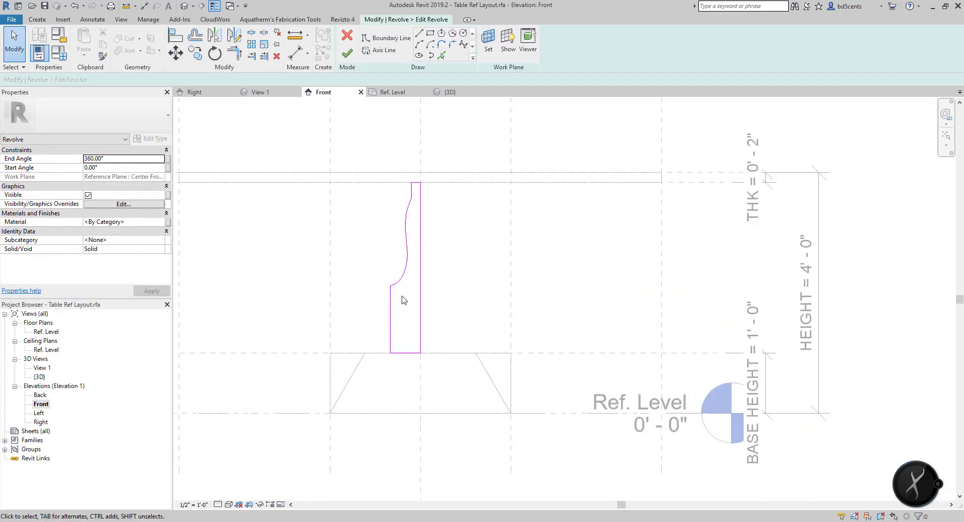
scroll(387, 370, up, 2)
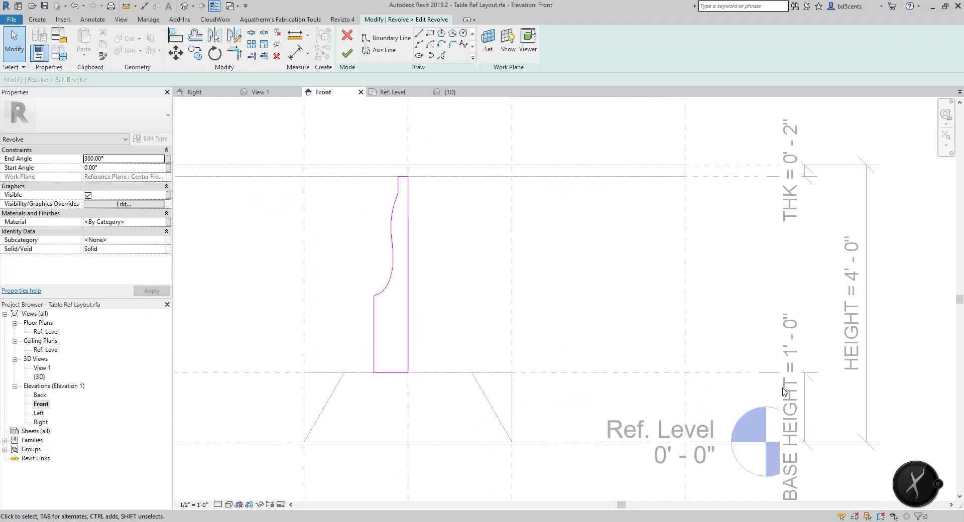
scroll(583, 294, down, 3)
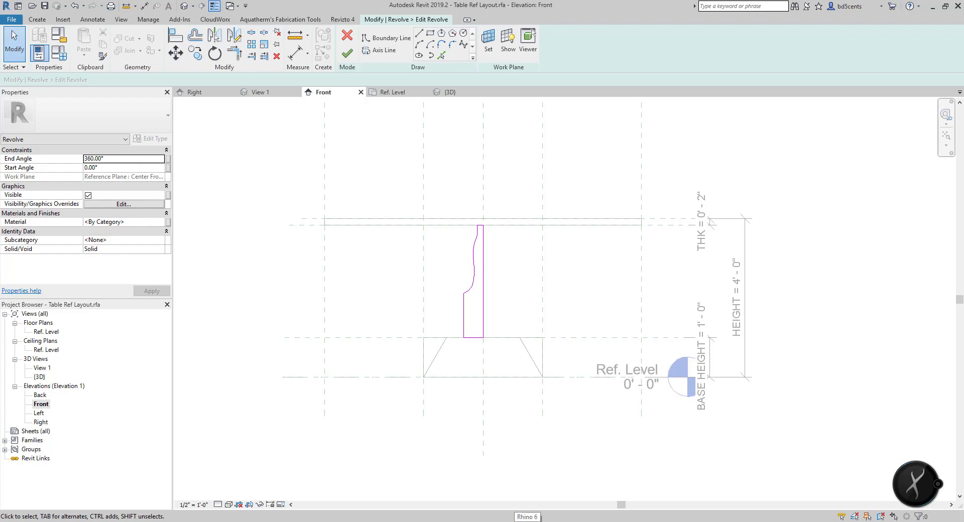
click(347, 53)
key(Escape)
scroll(401, 317, up, 2)
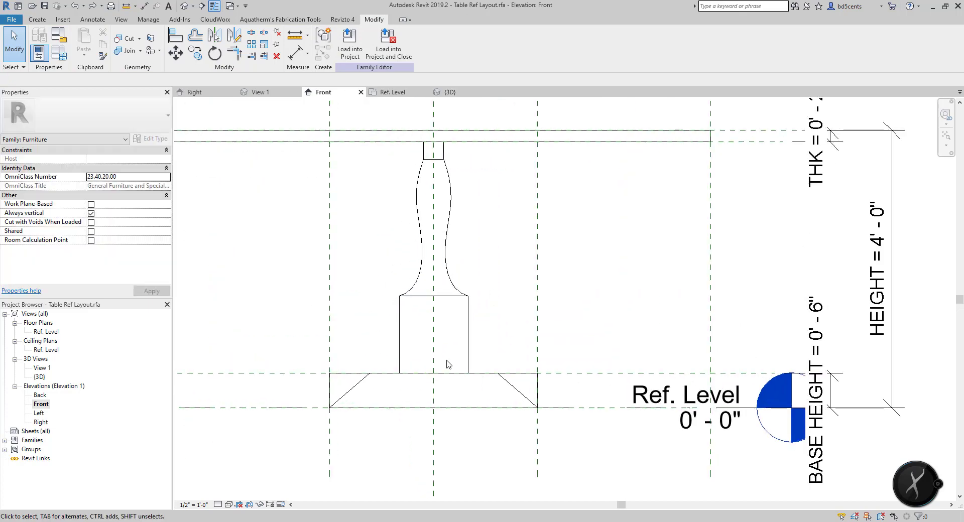
Reopen the post's revolve profile and move the spline's lower end down along the side edge to just above the base
scroll(449, 366, down, 2)
click(393, 352)
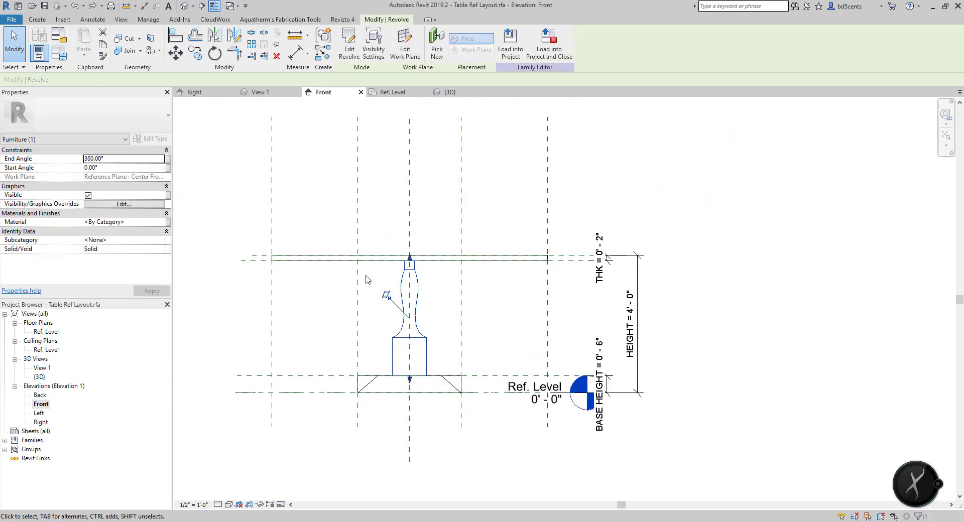
click(340, 49)
scroll(396, 377, up, 3)
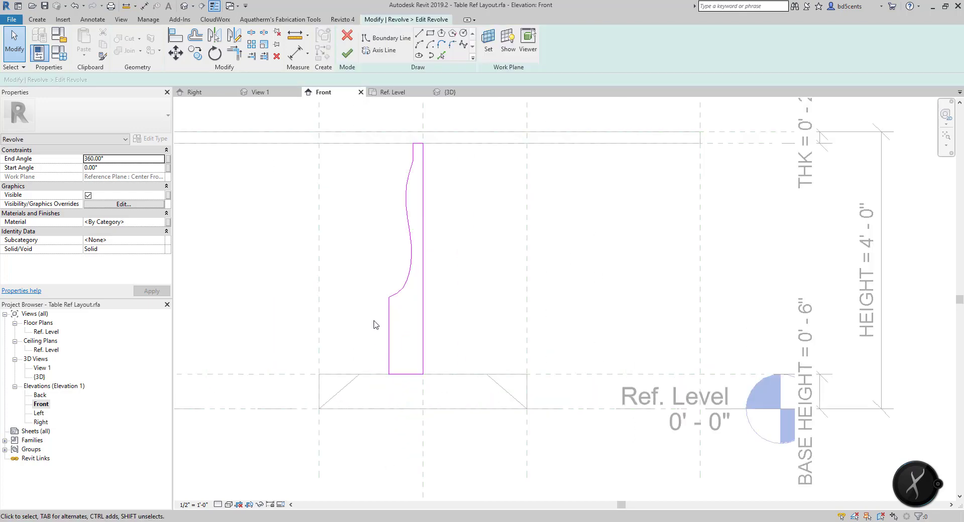
click(397, 298)
drag(391, 297, 389, 358)
click(409, 370)
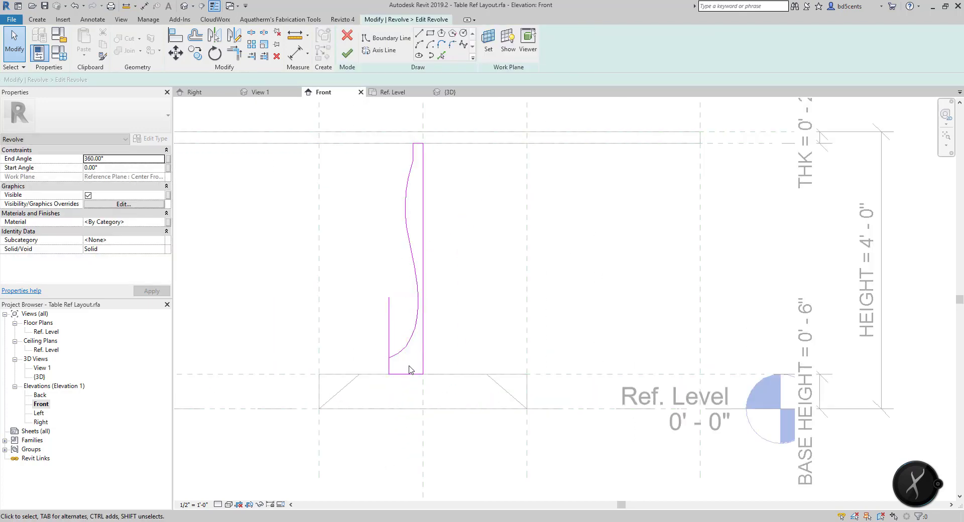
Shorten the profile's lower side edge so its upper end meets the spline's lower end
scroll(388, 323, up, 2)
click(390, 328)
drag(390, 285, 389, 378)
scroll(393, 368, down, 5)
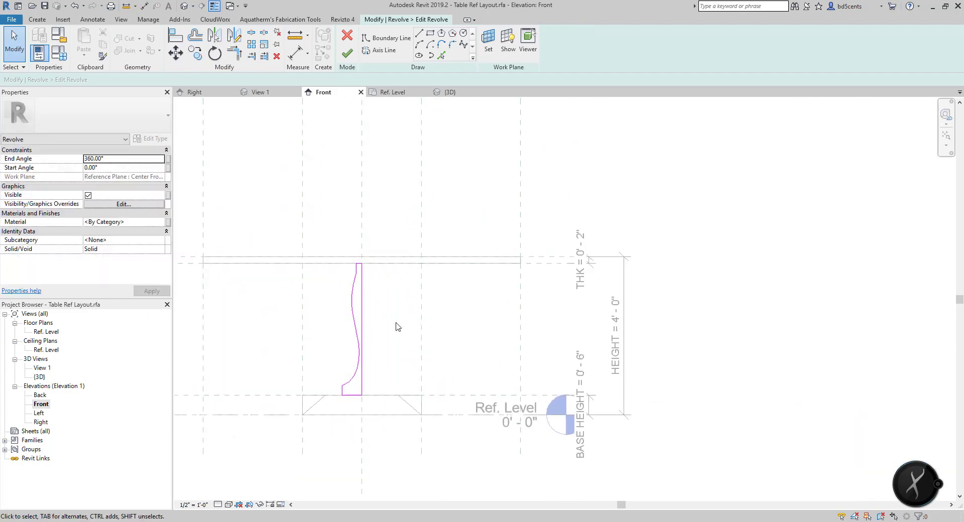
Reshape the spline so the post's narrow waist is slightly thicker, and finish the revolve edit
scroll(348, 357, up, 2)
click(358, 327)
drag(363, 332, 366, 357)
scroll(366, 357, down, 4)
click(369, 293)
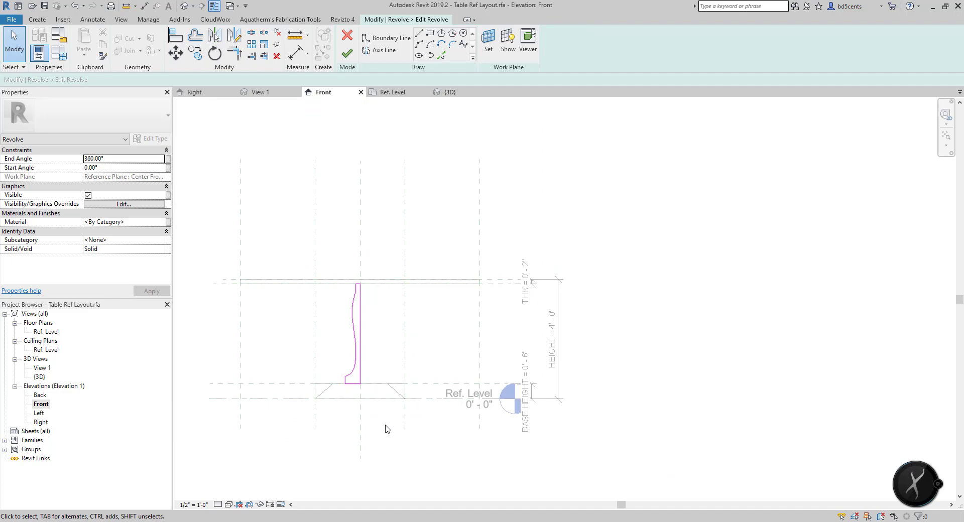
click(347, 53)
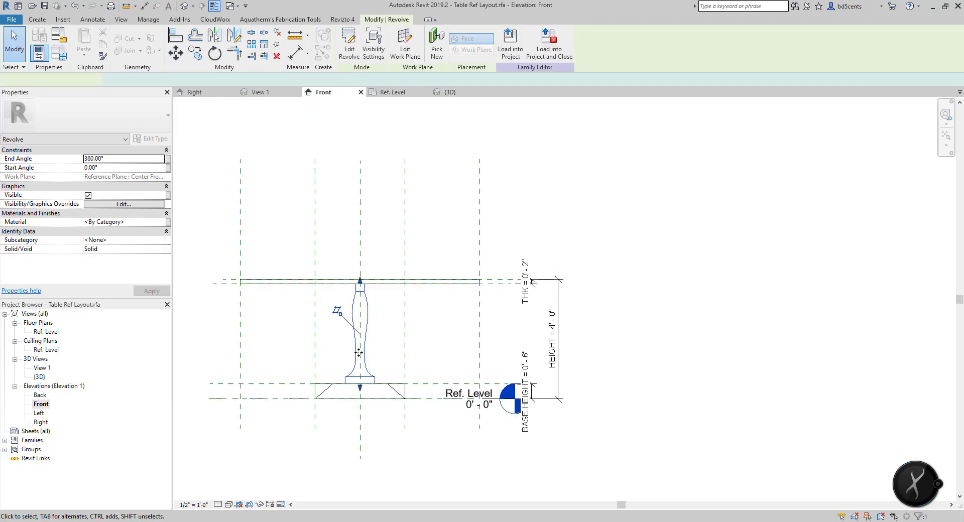
Try to set the post's material directly to Red Aluminum by name
click(122, 223)
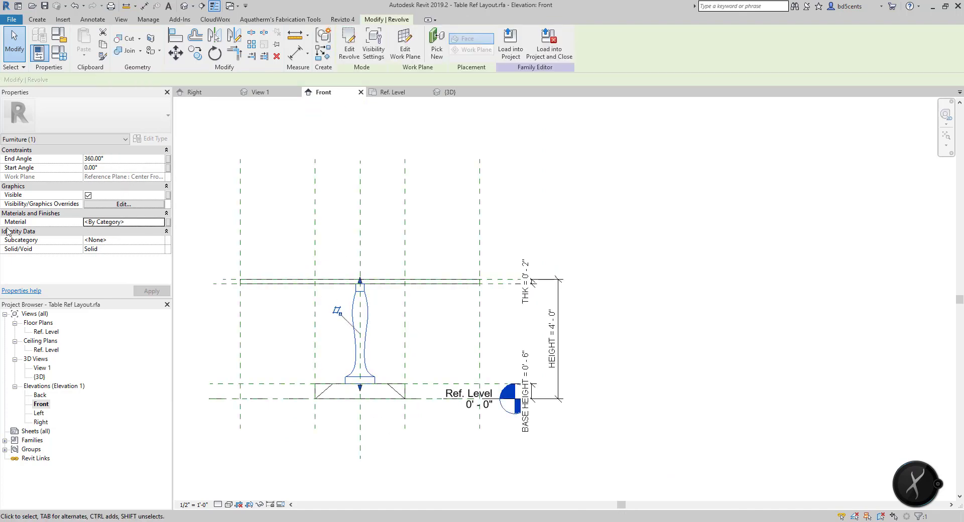
click(55, 231)
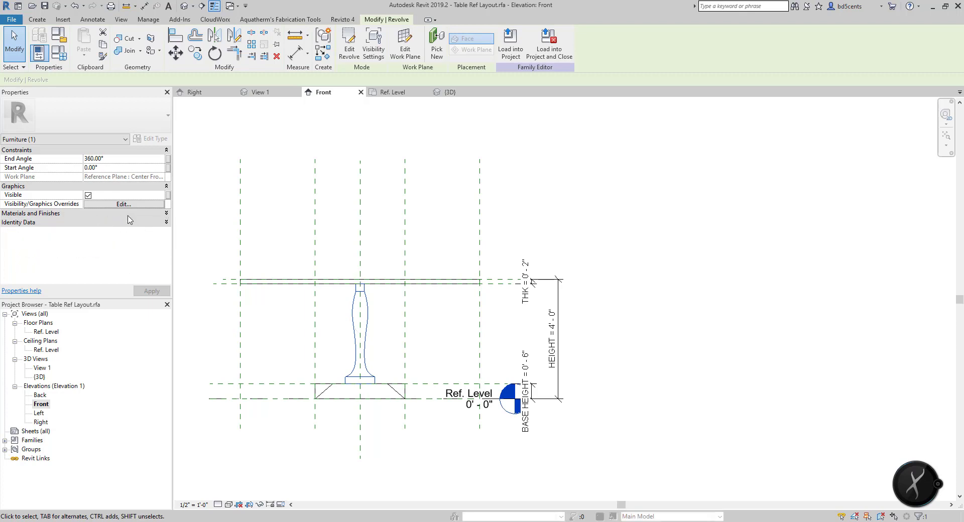
text(rED)
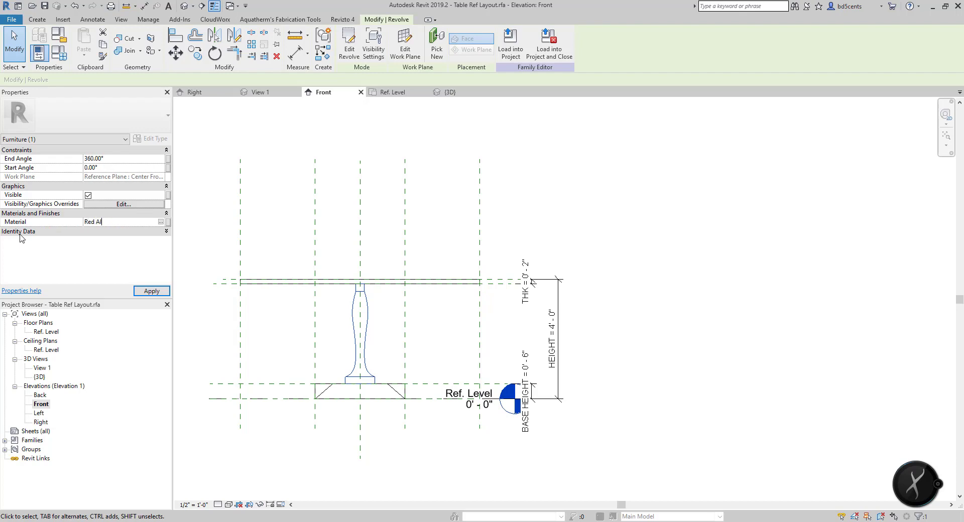
key(Return)
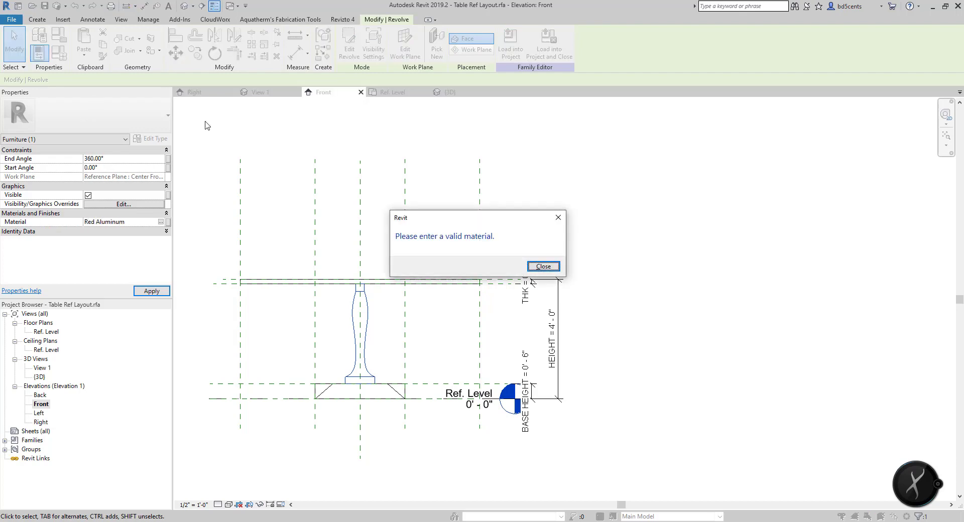
key(Return)
Open the material browser for the post and preview Aluminum, Anodized Red from the AEC Metal library
click(161, 222)
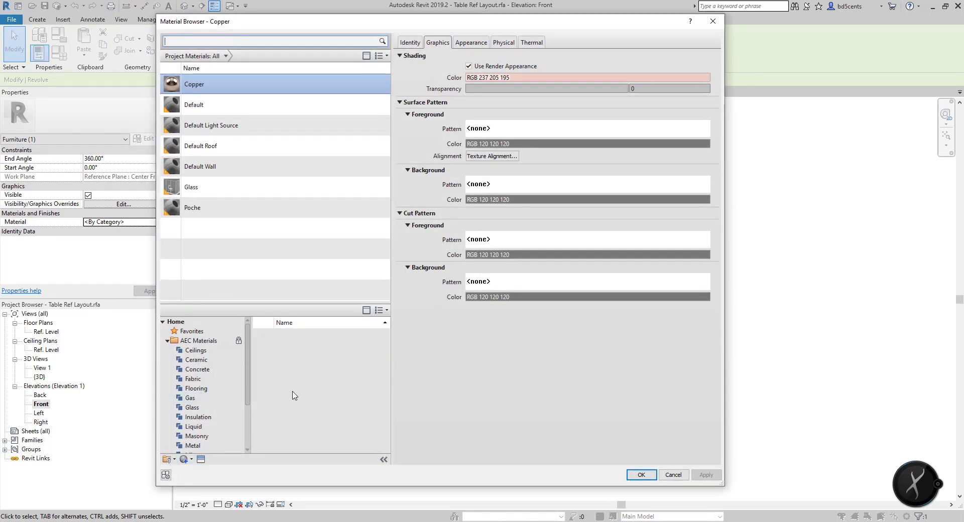
scroll(201, 402, down, 1)
click(192, 417)
scroll(345, 401, down, 3)
scroll(344, 400, up, 3)
click(295, 354)
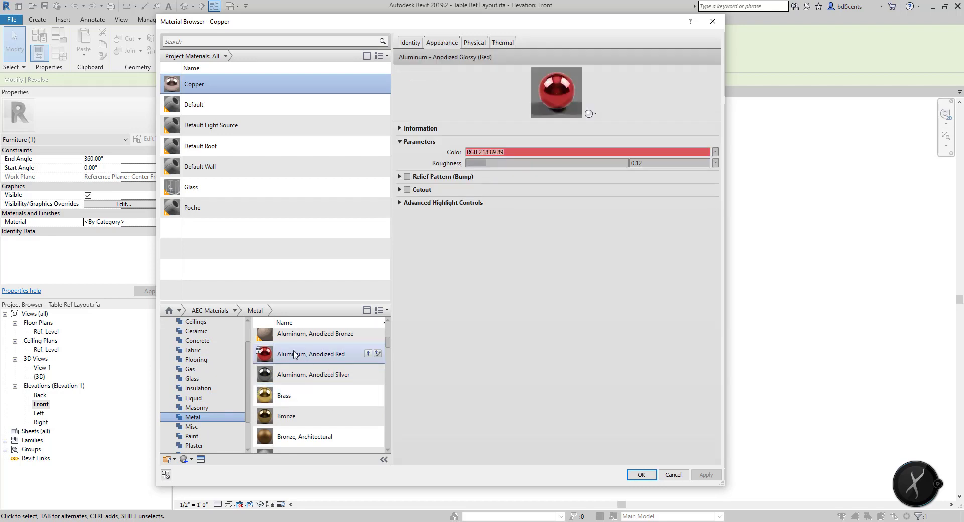
Look through the other materials in the Metal library and return to Aluminum, Anodized Red
scroll(301, 365, down, 3)
scroll(299, 371, up, 4)
scroll(293, 379, down, 2)
scroll(289, 386, up, 1)
scroll(290, 389, down, 8)
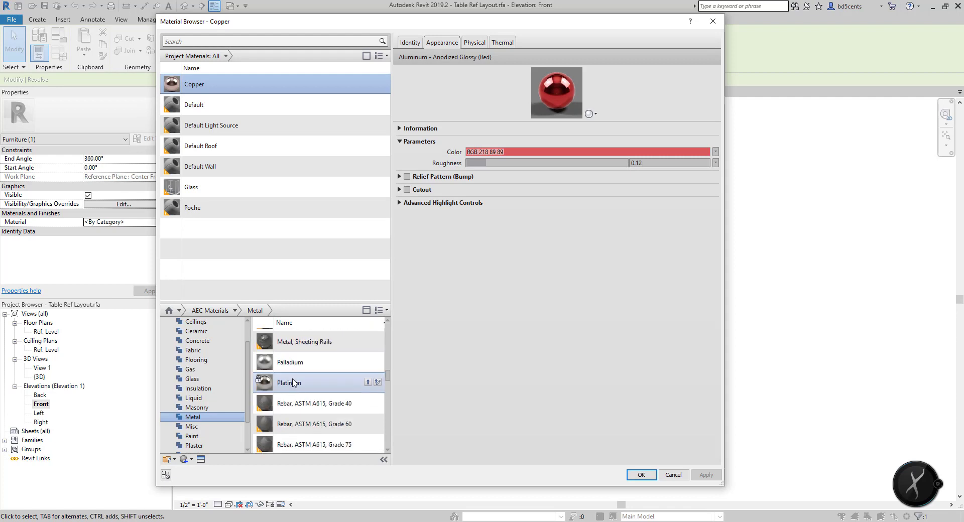
scroll(291, 394, up, 7)
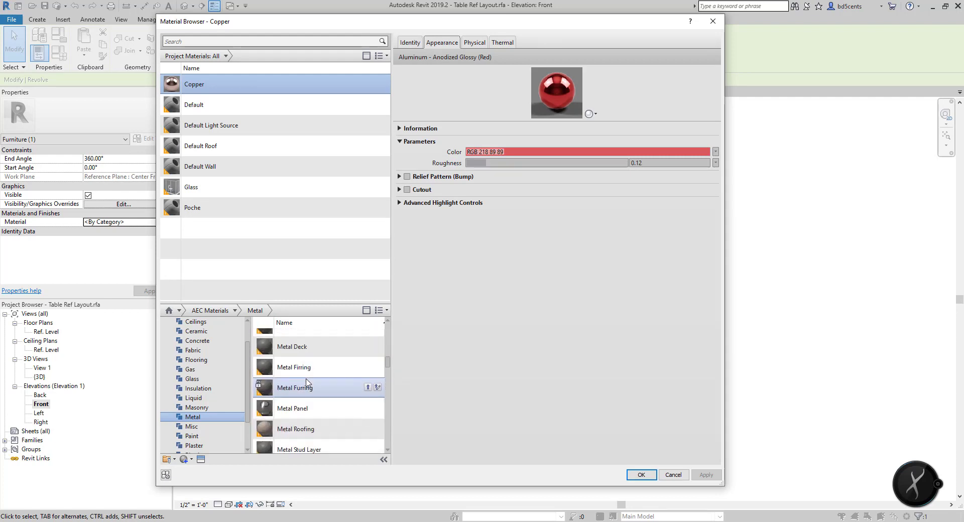
scroll(300, 393, up, 8)
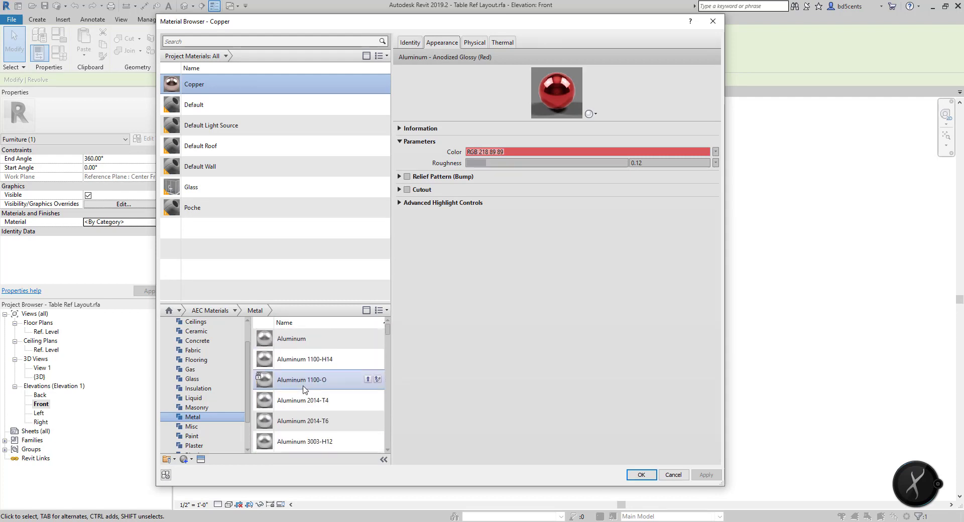
scroll(317, 351, down, 6)
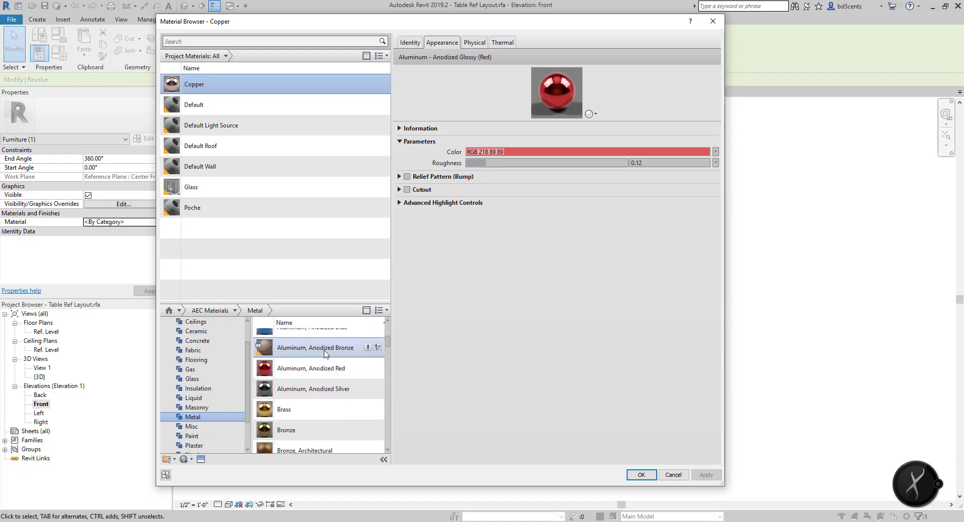
scroll(316, 374, up, 5)
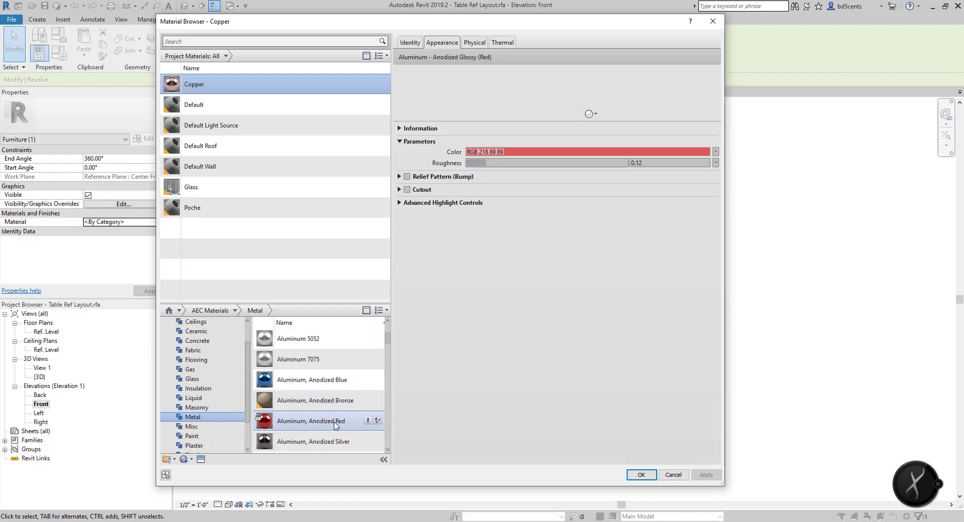
Add Aluminum, Anodized Red to the project materials, enable its render appearance for shading, and assign it to the post
click(368, 421)
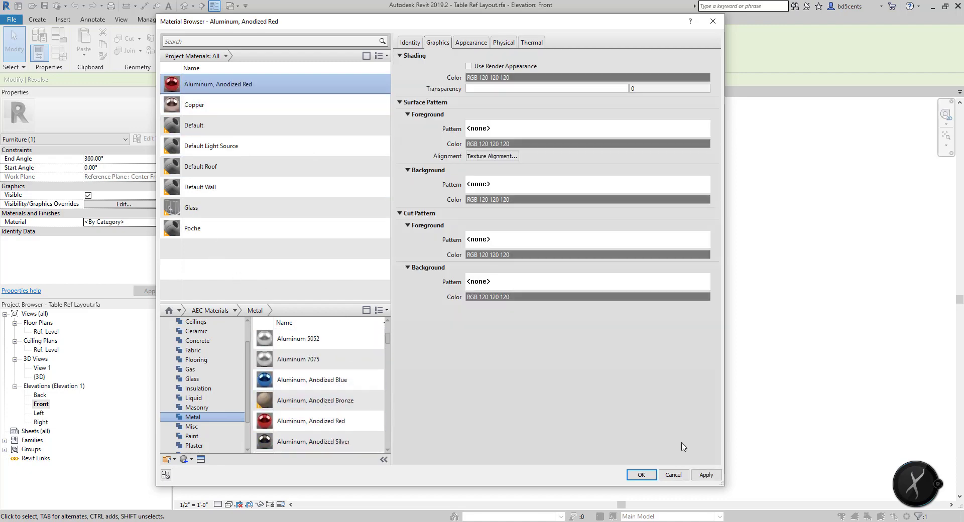
click(469, 66)
click(706, 474)
click(642, 475)
click(358, 314)
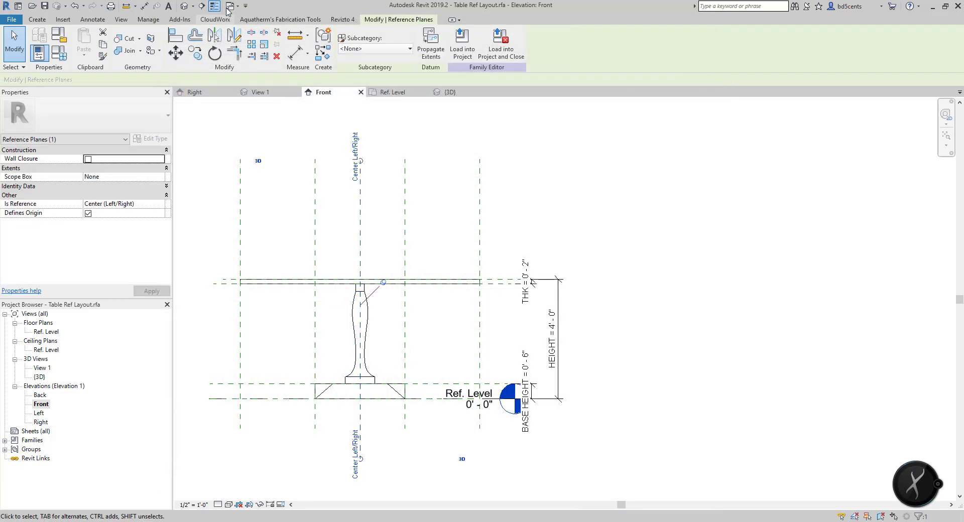
key(Escape)
Open the default 3D view and examine the tabletop, post and base with their assigned materials
click(122, 19)
click(90, 40)
scroll(624, 232, up, 2)
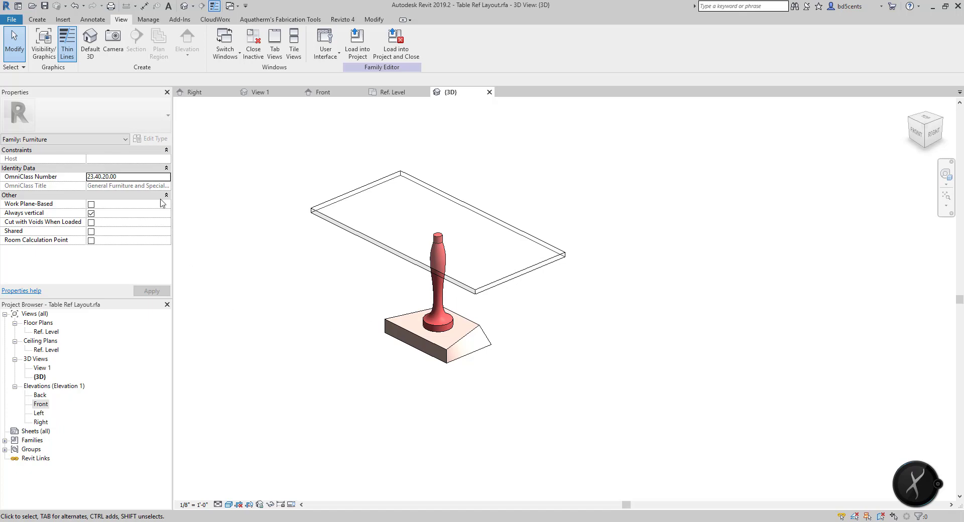
drag(293, 140, 609, 440)
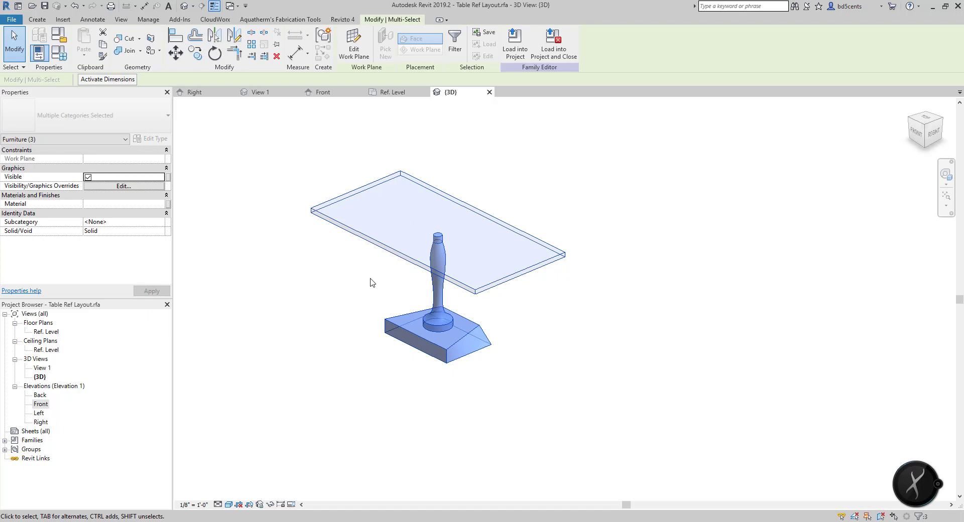
click(345, 284)
click(373, 235)
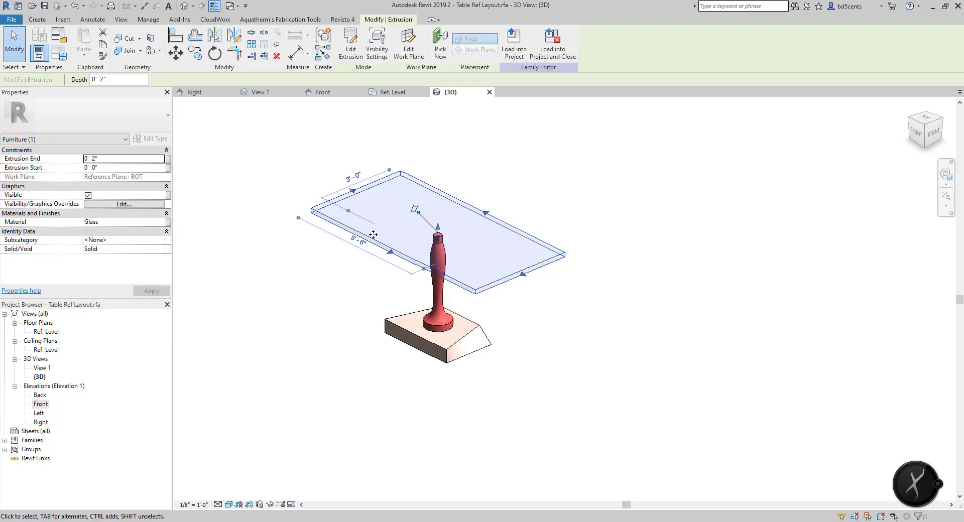
click(349, 254)
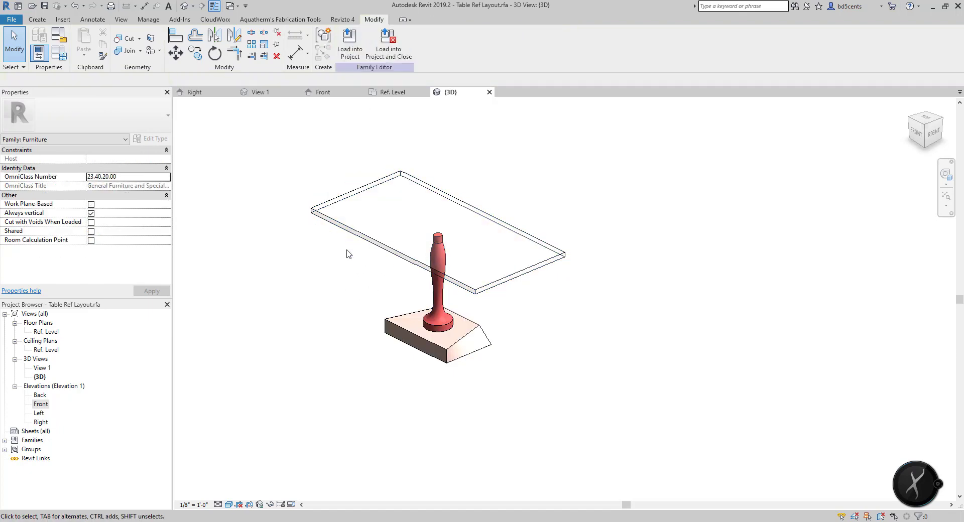
click(433, 301)
click(433, 335)
click(366, 275)
Open the Ref. Level floor plan and examine the blended base and the dimensions around it
double_click(44, 333)
scroll(282, 343, up, 1)
scroll(446, 202, down, 3)
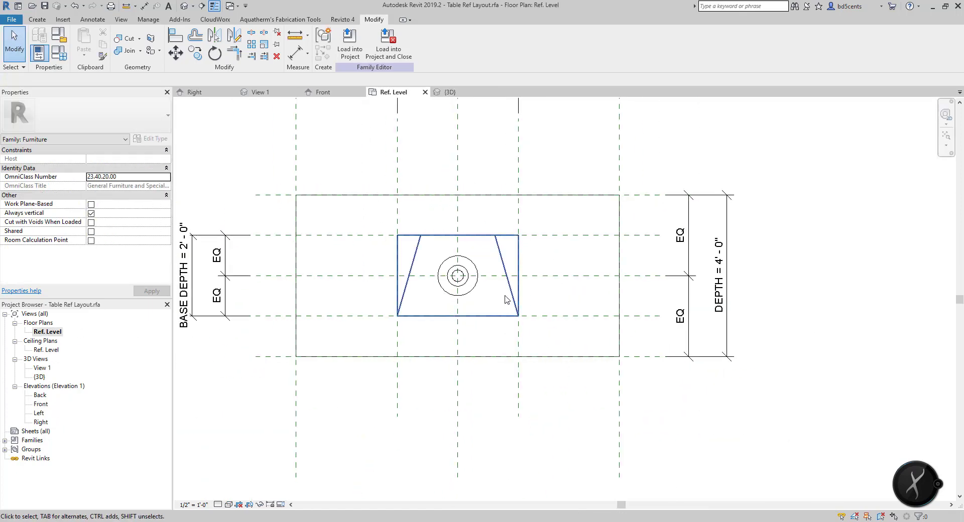
scroll(400, 277, up, 1)
click(421, 253)
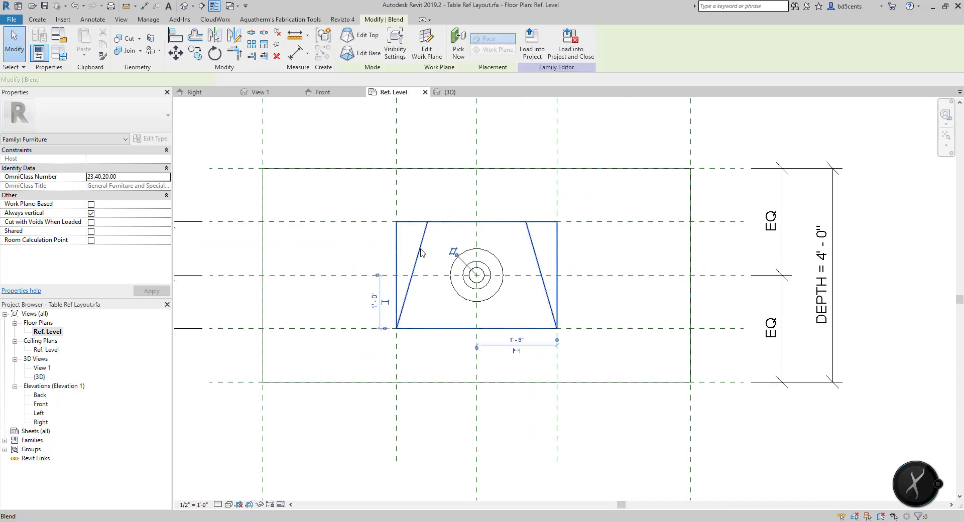
scroll(421, 248, down, 2)
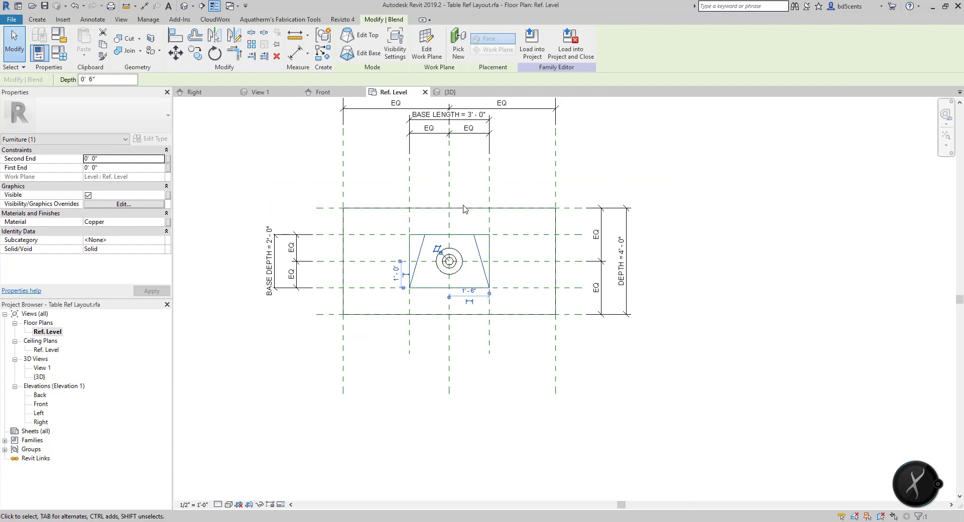
scroll(409, 262, up, 1)
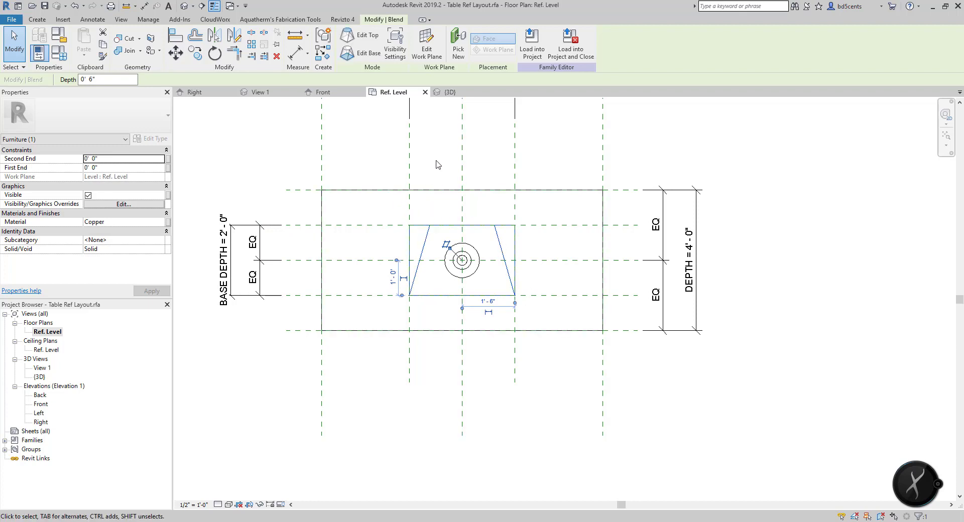
Turn off the post's Plan/RCP display in its visibility settings and fit the whole plan in view
key(Escape)
click(466, 257)
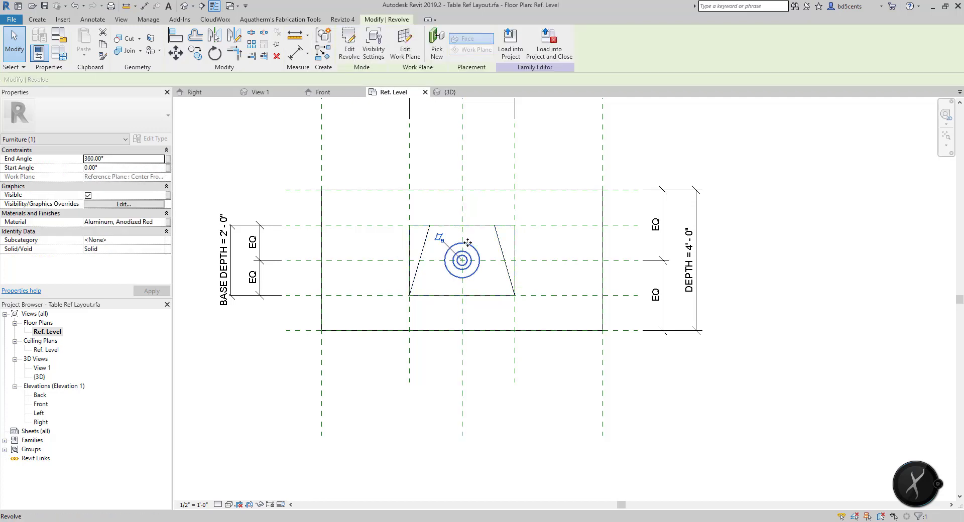
click(373, 50)
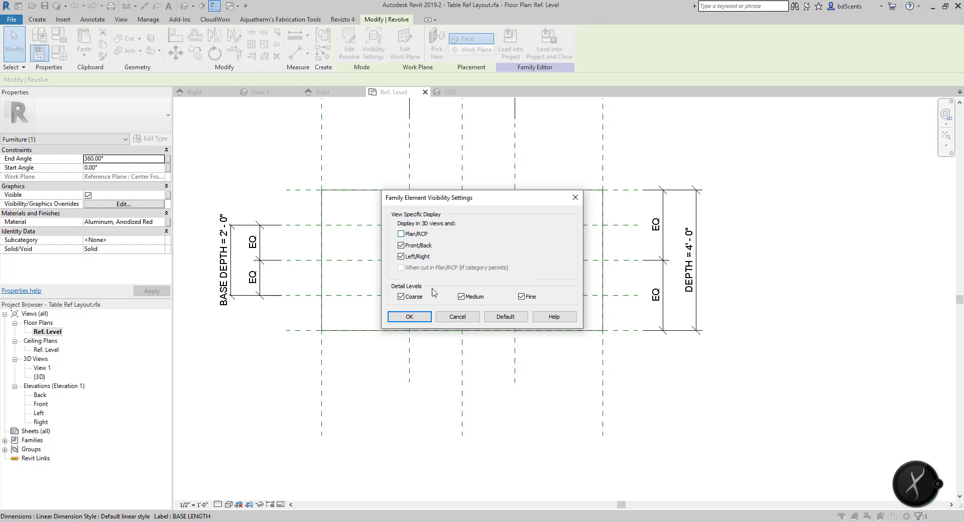
click(422, 317)
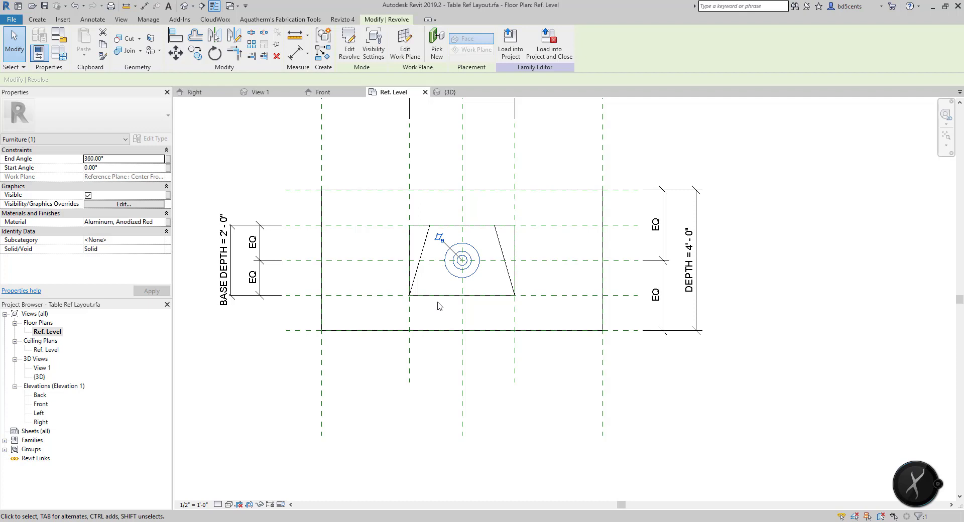
key(Escape)
middle_drag(308, 189, 323, 196)
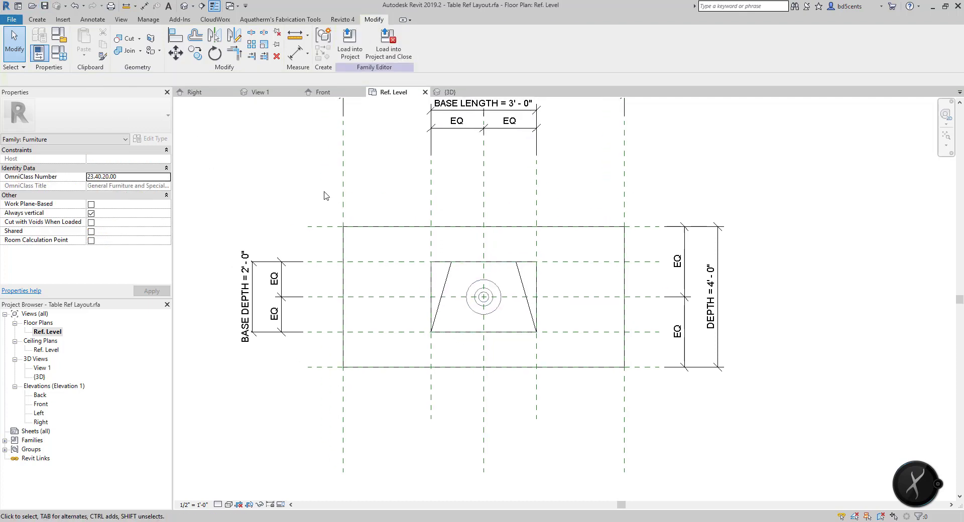
key(z)
key(f)
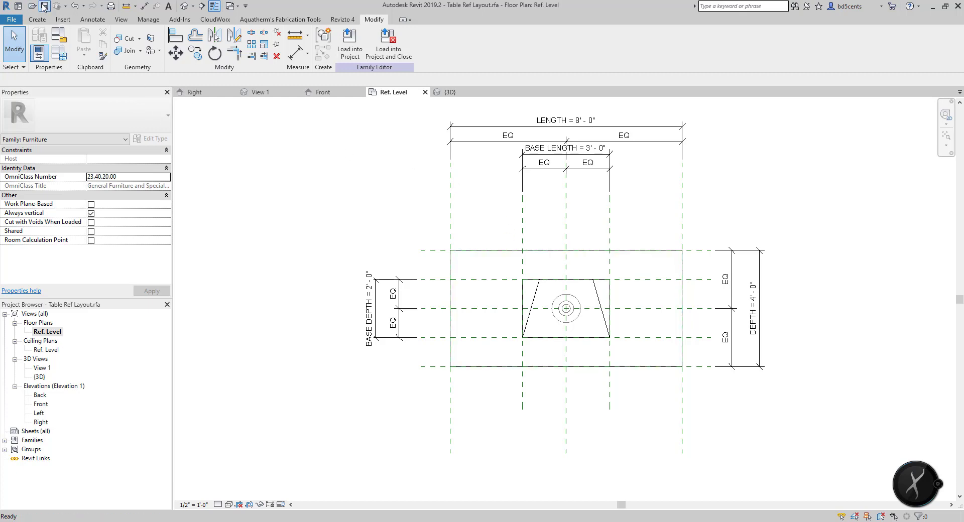
Save the family under the new file name CRAZY TABLE in the Families folder
click(11, 19)
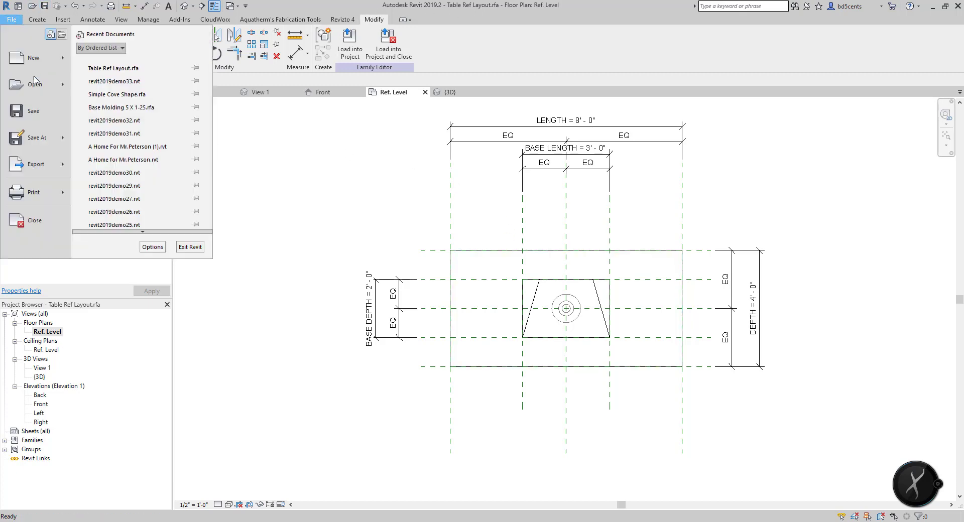
mouse_move(37, 133)
click(107, 126)
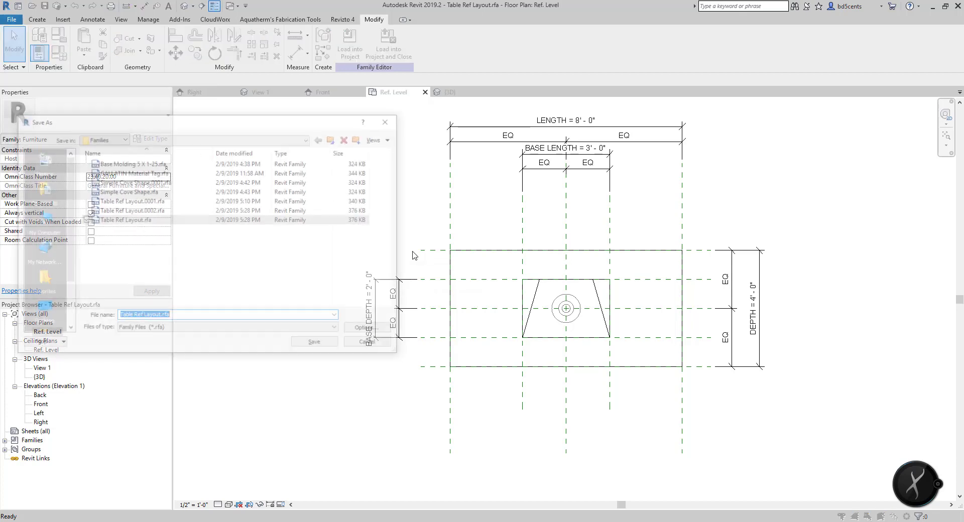
text(c)
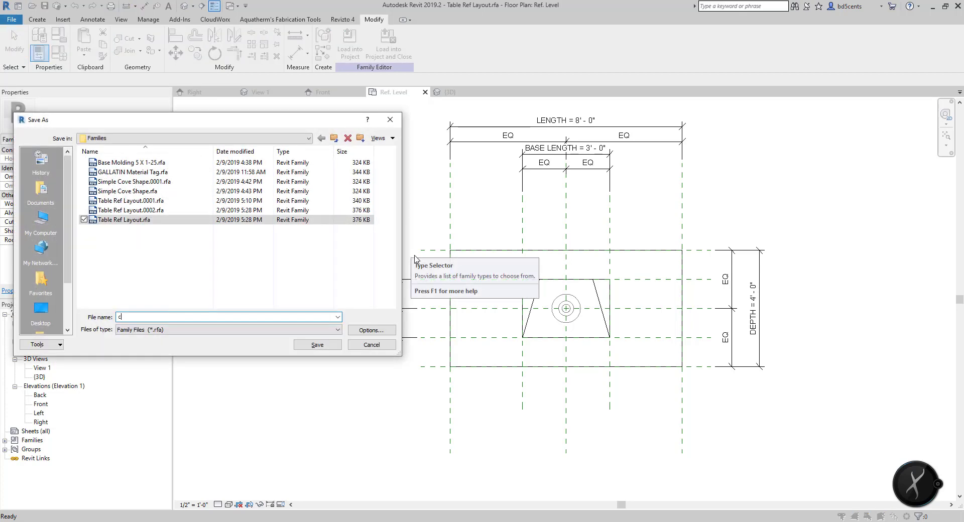
key(BackSpace)
key(BackSpace)
text(CRAZY TAB)
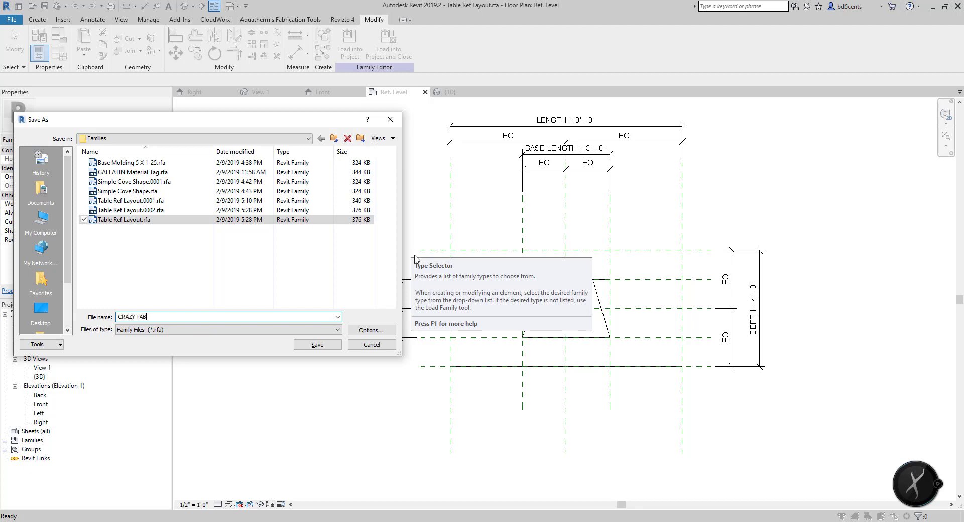
text(LE)
key(Return)
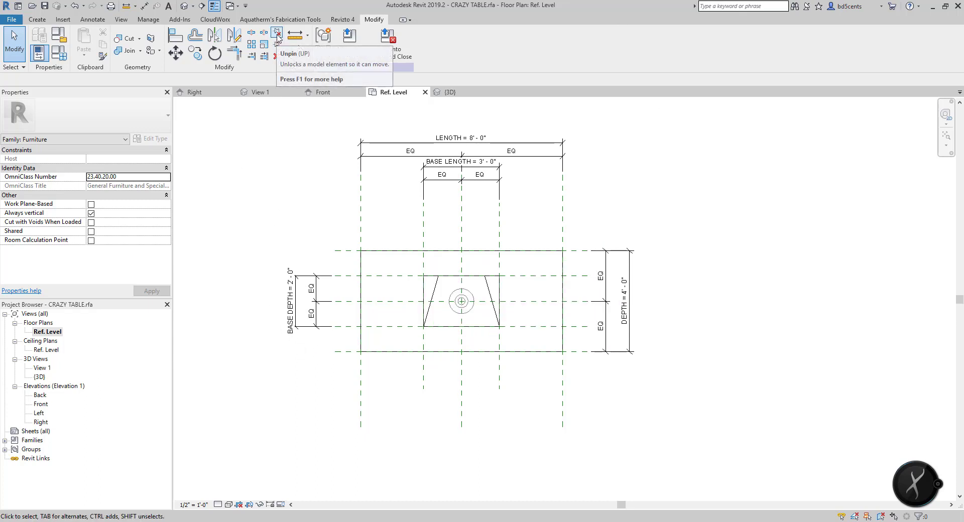
Open the family types and create a new type named SMALL
click(62, 54)
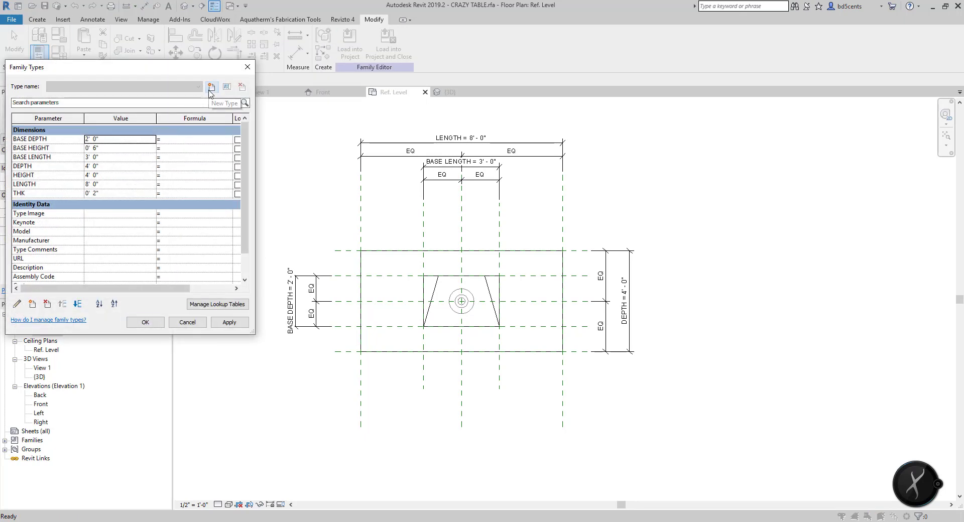
click(210, 88)
text(SMA)
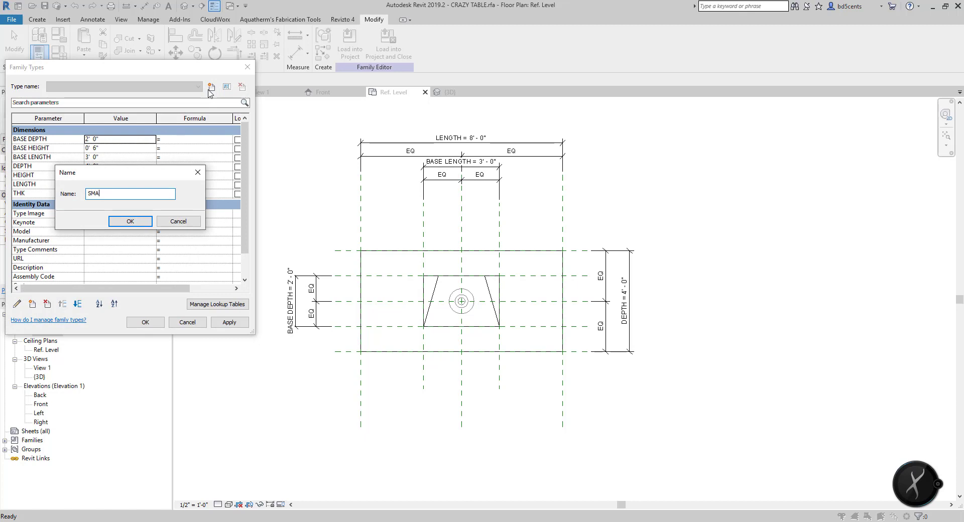
text(LL)
key(Return)
Create two more family types named MEDIUM and LARGE
click(211, 88)
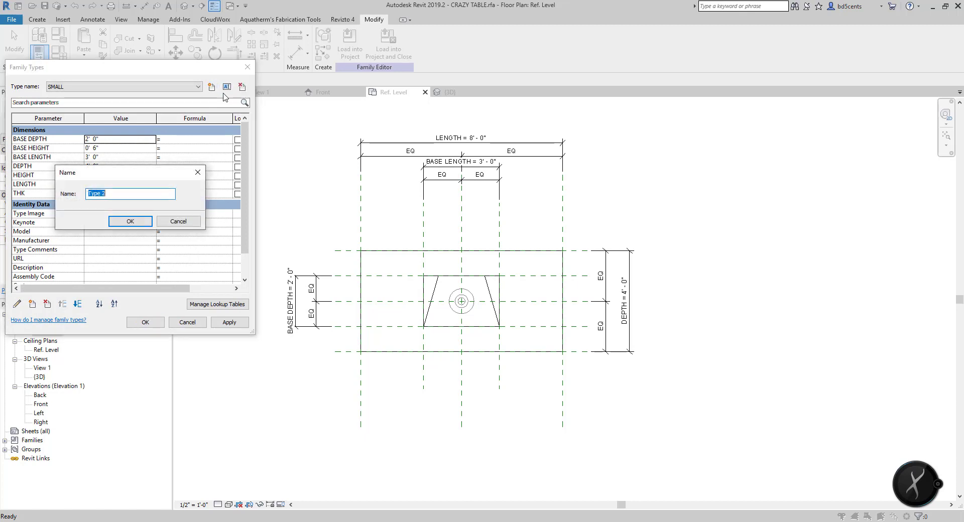
text(MEDIUM)
key(Return)
click(213, 93)
text(LARGER)
key(BackSpace)
key(Return)
Select the SMALL family type and open its BASE DEPTH value for editing
click(198, 86)
click(108, 109)
click(105, 140)
drag(104, 140, 18, 145)
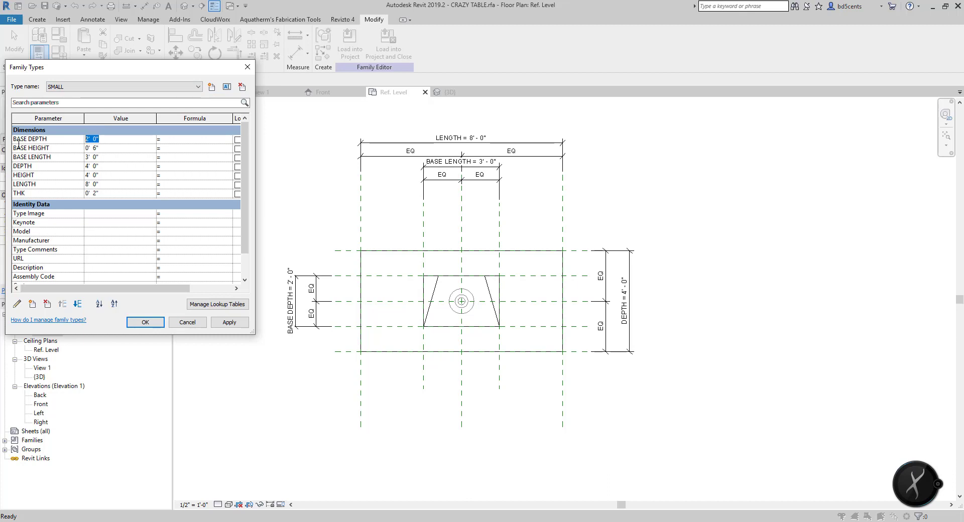
text(-)
key(BackSpace)
key(BackSpace)
key(BackSpace)
Set the BASE DEPTH formula to DEPTH - 0' 6"
click(114, 149)
click(544, 266)
text(dEPTHJ)
click(120, 154)
key(Return)
click(177, 148)
key(Return)
click(201, 139)
text(DEPTH-.5)
key(Return)
Set the BASE LENGTH formula to LENGTH - 1'
click(193, 159)
text(LENGTH - 1)
key(Tab)
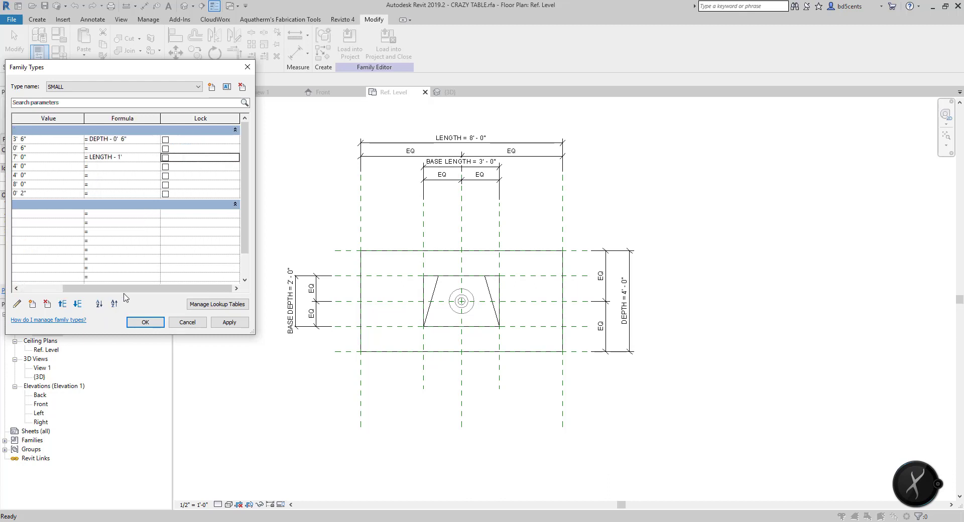
drag(126, 289, 19, 260)
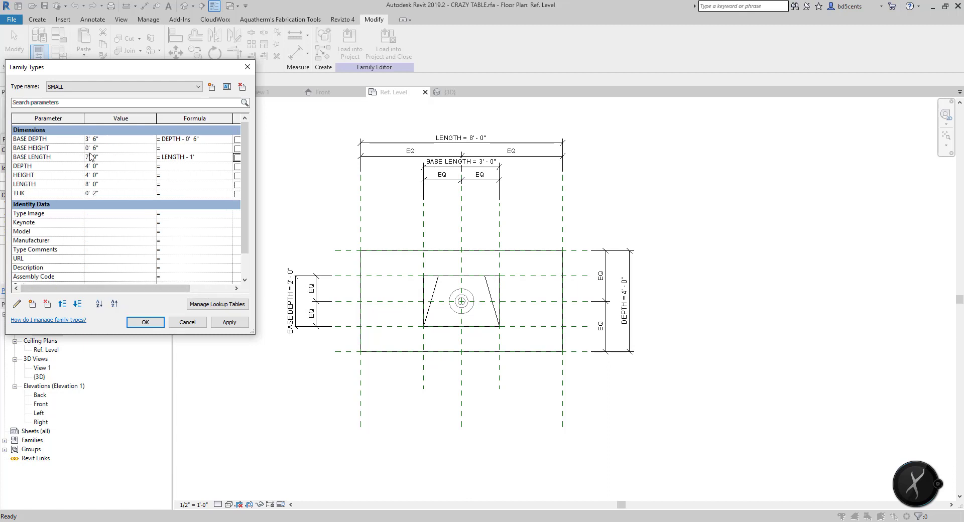
Set the SMALL type's LENGTH to 4' and its DEPTH to 2' 9"
click(180, 177)
click(120, 183)
text(4)
click(107, 177)
click(120, 165)
text(2'  9")
key(Tab)
Compare the SMALL and MEDIUM types, and set the MEDIUM type's LENGTH to 5'
click(74, 86)
click(73, 102)
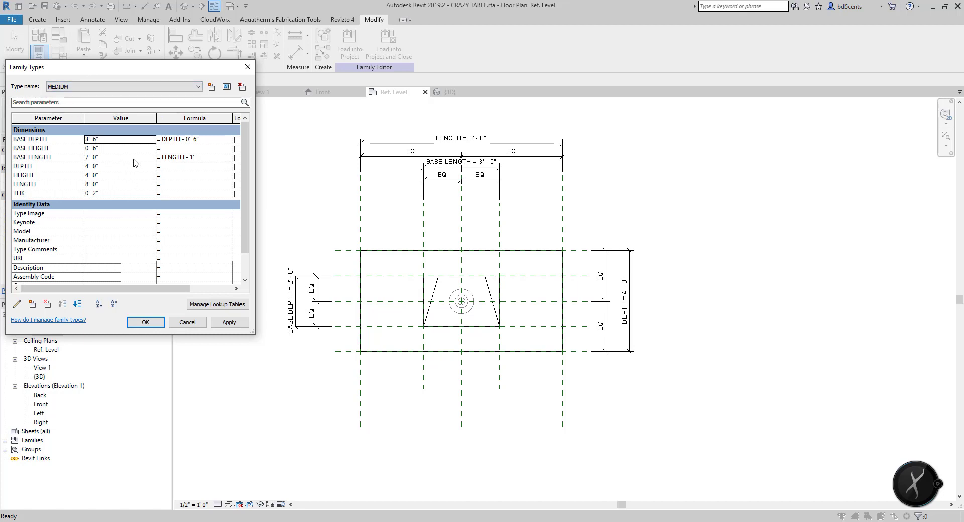
click(114, 88)
click(111, 109)
click(98, 88)
click(85, 103)
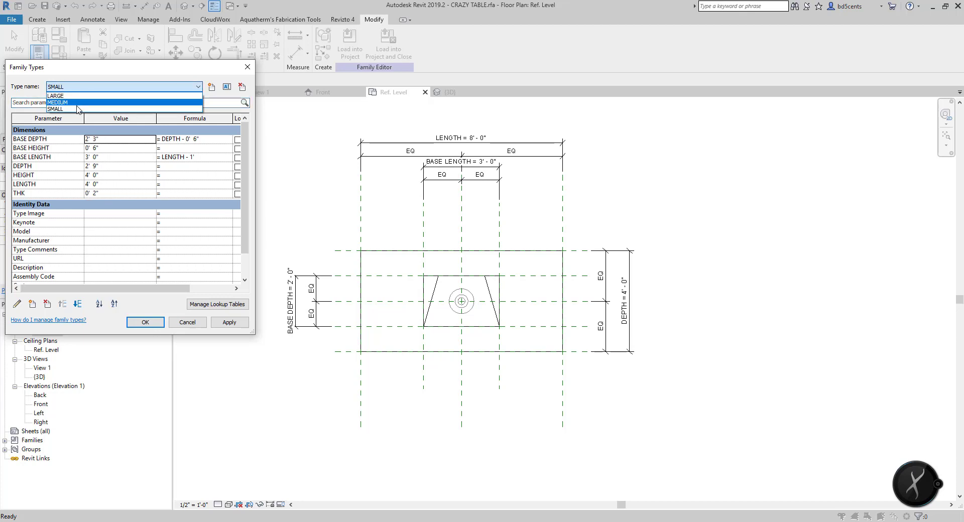
click(103, 184)
text(5)
key(Tab)
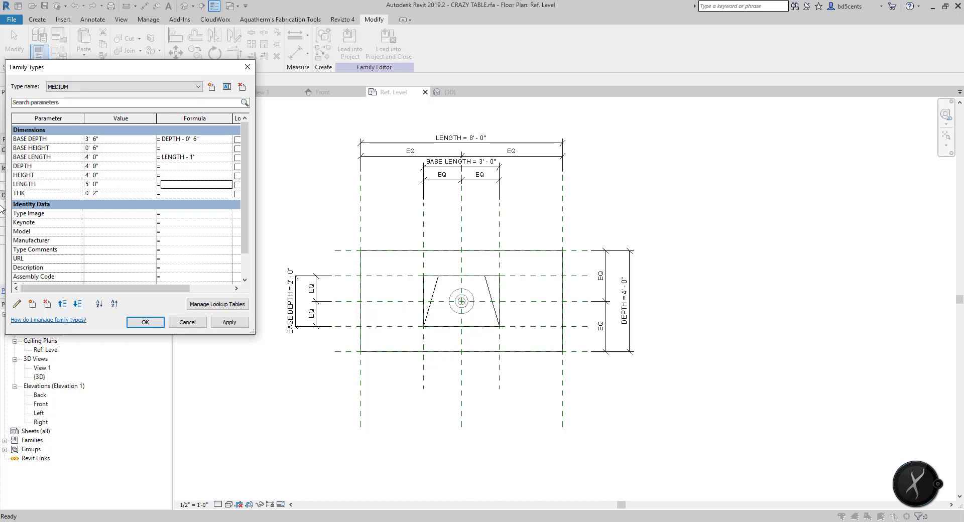
Set the DEPTH formula to LENGTH / 2 and the MEDIUM type's BASE HEIGHT to 1'
click(107, 176)
click(107, 179)
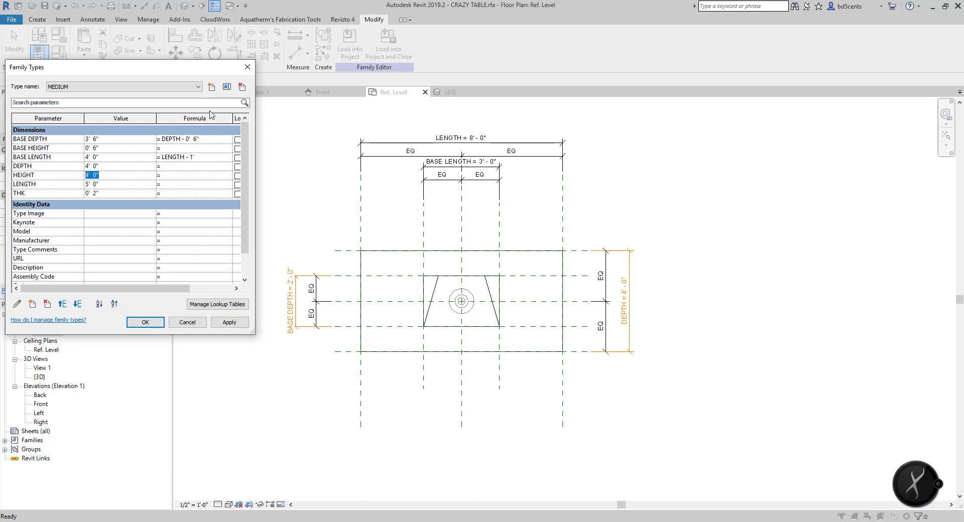
click(194, 166)
click(181, 159)
click(140, 148)
text(1)
Set the BASE DEPTH formula to BASE LENGTH - 1' and apply the MEDIUM type to the model
click(194, 140)
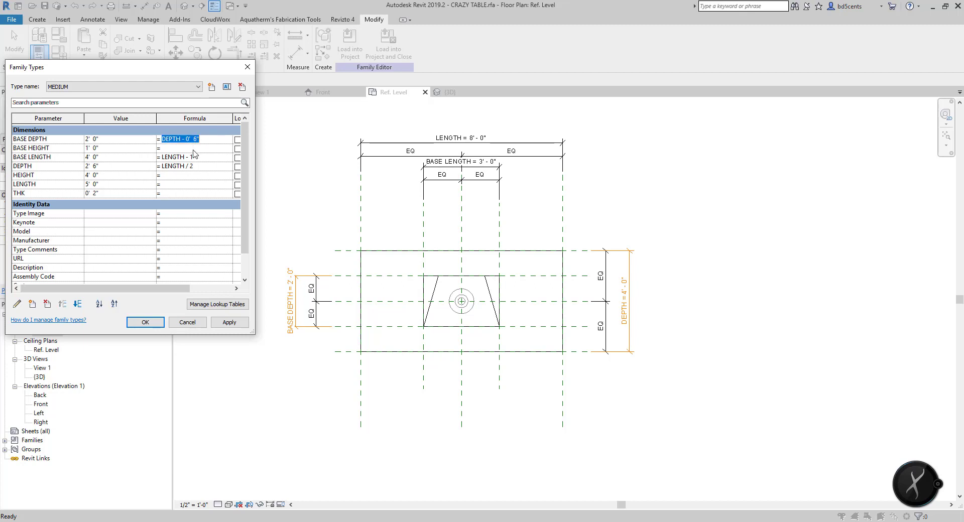
text(BASE LENGTH - 1')
click(230, 323)
Switch to the LARGE family type and set its LENGTH to 7'
click(135, 87)
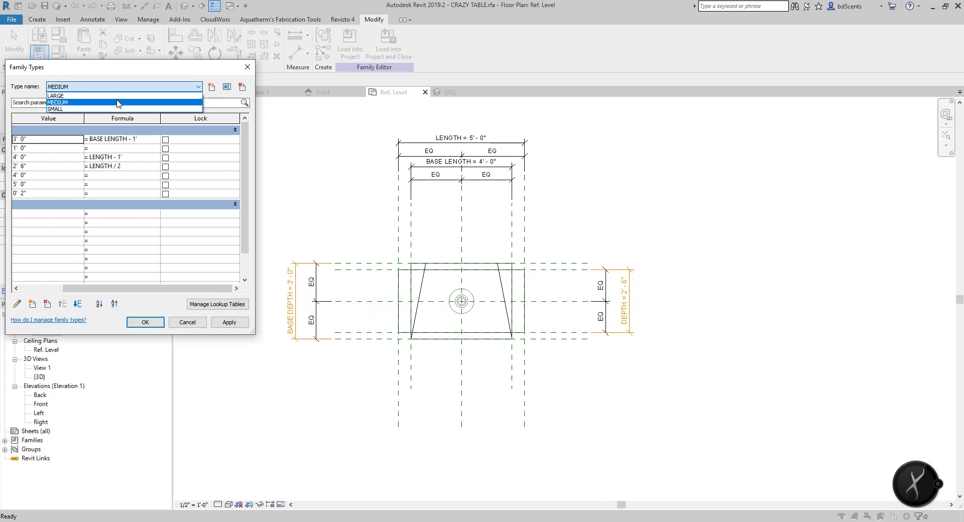
click(120, 100)
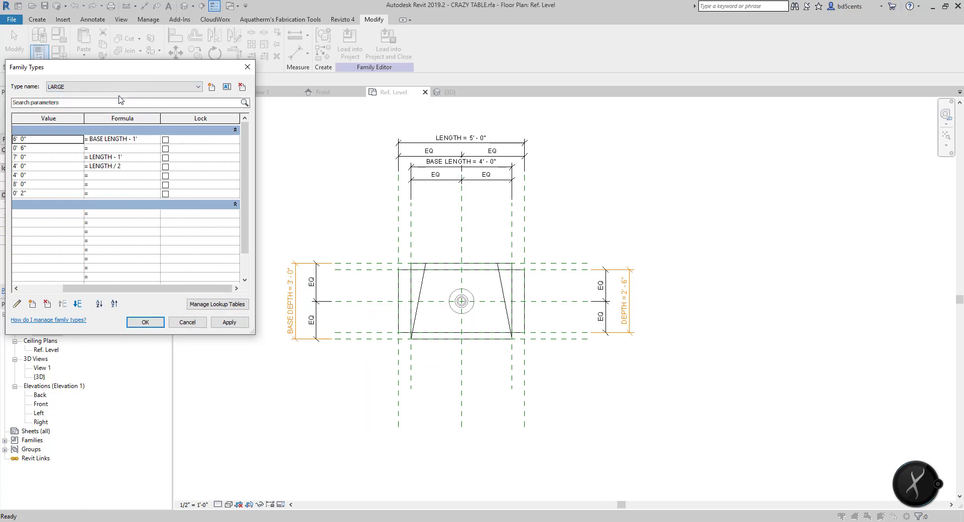
drag(148, 288, 106, 289)
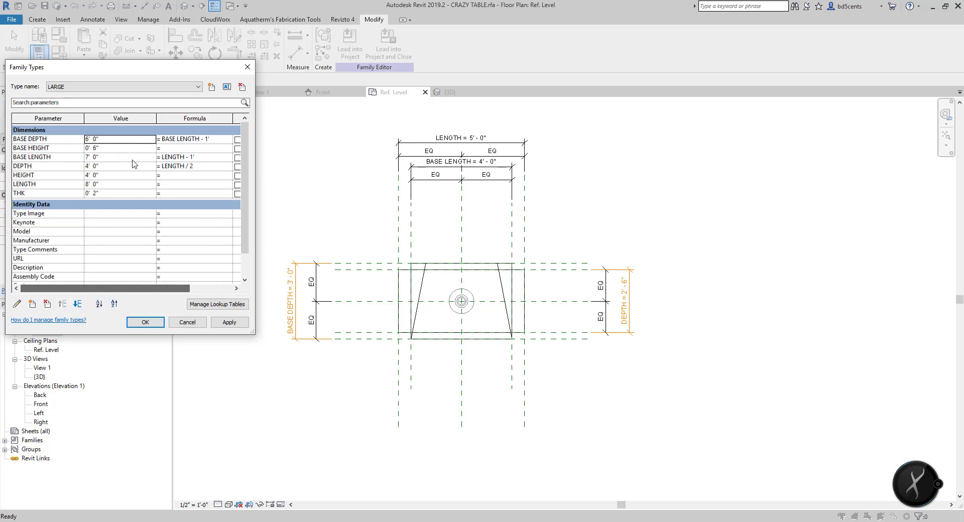
click(129, 149)
click(126, 140)
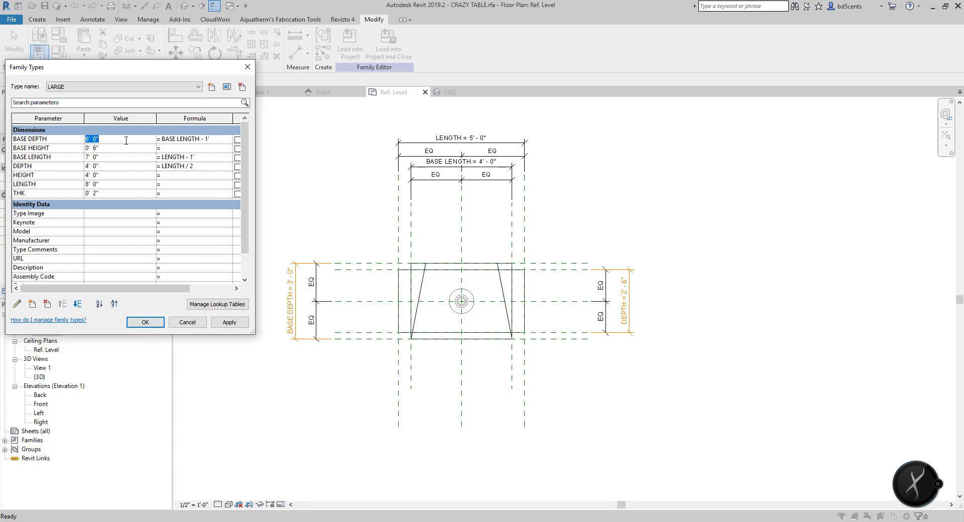
click(108, 184)
text(7')
click(133, 170)
click(135, 176)
click(137, 160)
click(137, 166)
Set the LARGE type's BASE HEIGHT to 1' and apply the type values to the model
click(193, 166)
click(194, 167)
click(201, 159)
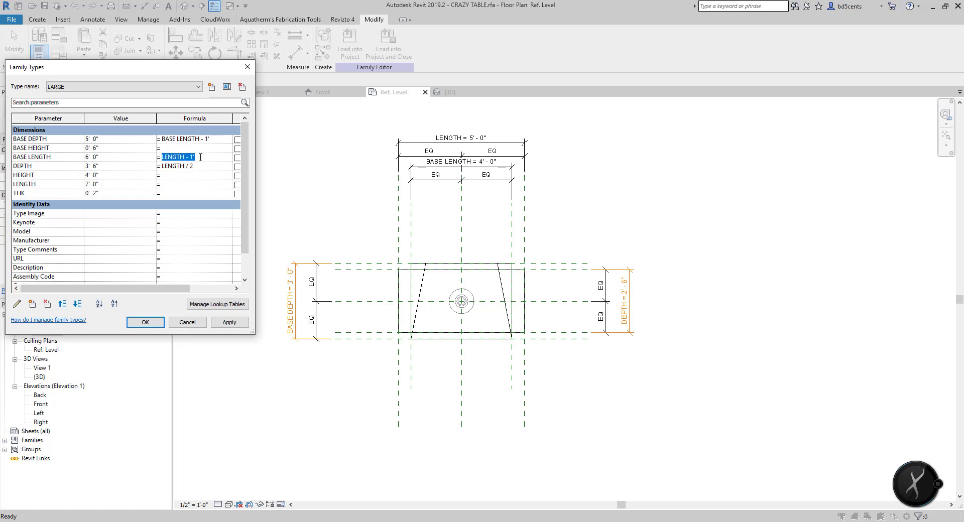
click(110, 150)
text(1')
click(184, 143)
click(229, 322)
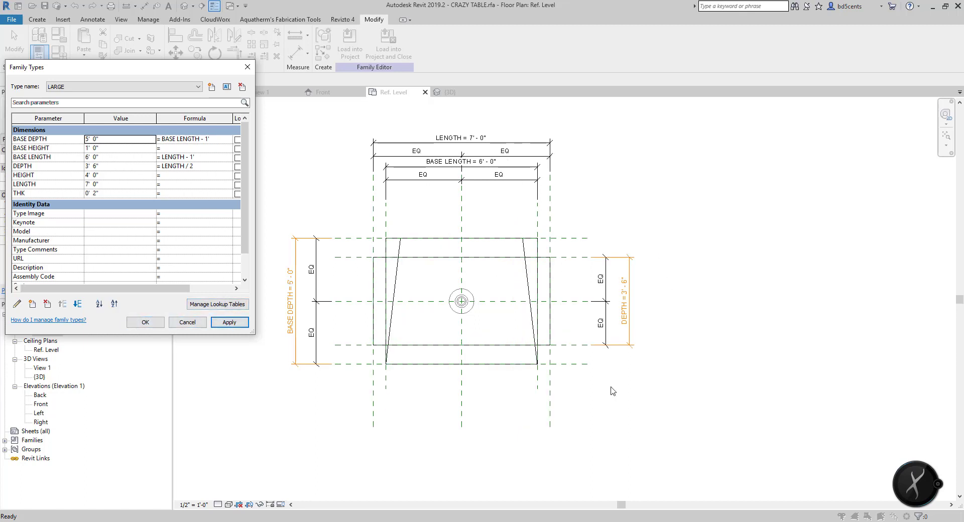
click(146, 322)
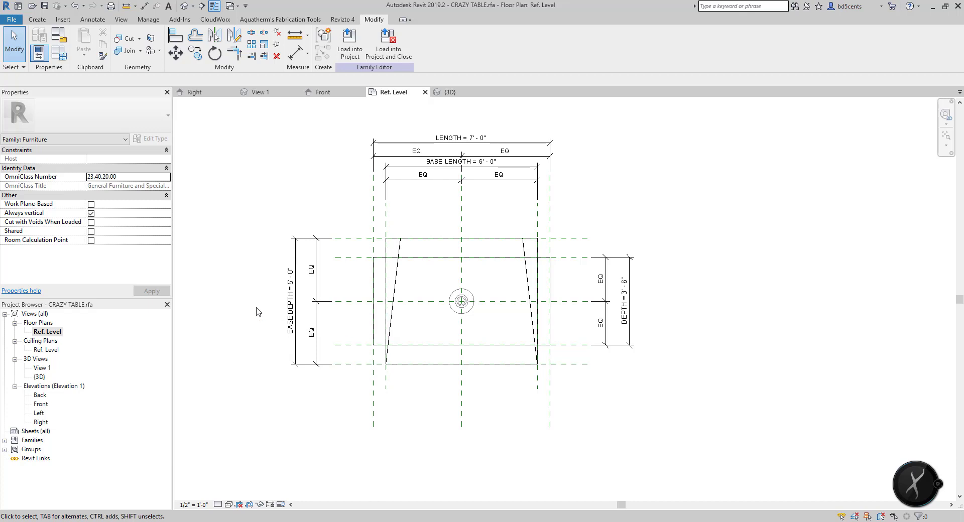
Switch to the 3D view of the table and reopen the family types
click(121, 19)
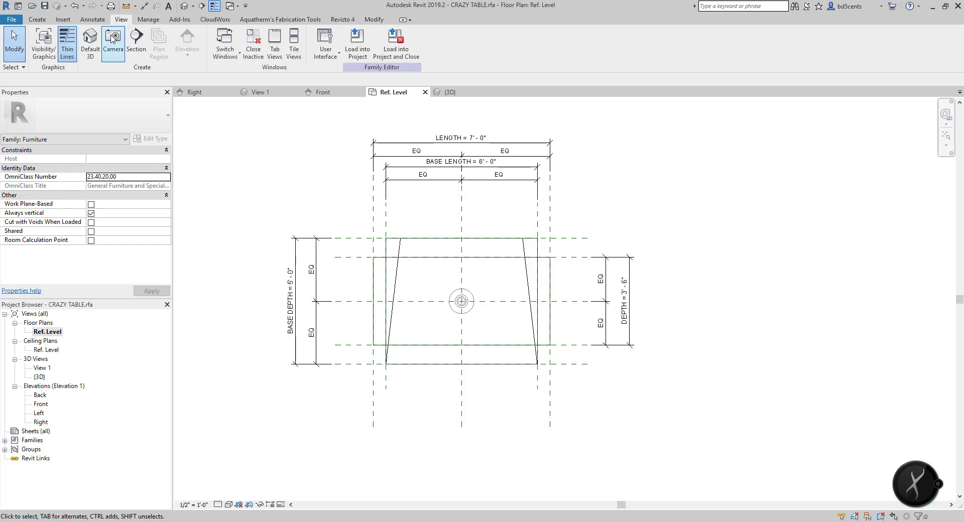
click(112, 39)
key(ctrl+Tab)
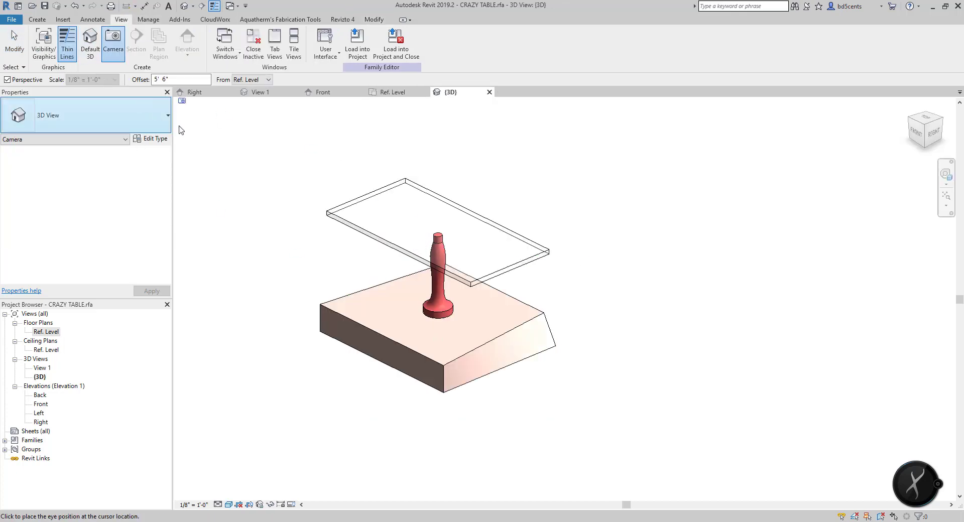
key(Escape)
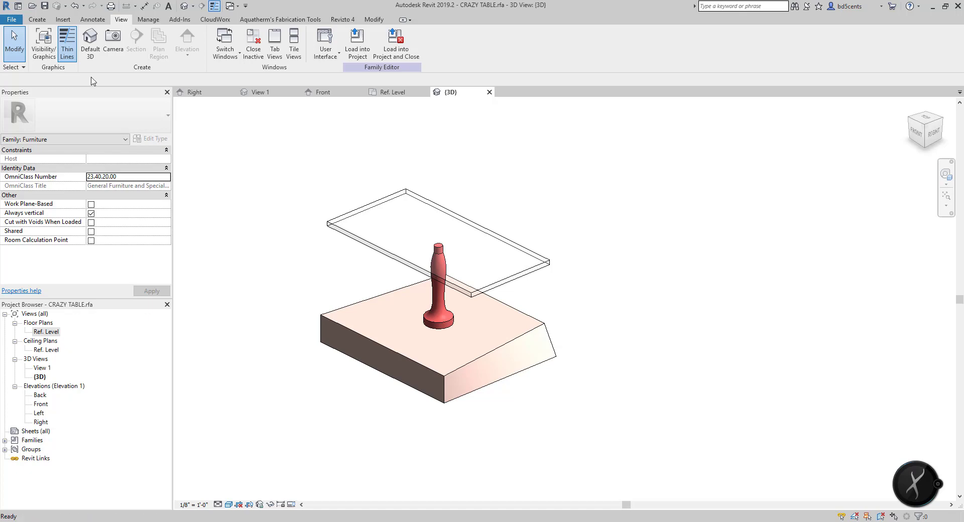
click(37, 19)
click(39, 51)
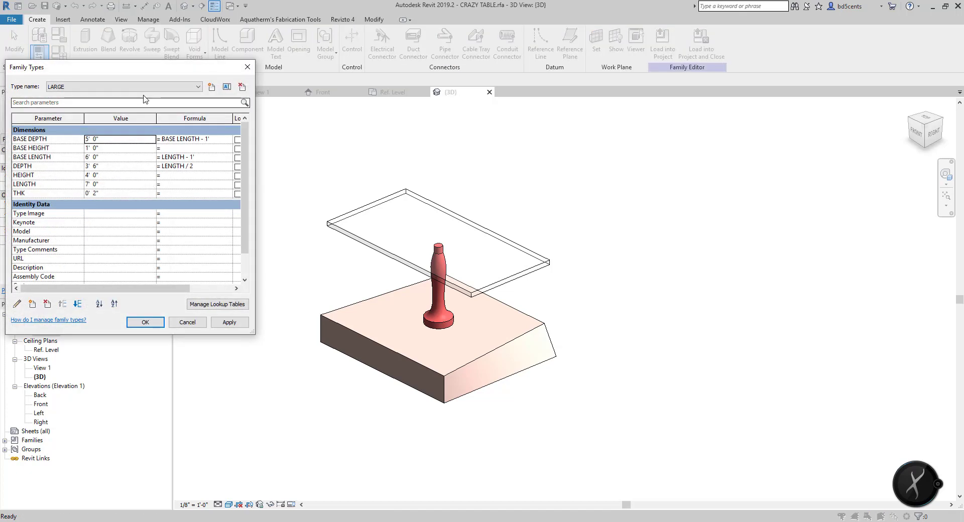
Apply the SMALL type to the model to check the table in 3D
click(101, 87)
click(96, 96)
click(93, 87)
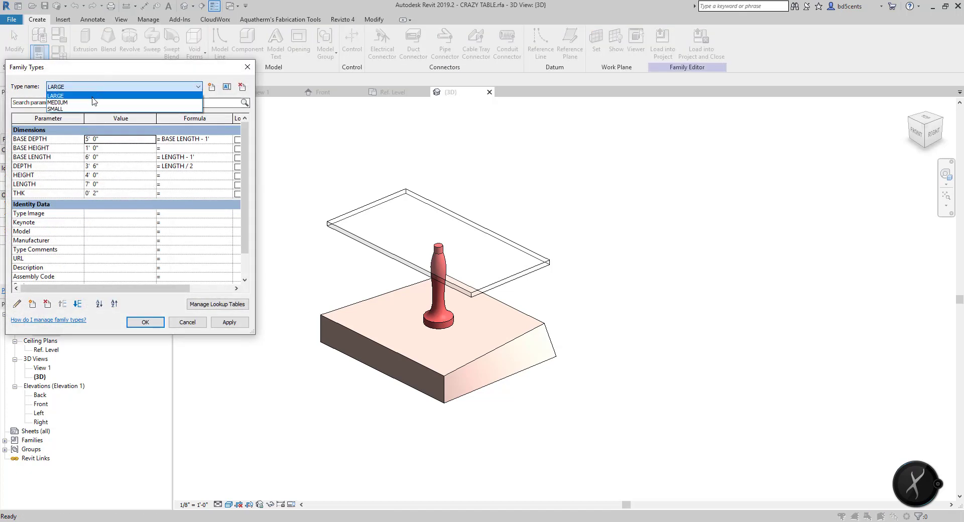
click(90, 110)
click(229, 322)
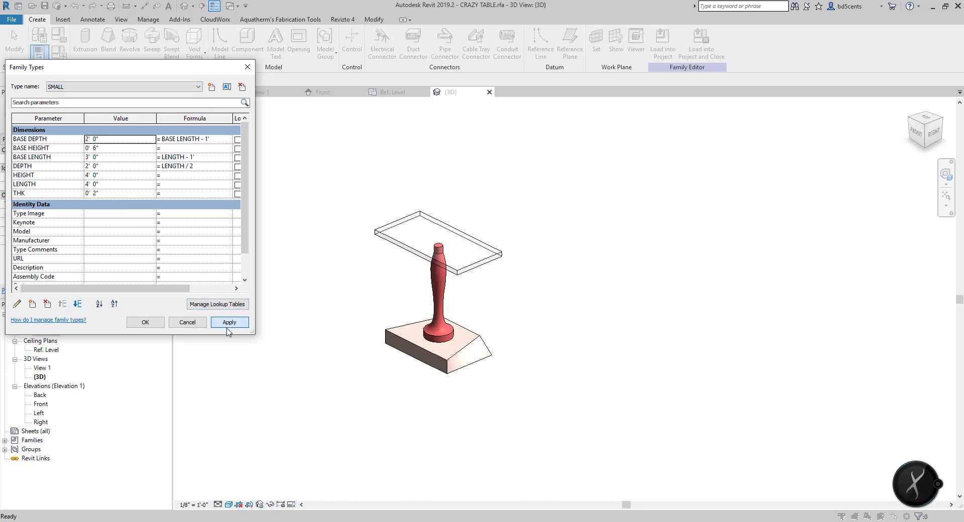
click(84, 87)
click(90, 109)
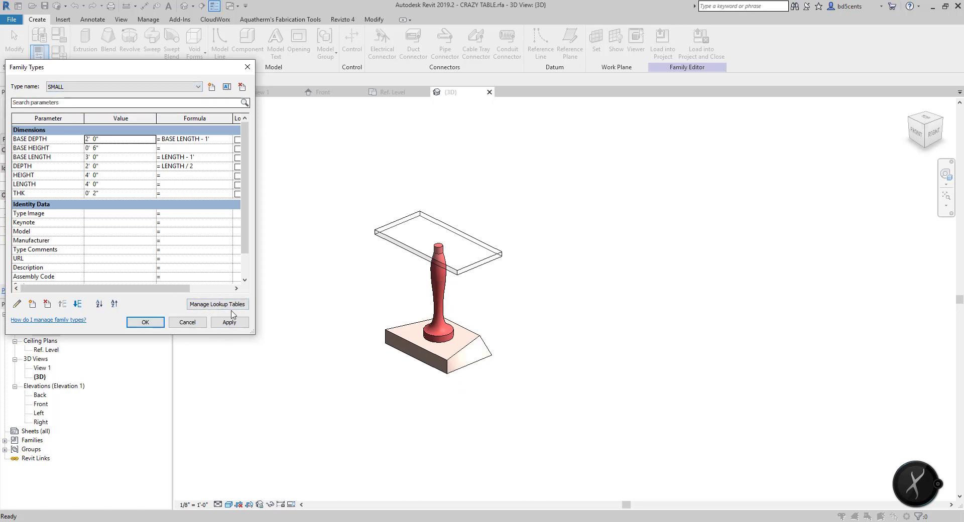
Apply the MEDIUM type to the 3D model and save the family
click(81, 87)
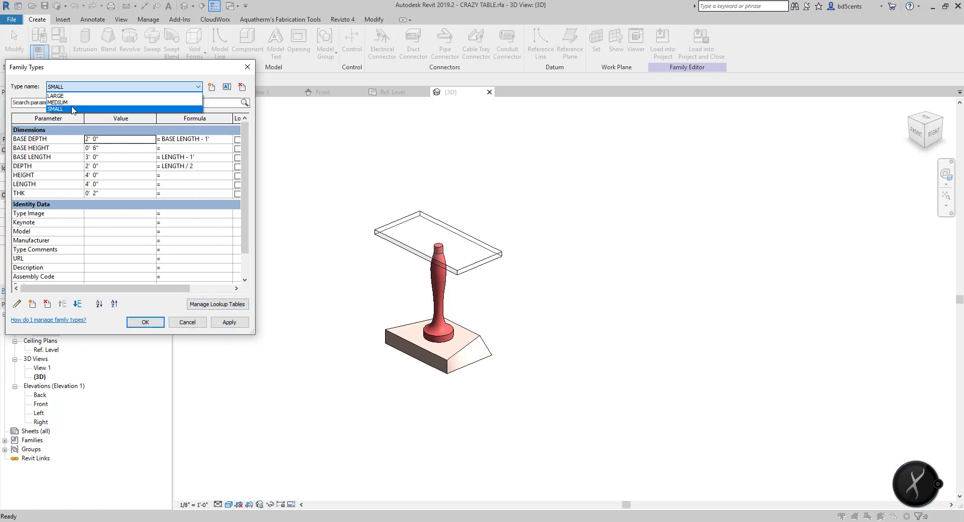
click(75, 101)
click(219, 320)
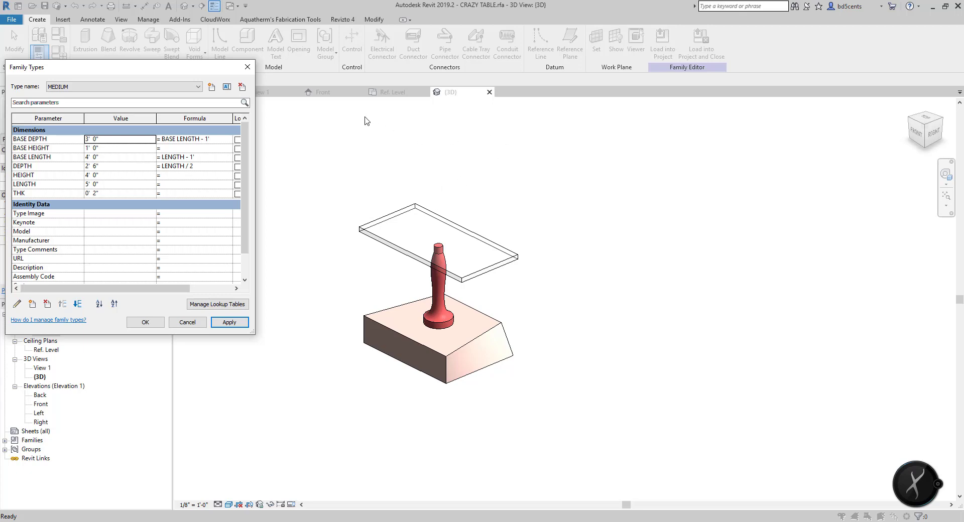
click(247, 67)
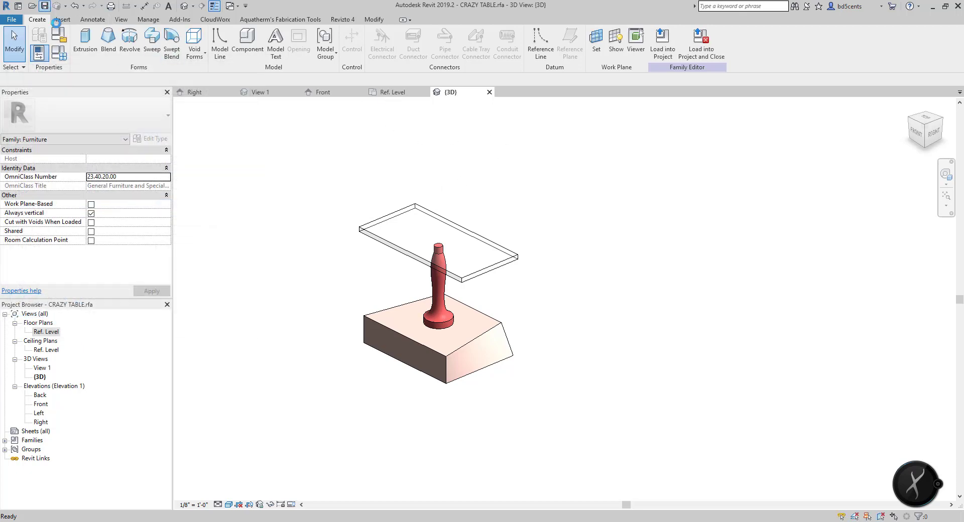
Open the project revit2019demo33.rvt from the Demos folder so the family can be loaded into it
click(695, 57)
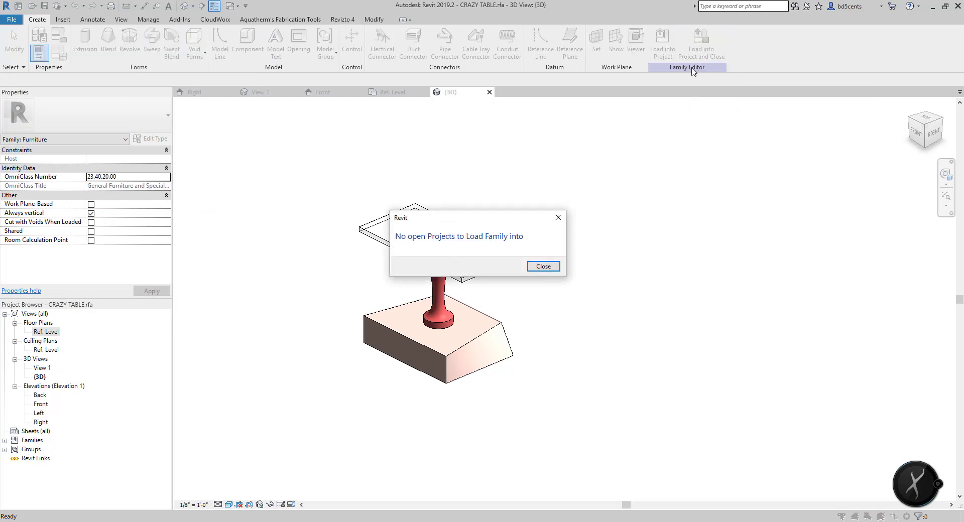
click(555, 269)
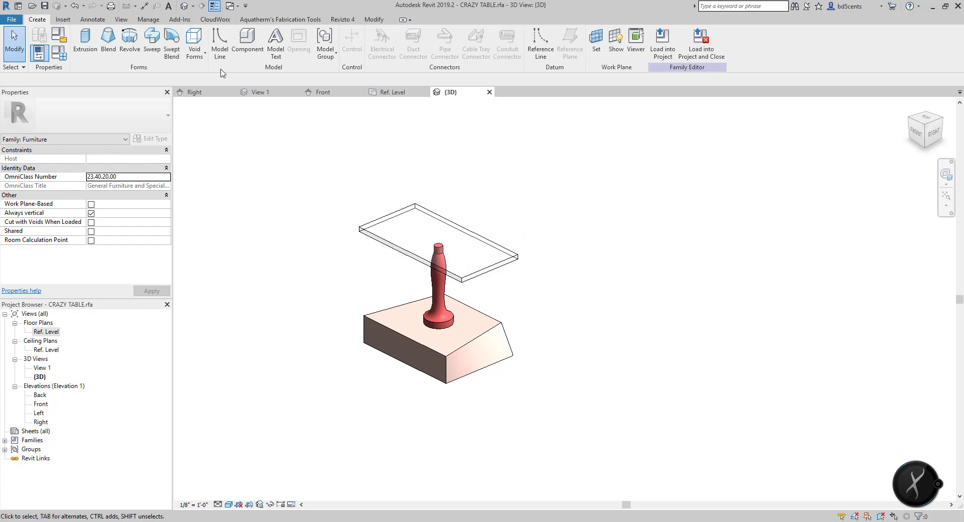
click(11, 19)
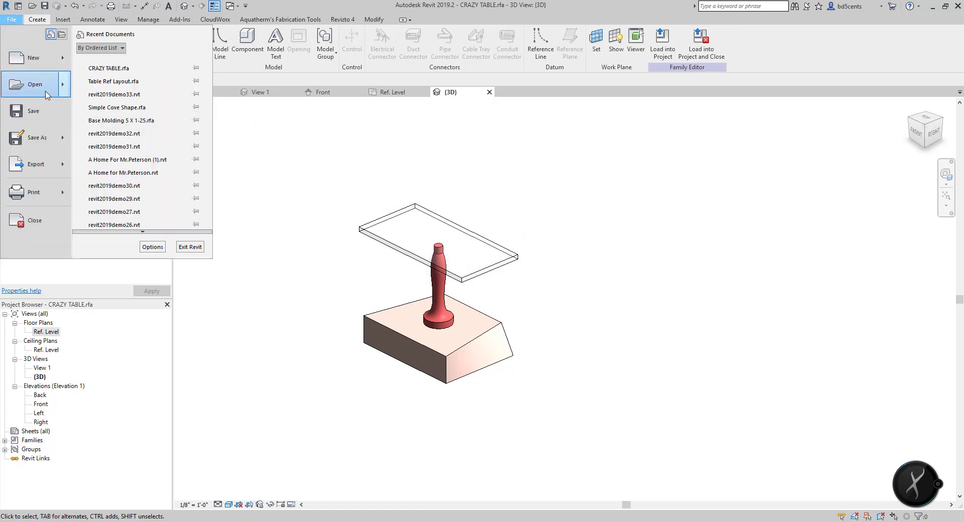
click(44, 92)
click(430, 164)
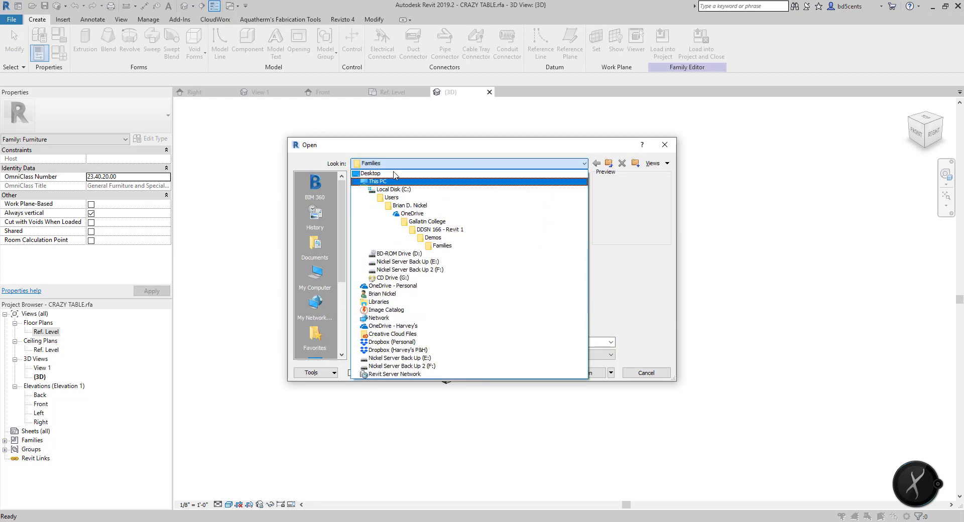
key(Escape)
click(607, 164)
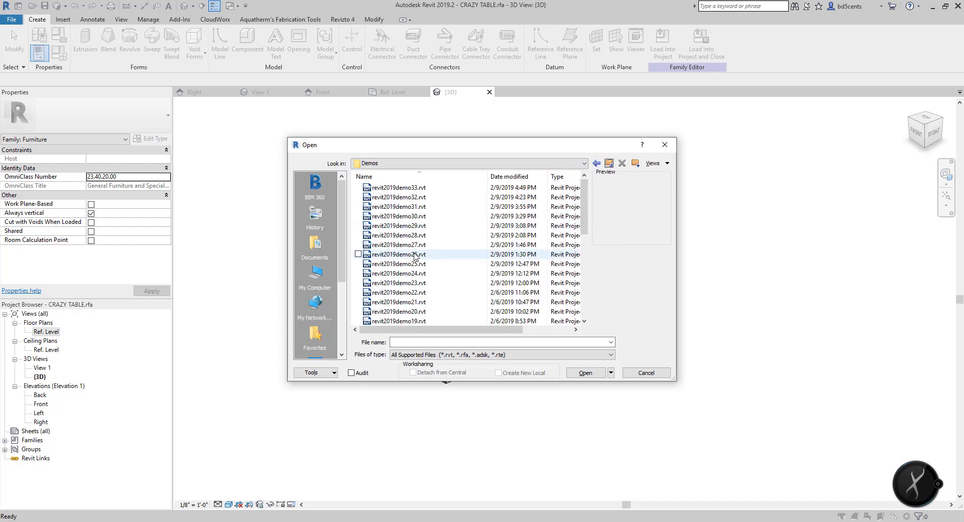
click(400, 188)
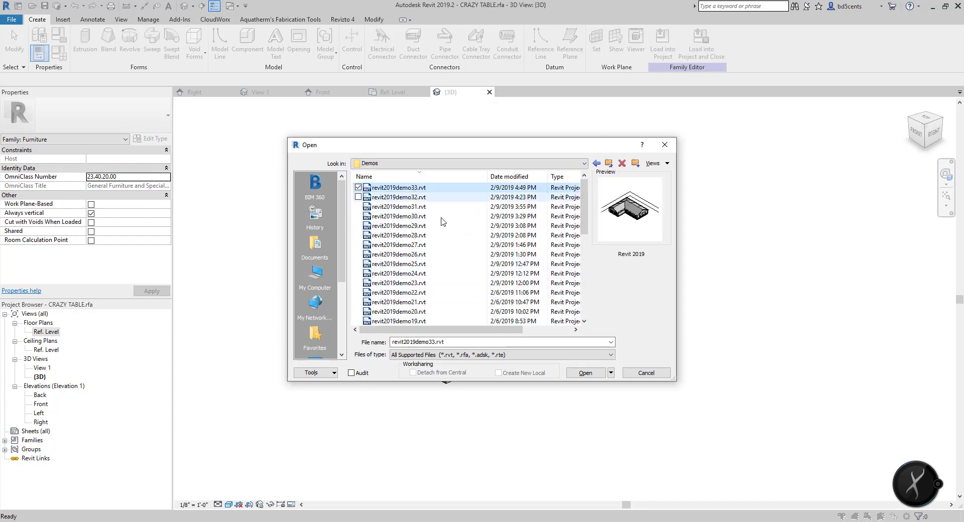
click(572, 373)
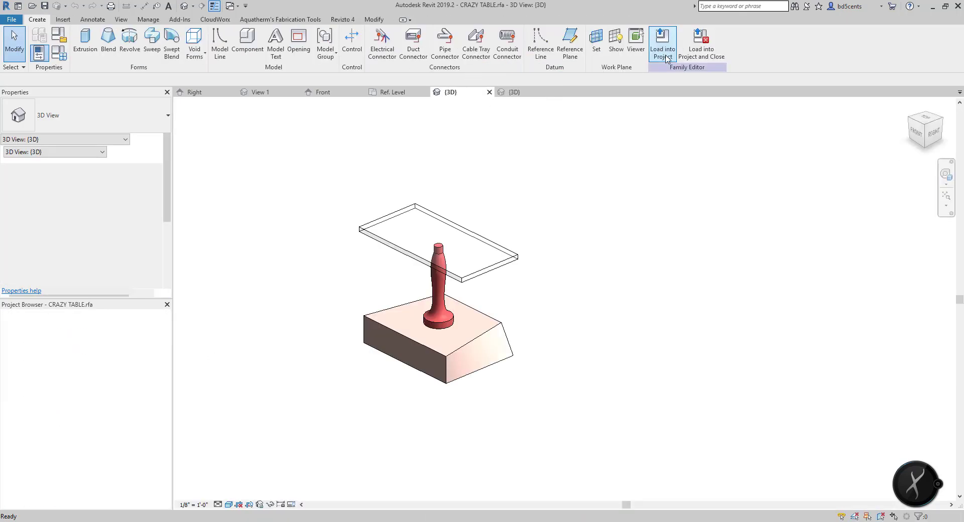
Load the family into the project while closing the family file, and place a SMALL CRAZY TABLE on Level 1 just below the DINING tag
click(702, 45)
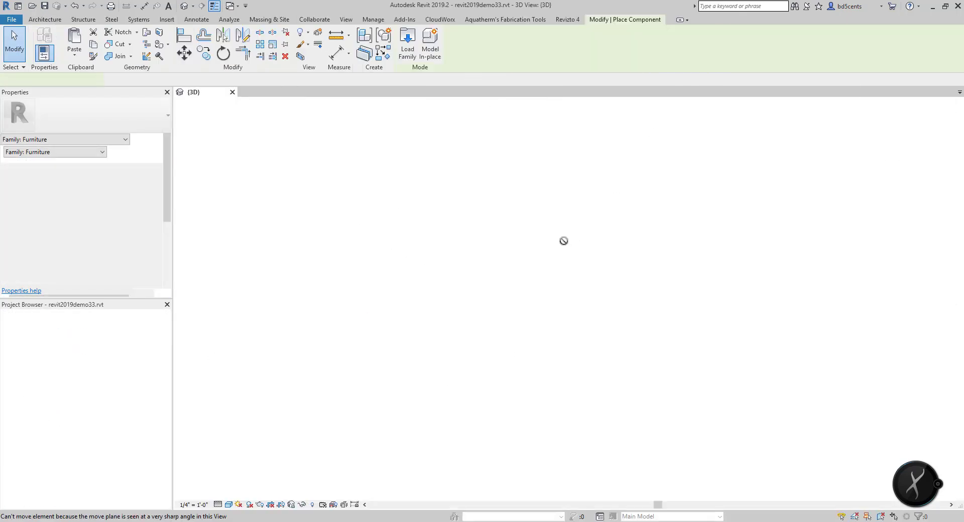
double_click(40, 341)
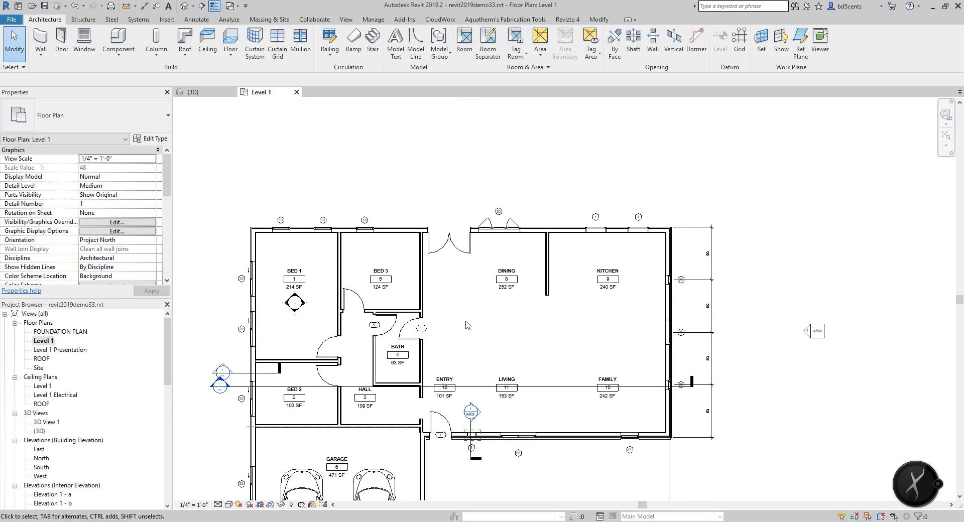
scroll(518, 316, up, 2)
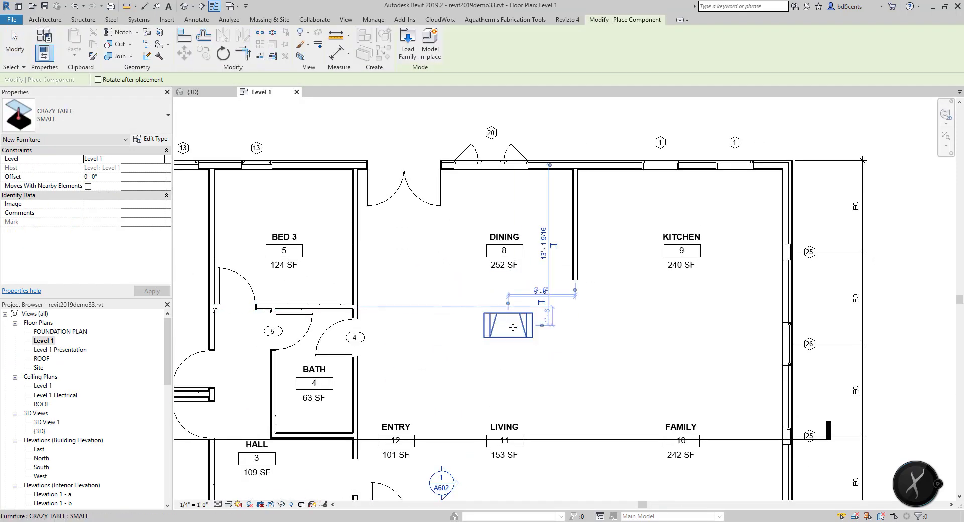
click(500, 305)
key(Escape)
key(Escape)
scroll(442, 338, up, 2)
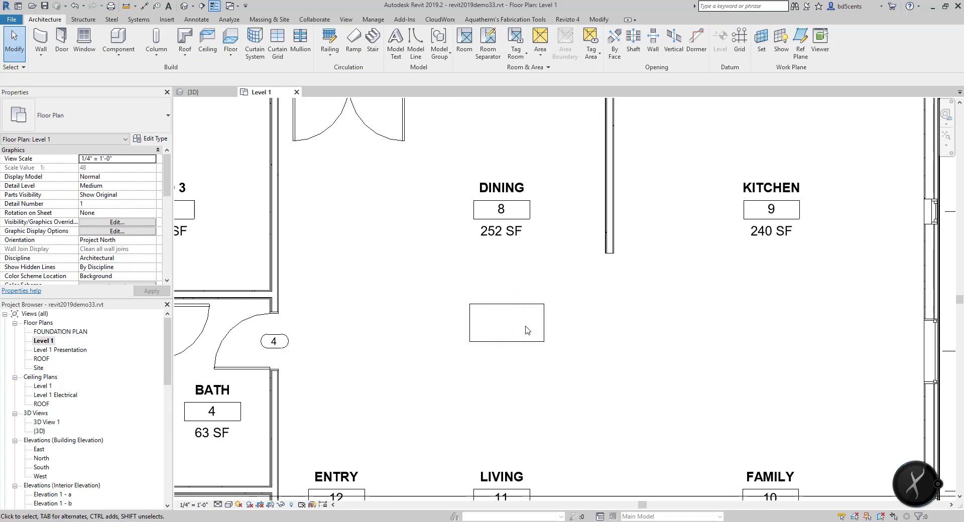
scroll(523, 327, down, 2)
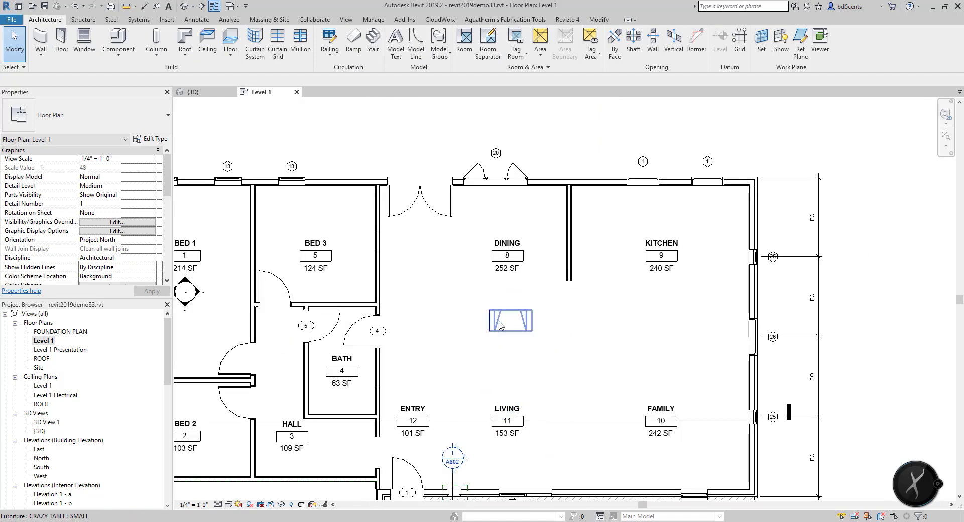
scroll(513, 322, up, 2)
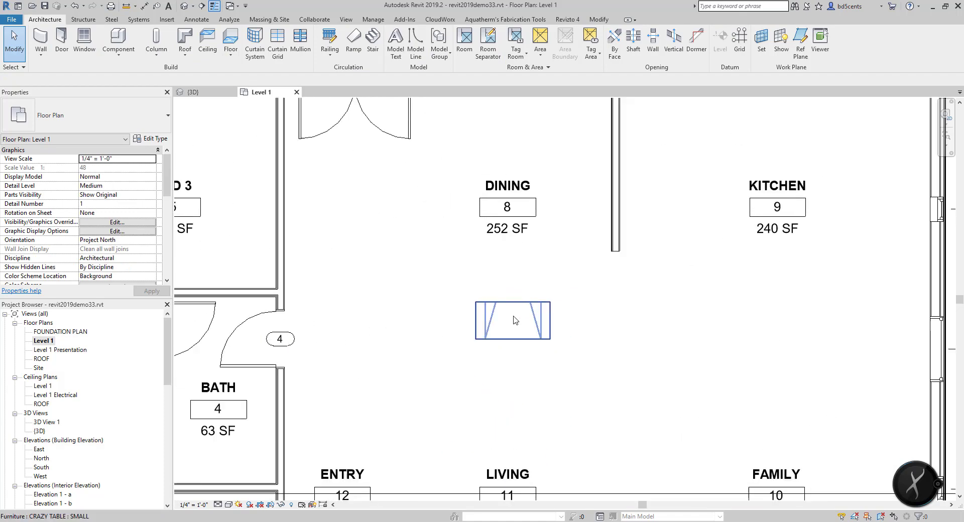
scroll(508, 327, down, 3)
scroll(499, 301, up, 1)
click(497, 297)
drag(497, 297, 494, 271)
Switch the placed table to the LARGE, MEDIUM and SMALL types in turn to compare them in plan
click(139, 117)
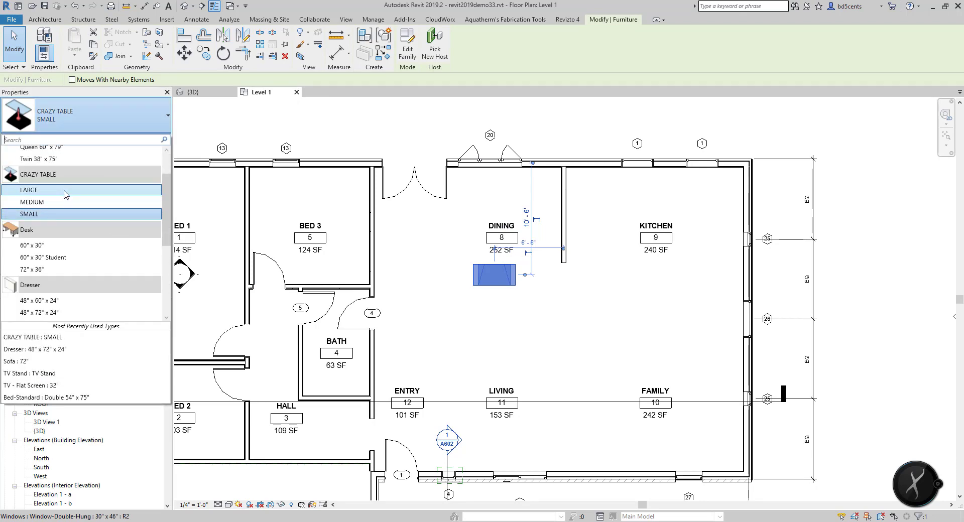
click(61, 190)
click(53, 119)
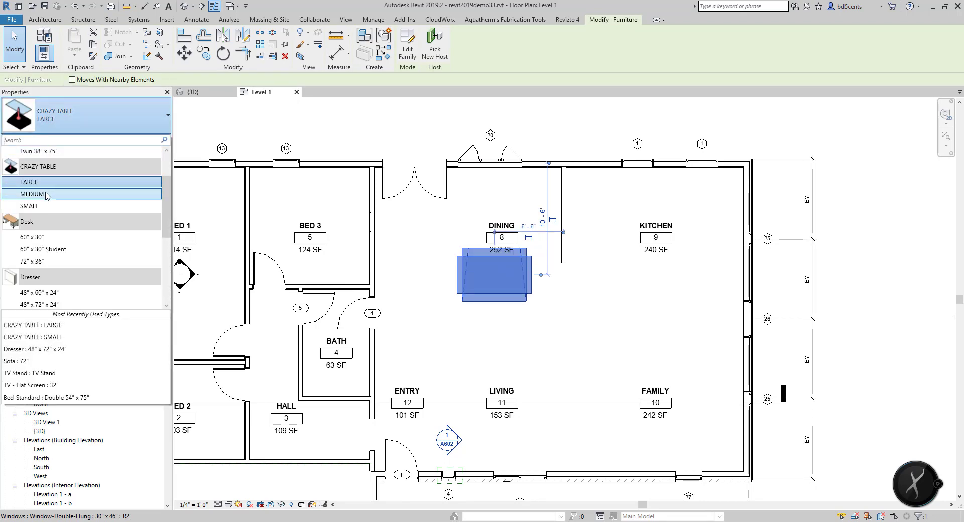
click(50, 194)
click(81, 119)
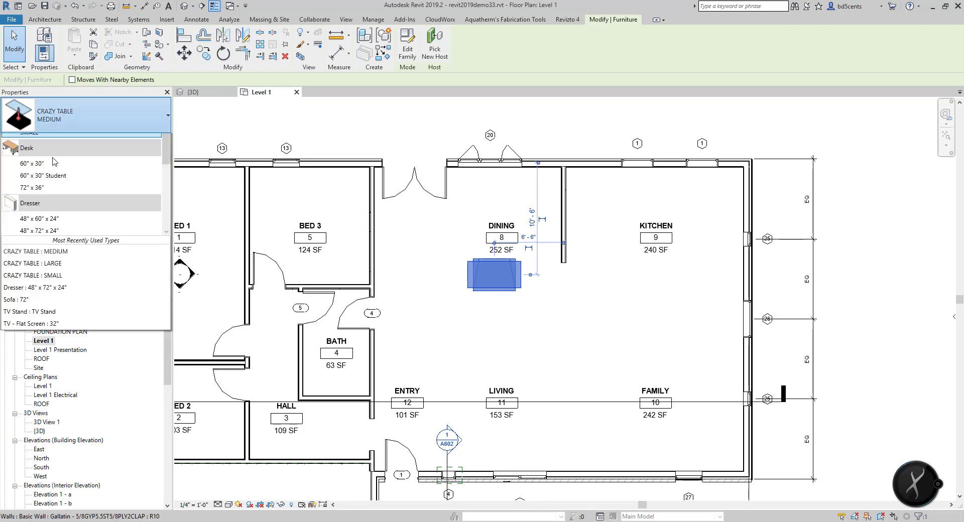
click(51, 203)
click(461, 289)
scroll(461, 290, up, 2)
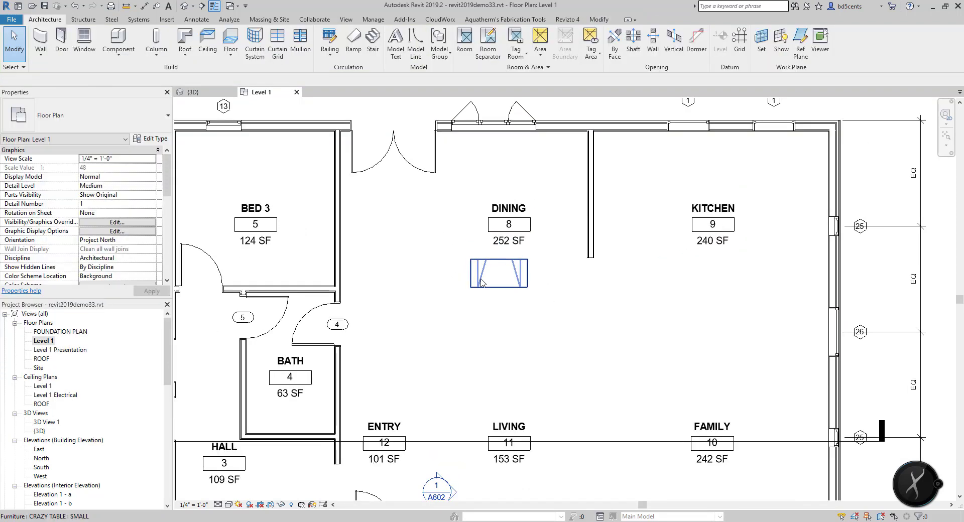
Create a perspective camera view from just above the ENTRY tag, aimed past the table towards the kitchen's exterior wall
scroll(461, 289, down, 3)
click(346, 19)
click(314, 55)
click(343, 96)
click(424, 346)
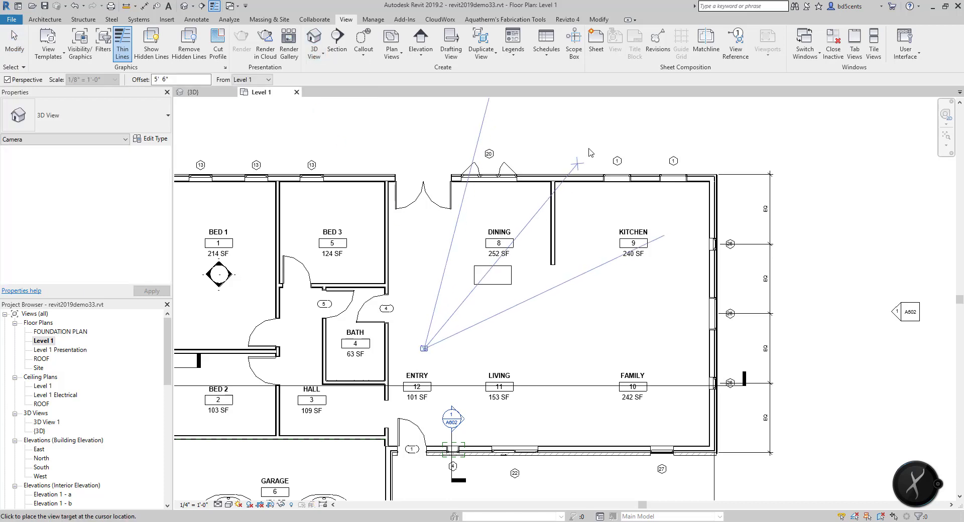
click(633, 171)
Extend the camera view's crop region downward to include the table's base, and set the visual style to Shaded
scroll(616, 255, down, 4)
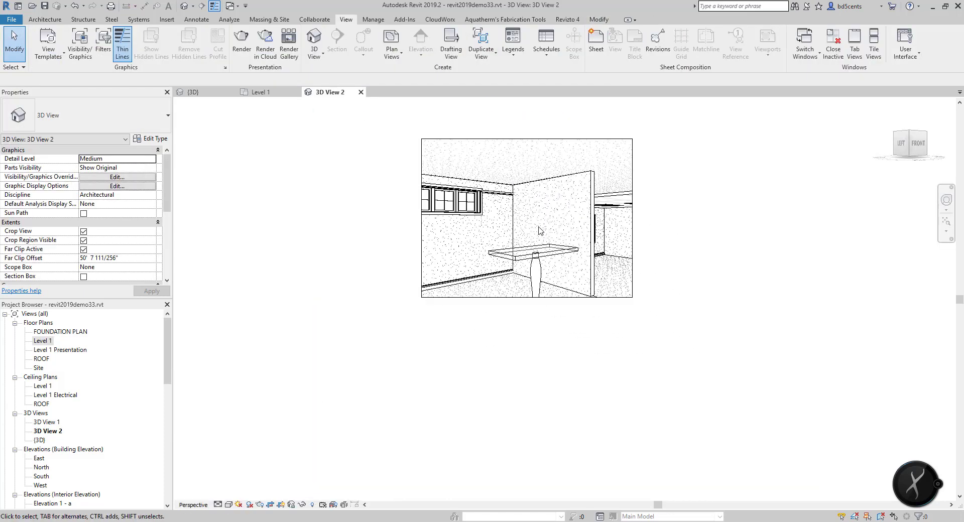
click(517, 298)
drag(527, 298, 527, 347)
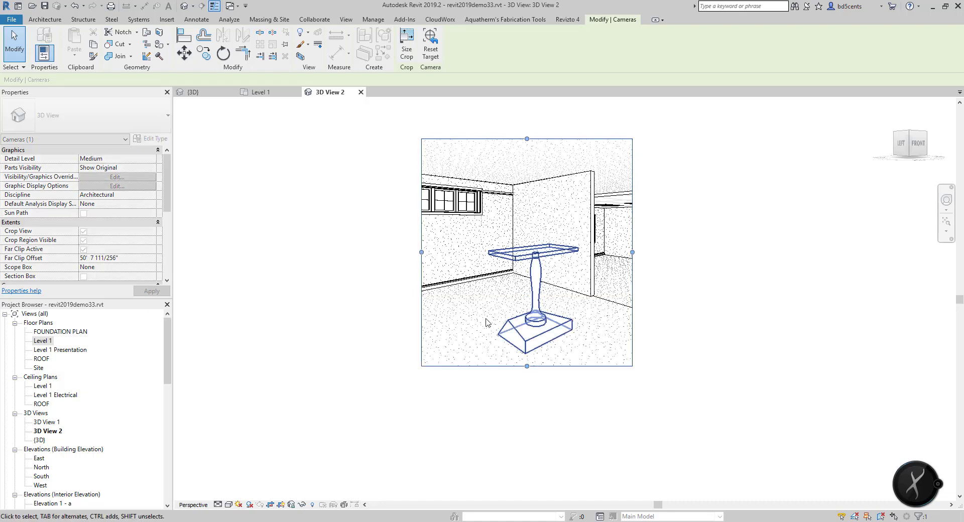
key(Escape)
key(s)
key(d)
scroll(534, 439, up, 3)
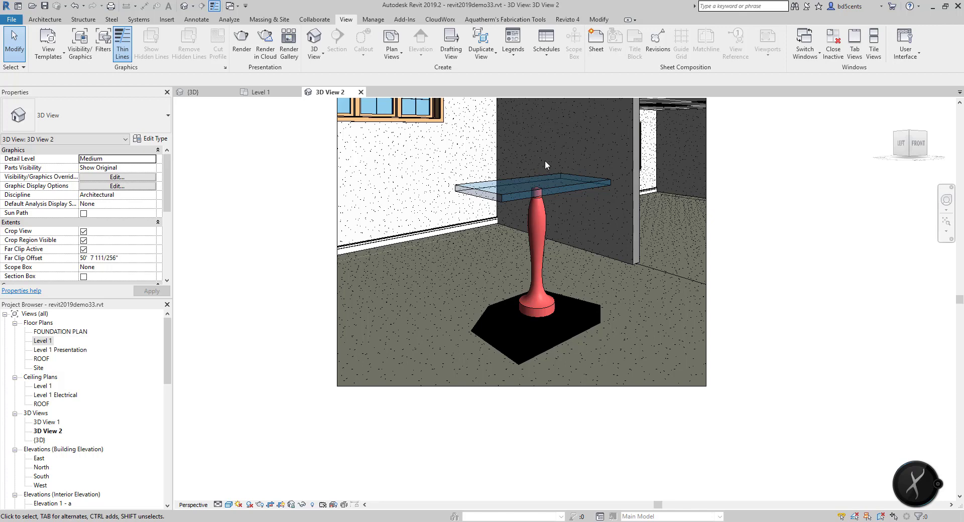
Change the table in the camera view to the MEDIUM type and then to the LARGE type
click(532, 191)
scroll(517, 203, down, 4)
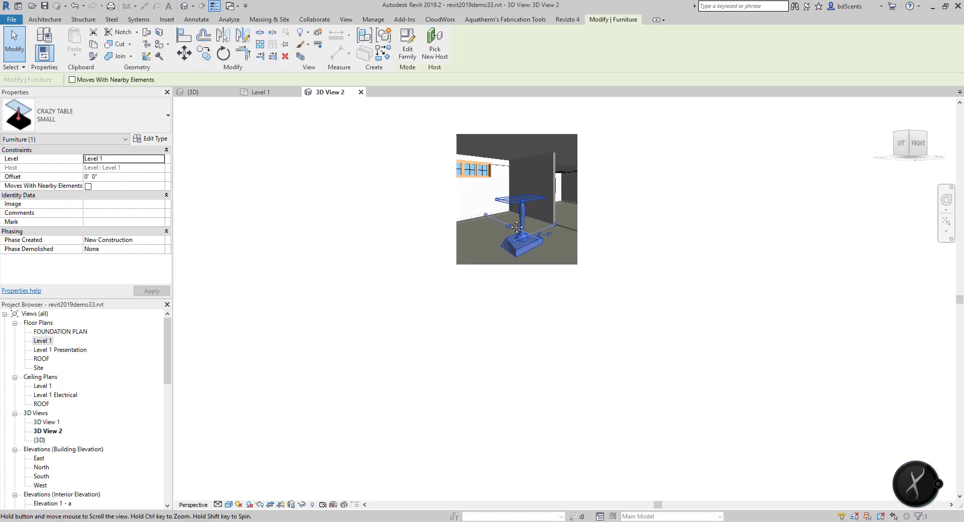
click(96, 128)
click(68, 193)
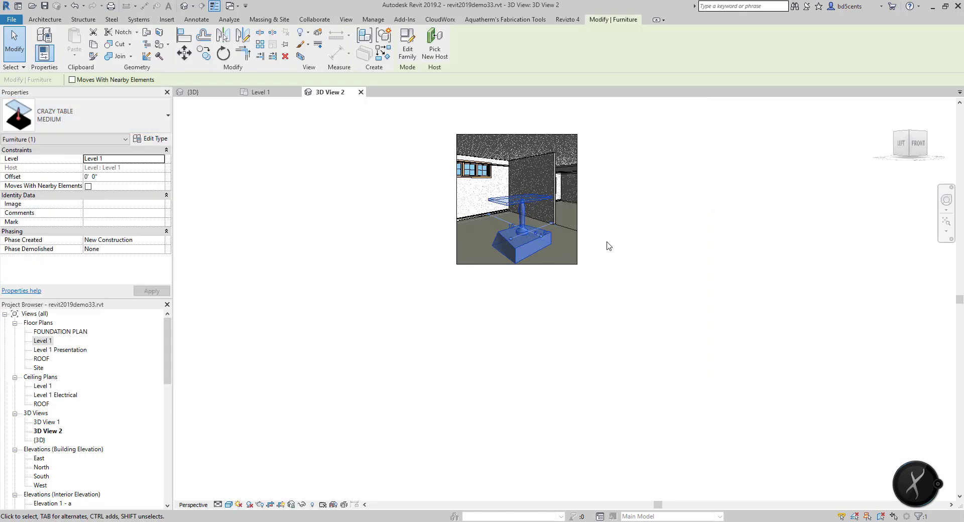
click(76, 139)
click(55, 183)
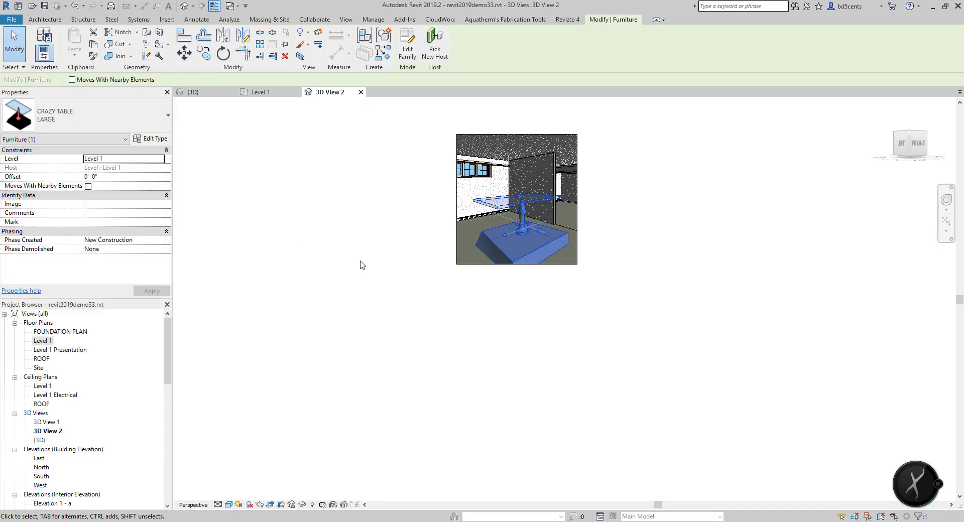
click(361, 265)
Extend the camera view's crop region further down to include the whole base of the LARGE table
scroll(561, 254, up, 2)
click(537, 271)
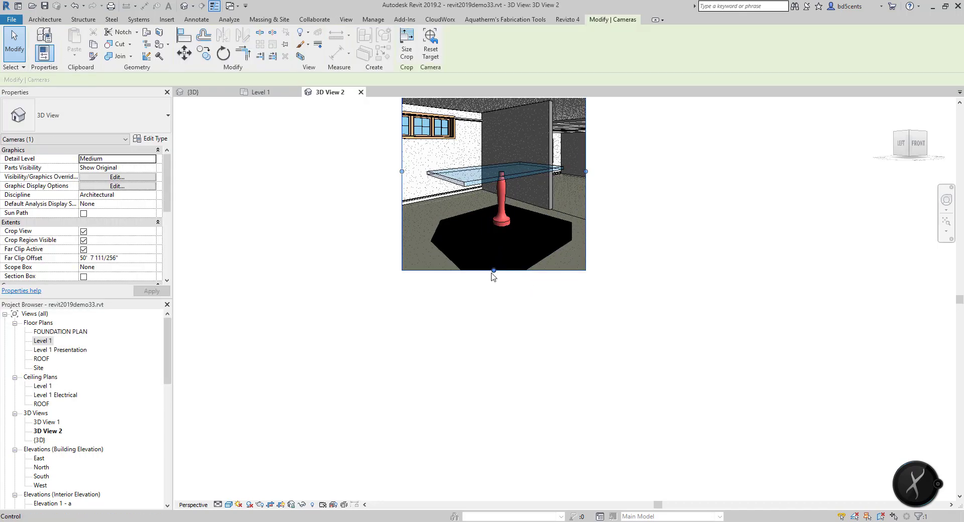
drag(494, 271, 483, 307)
click(338, 312)
scroll(460, 298, down, 2)
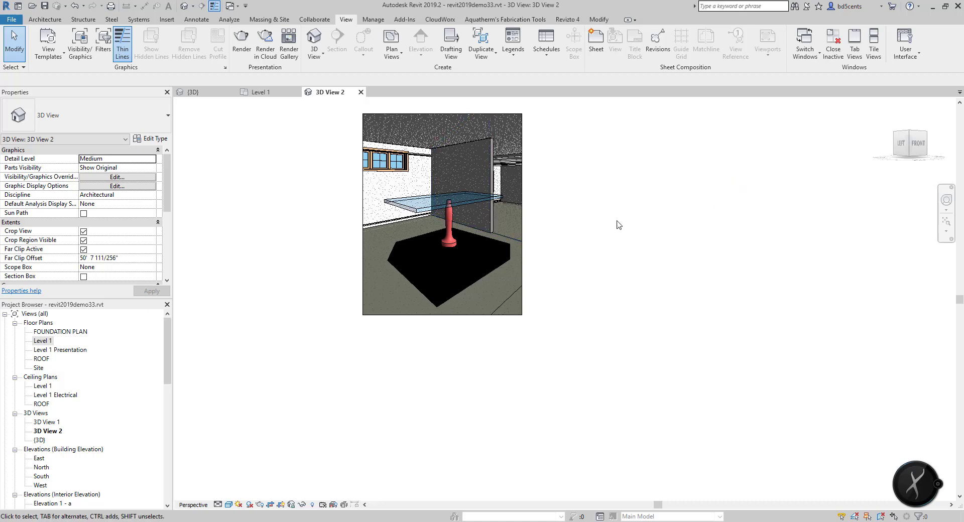
Open the CRAZY TABLE family for editing from the placed table and start editing the glass tabletop extrusion
click(472, 207)
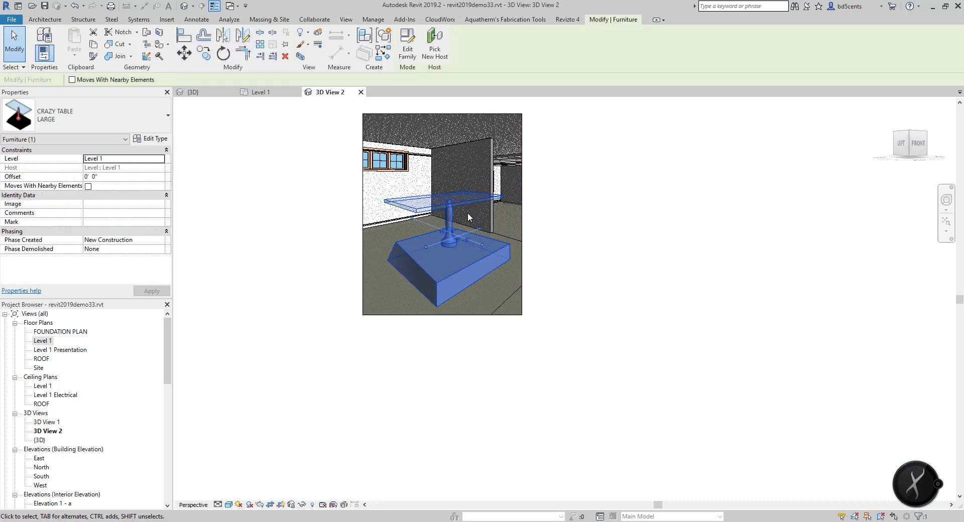
click(408, 51)
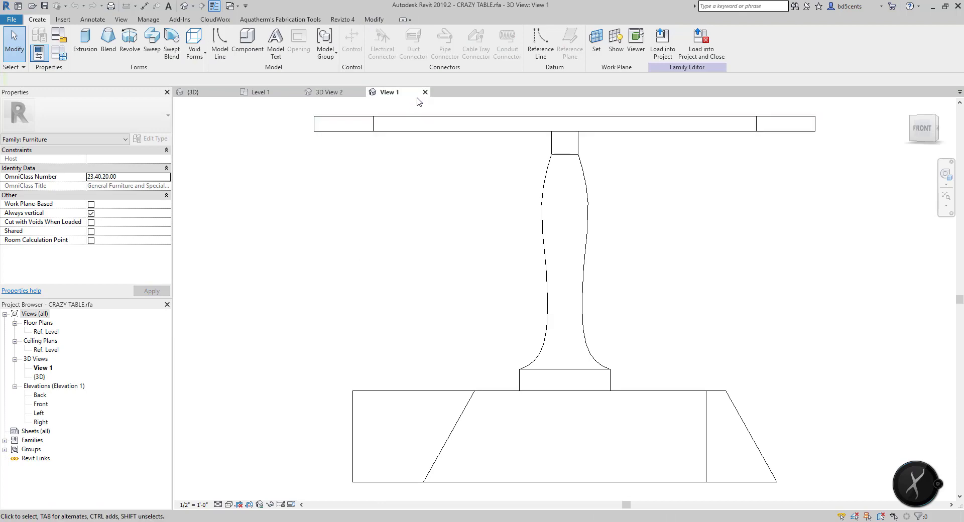
click(384, 132)
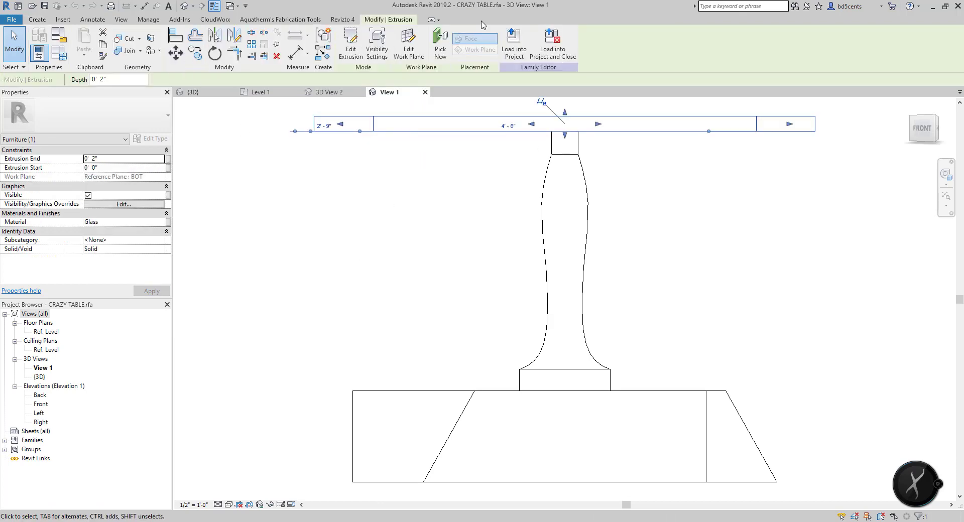
click(351, 46)
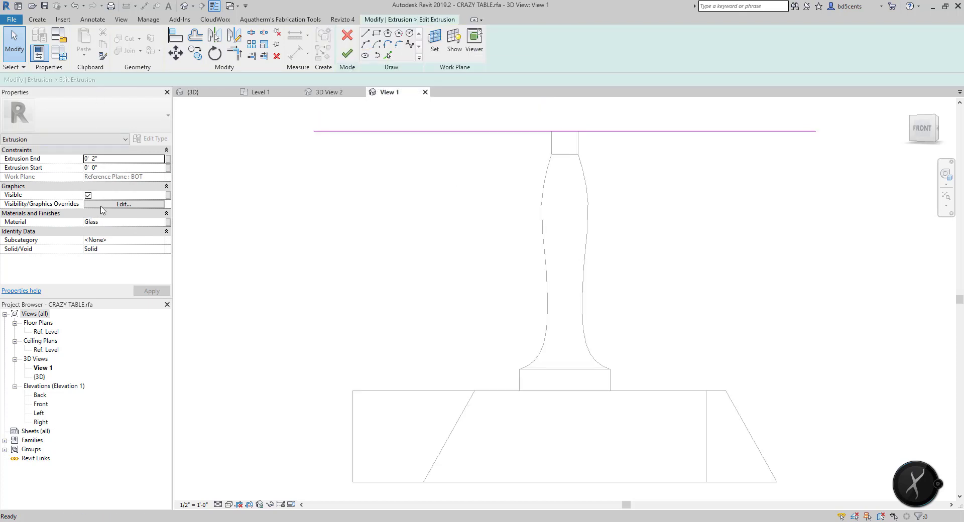
Create an instance family parameter named Table Top Material, associate it with the tabletop's material, and finish the extrusion edit
click(169, 222)
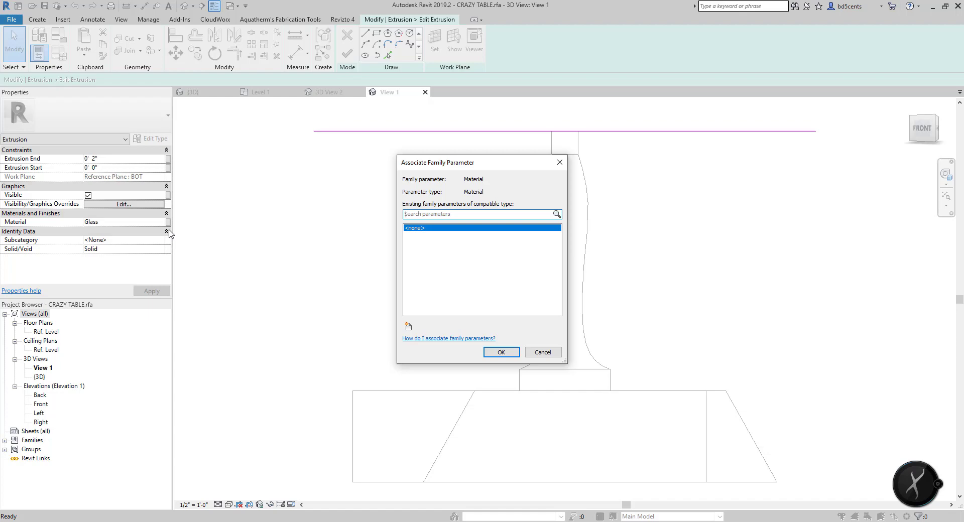
click(407, 326)
click(511, 273)
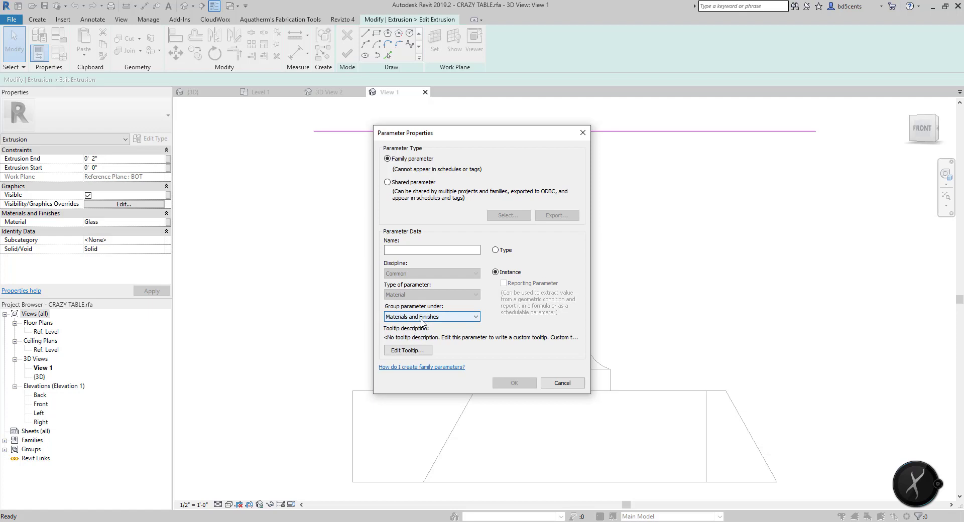
click(406, 248)
text(tABLE t)
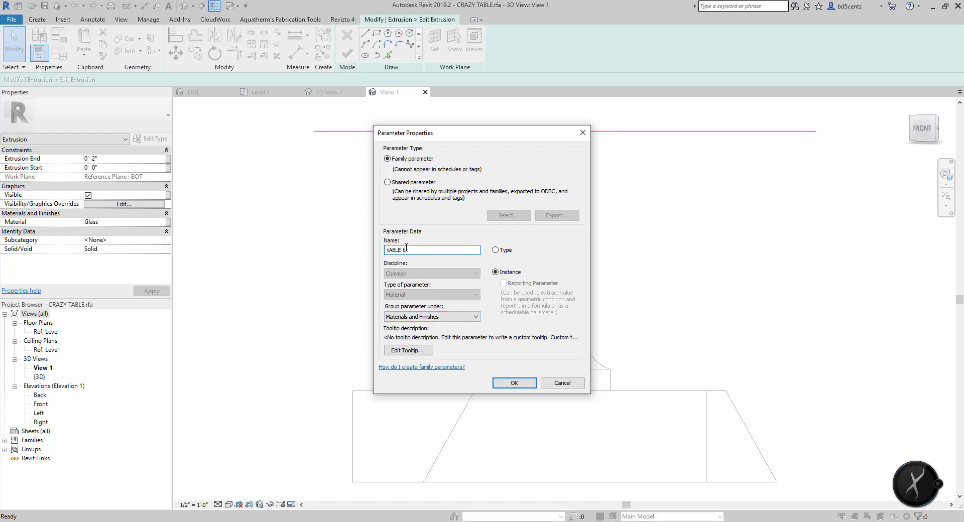
key(BackSpace)
key(BackSpace)
key(BackSpace)
text(Tab)
click(510, 380)
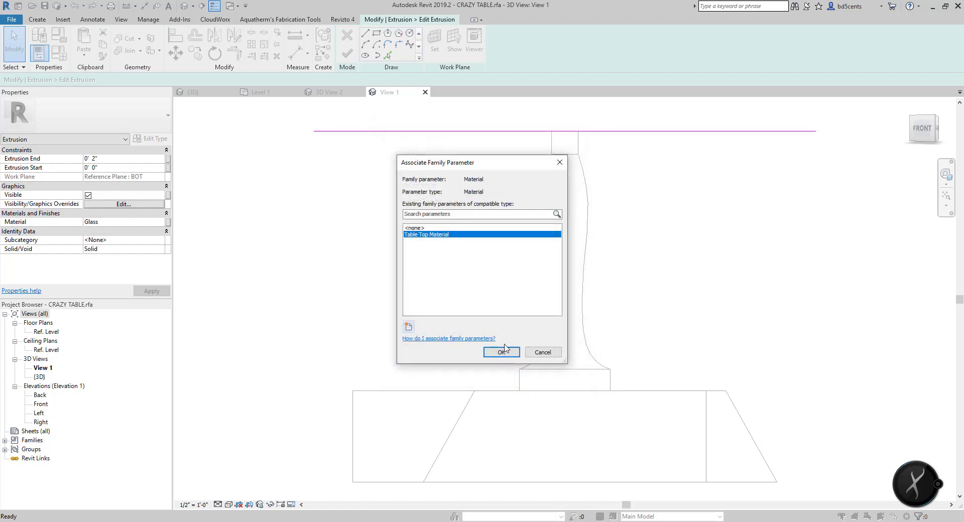
click(503, 353)
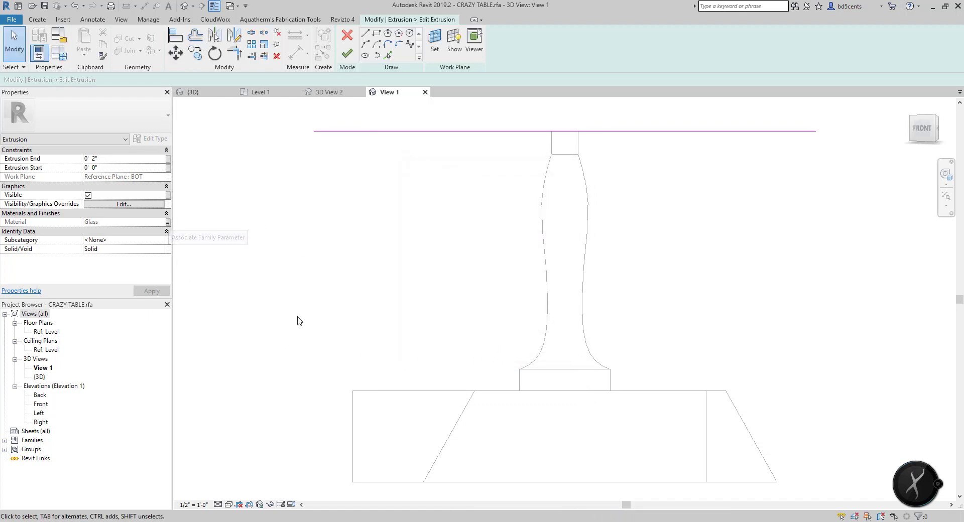
click(347, 57)
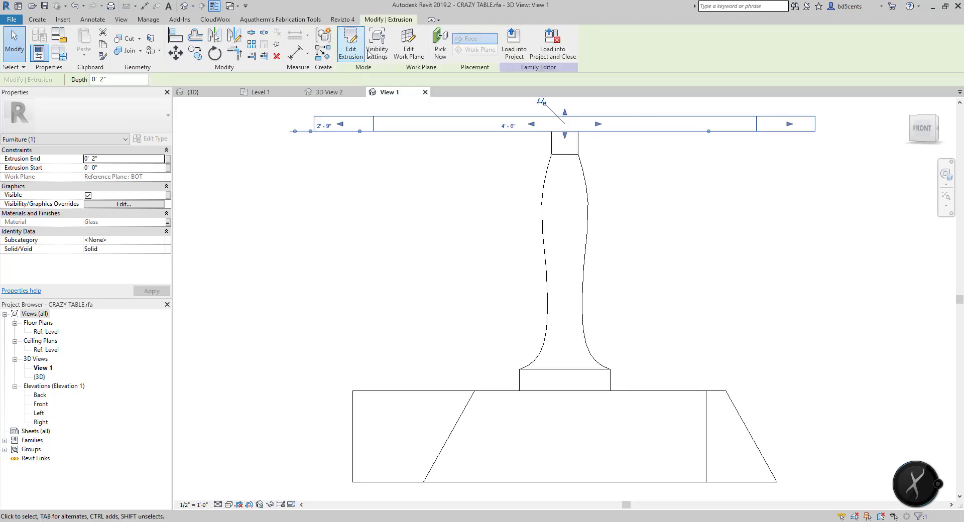
Load the updated CRAZY TABLE family back into the project and close the family file
click(548, 48)
click(475, 272)
click(476, 271)
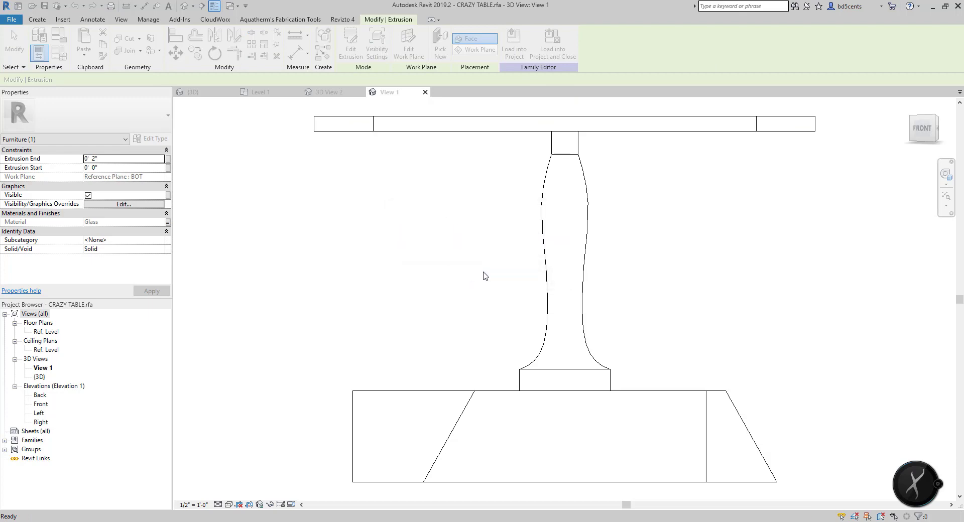
click(500, 270)
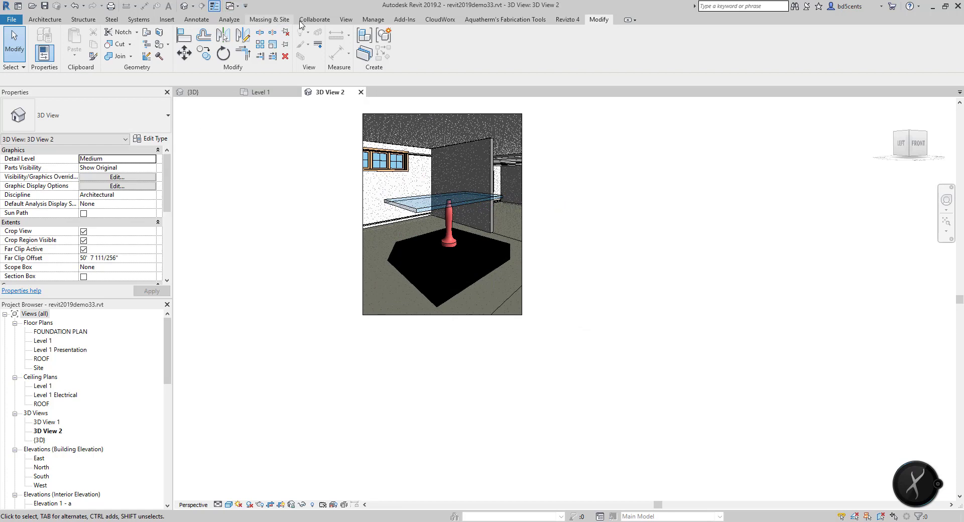
Switch to the {3D} view and hide the roofs and ceilings to expose the rooms and the placed table
click(346, 19)
click(193, 92)
scroll(507, 261, up, 3)
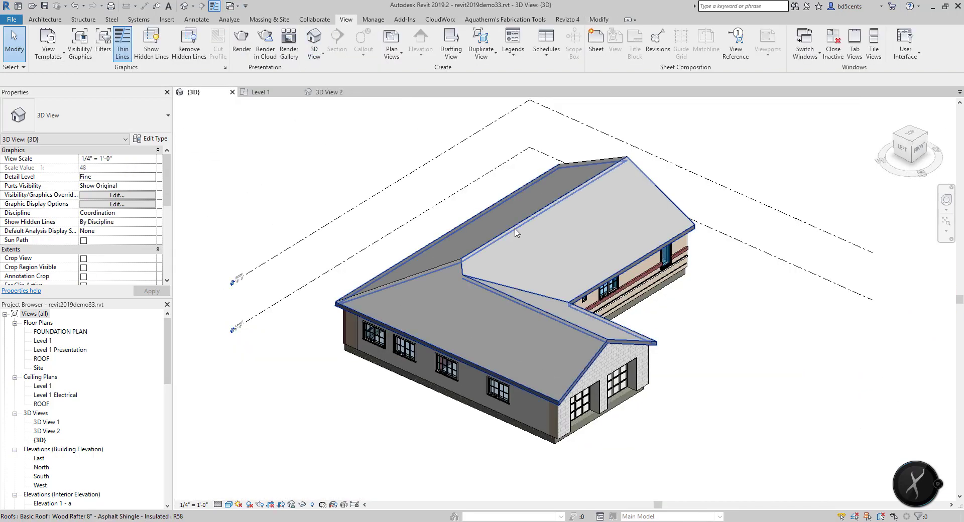
click(516, 232)
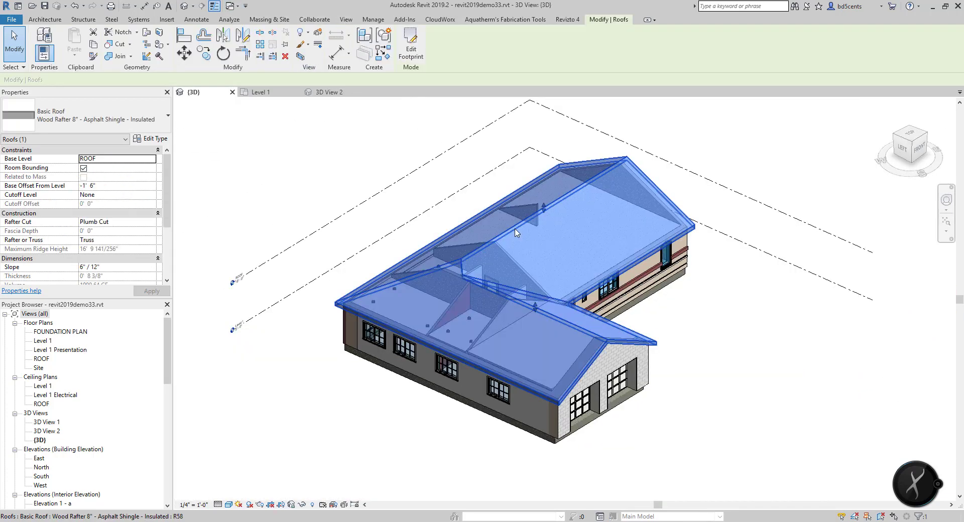
key(Delete)
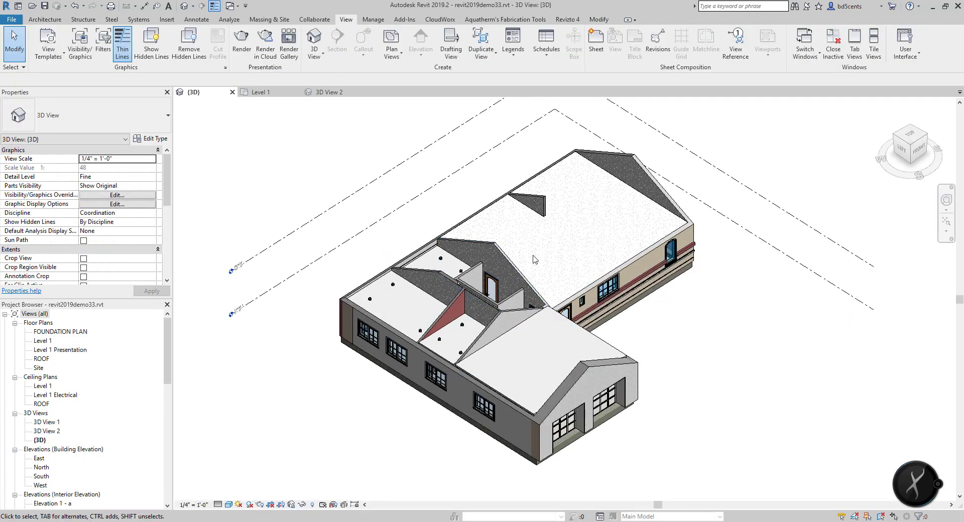
click(510, 202)
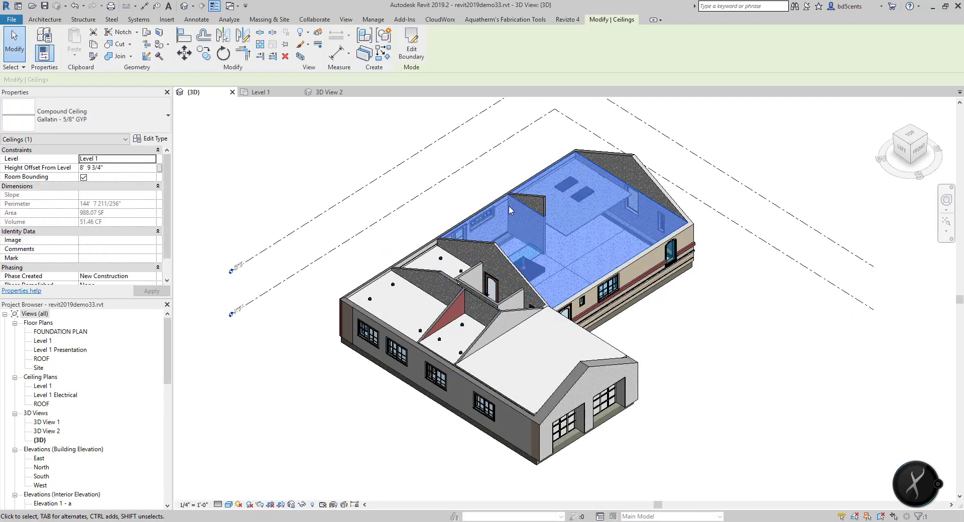
key(Delete)
shift+middle_drag(509, 206, 591, 275)
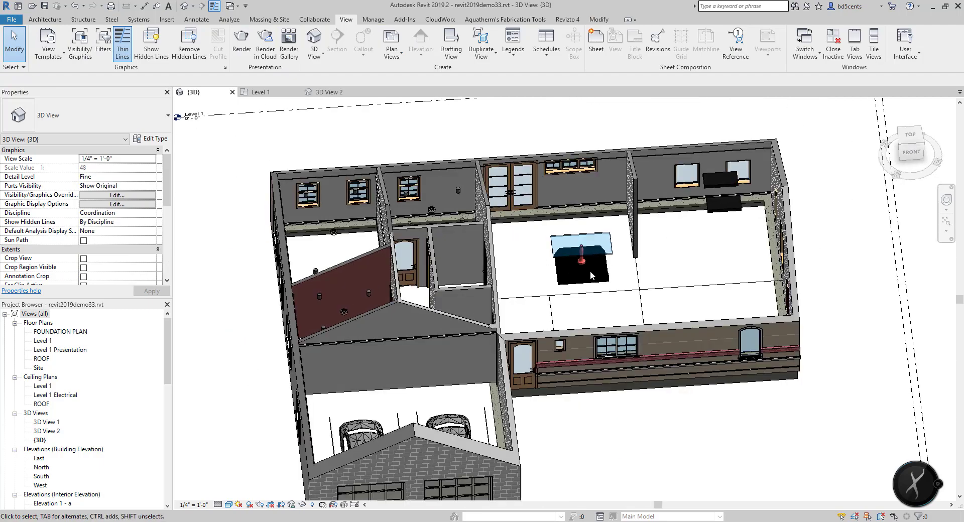
Try the Hidden Line visual style in the 3D view and switch back to Shaded
scroll(590, 276, up, 4)
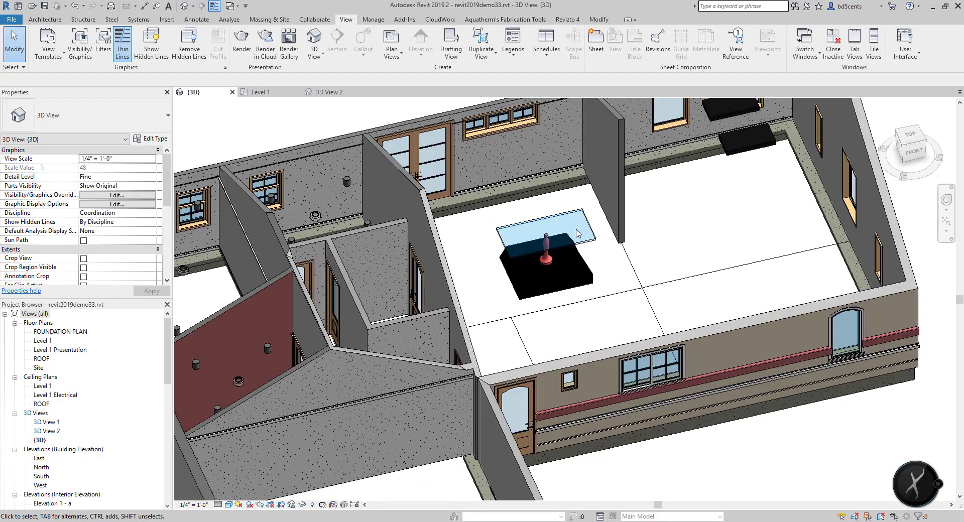
key(h)
key(l)
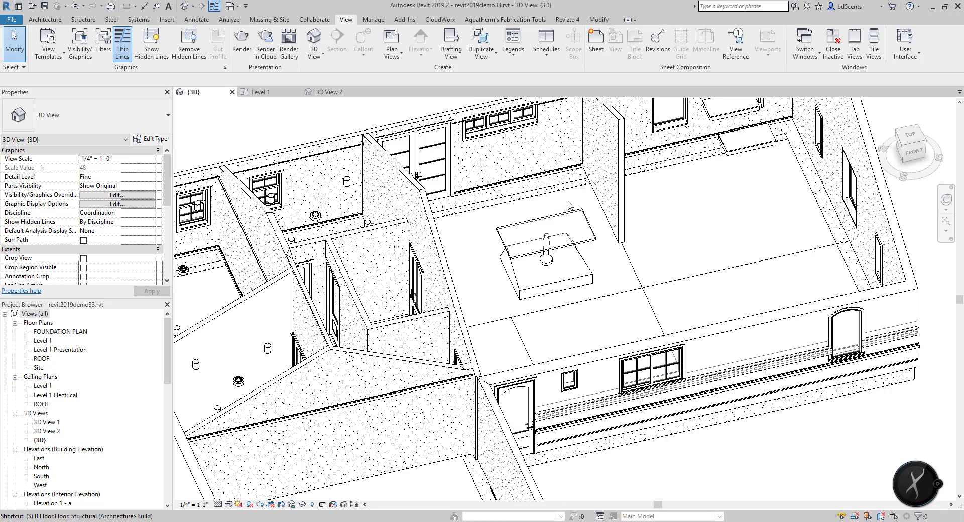
key(s)
key(d)
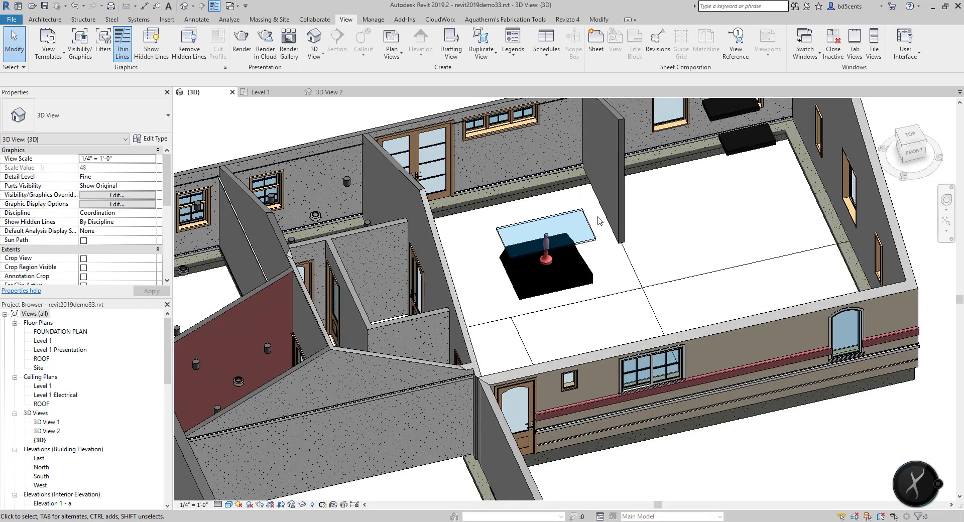
Set the LARGE table's Table Top Material to Gallatin Teal Carpet
click(556, 252)
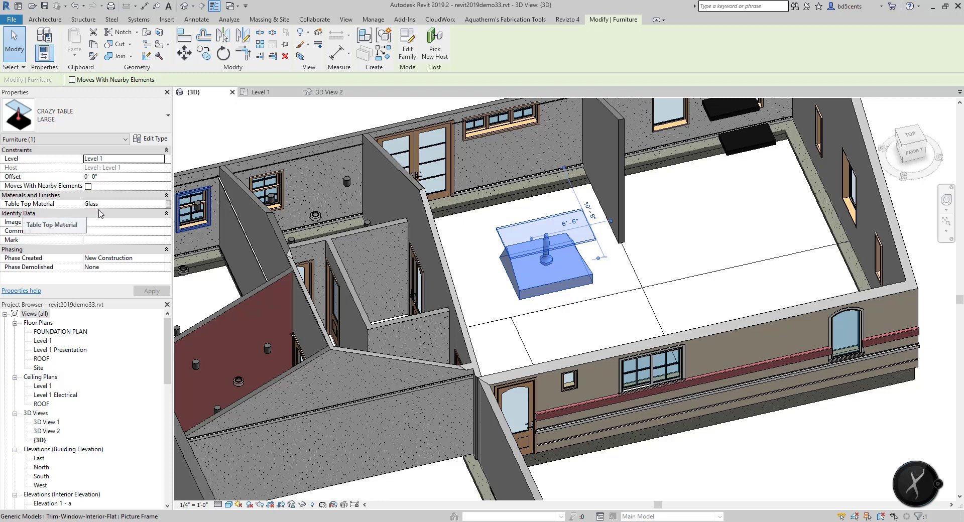
click(151, 205)
click(162, 205)
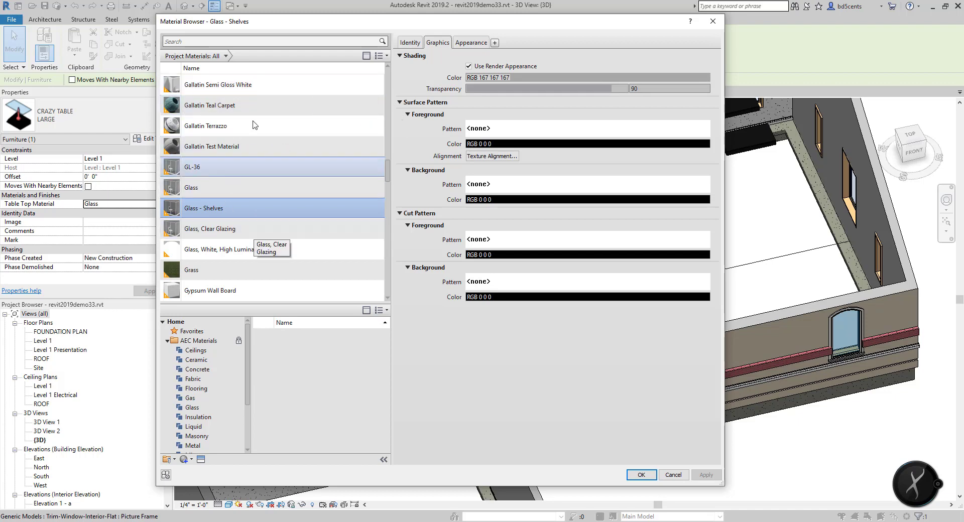
click(248, 105)
click(641, 475)
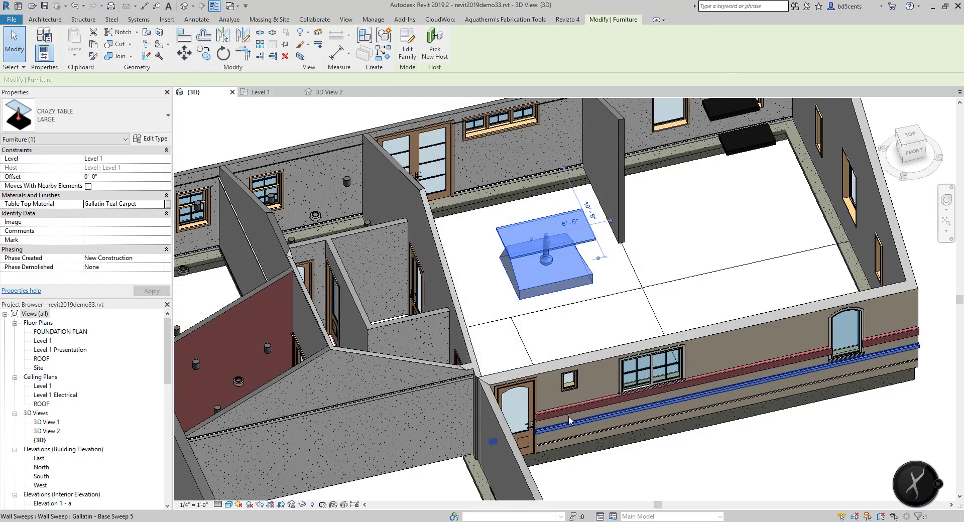
key(Escape)
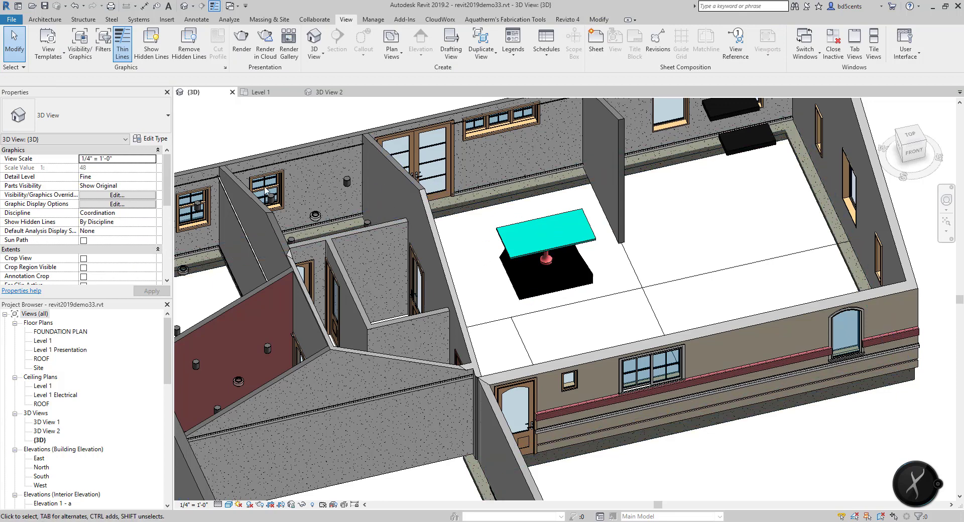
Set the LARGE table's Table Top Material back to Glass
click(506, 229)
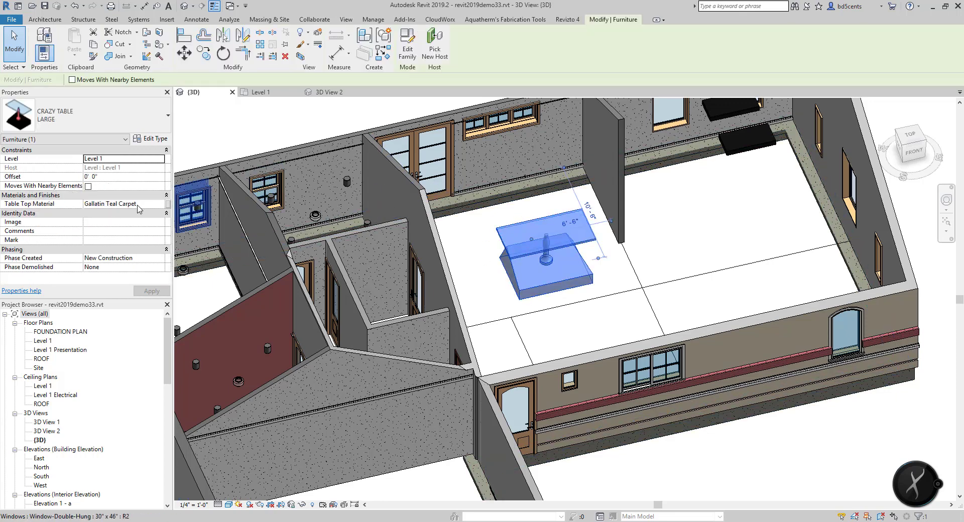
click(167, 206)
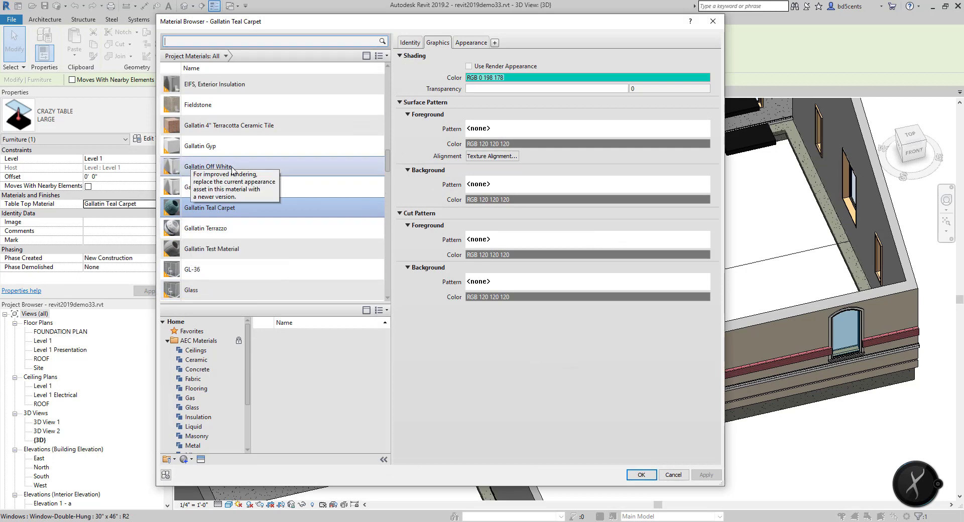
click(191, 290)
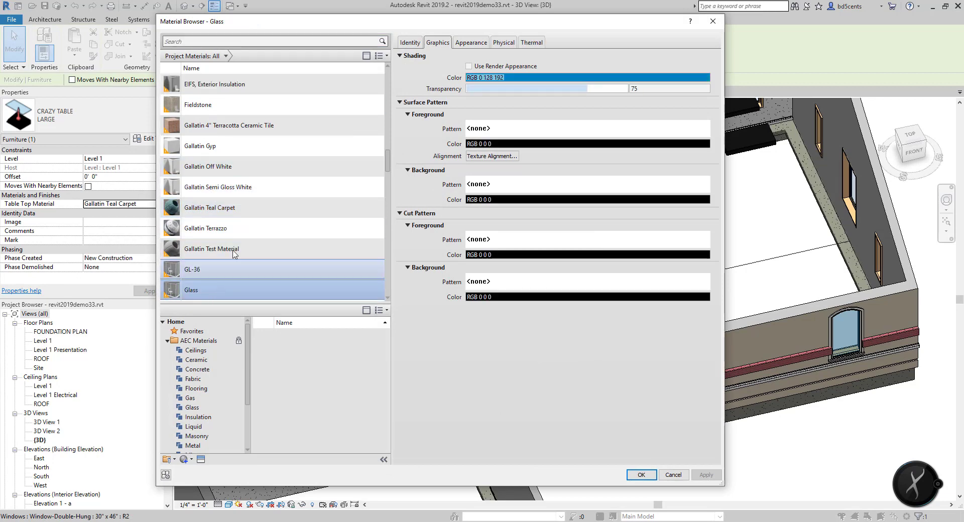
click(653, 474)
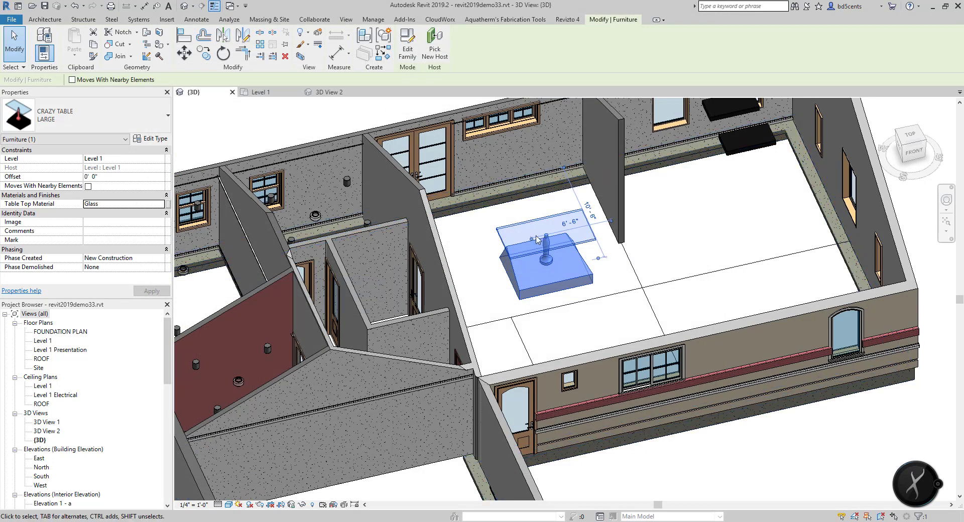
click(552, 173)
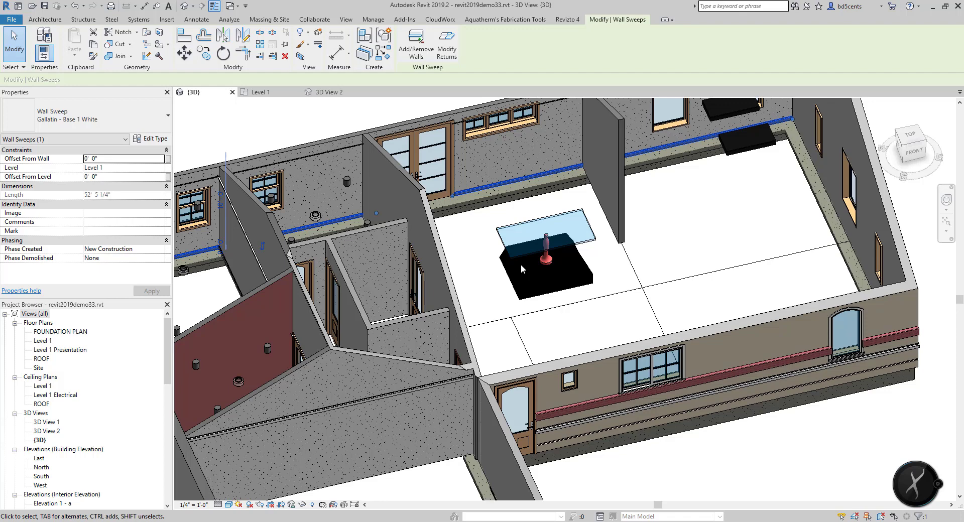
Move the LARGE table past the partition wall into the far part of the large room
scroll(532, 259, up, 2)
click(593, 267)
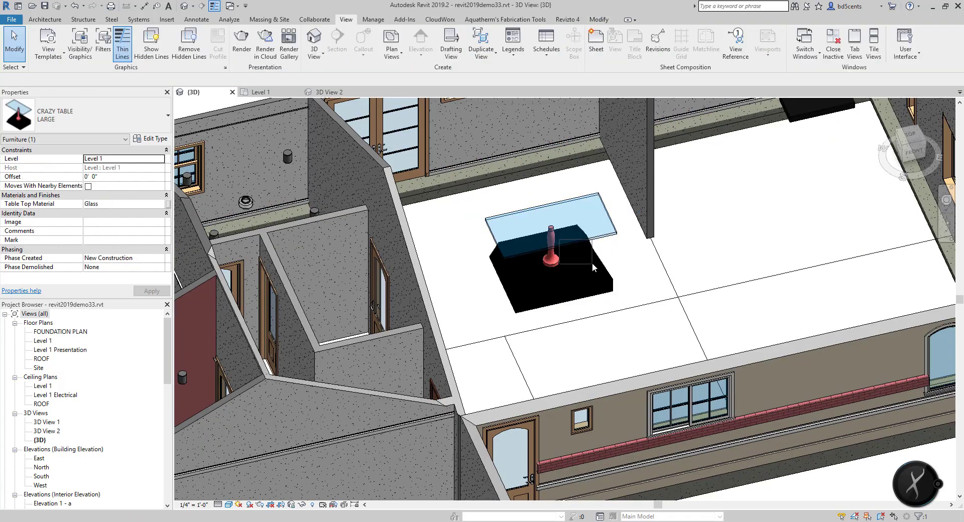
drag(593, 268, 765, 241)
scroll(765, 242, down, 3)
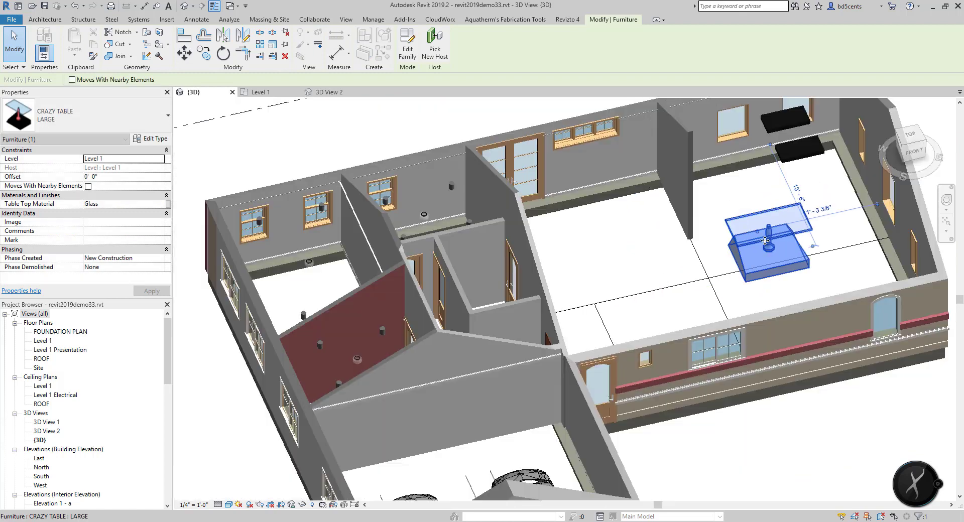
Create a similar CRAZY TABLE of type MEDIUM and place it beside the LARGE table
right_click(765, 241)
click(798, 312)
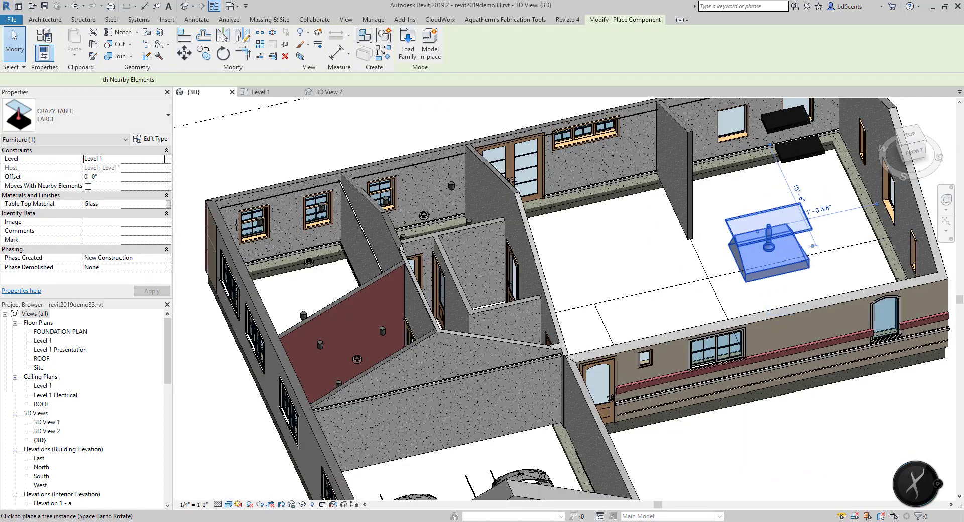
click(11, 123)
click(30, 263)
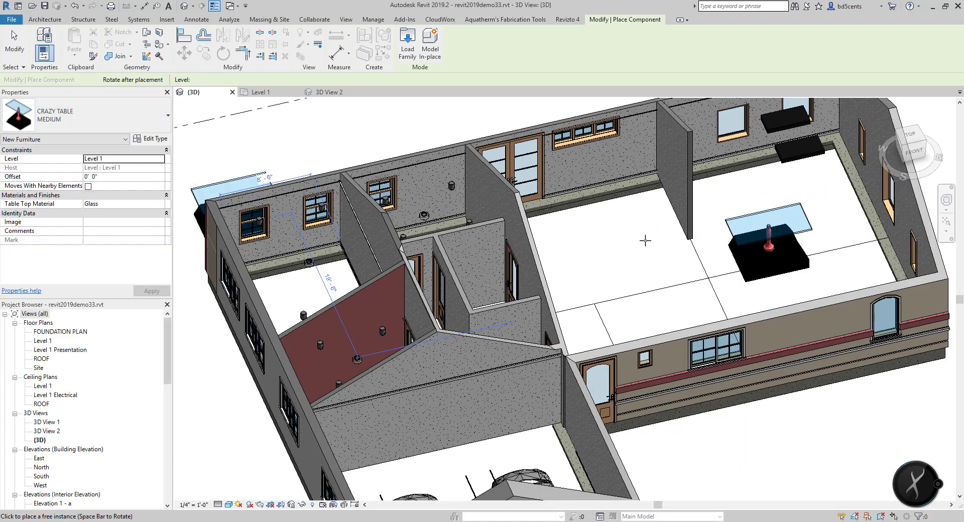
click(690, 279)
Place a SMALL CRAZY TABLE in line with the MEDIUM and LARGE ones and finish placing components
click(85, 115)
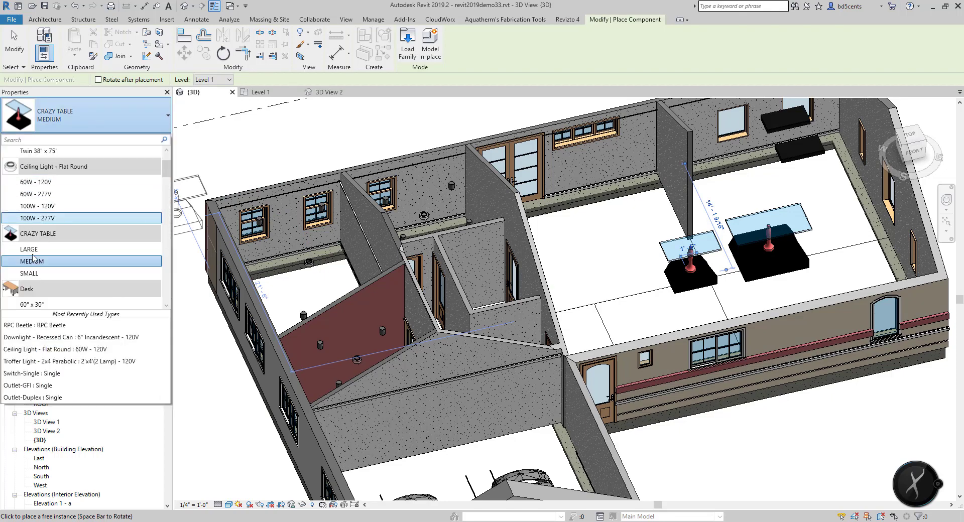
click(34, 274)
click(625, 299)
key(Escape)
key(Escape)
scroll(824, 237, up, 3)
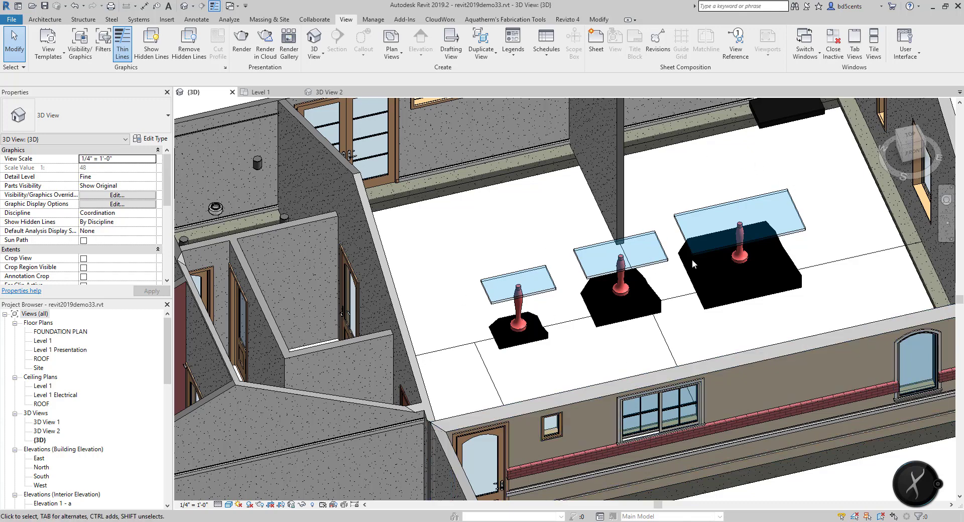
Examine the available types and type properties of the RPC Beetle car in the garage, and close them without changes
scroll(514, 254, down, 4)
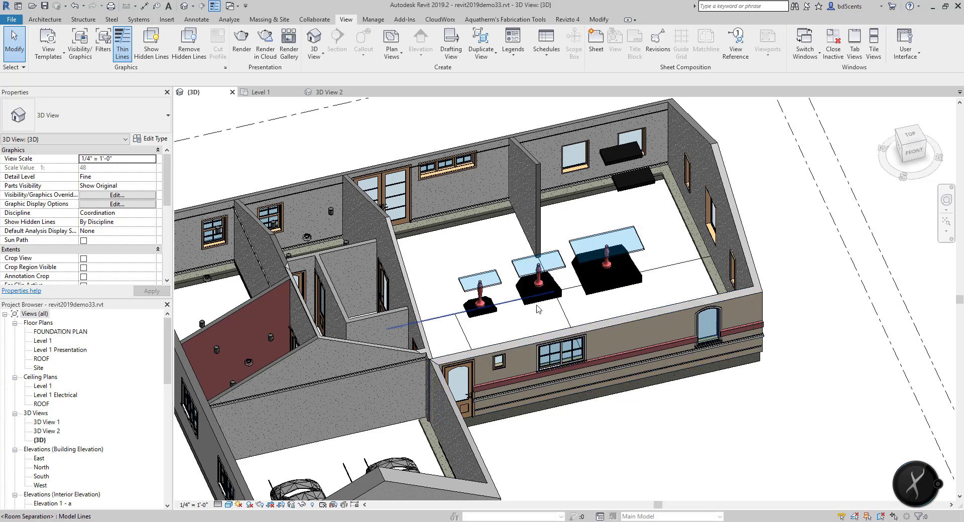
scroll(507, 310, up, 3)
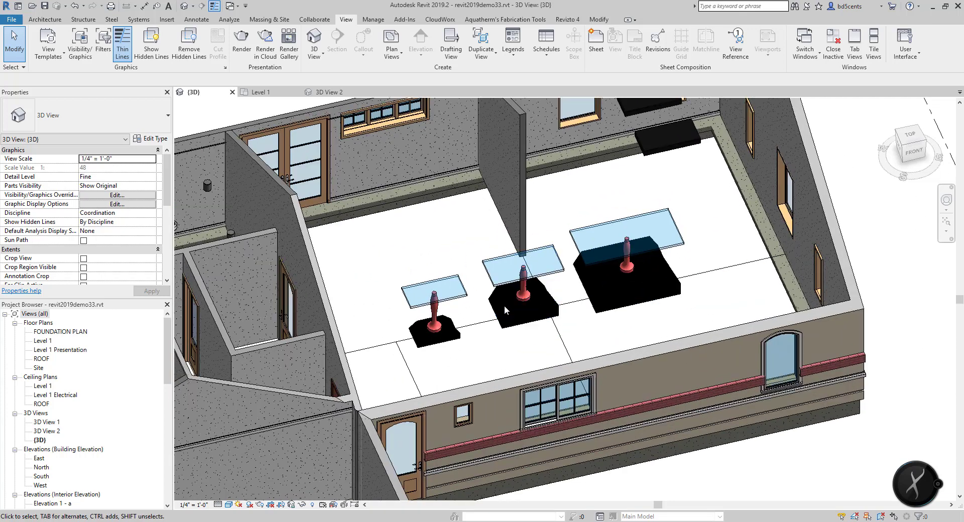
scroll(506, 310, down, 2)
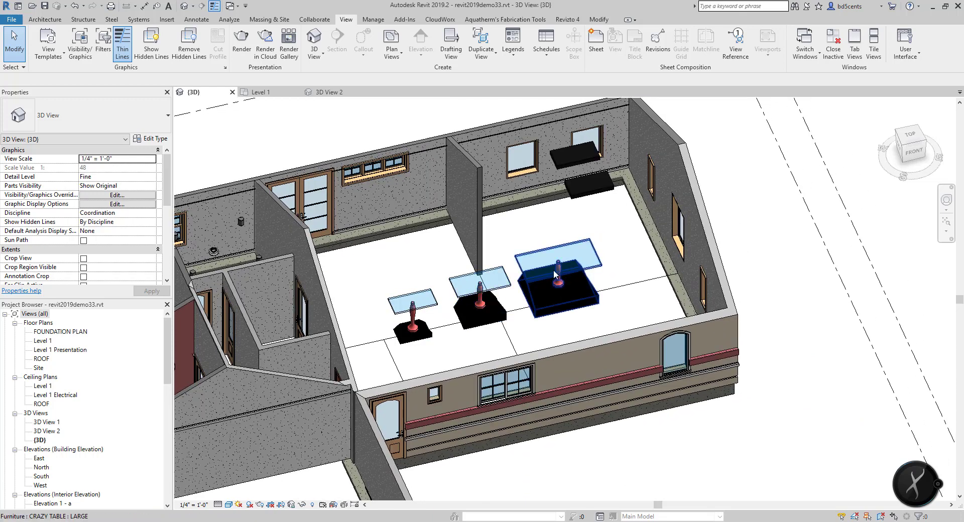
scroll(555, 274, down, 2)
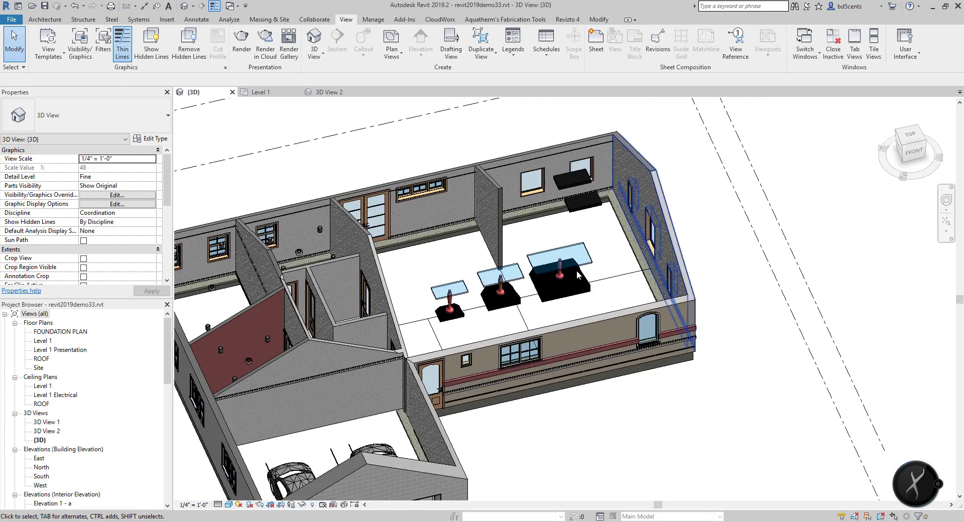
click(294, 477)
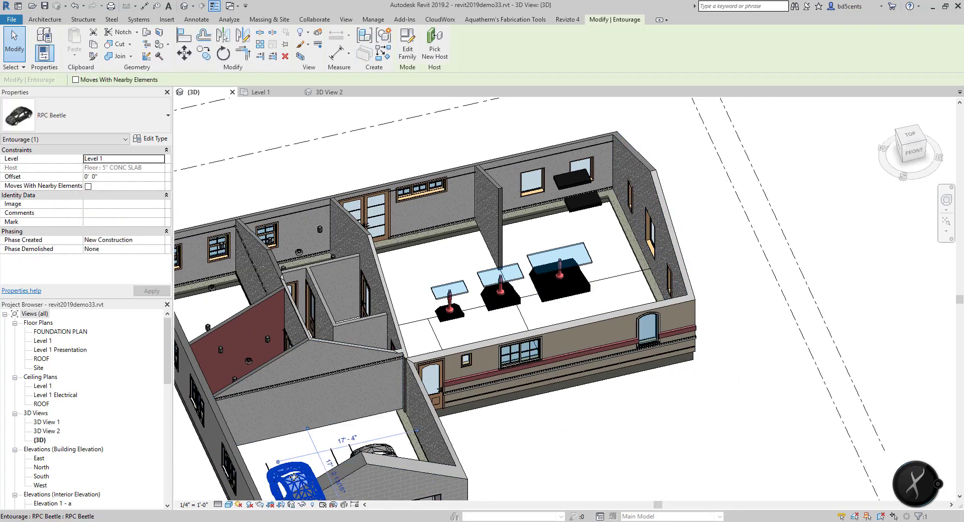
click(111, 121)
click(120, 118)
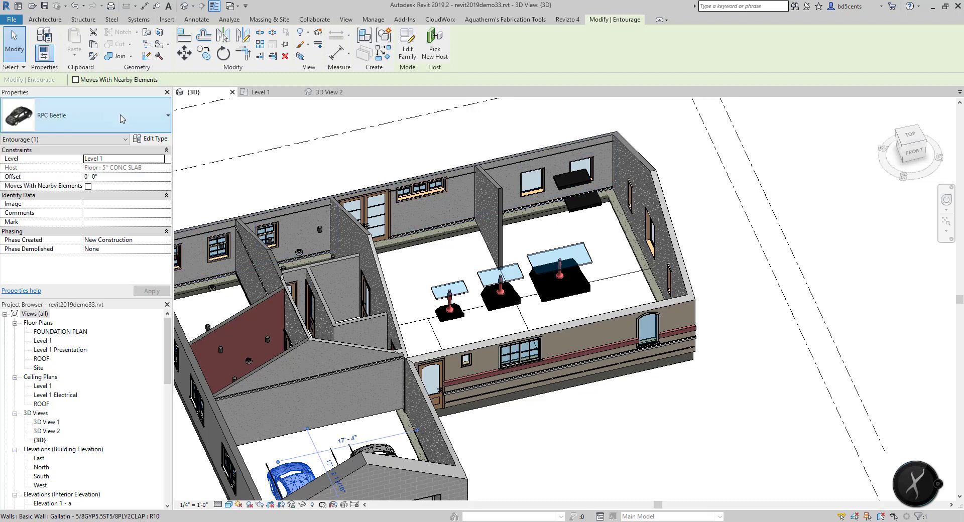
click(150, 139)
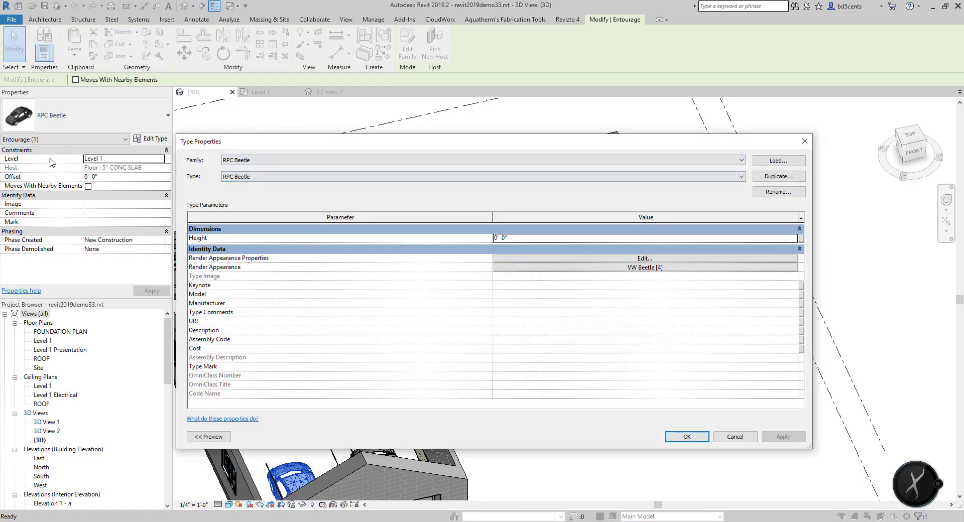
click(805, 142)
scroll(553, 279, up, 3)
key(Escape)
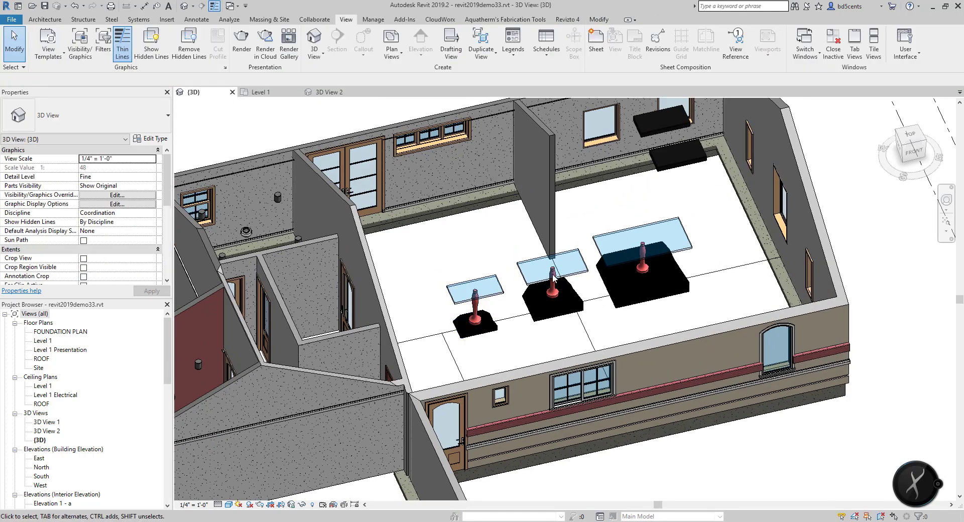
Make the Ceilings category visible in the visibility/graphic overrides of the {3D} view
scroll(553, 278, down, 2)
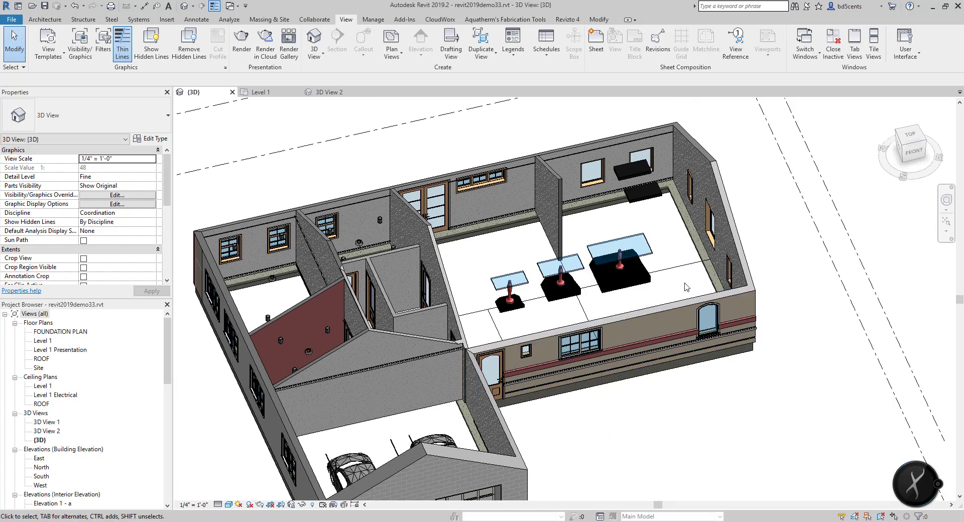
scroll(683, 241, down, 3)
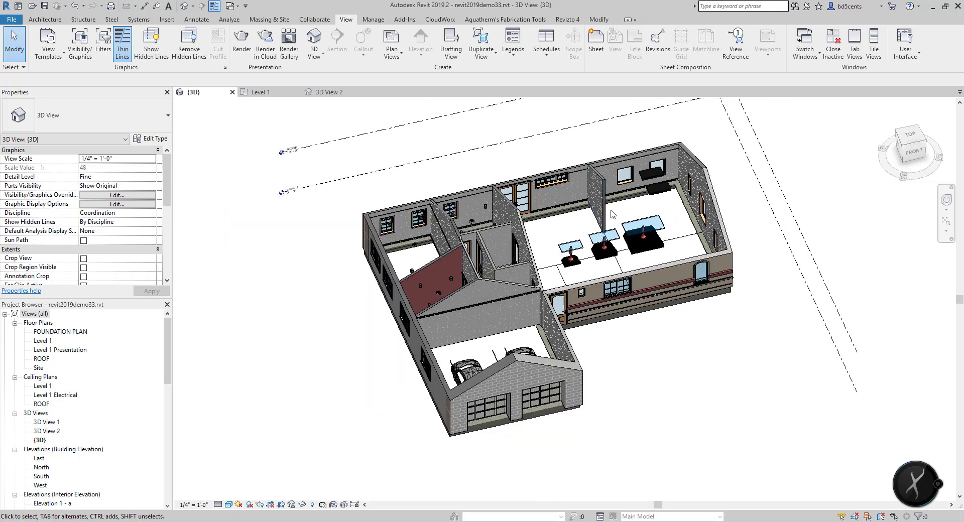
click(900, 143)
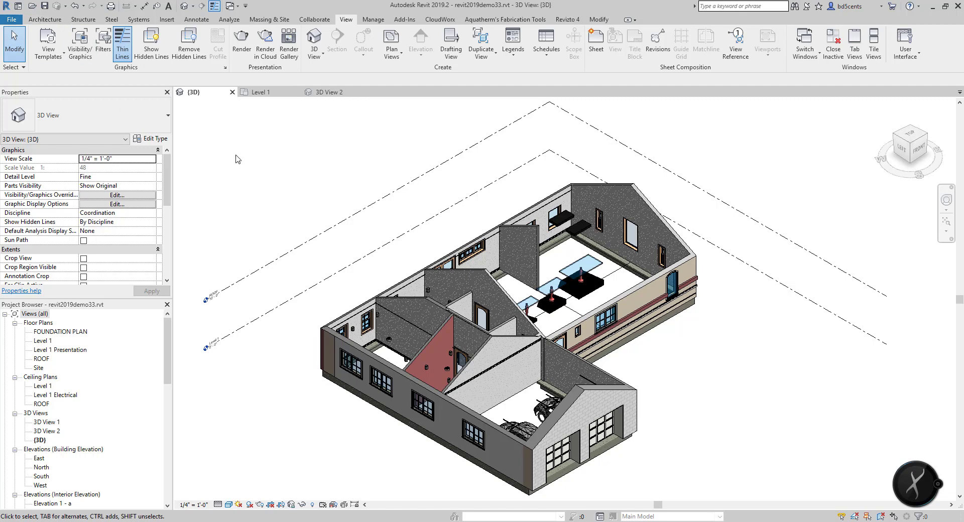
key(v)
key(g)
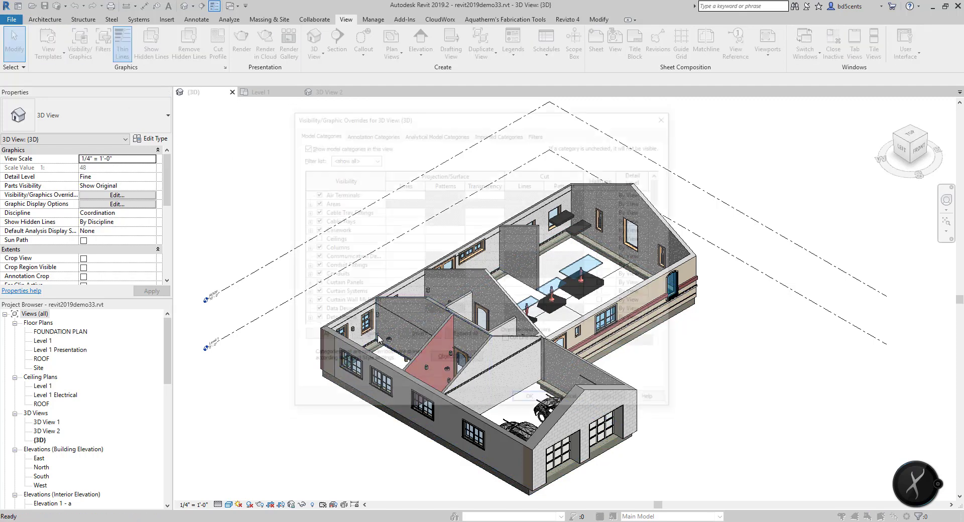
click(317, 238)
scroll(324, 249, down, 7)
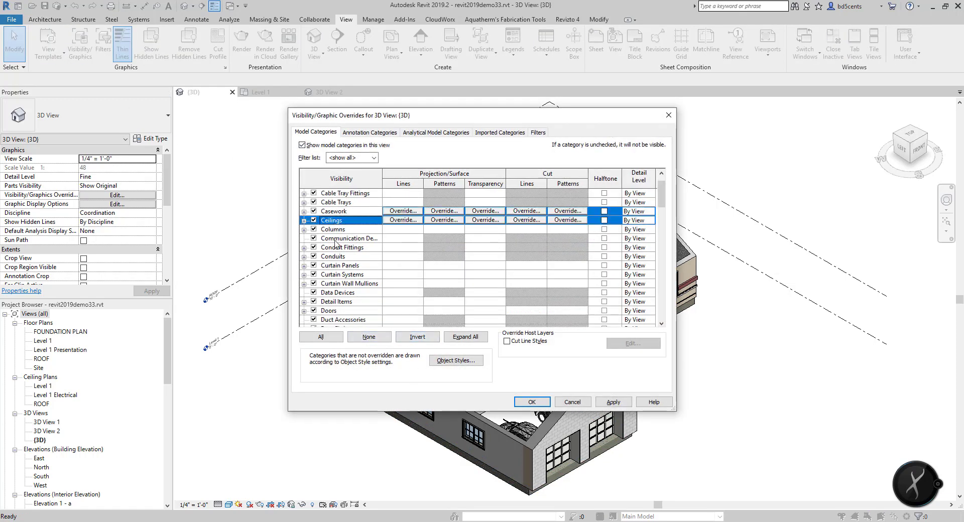
Make the Roofs and Floors categories visible as well and apply the overrides to the {3D} view
click(332, 257)
key(r)
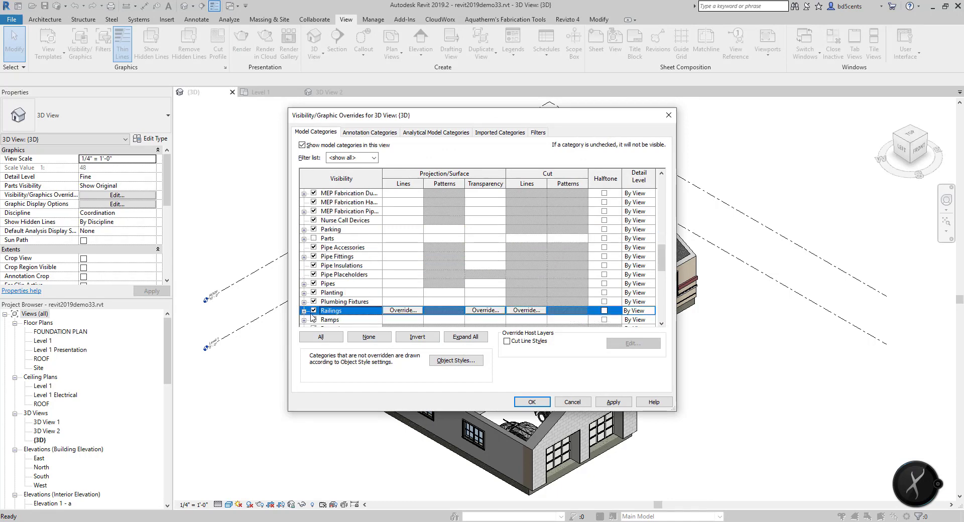
scroll(312, 317, down, 2)
click(316, 301)
click(356, 275)
key(f)
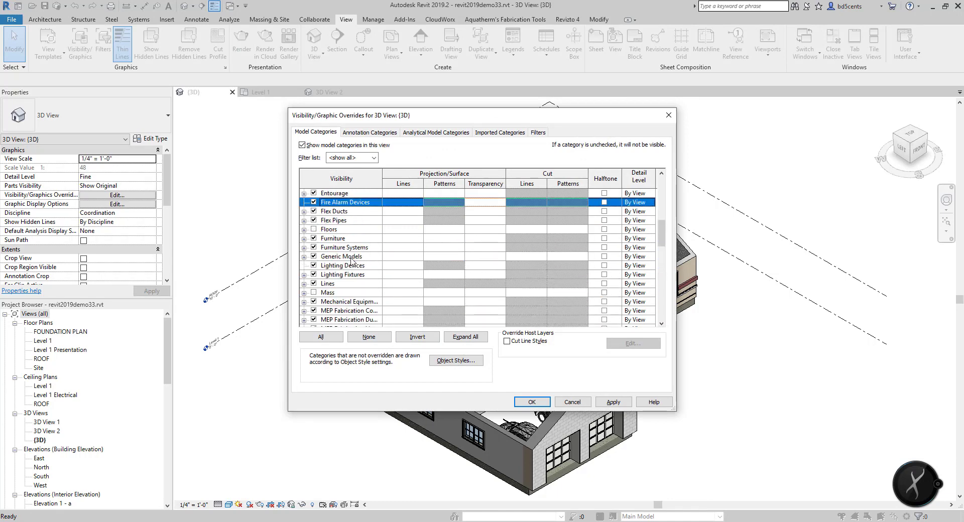
click(314, 229)
click(613, 402)
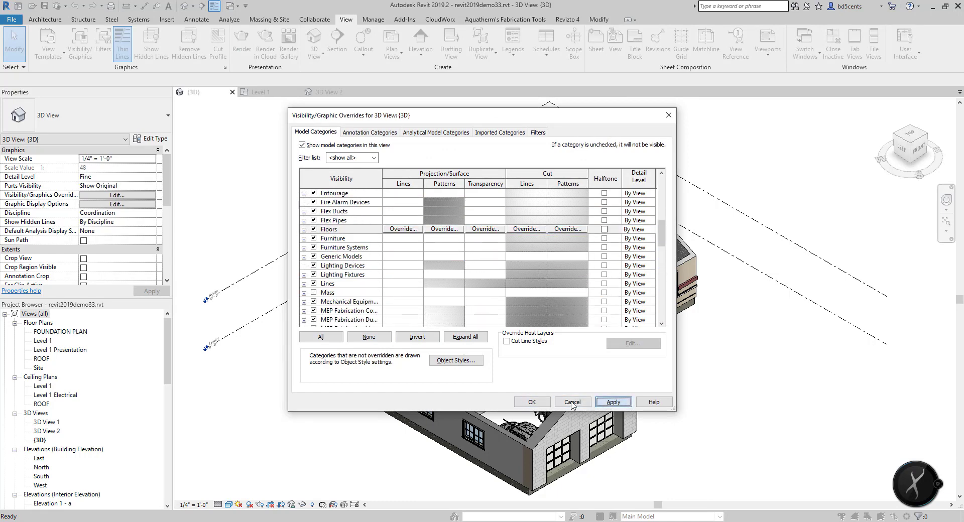
click(532, 402)
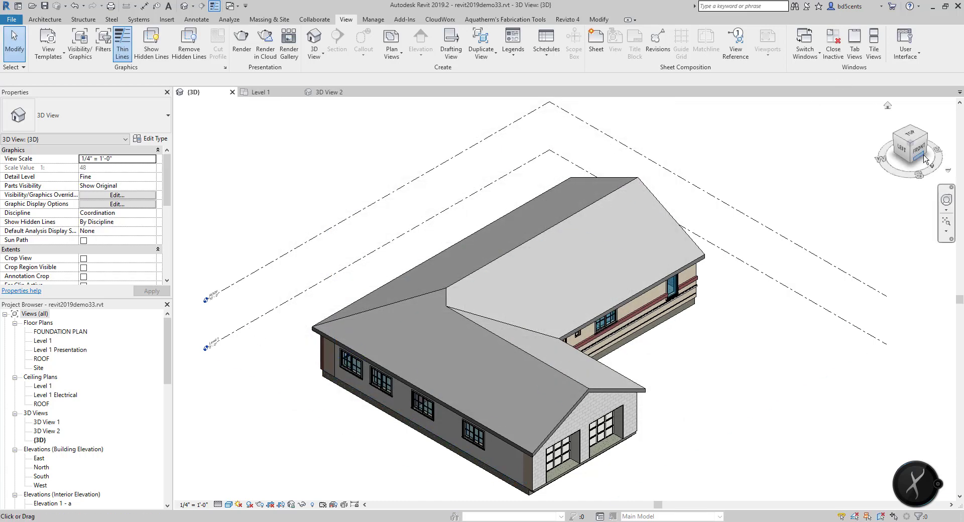
Orient the 3D view to the front and open the project's file name for editing to save a copy in the Demos folder
drag(924, 154, 737, 194)
click(916, 148)
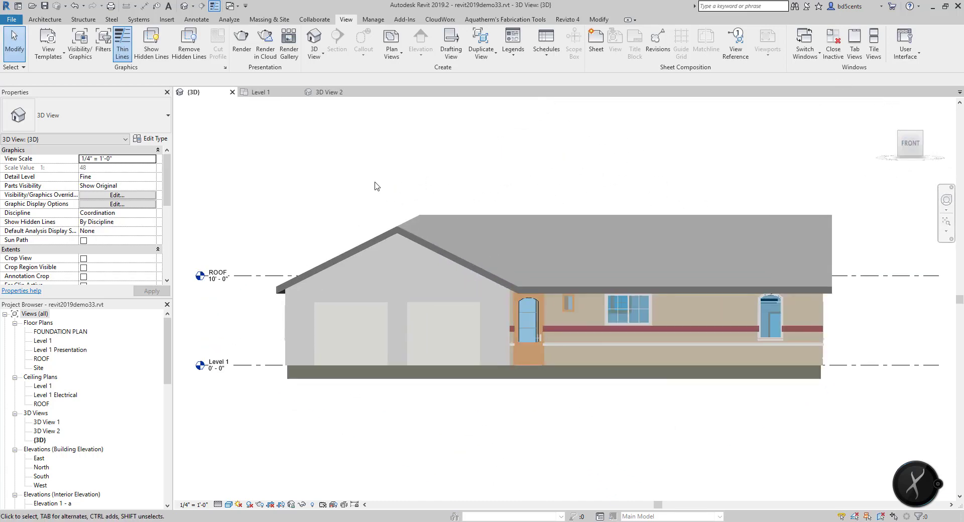
click(12, 19)
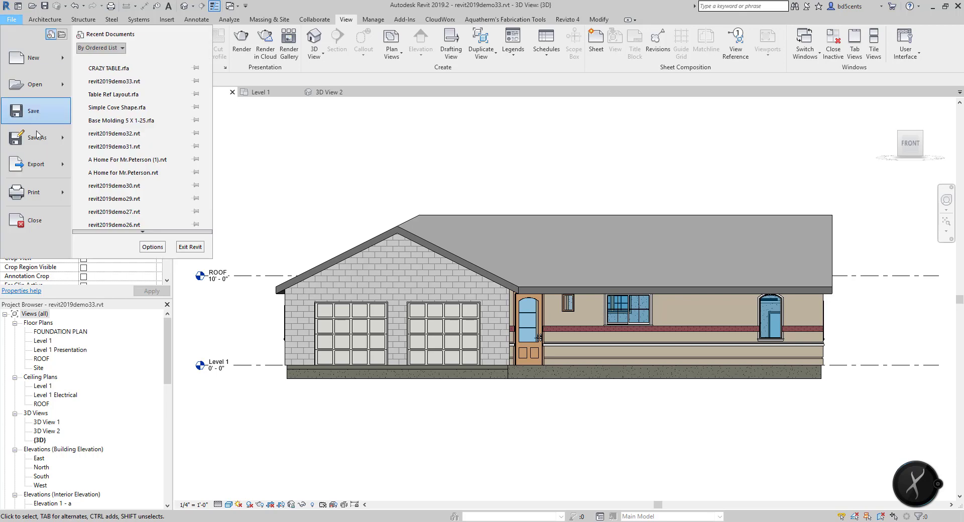
click(106, 112)
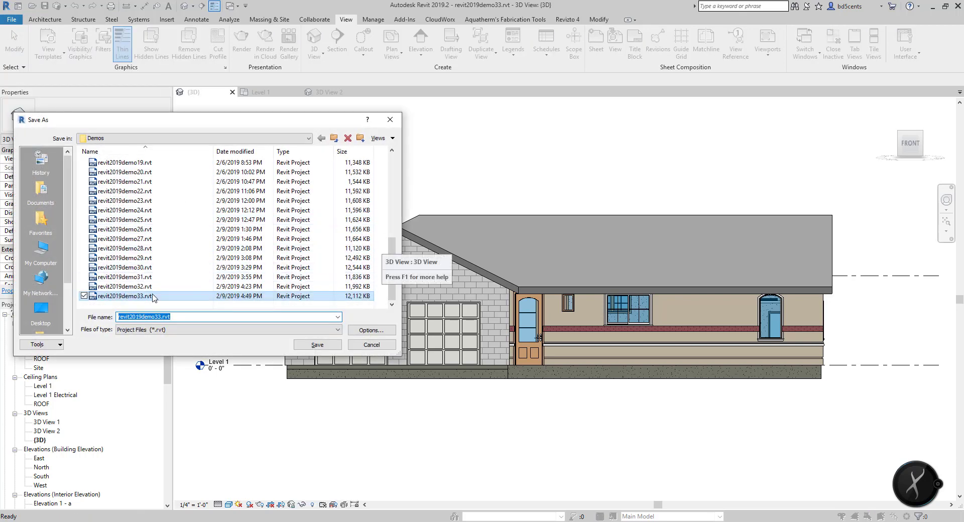
click(157, 317)
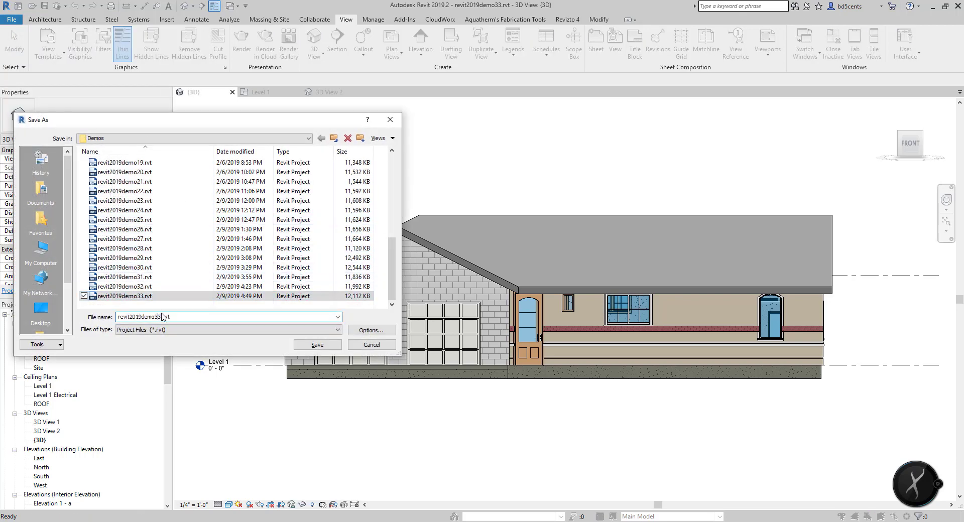